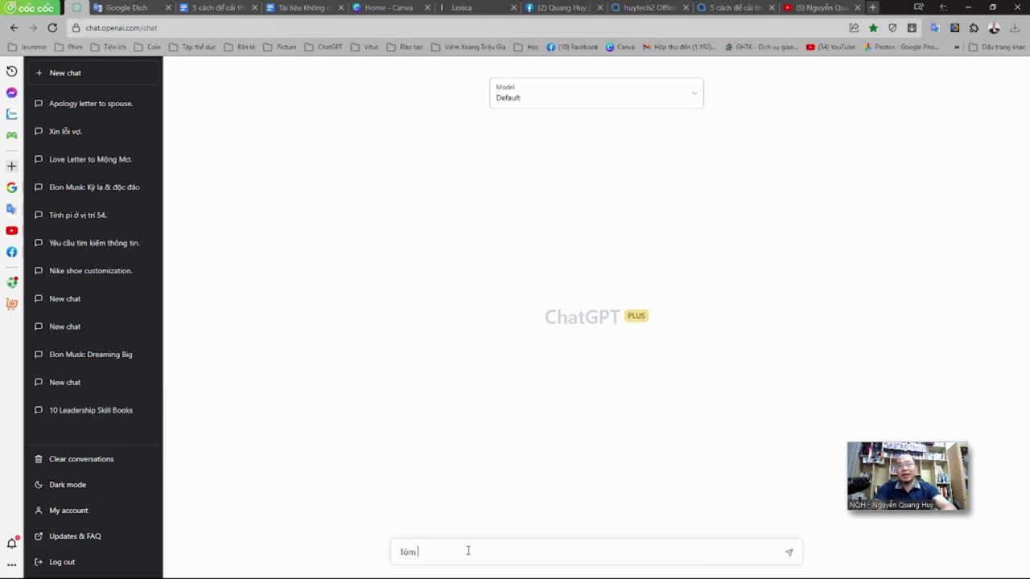
# Replace the draft with a ChatGPT prompt beginning "Hãy tóm tắt cuốn sách Từ tốt đến vĩ đại của Jim Colin".
pyautogui.press('BackSpace')
pyautogui.press('BackSpace')
pyautogui.press('BackSpace')
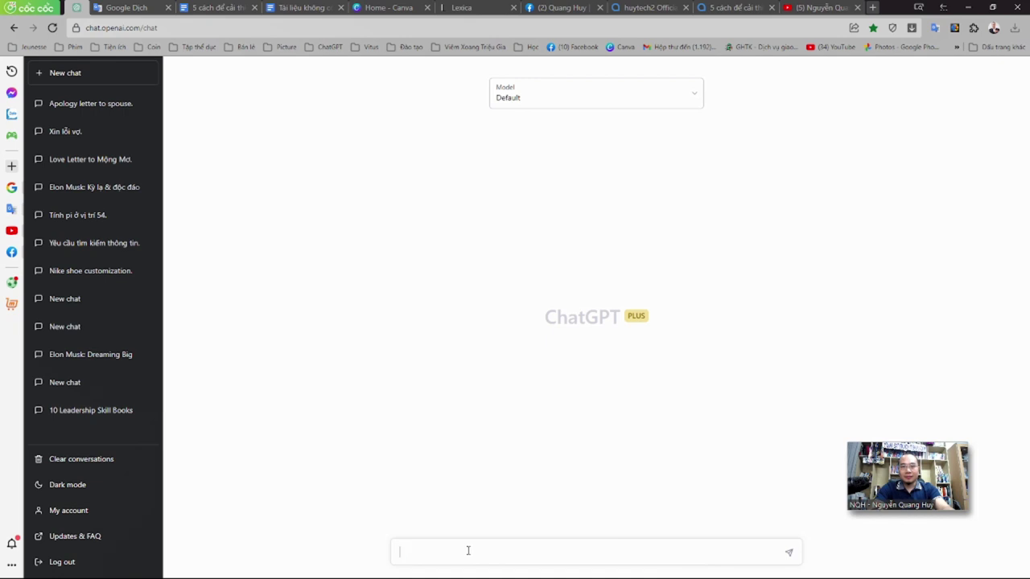
pyautogui.write('Hãy tóm tắ')
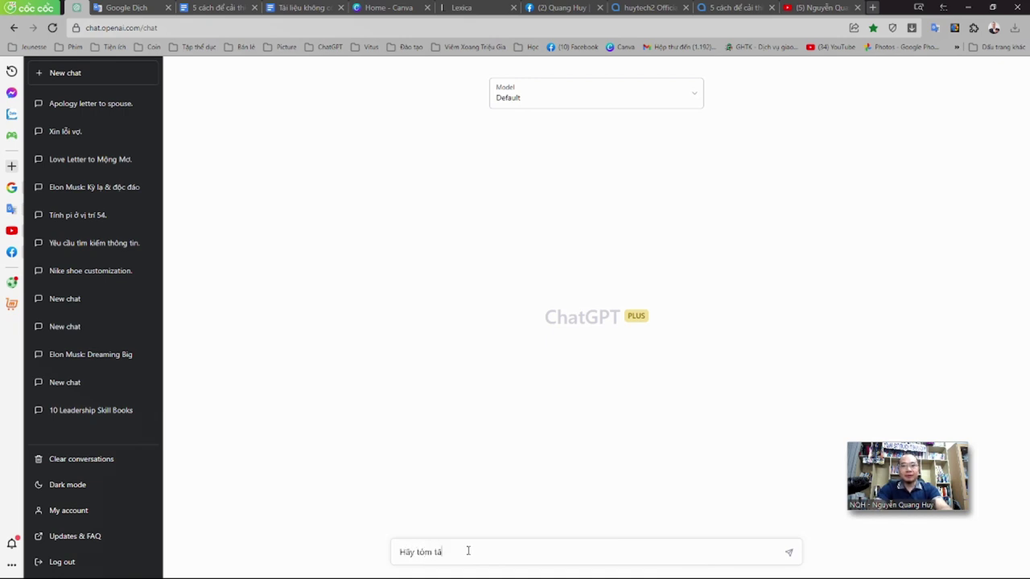
pyautogui.write('t cuon')
pyautogui.write(' sach')
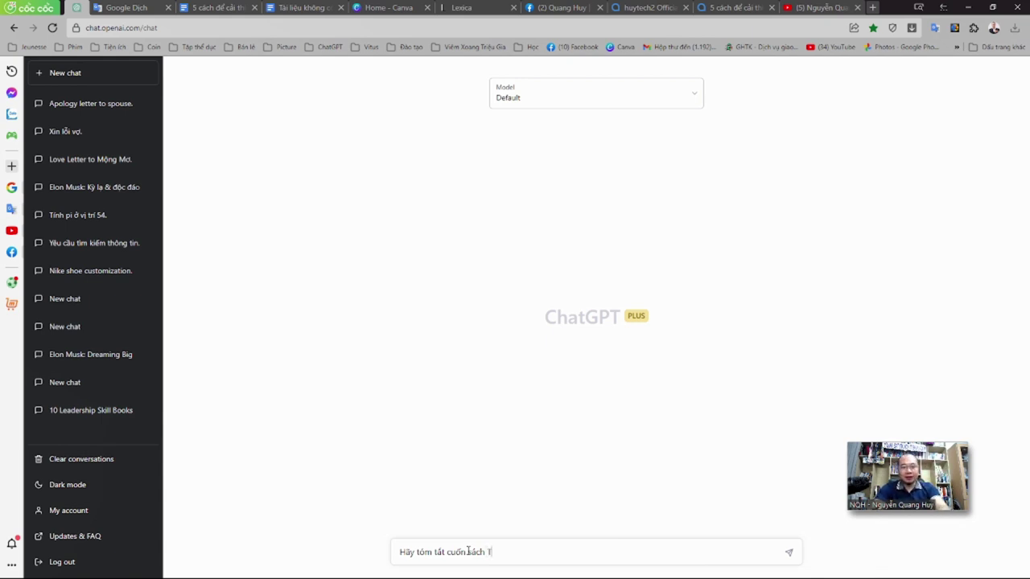
pyautogui.write('tốt đến')
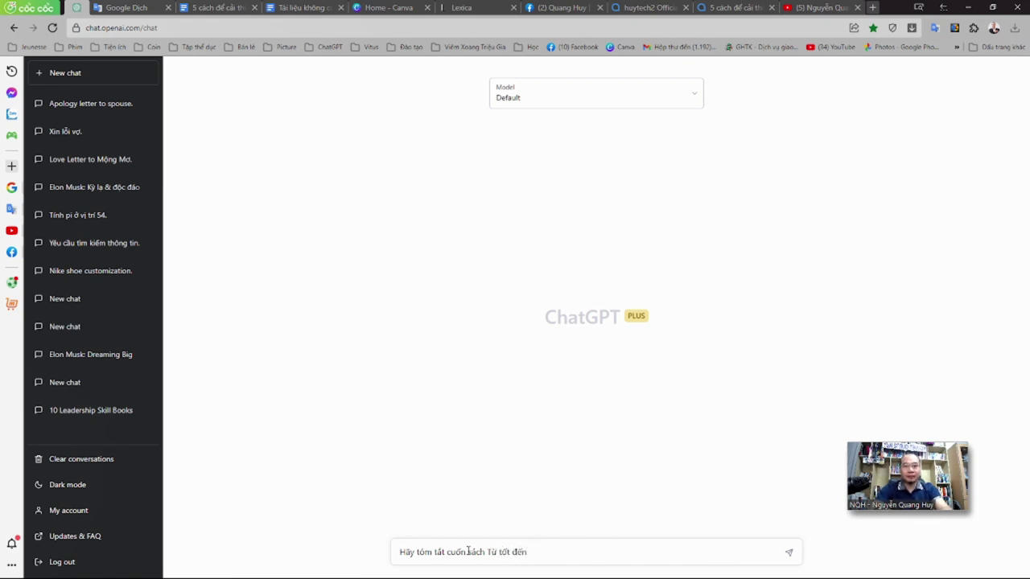
pyautogui.write(' vĩ đại')
pyautogui.write(' cua')
pyautogui.write(' Jim Co')
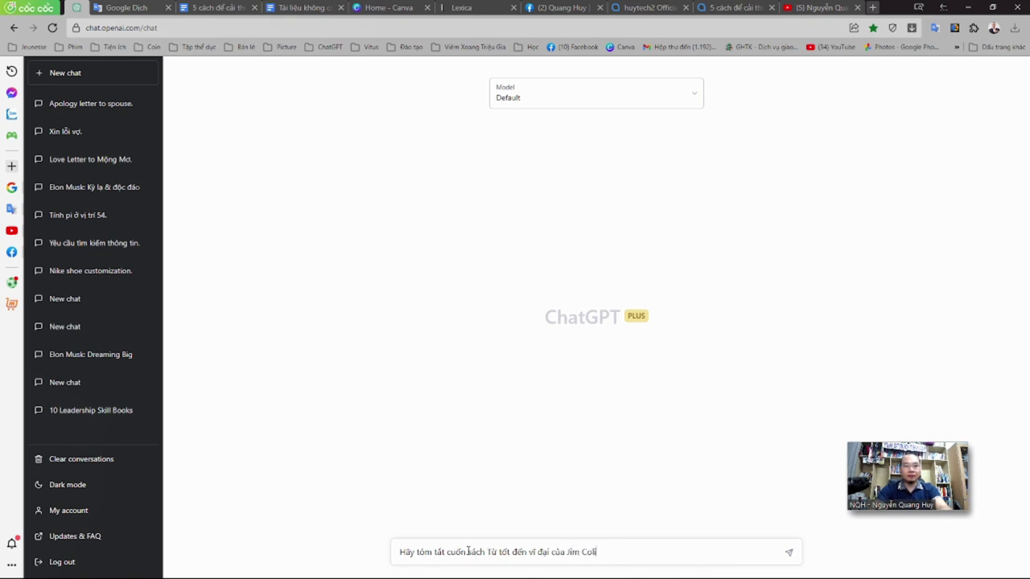
pyautogui.write('lin')
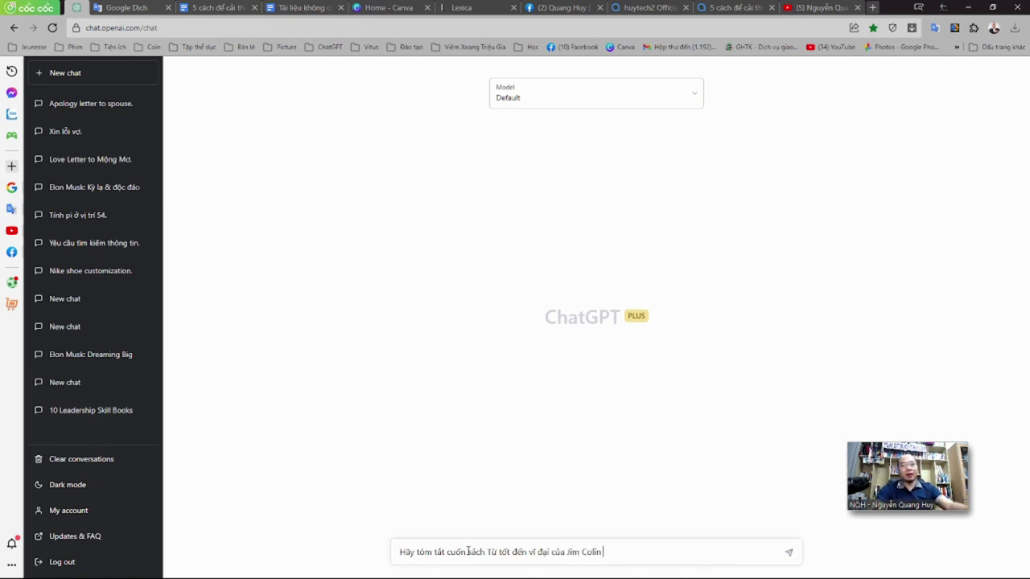
# Complete the prompt with "thành các ý chính. Viết dưới dạng bảng 3 cột. Số thứ tự, Tiêu đề chính, và nội dung chính." and send it.
pyautogui.write(' thành các ý ')
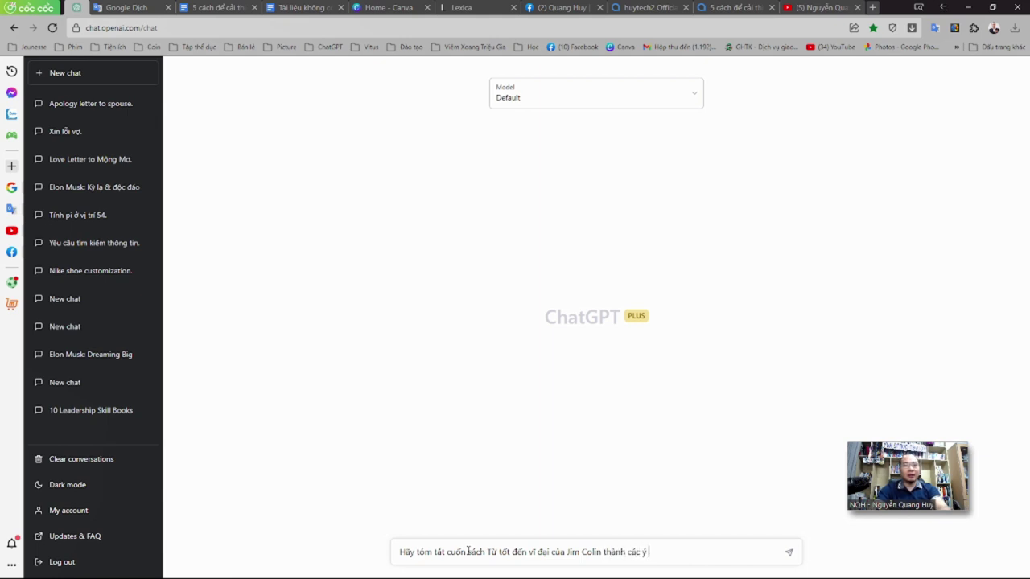
pyautogui.write('chính. Vi')
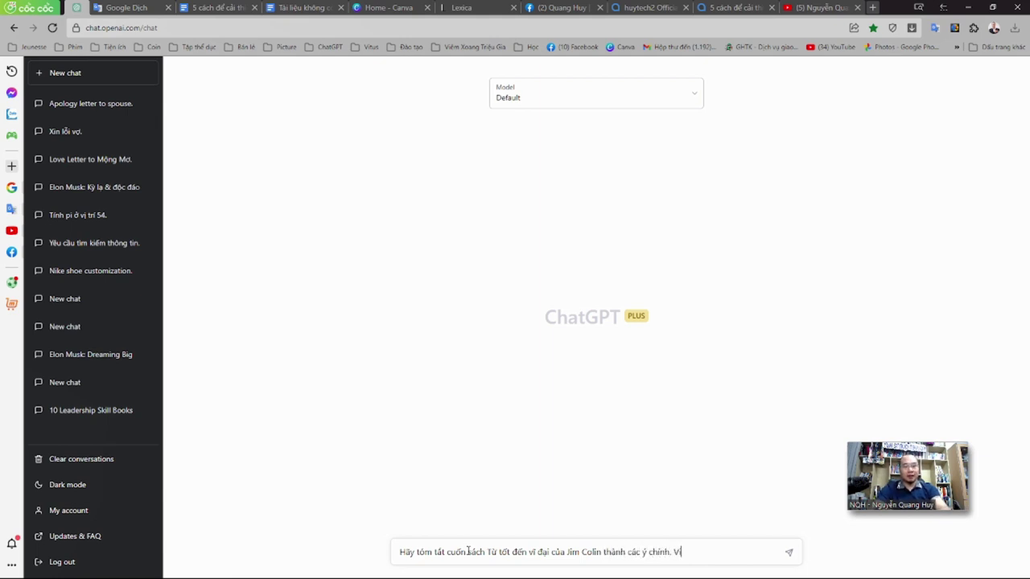
pyautogui.write('ết dưới dạng bang')
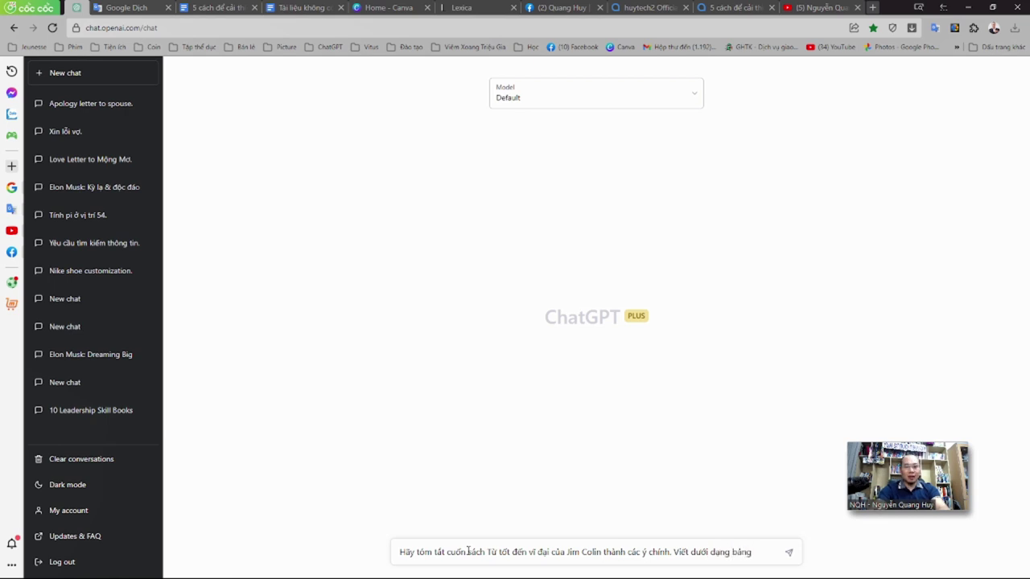
pyautogui.write(' 3 cột. Số thứ')
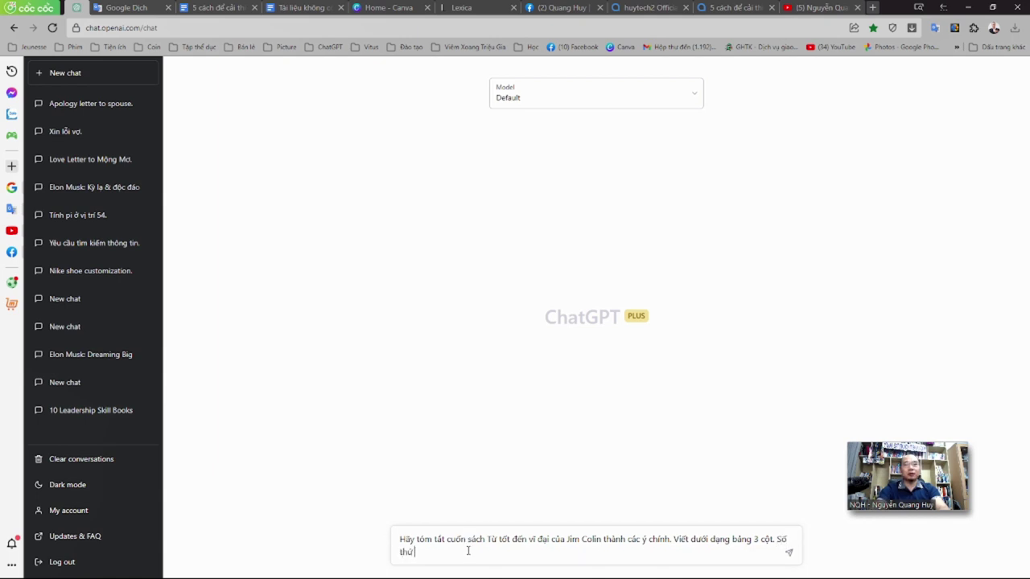
pyautogui.write(' tự, nTiêu đề chính, và')
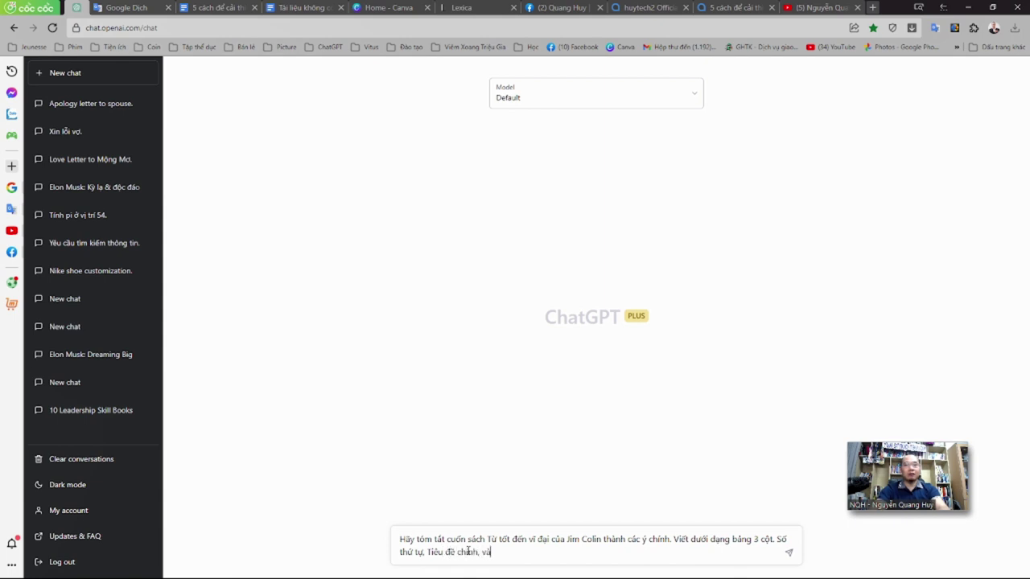
pyautogui.write(' nội chu')
pyautogui.press('BackSpace')
pyautogui.write('dung chính.')
pyautogui.press('Return')
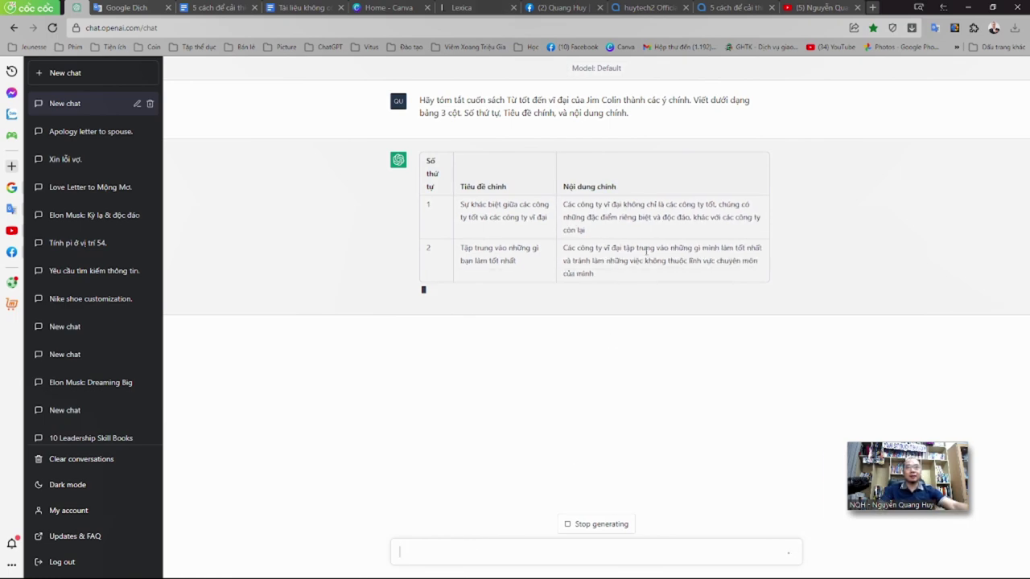
# Enlarge the page and read the generated book summary table through to its last row.
pyautogui.hotkey('ctrl', '+')
pyautogui.hotkey('ctrl', '+')
pyautogui.hotkey('ctrl', '+')
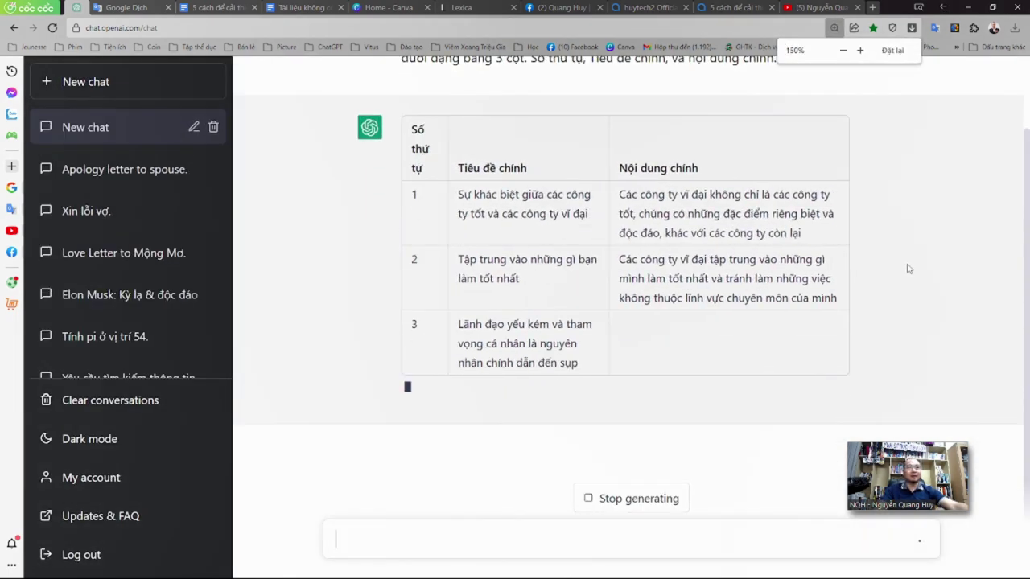
pyautogui.hotkey('ctrl', '+')
pyautogui.scroll(1, 959, 258)
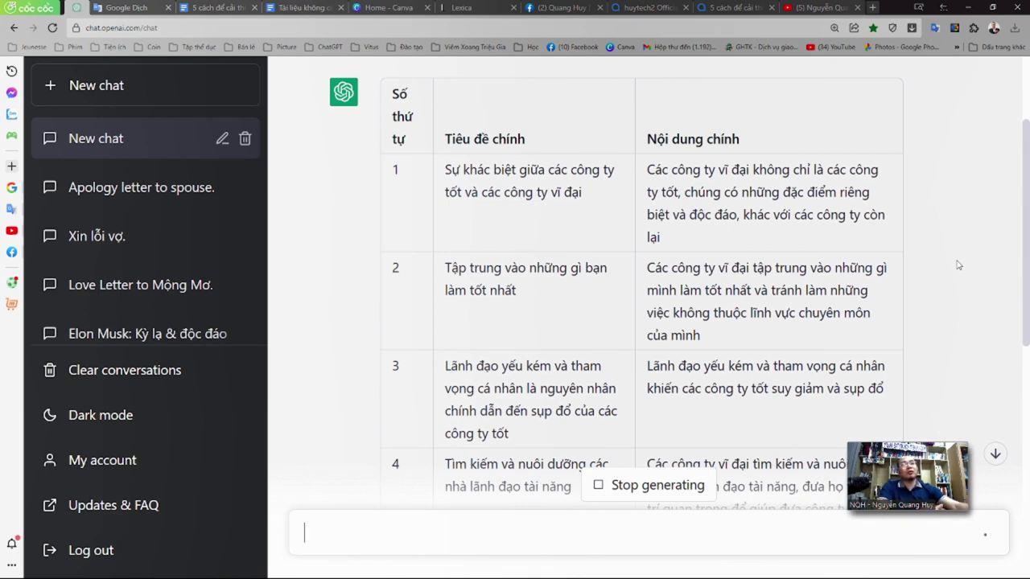
pyautogui.scroll(-1, 952, 264)
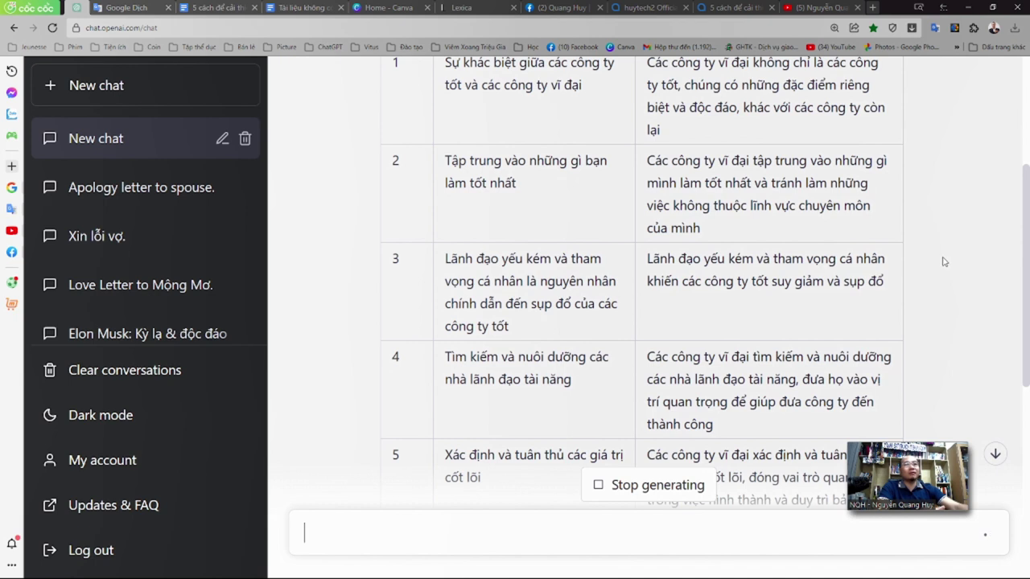
pyautogui.scroll(-1, 943, 263)
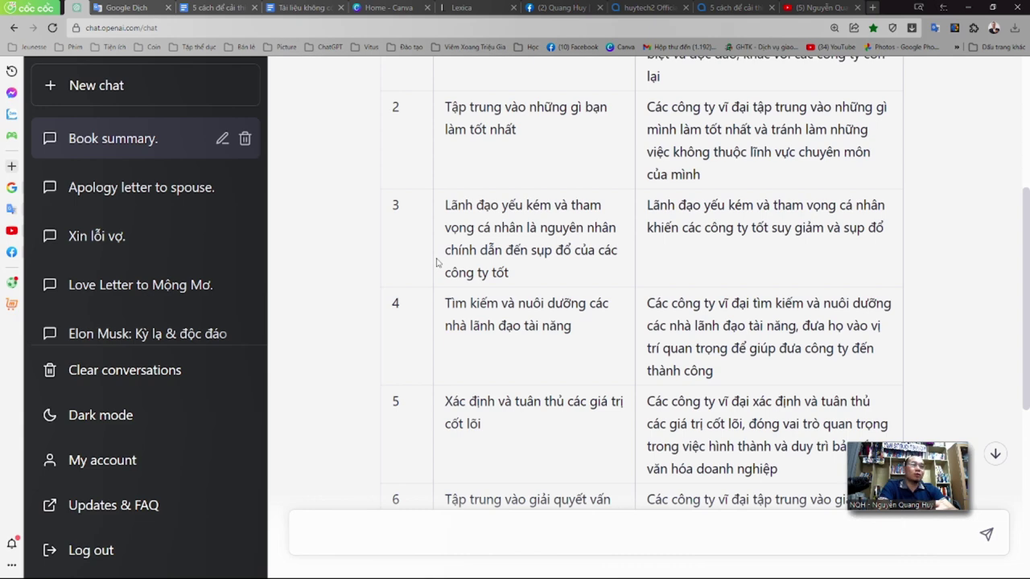
pyautogui.scroll(-3, 437, 263)
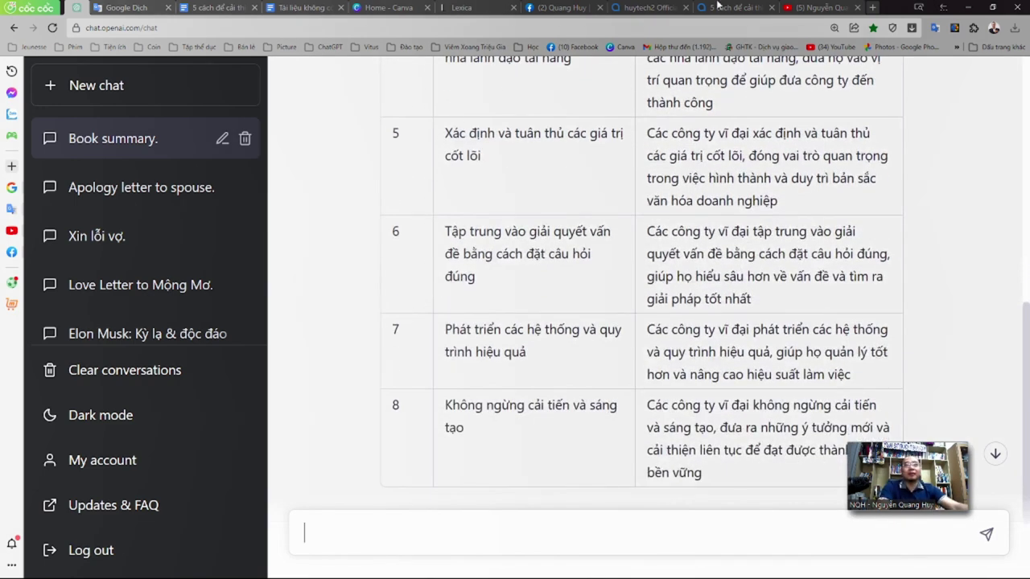
# Stop the screen share and return to the Zoom meeting window.
pyautogui.hotkey('alt', 'Tab')
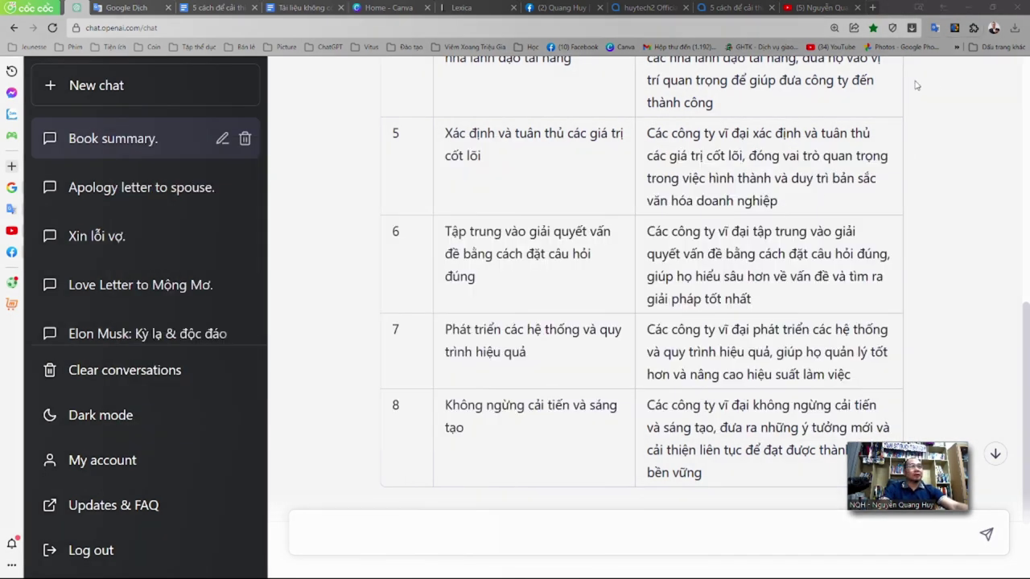
pyautogui.press('super')
pyautogui.press('Escape')
pyautogui.moveTo(287, 16)
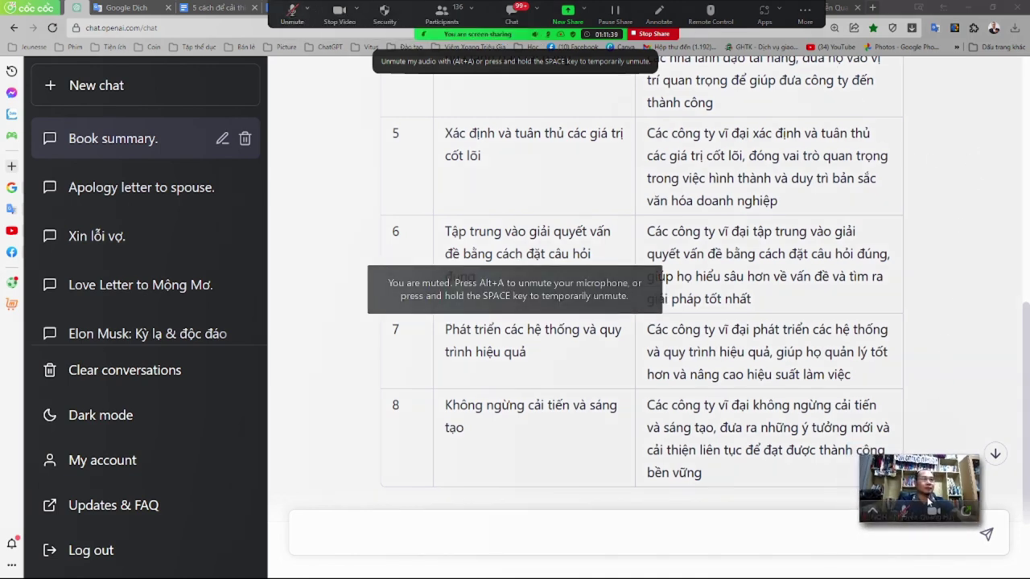
pyautogui.scroll(1, 885, 235)
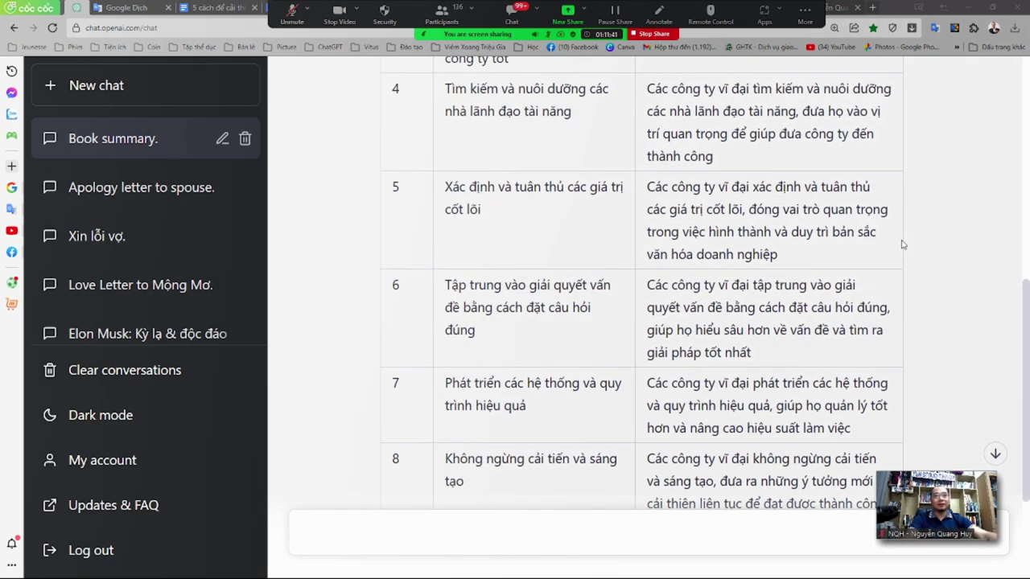
pyautogui.click(653, 35)
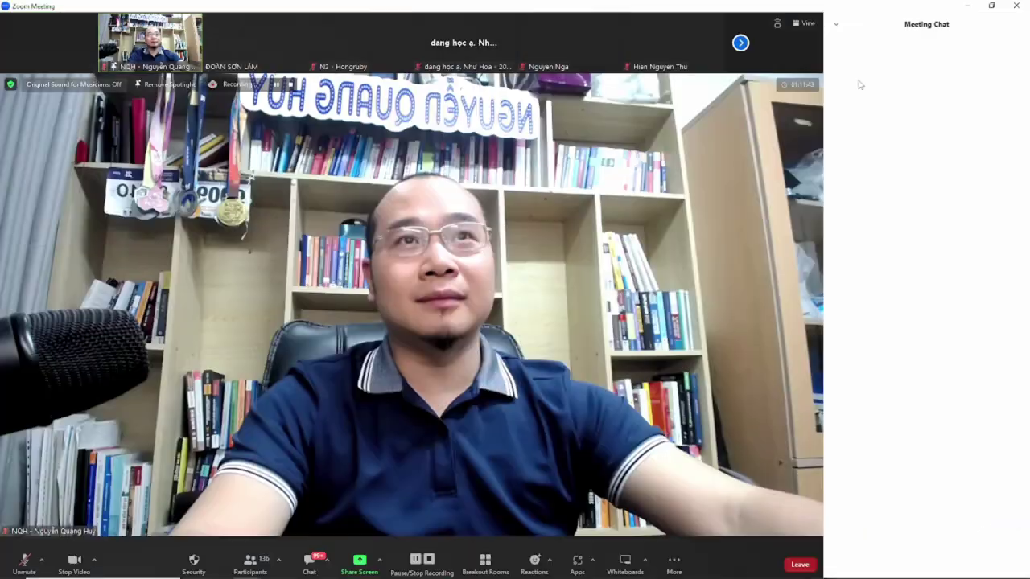
pyautogui.hotkey('alt', 'Tab')
pyautogui.hotkey('alt', 'Tab')
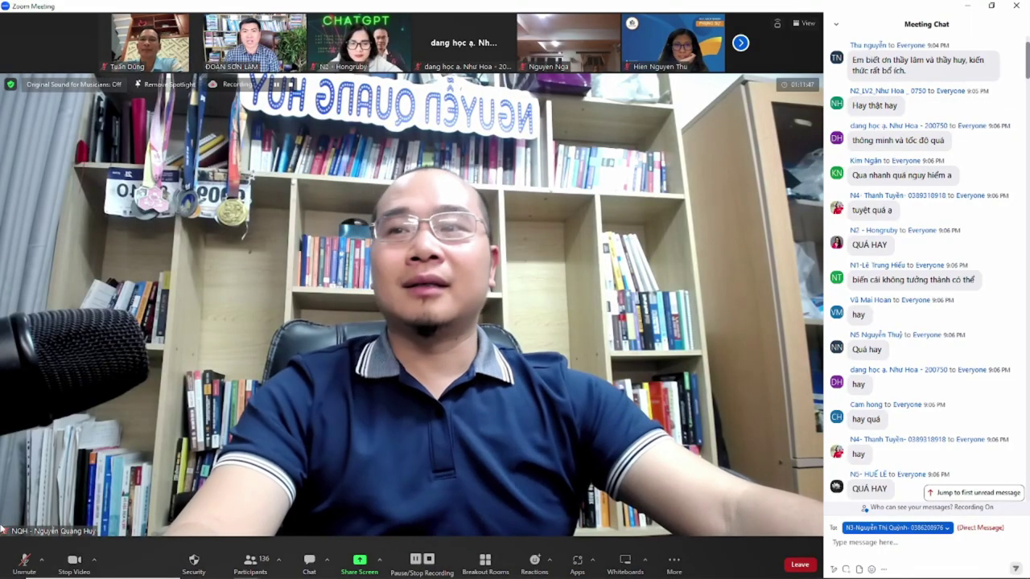
# Unmute the microphone to speak to the meeting, mute it again, and jump to the newest chat messages.
pyautogui.click(24, 563)
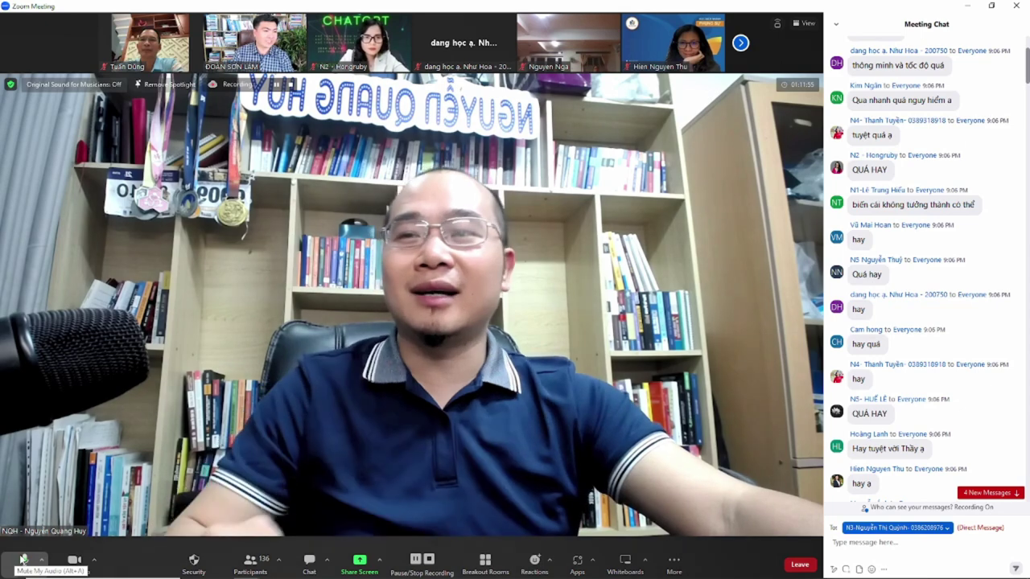
pyautogui.click(25, 561)
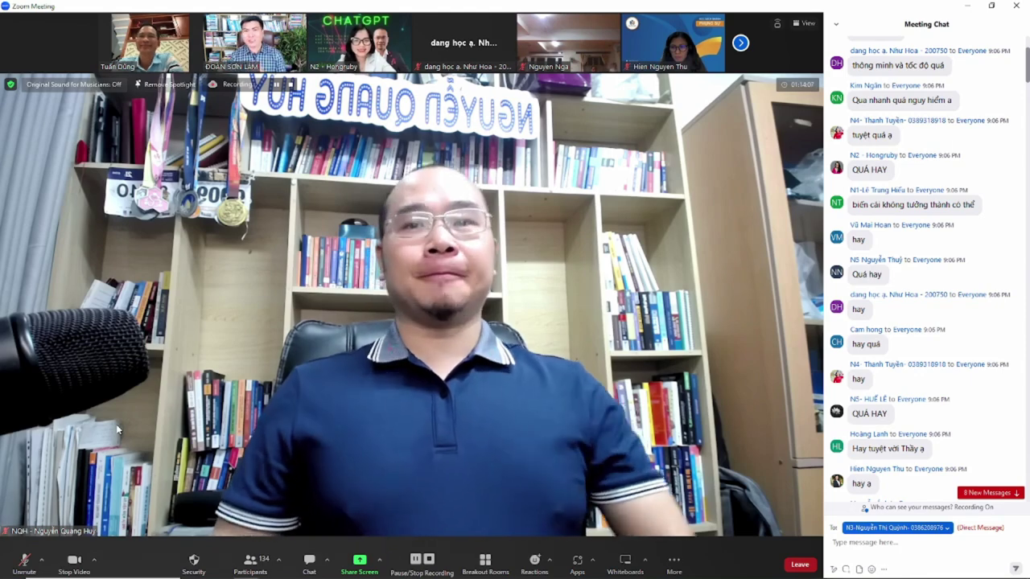
pyautogui.click(193, 559)
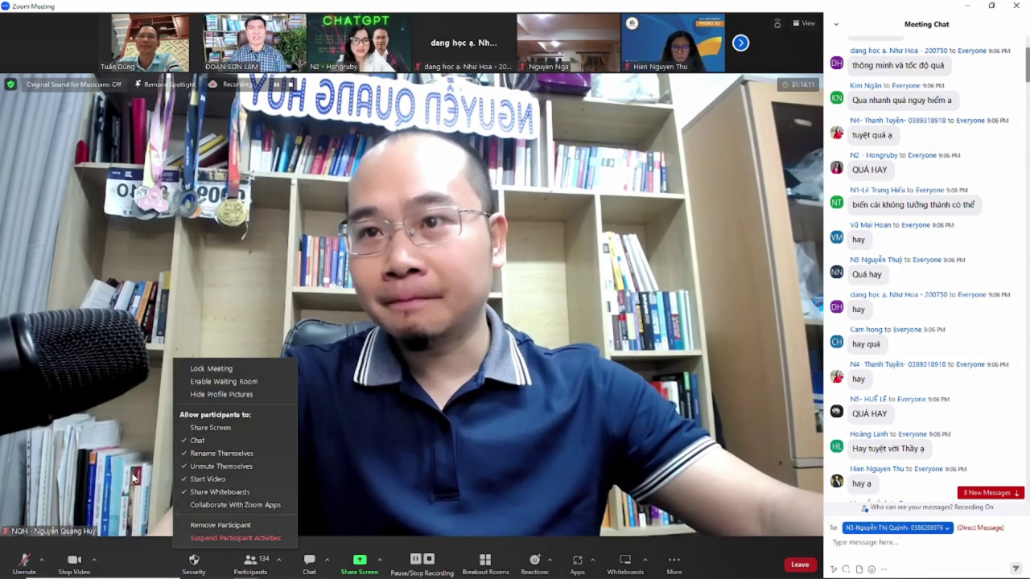
pyautogui.click(136, 503)
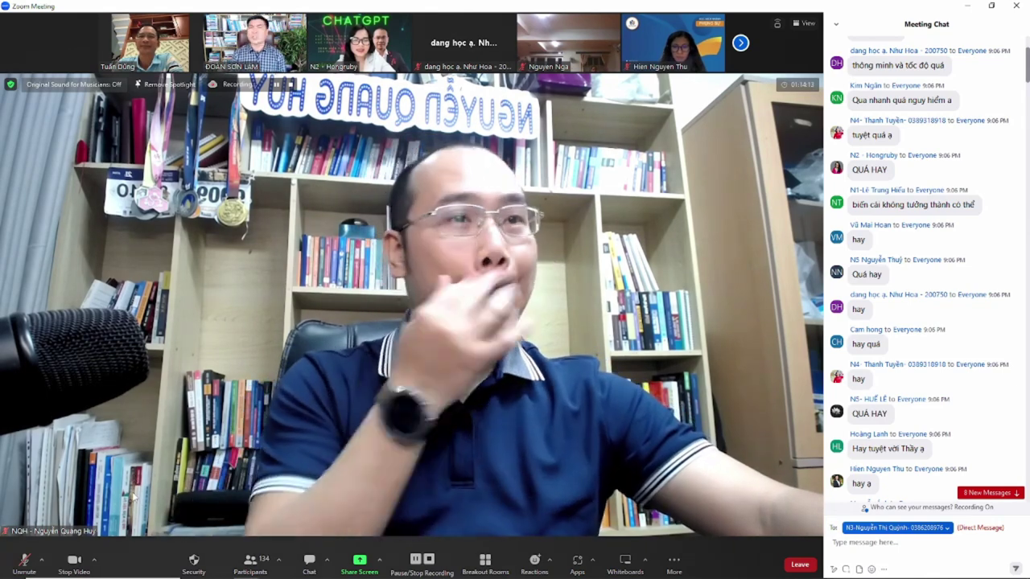
pyautogui.click(991, 493)
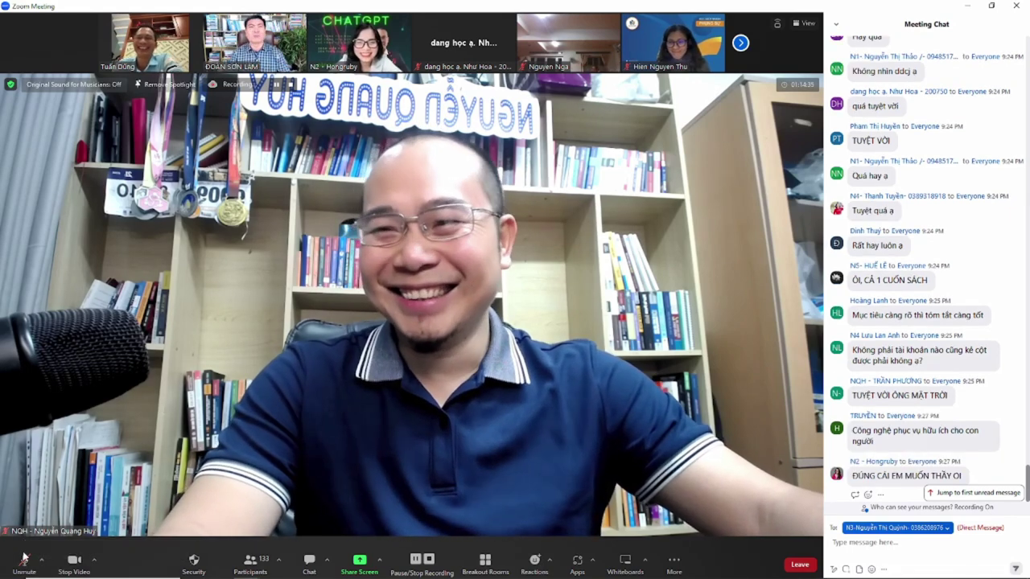
# Unmute the microphone and disallow participants from unmuting themselves.
pyautogui.hotkey('alt', 'a')
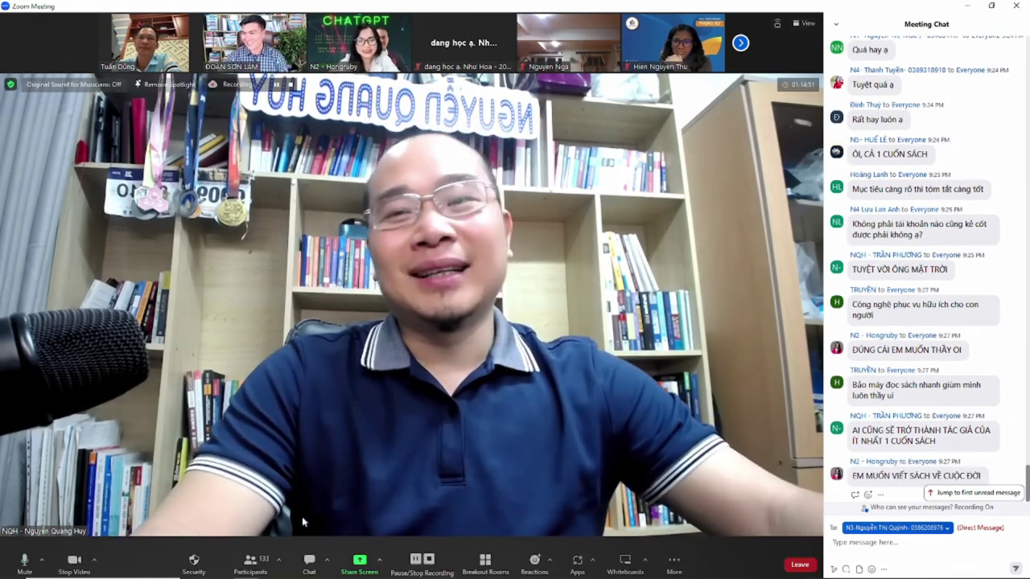
pyautogui.click(194, 562)
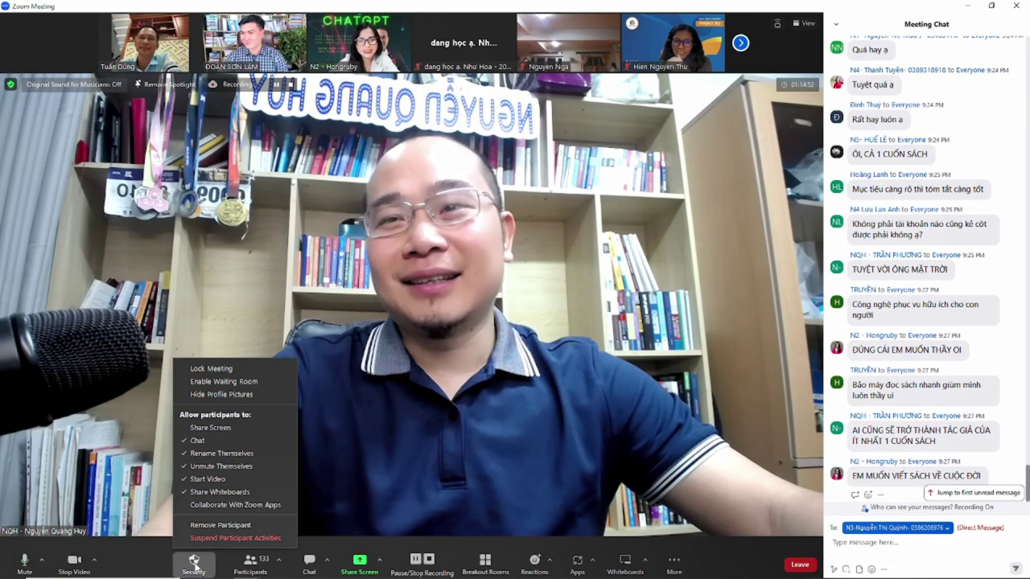
pyautogui.click(193, 467)
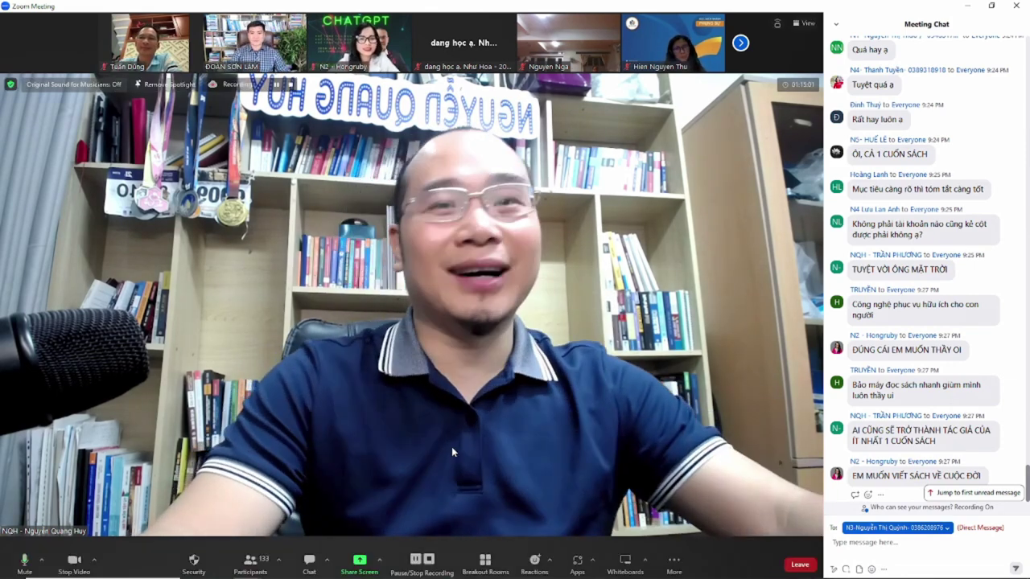
# Share the "Book summary." Cốc Cốc browser window in the Zoom meeting.
pyautogui.click(360, 561)
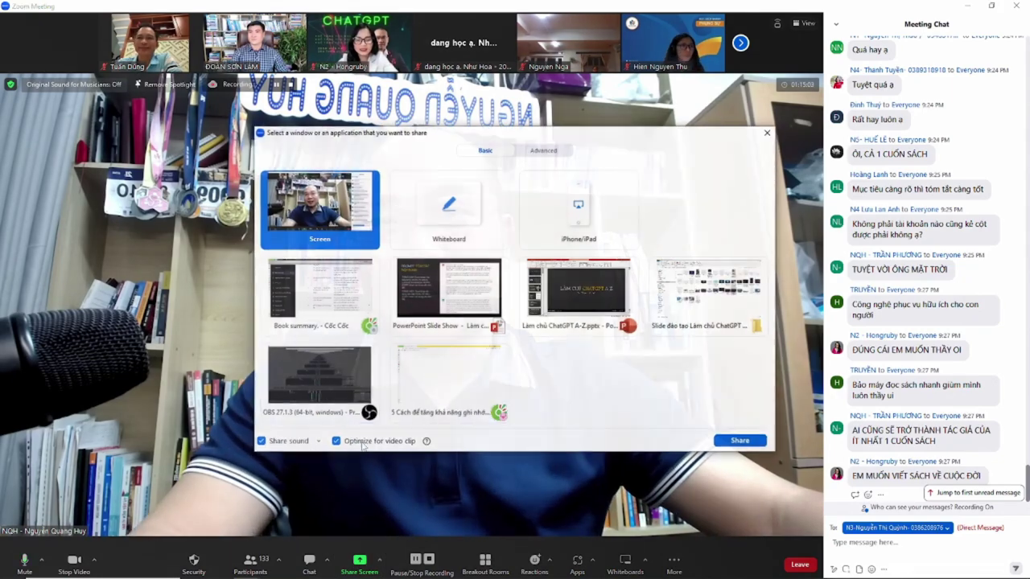
pyautogui.click(319, 295)
pyautogui.click(768, 441)
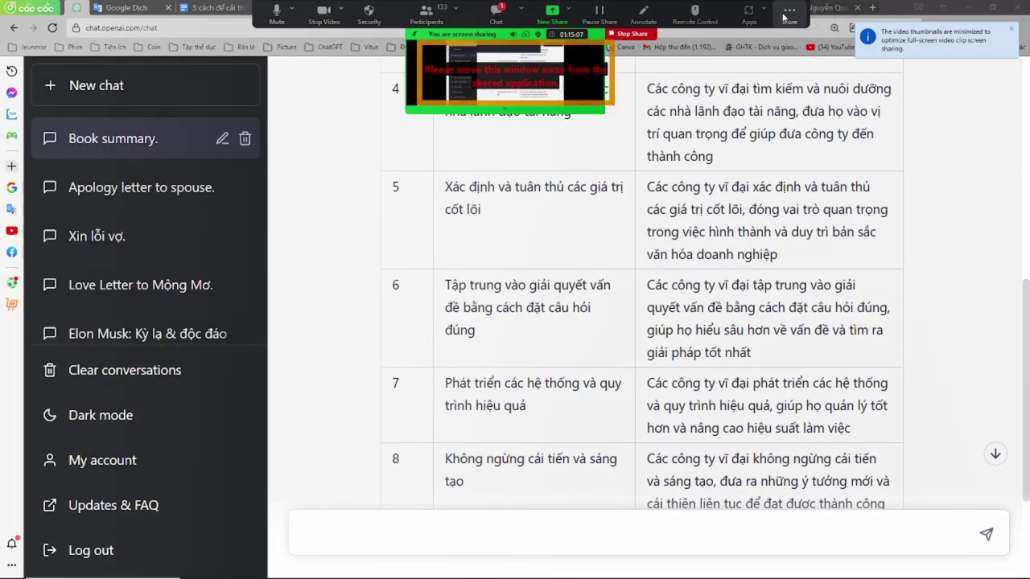
# Reduce the page zoom by two levels and review the book summary table from start to end.
pyautogui.scroll(2, 724, 285)
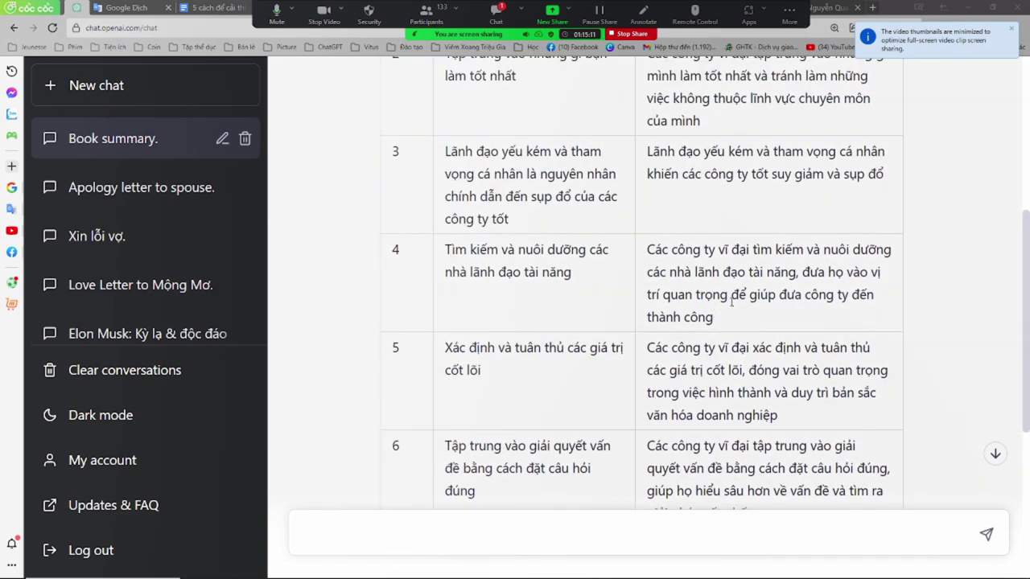
pyautogui.hotkey('ctrl', '-')
pyautogui.hotkey('ctrl', '-')
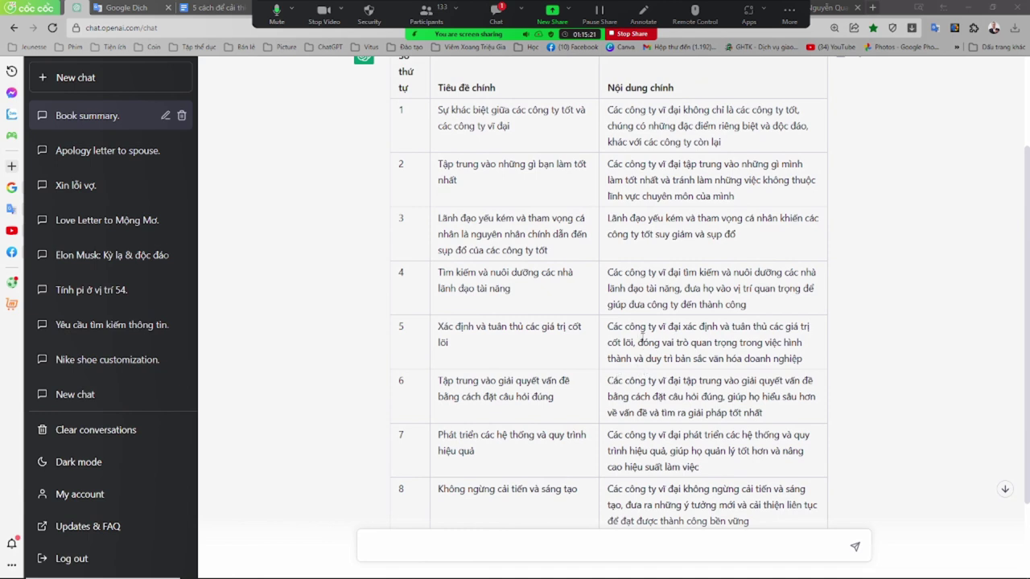
pyautogui.scroll(2, 636, 336)
pyautogui.scroll(-4, 646, 341)
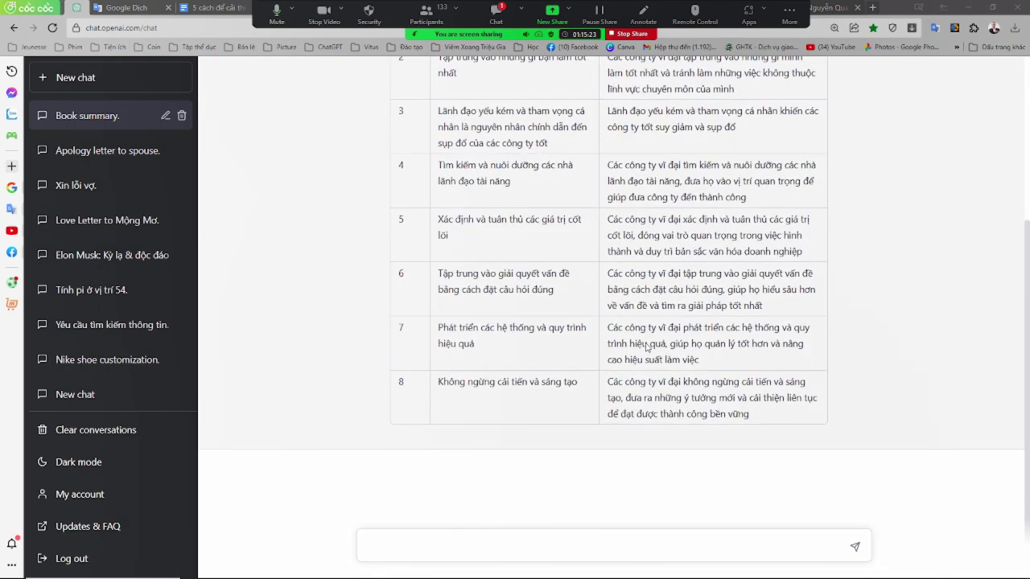
# Examine the book summary table's main headings and contents from the original prompt down to row 8.
pyautogui.scroll(2, 649, 358)
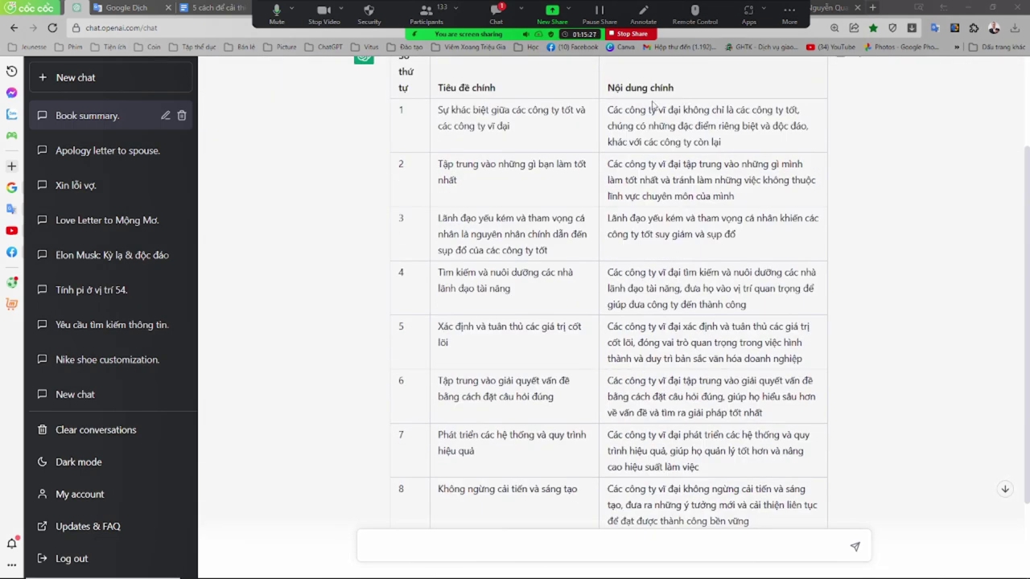
pyautogui.scroll(-2, 678, 410)
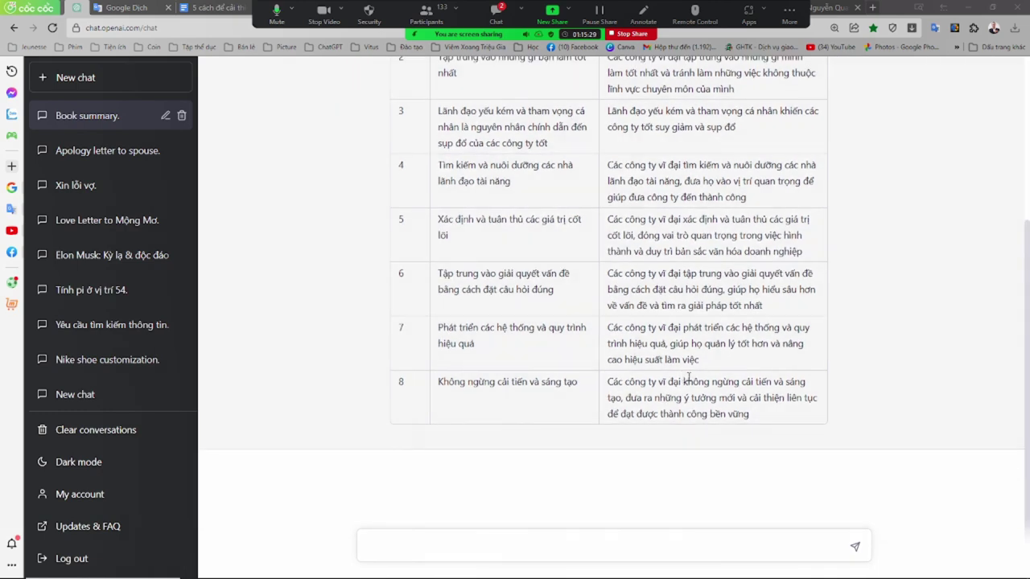
pyautogui.scroll(2, 687, 378)
pyautogui.scroll(3, 692, 364)
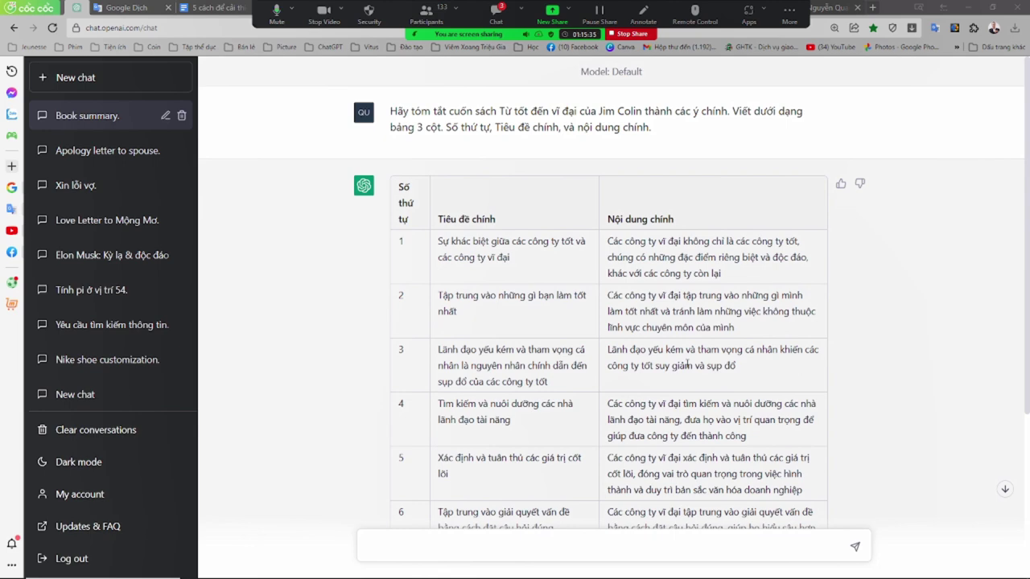
pyautogui.scroll(-5, 697, 348)
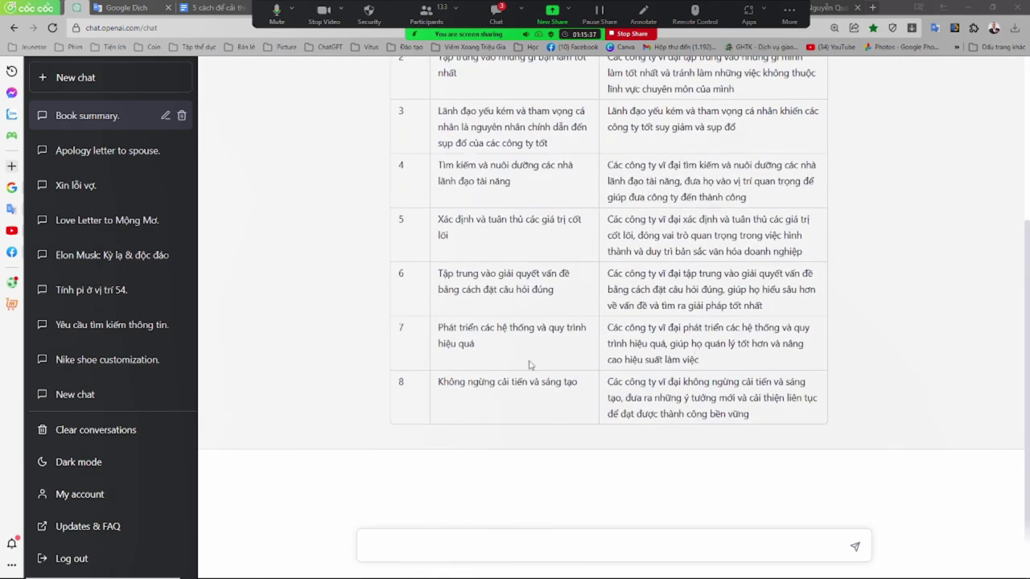
pyautogui.scroll(3, 529, 364)
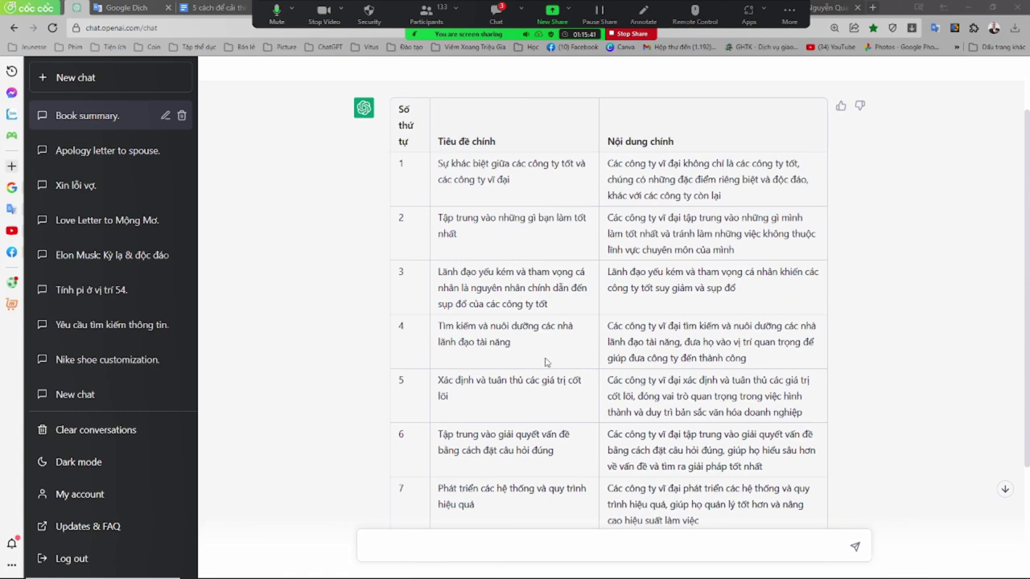
pyautogui.scroll(1, 546, 362)
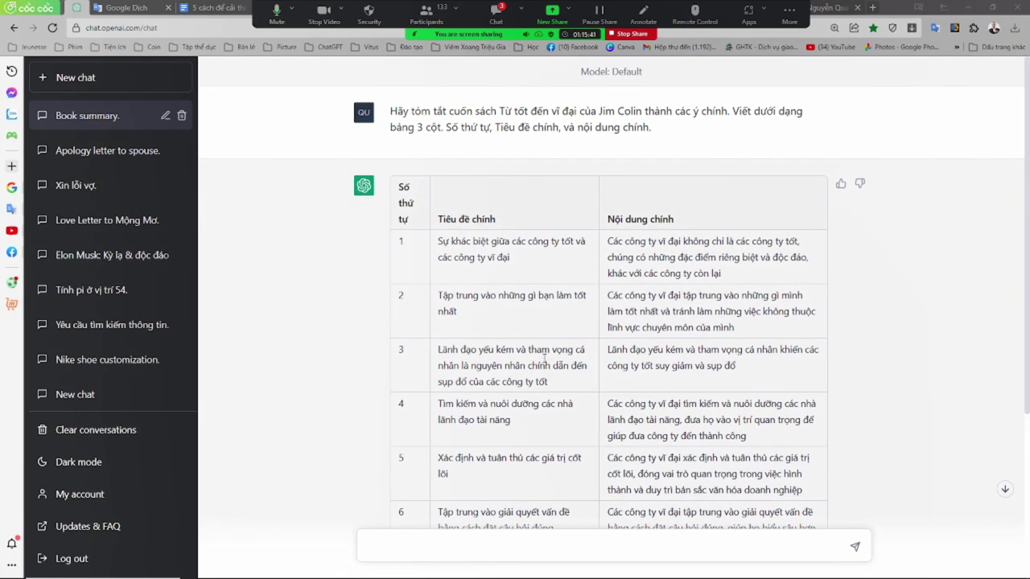
pyautogui.click(487, 547)
pyautogui.scroll(-3, 885, 347)
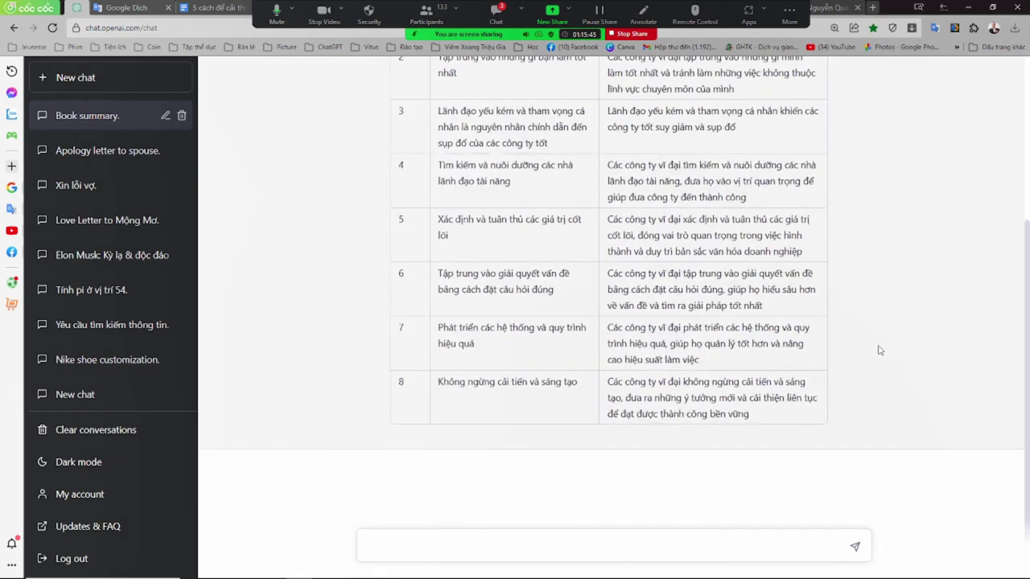
pyautogui.scroll(1, 881, 349)
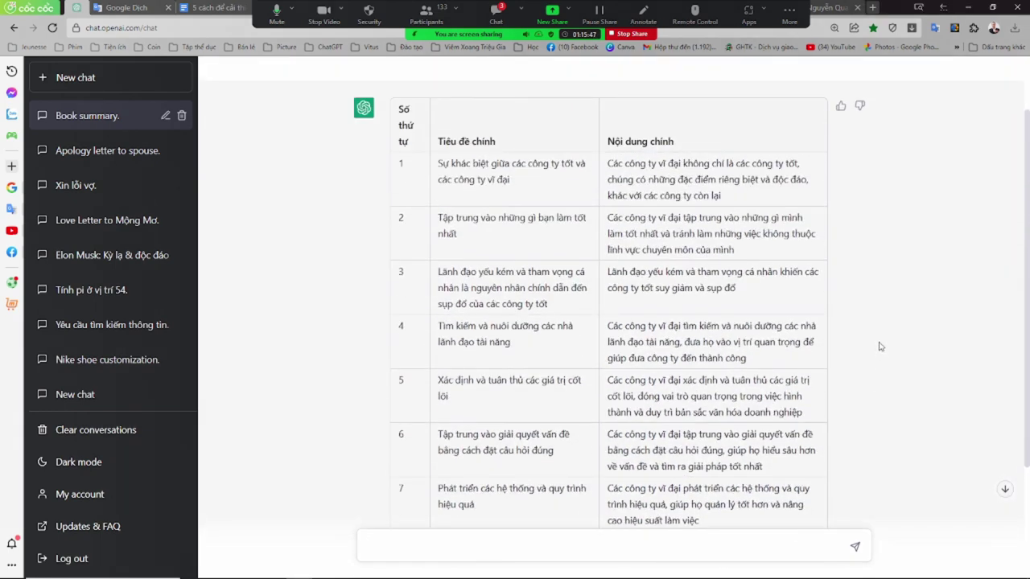
pyautogui.scroll(1, 880, 342)
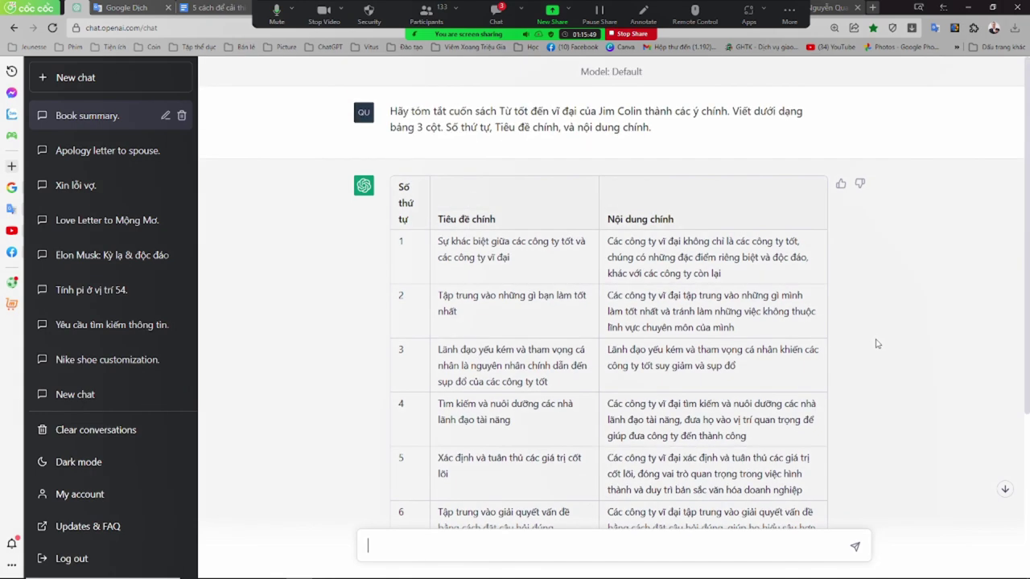
pyautogui.scroll(-3, 877, 344)
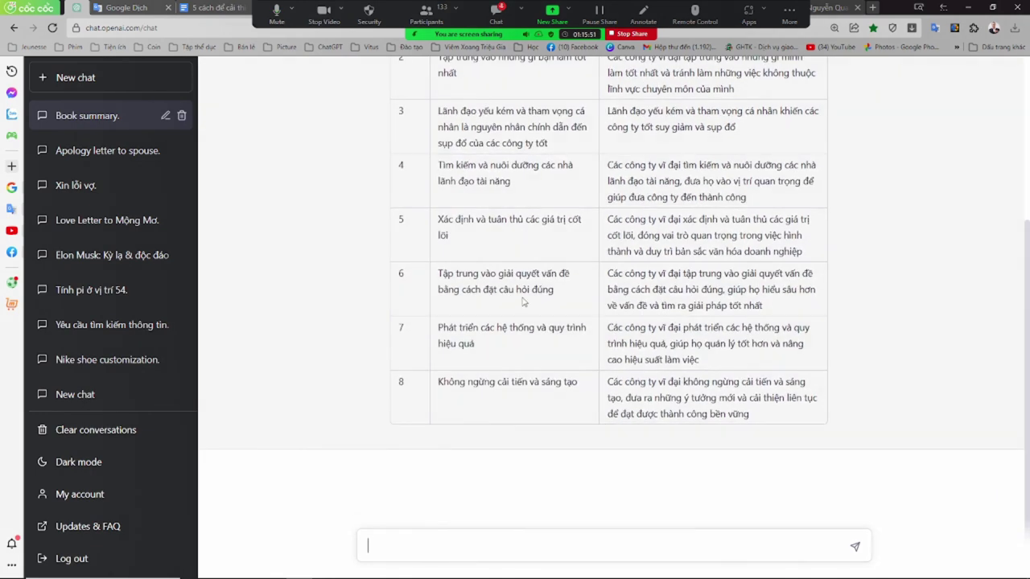
# Copy the first row's main heading, "Sự khác biệt giữa các công ty tốt và các công ty vĩ đại".
pyautogui.scroll(1, 522, 301)
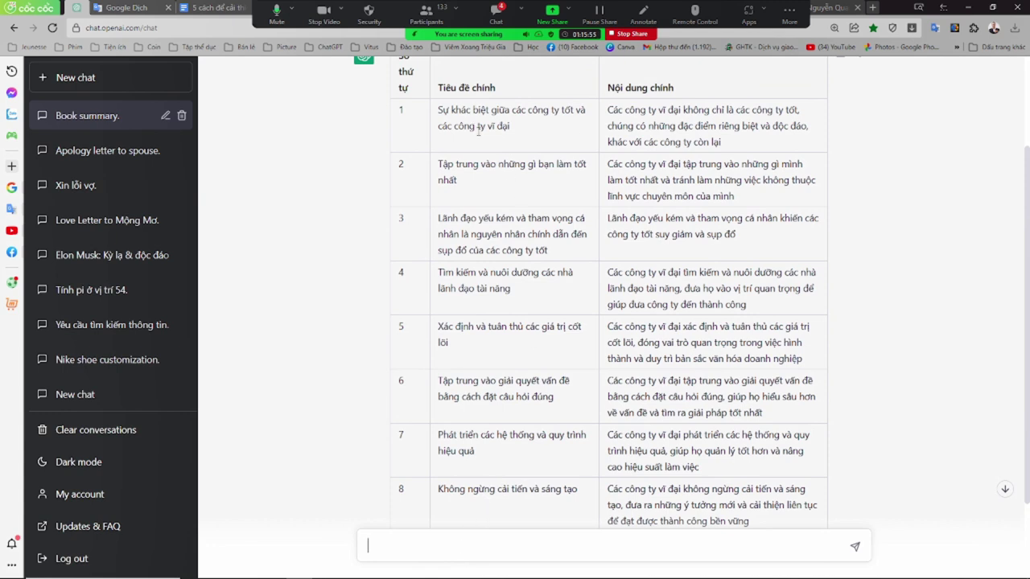
pyautogui.moveTo(438, 109); pyautogui.dragTo(546, 138)
pyautogui.hotkey('ctrl', 'c')
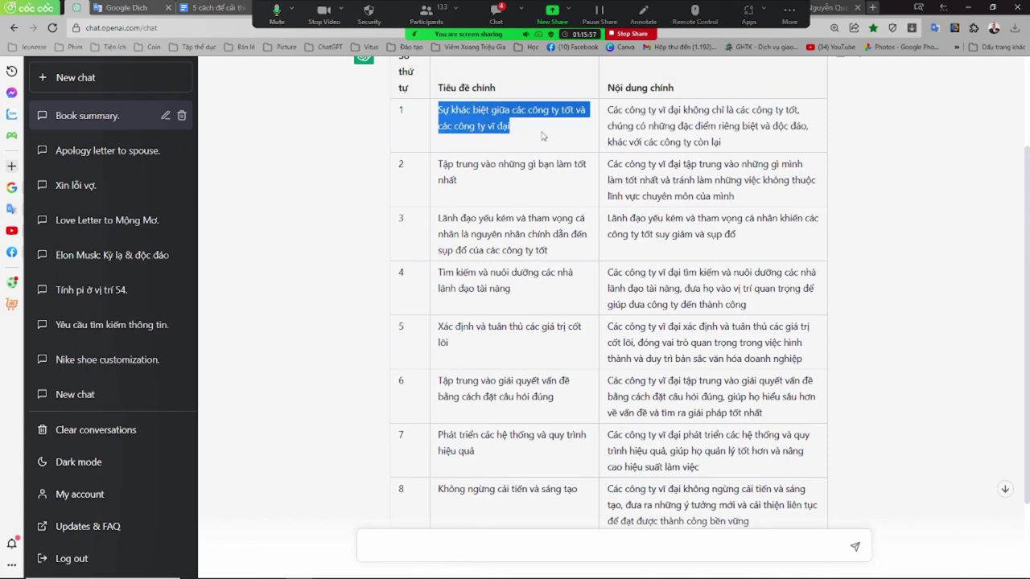
# Send the prompt "Hãy viết kỹ hơn về phần này:" followed by the copied heading and "của cuốn sách từ tốt đến vĩ đại.".
pyautogui.click(463, 546)
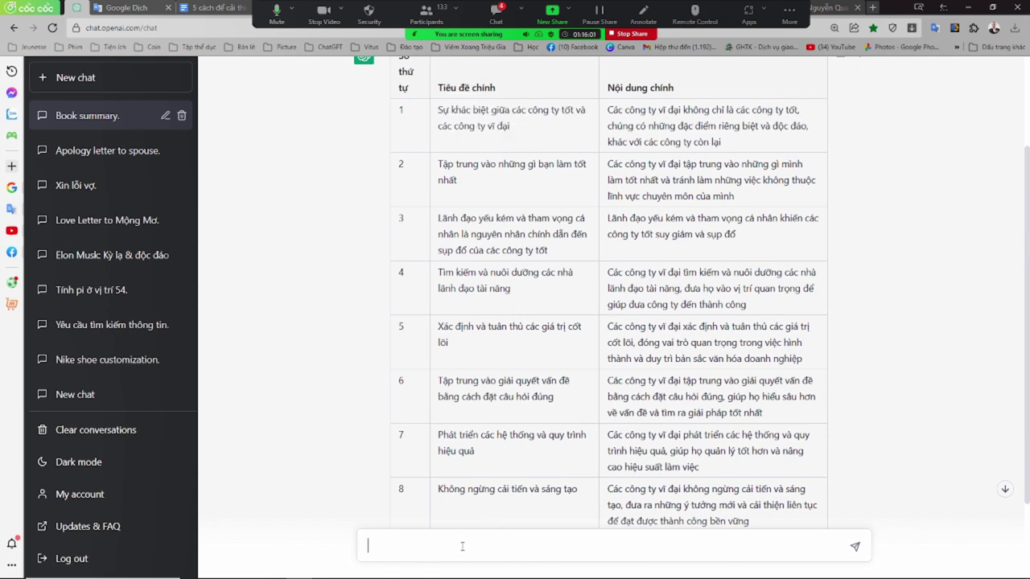
pyautogui.write('Hãy viết kỹ hơn về ph')
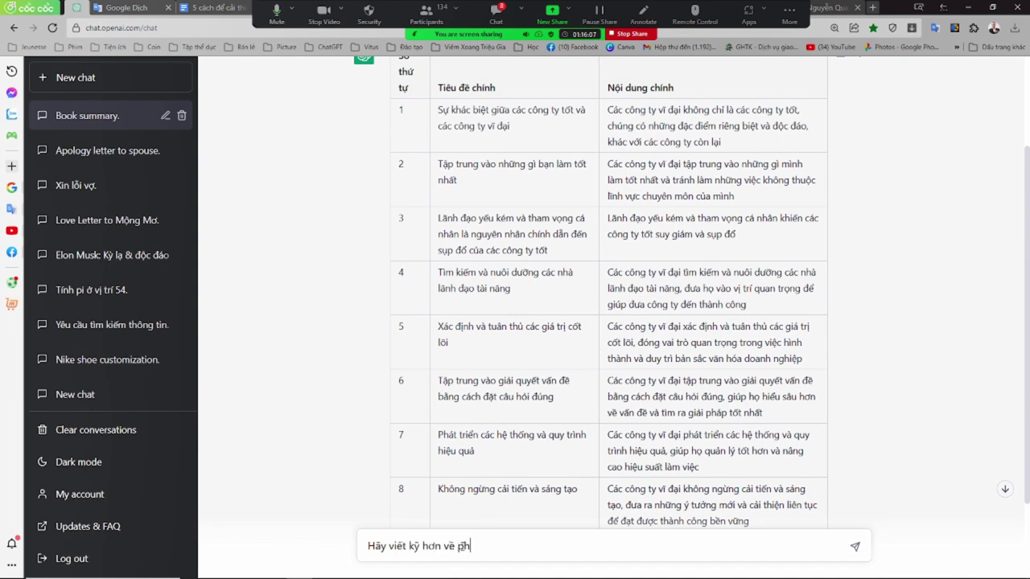
pyautogui.write('ần này:')
pyautogui.hotkey('ctrl', 'v')
pyautogui.write('của cuốn')
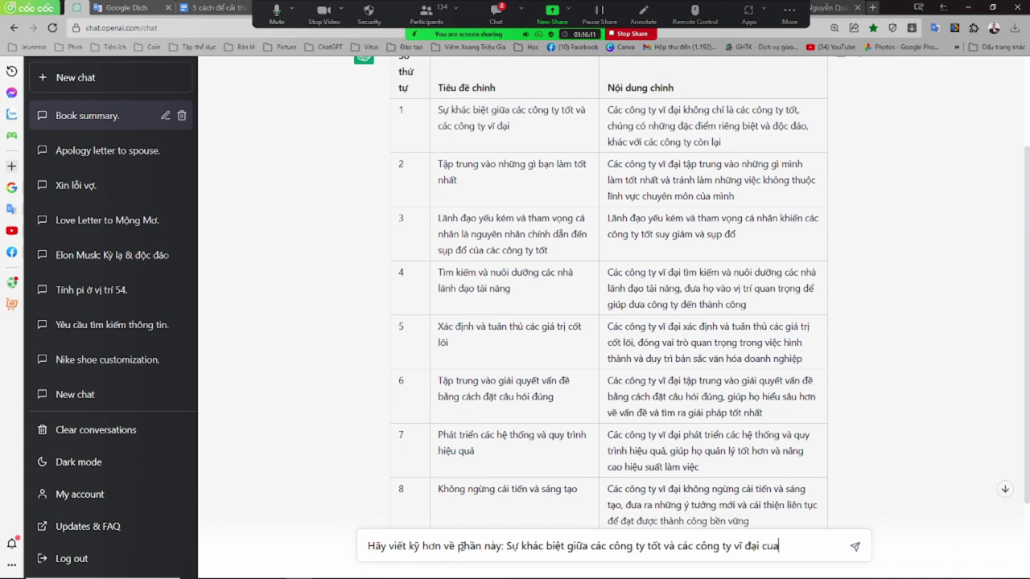
pyautogui.write(' sách từ tốt đ')
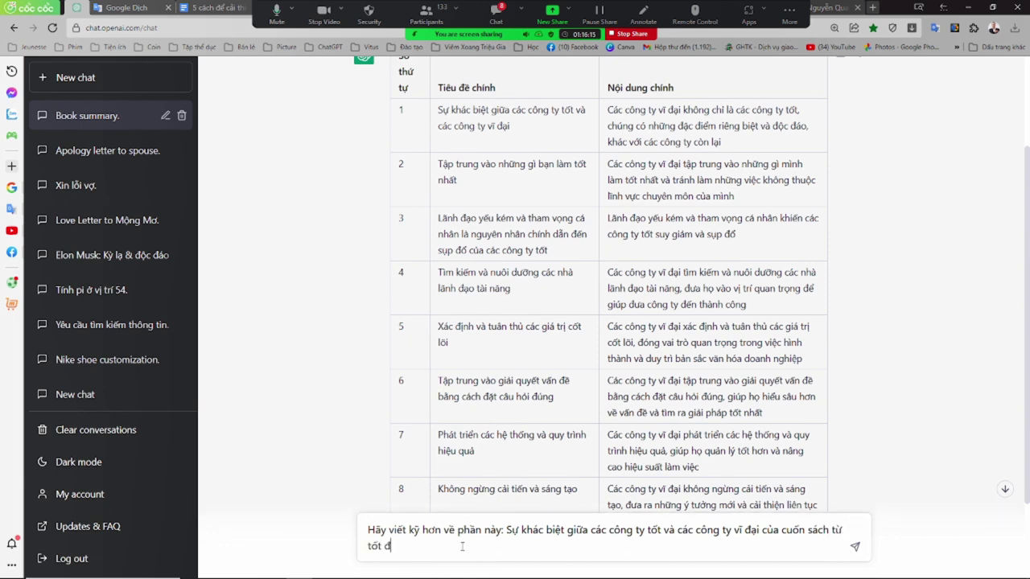
pyautogui.write('ến vĩ đại.')
pyautogui.press('Return')
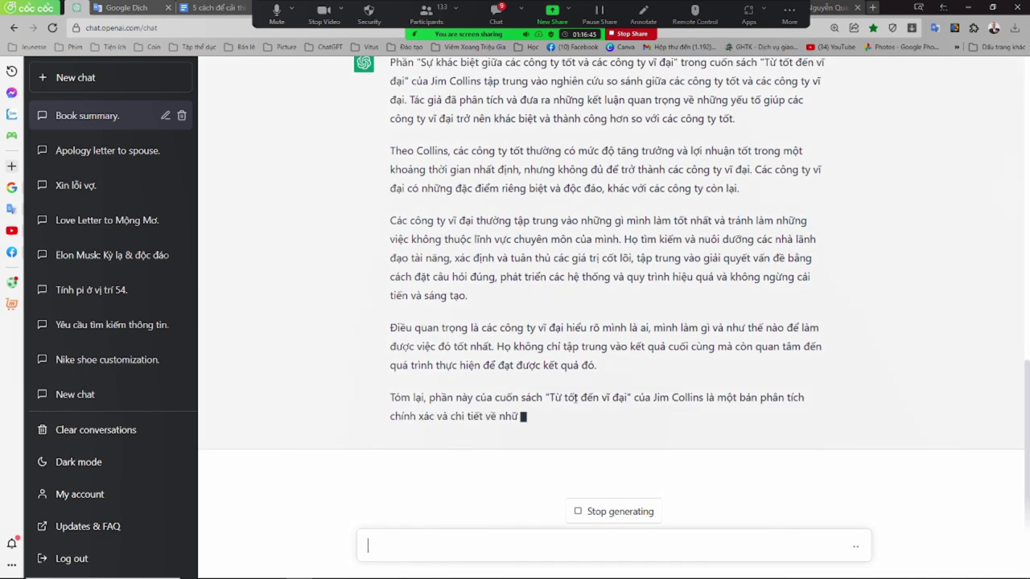
# Examine the detailed answer about the difference between good and great companies from its first to its last paragraph.
pyautogui.click(368, 546)
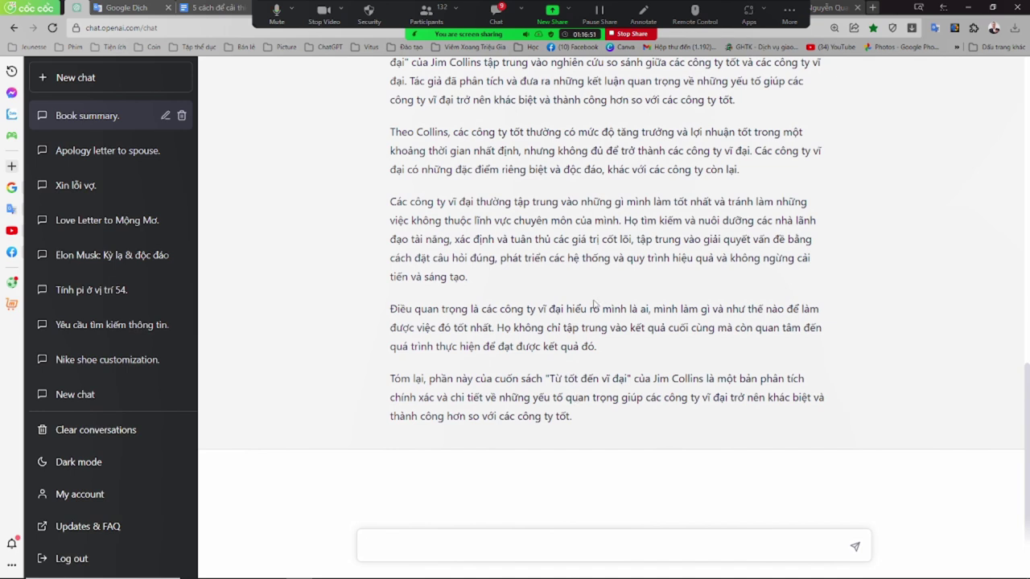
pyautogui.scroll(1, 593, 306)
pyautogui.scroll(1, 593, 307)
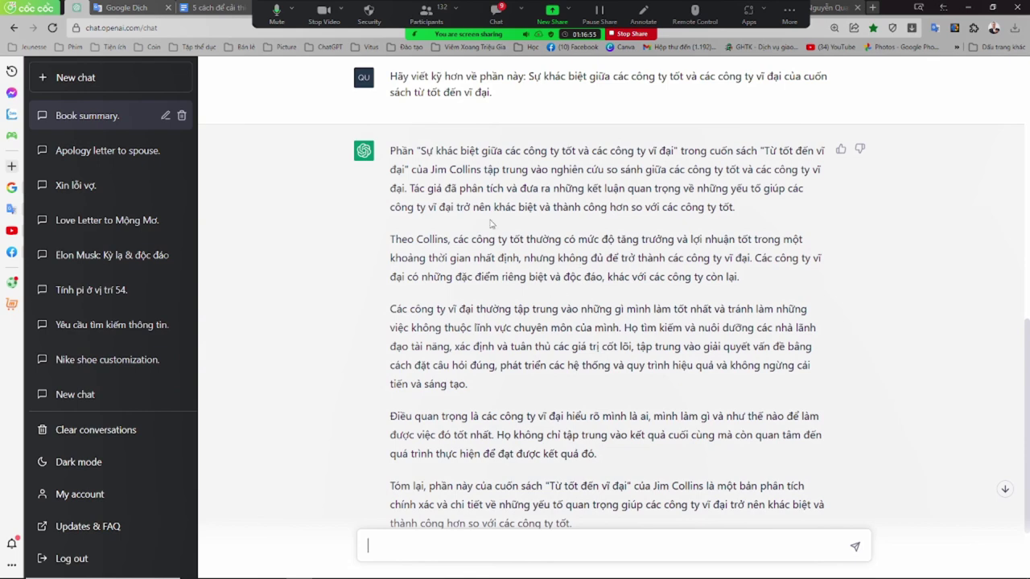
pyautogui.moveTo(505, 151); pyautogui.dragTo(563, 481)
pyautogui.click(567, 476)
pyautogui.scroll(-2, 568, 477)
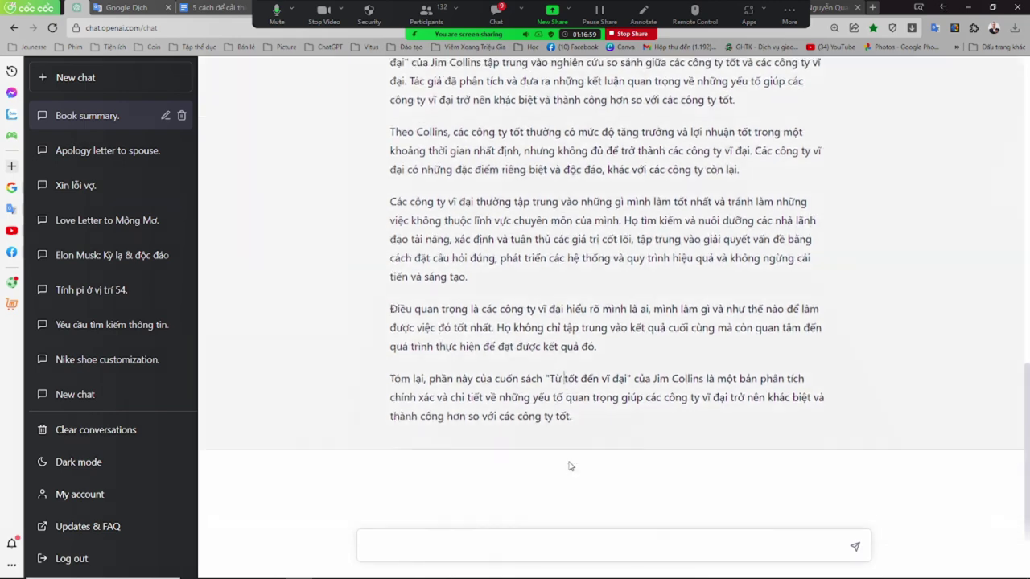
pyautogui.scroll(2, 561, 414)
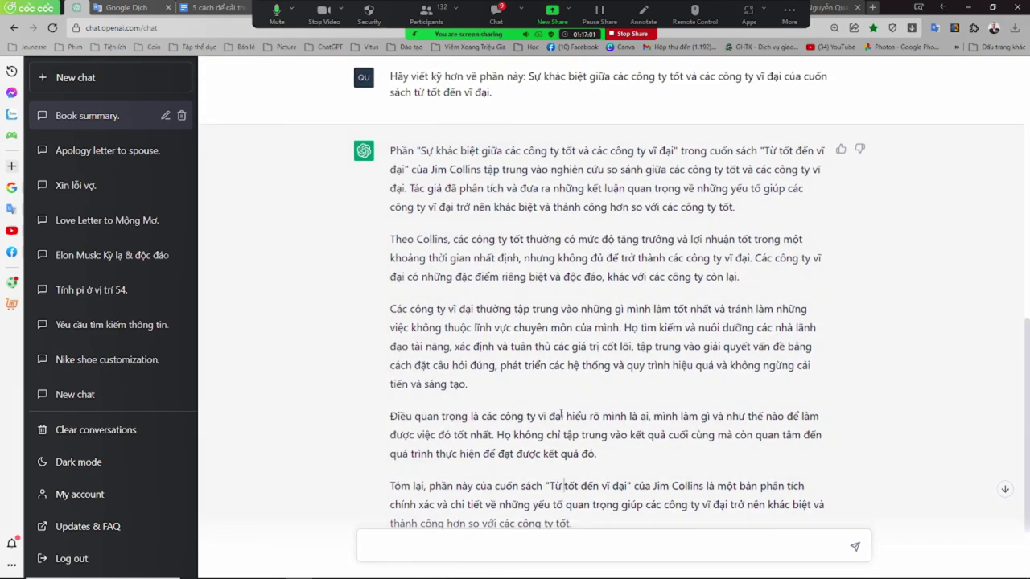
pyautogui.scroll(3, 562, 413)
pyautogui.scroll(-5, 562, 418)
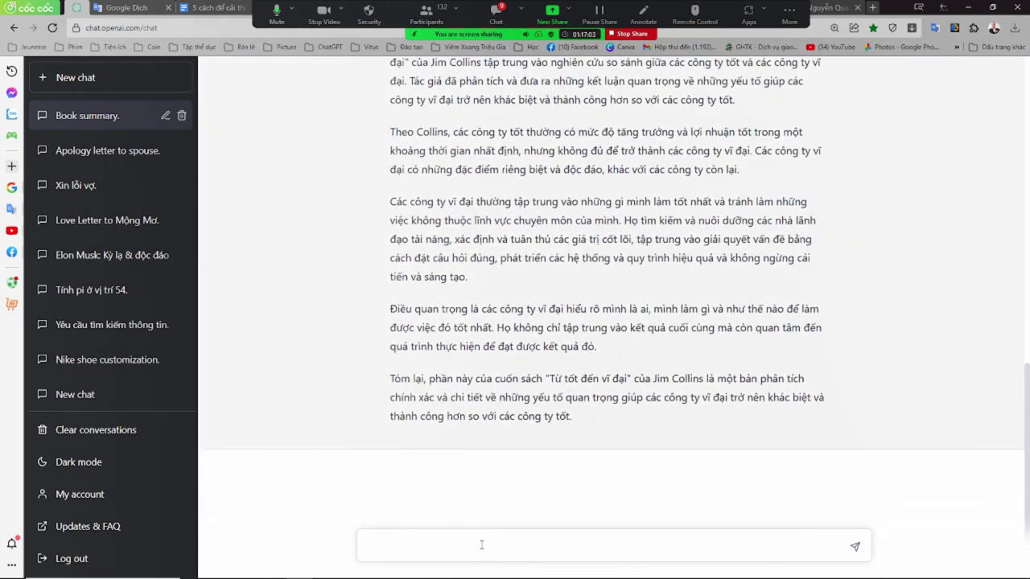
pyautogui.click(488, 542)
pyautogui.write('Cho tớ')
pyautogui.write('i')
pyautogui.write(' những go')
pyautogui.write('ợi y')
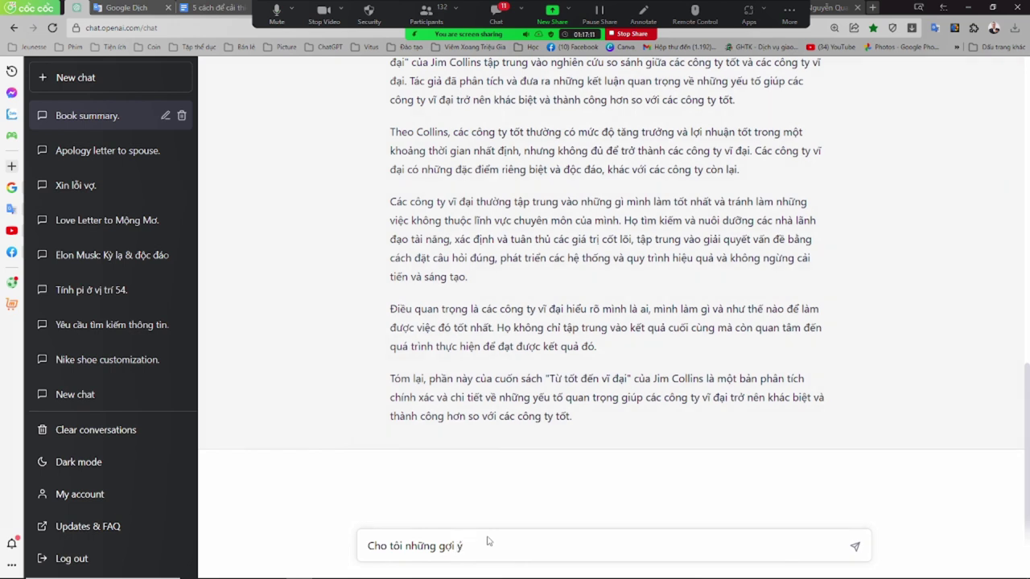
pyautogui.press('BackSpace')
pyautogui.press('BackSpace')
pyautogui.press('BackSpace')
pyautogui.press('BackSpace')
pyautogui.press('BackSpace')
pyautogui.press('BackSpace')
pyautogui.press('BackSpace')
pyautogui.press('BackSpace')
pyautogui.press('BackSpace')
pyautogui.press('BackSpace')
pyautogui.press('BackSpace')
pyautogui.press('BackSpace')
pyautogui.press('BackSpace')
pyautogui.press('BackSpace')
pyautogui.press('BackSpace')
pyautogui.press('BackSpace')
pyautogui.press('BackSpace')
pyautogui.press('BackSpace')
pyautogui.press('BackSpace')
# Begin a new prompt with "Hãy đóng vai là Jim Colin tác giả sách" in the message box.
pyautogui.write('H')
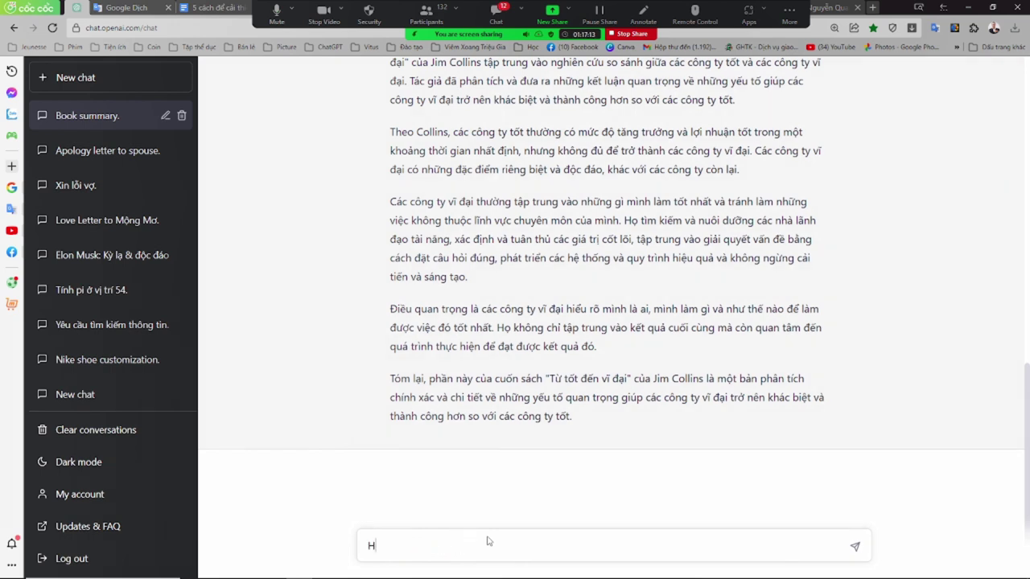
pyautogui.write('ãy dón v')
pyautogui.write('g vai là tác g')
pyautogui.write('iả sách')
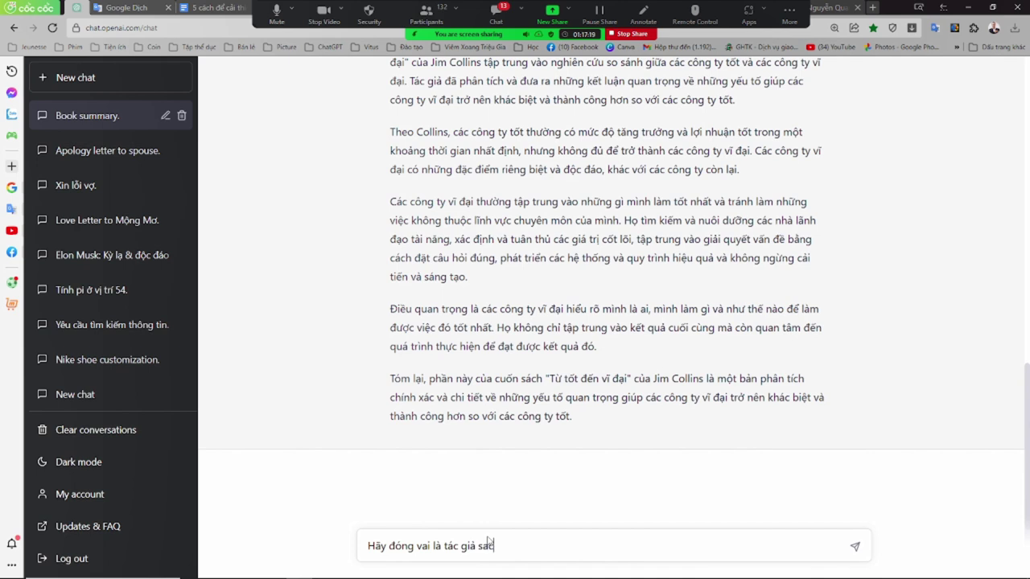
pyautogui.click(444, 547)
pyautogui.write('Jim ')
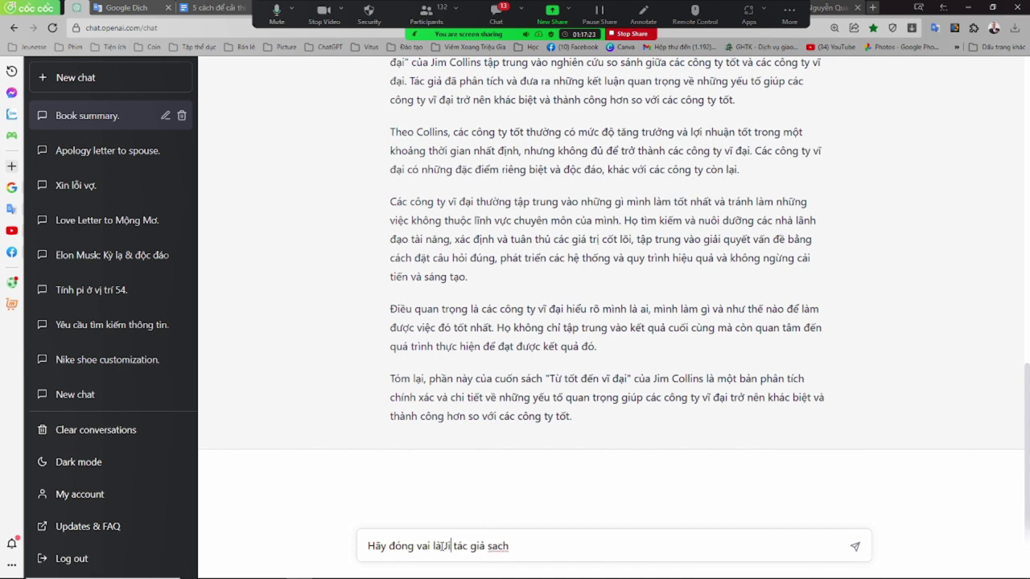
pyautogui.write('Colin')
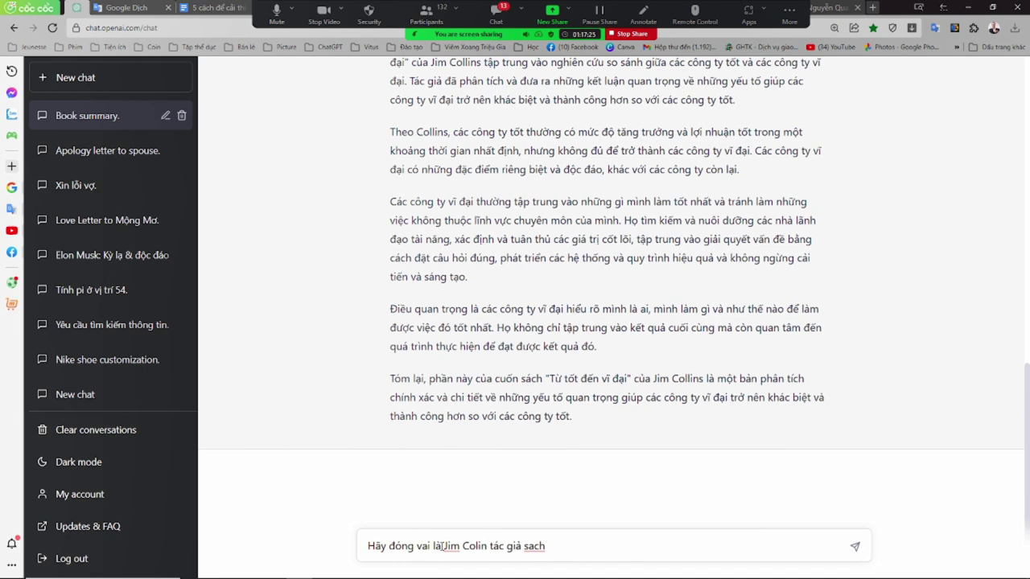
# Extend the prompt with '"Từ tốt đến vĩ đại" và tư vấn cho tôi về chiến lược kinh doanh cho công ty'.
pyautogui.click(578, 545)
pyautogui.press('Tab')
pyautogui.write('"Từ tốt đến vi')
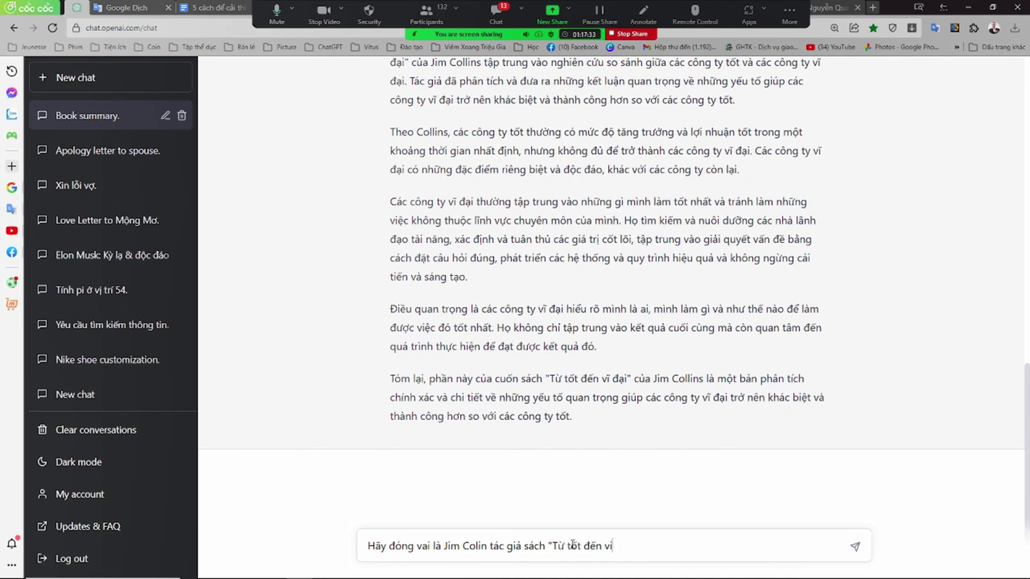
pyautogui.write('ĩ đại" và tư vấn cho tôi về')
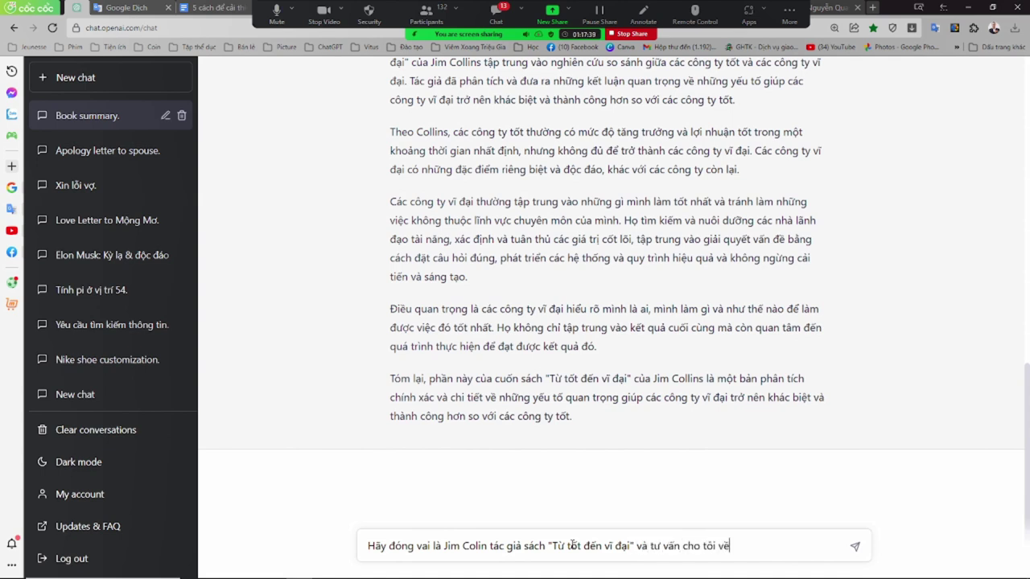
pyautogui.write(' chiến lược kinh doa')
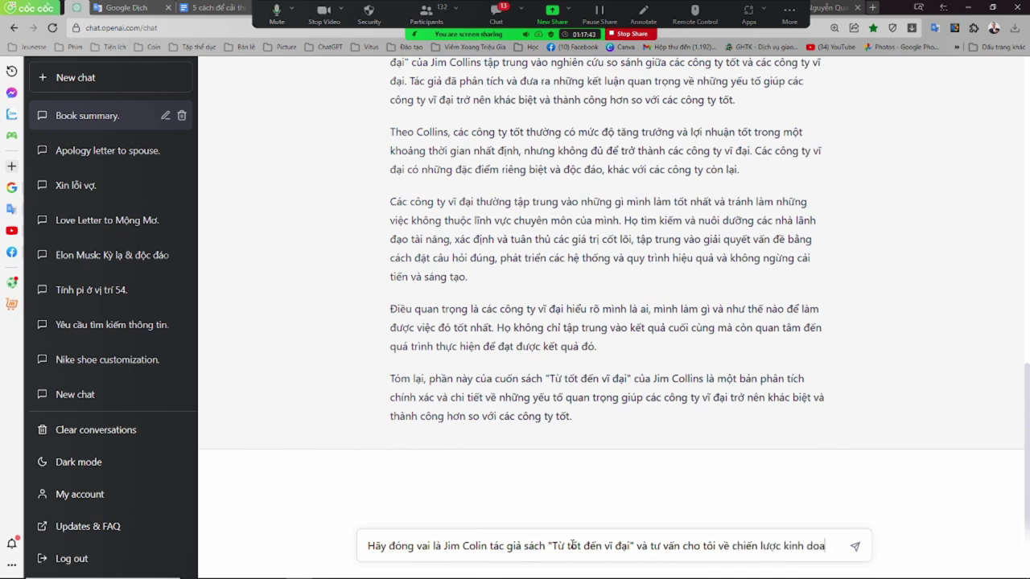
pyautogui.write('nh cho công ty')
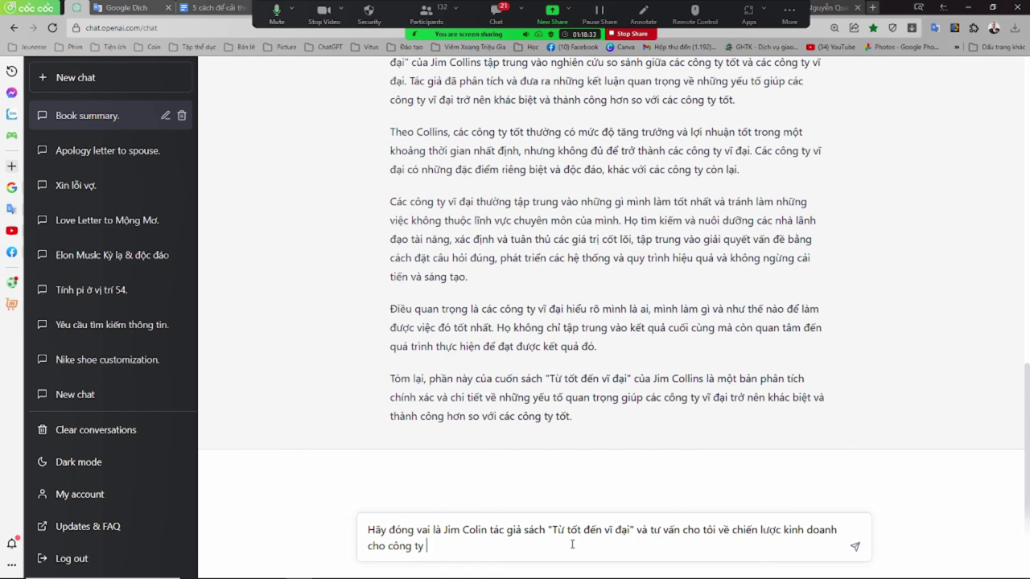
# Complete the prompt with 'Duy Hoàng "dạy tin học quốc tế', send it, and view the business strategy suggestions.
pyautogui.write('dạy')
pyautogui.press('BackSpace')
pyautogui.press('BackSpace')
pyautogui.press('BackSpace')
pyautogui.write('Duy Hoàng da "dạy tin ')
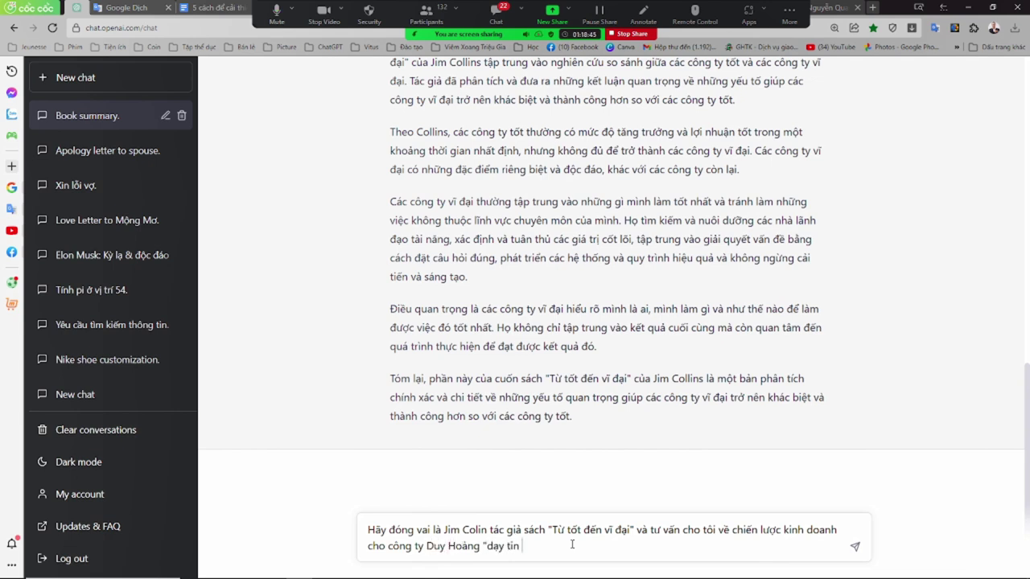
pyautogui.write('học quố tế')
pyautogui.press('BackSpace')
pyautogui.press('BackSpace')
pyautogui.press('BackSpace')
pyautogui.write('c tế')
pyautogui.press('Return')
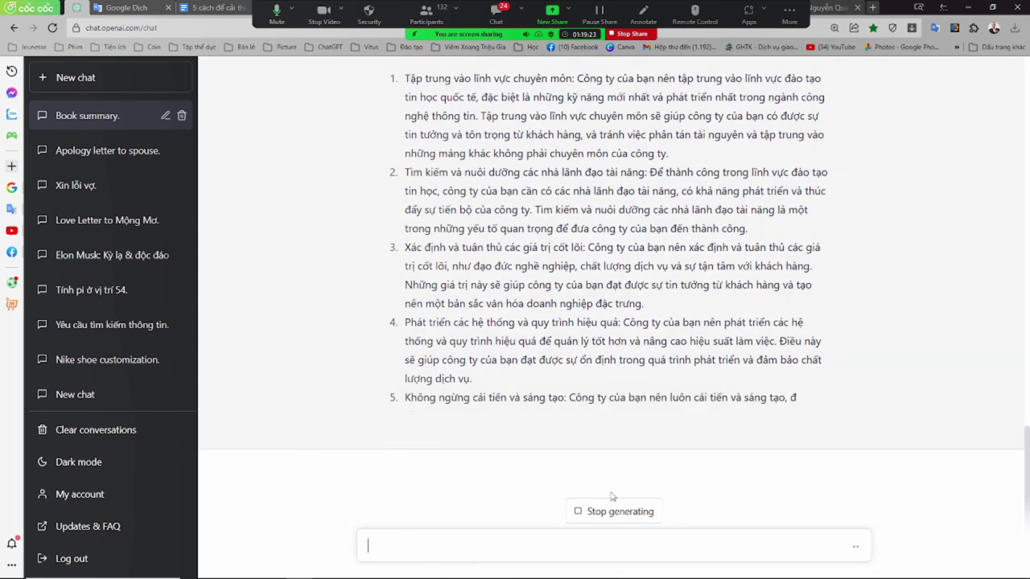
pyautogui.scroll(1, 631, 236)
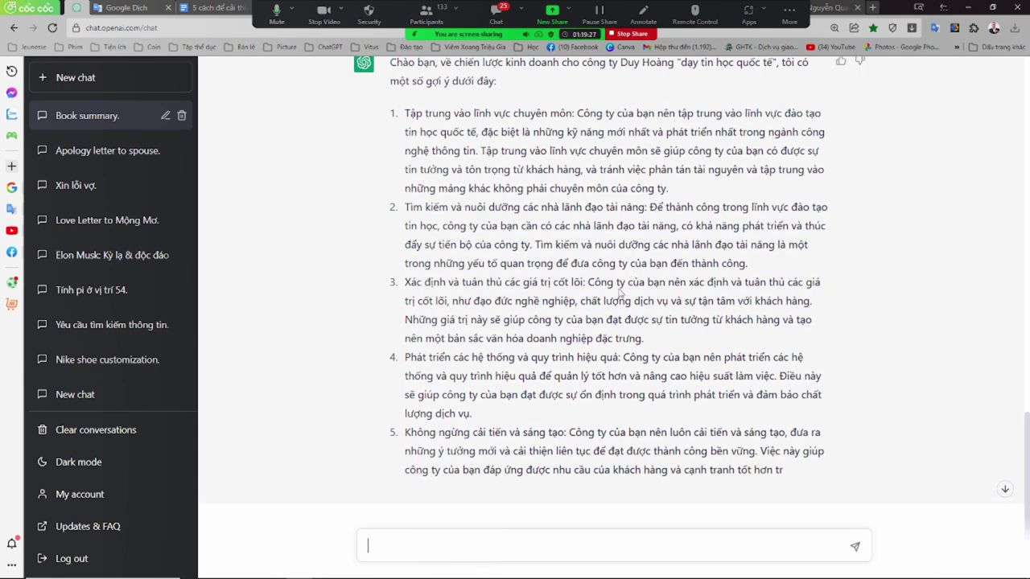
pyautogui.scroll(-1, 608, 350)
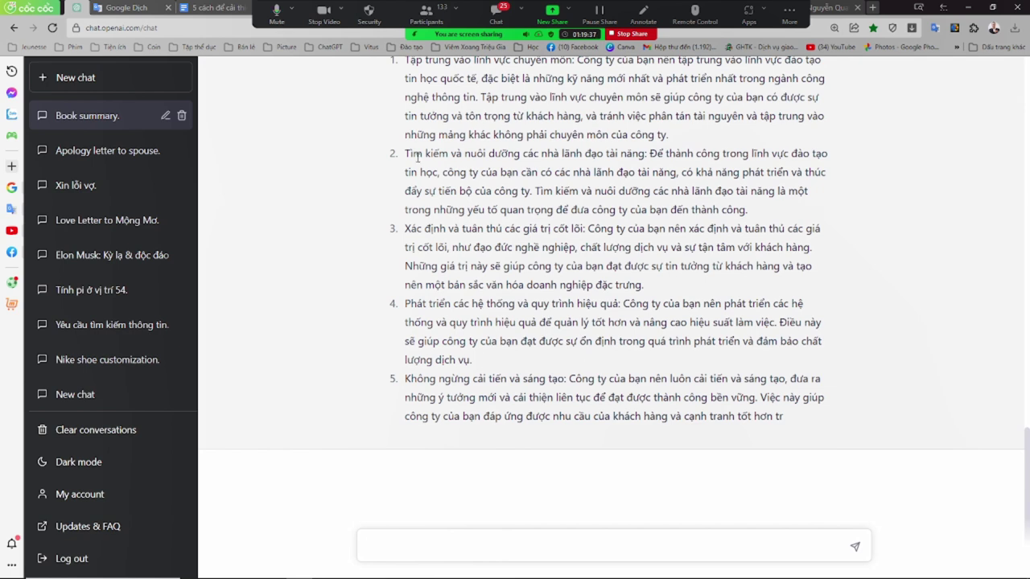
# Examine suggestions 2 to 5 of the business strategy answer for the company, through its cut-off last line.
pyautogui.moveTo(412, 152); pyautogui.dragTo(644, 209)
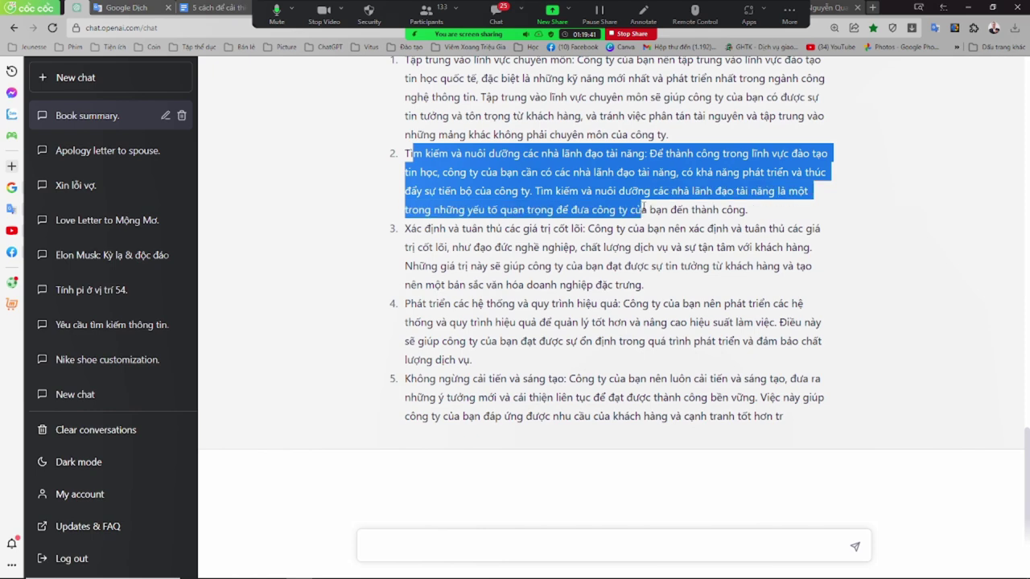
pyautogui.click(653, 210)
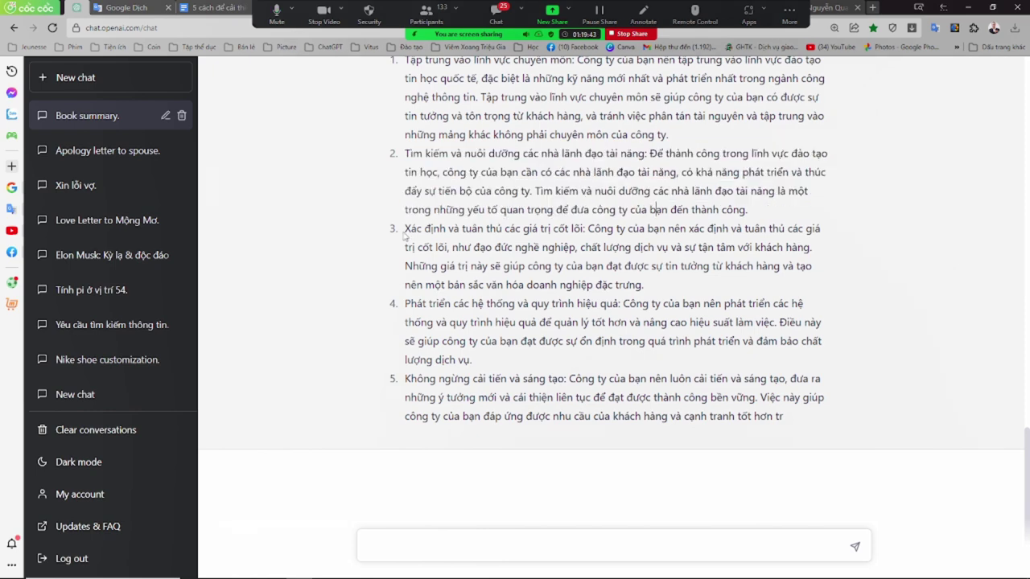
pyautogui.moveTo(404, 234); pyautogui.dragTo(573, 282)
pyautogui.click(588, 284)
pyautogui.moveTo(459, 209); pyautogui.dragTo(528, 283)
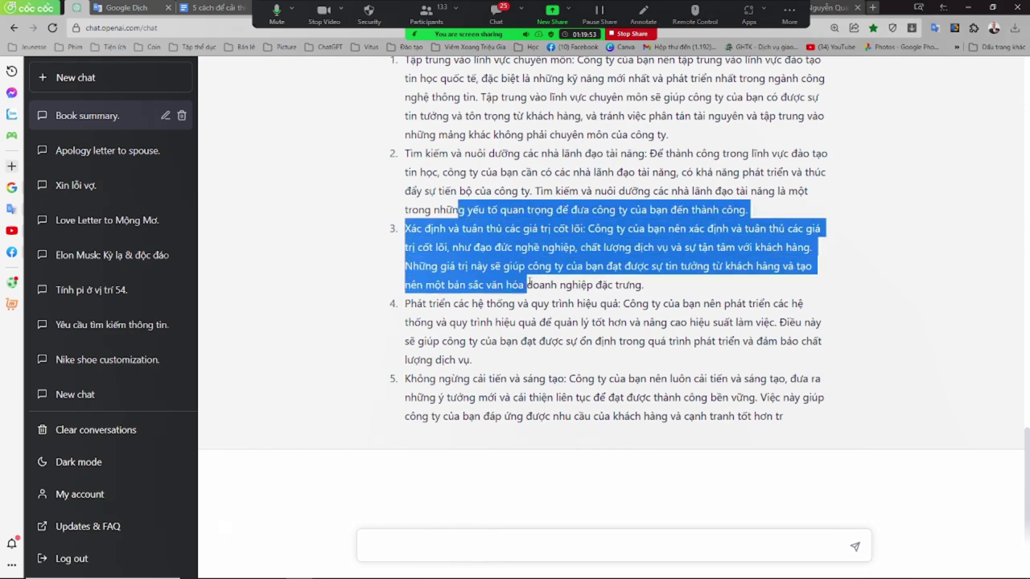
pyautogui.click(508, 314)
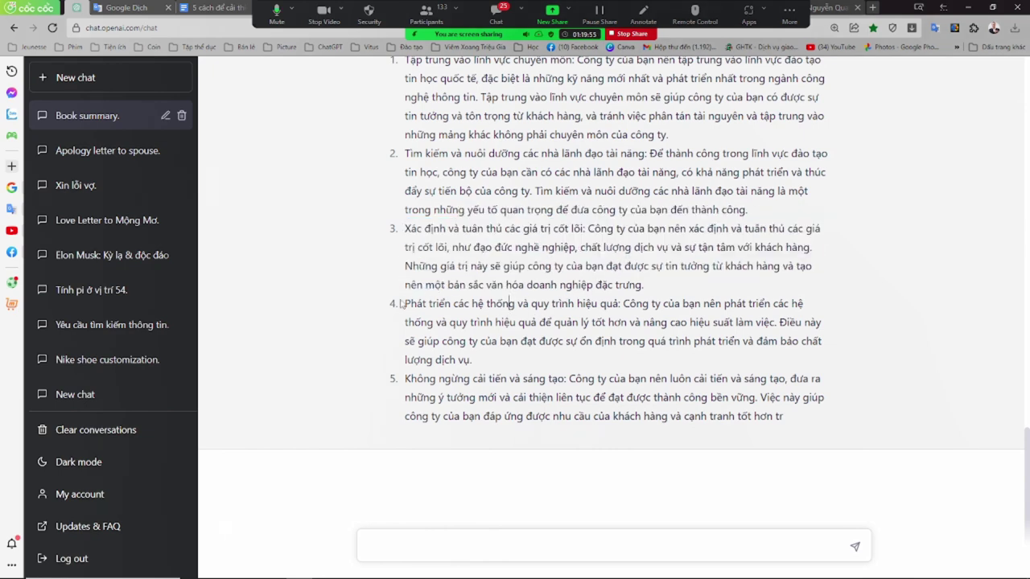
pyautogui.moveTo(401, 304); pyautogui.dragTo(716, 341)
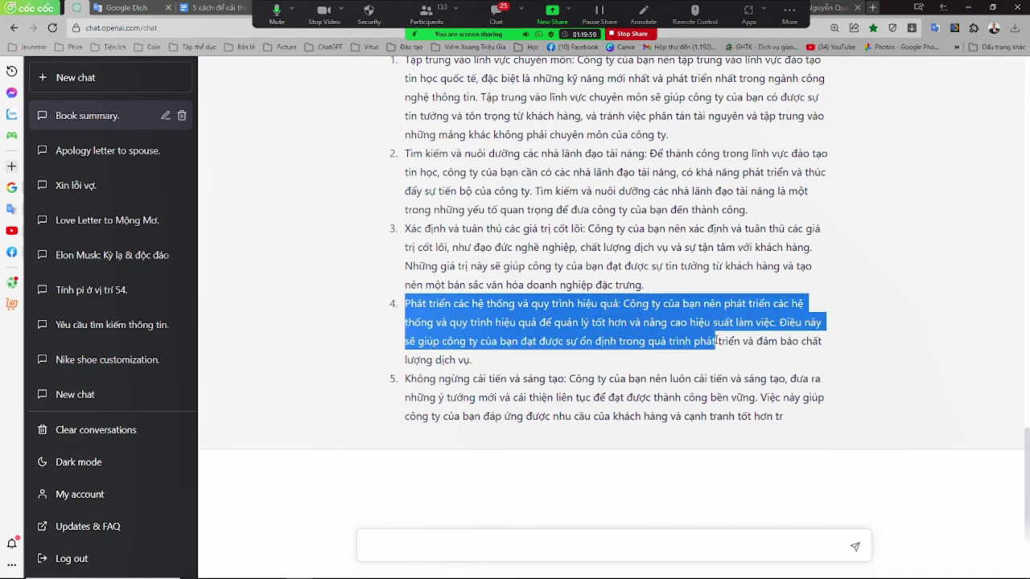
pyautogui.moveTo(570, 247); pyautogui.dragTo(591, 209)
pyautogui.moveTo(640, 341); pyautogui.dragTo(622, 359)
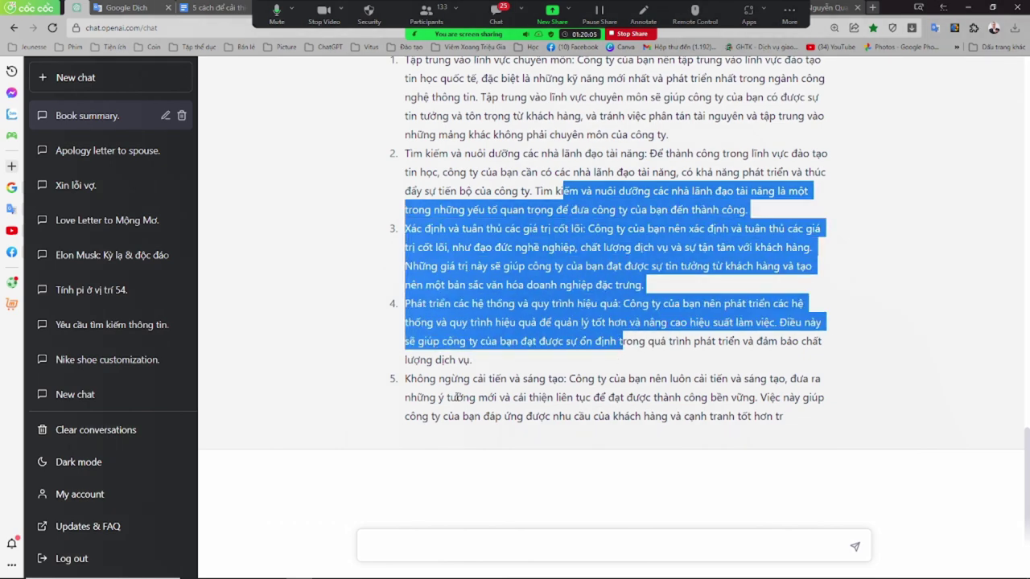
pyautogui.moveTo(428, 378); pyautogui.dragTo(656, 418)
pyautogui.click(676, 417)
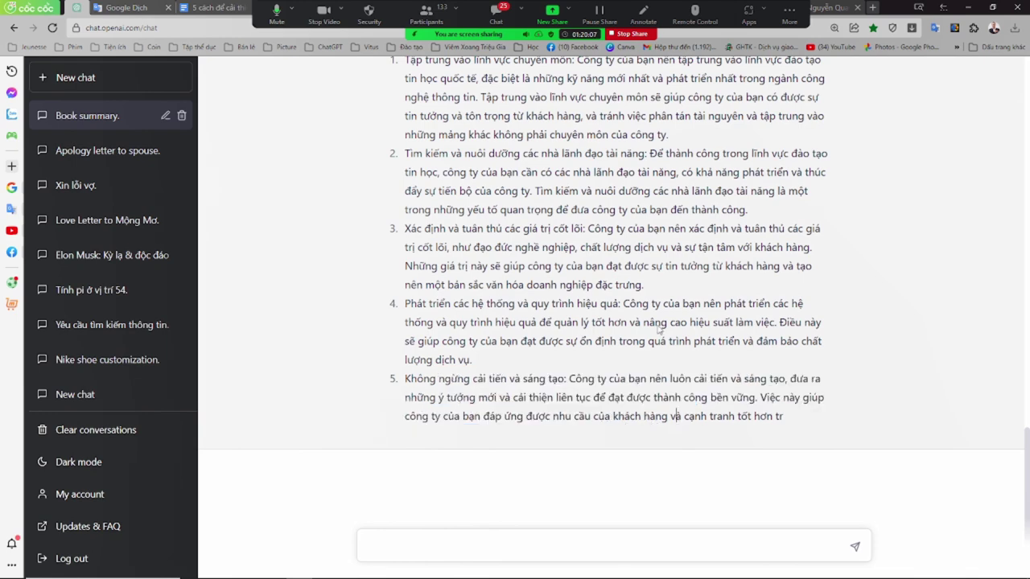
pyautogui.moveTo(648, 284); pyautogui.dragTo(679, 341)
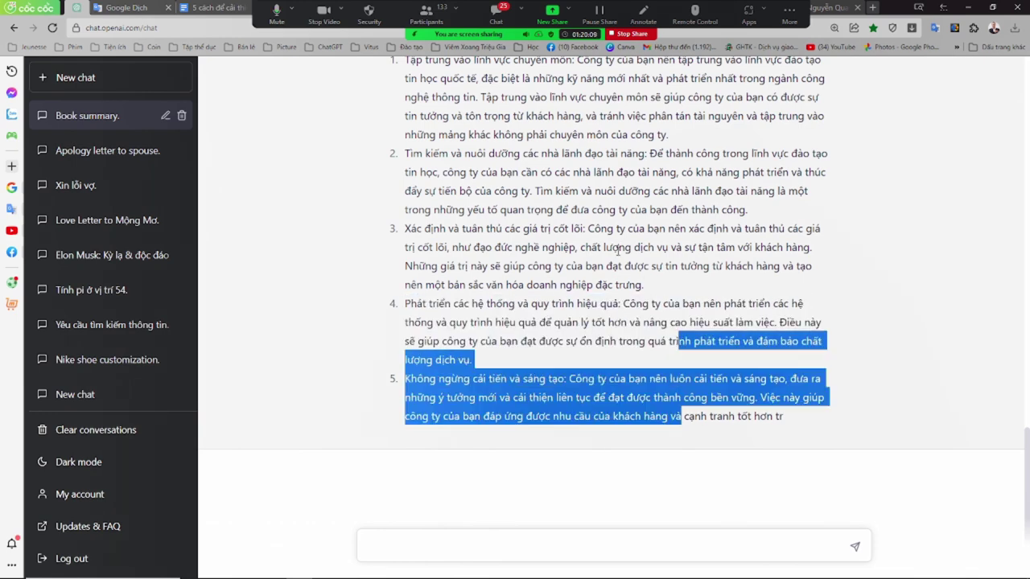
pyautogui.moveTo(618, 251); pyautogui.dragTo(595, 324)
pyautogui.moveTo(591, 265); pyautogui.dragTo(643, 317)
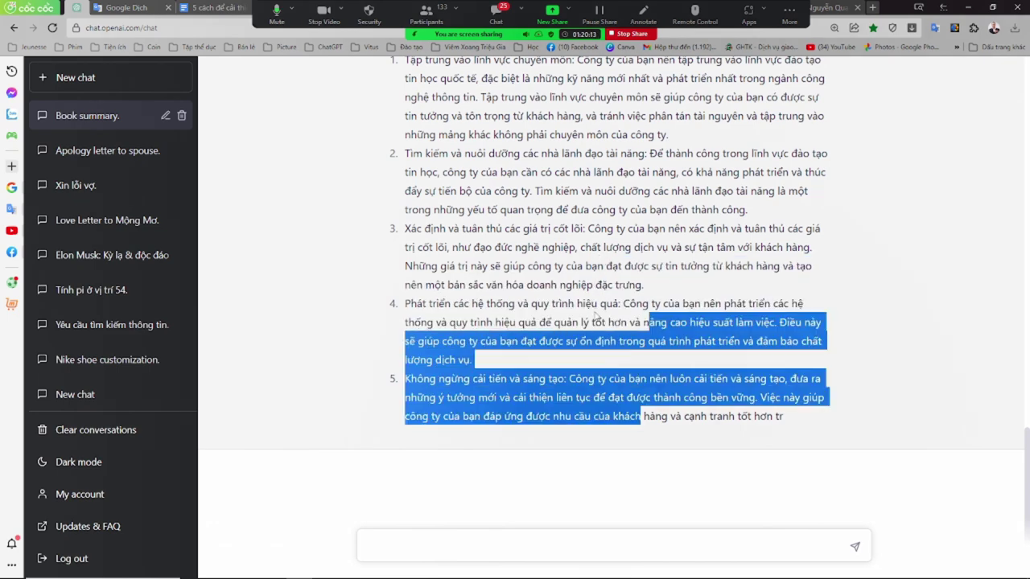
pyautogui.click(596, 303)
# Send the prompt "tiếp tục" to have the cut-off business strategy answer continued.
pyautogui.click(555, 544)
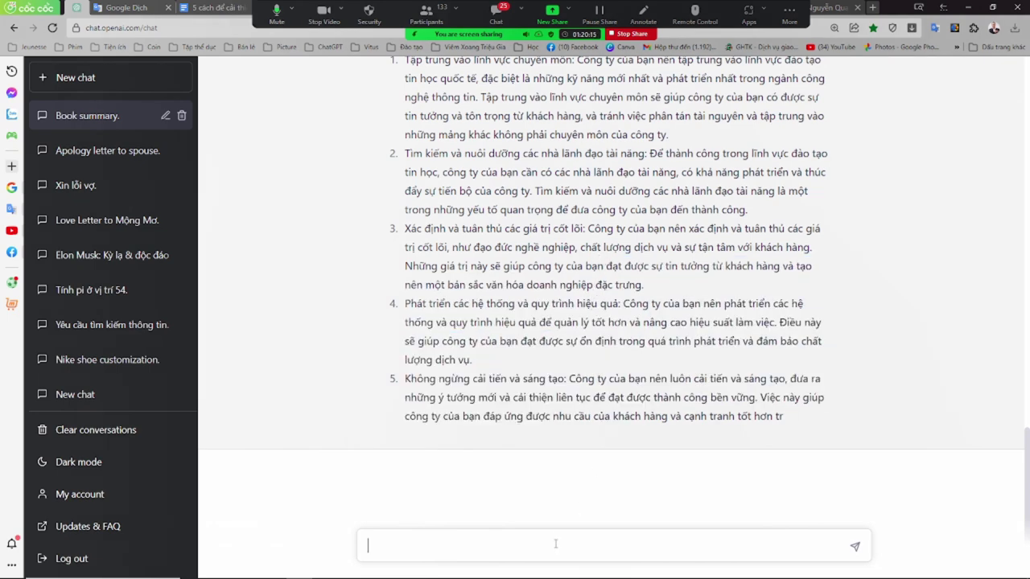
pyautogui.write('tiếp túc')
pyautogui.press('BackSpace')
pyautogui.press('BackSpace')
pyautogui.write('c')
pyautogui.press('Return')
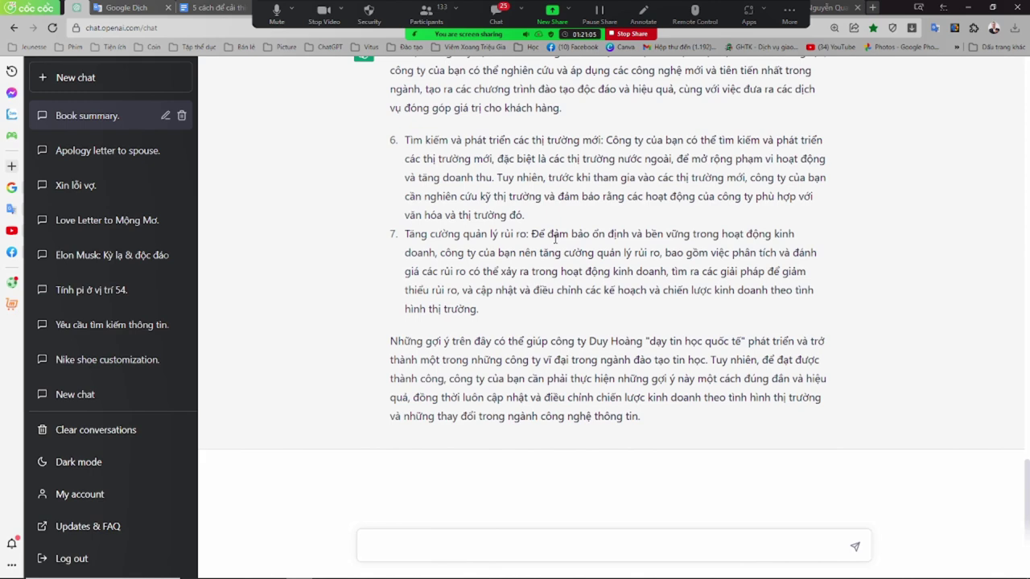
# Examine the continued strategy answer and compare it with the original prompt and the earlier suggestions.
pyautogui.scroll(3, 554, 239)
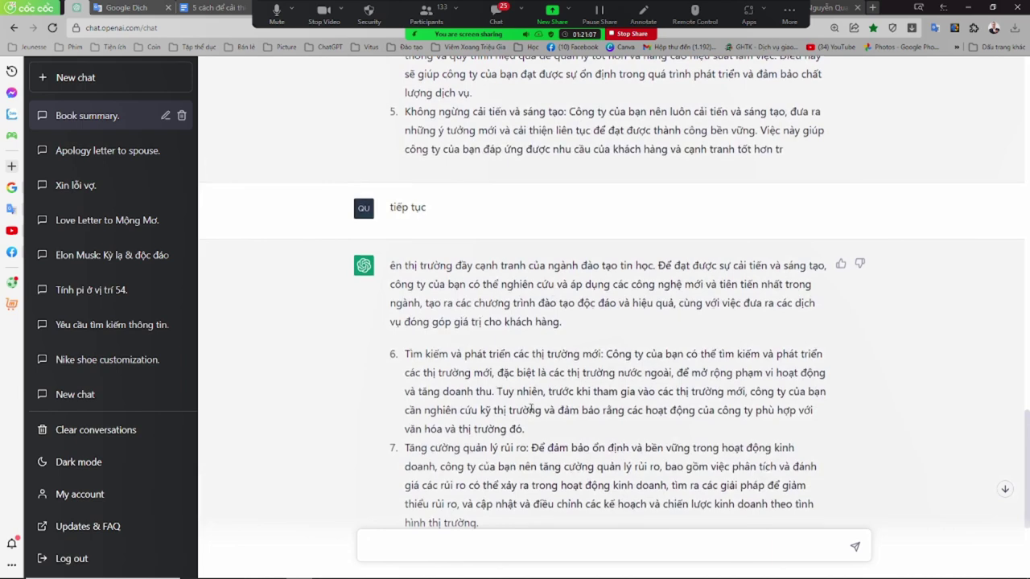
pyautogui.scroll(-2, 544, 344)
pyautogui.scroll(-1, 544, 344)
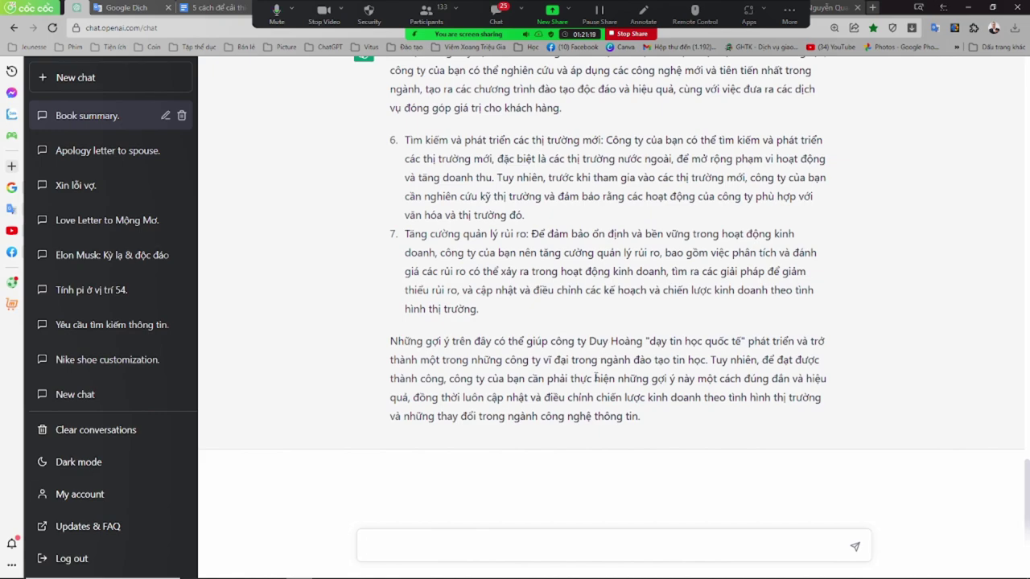
pyautogui.scroll(2, 577, 379)
pyautogui.scroll(4, 576, 379)
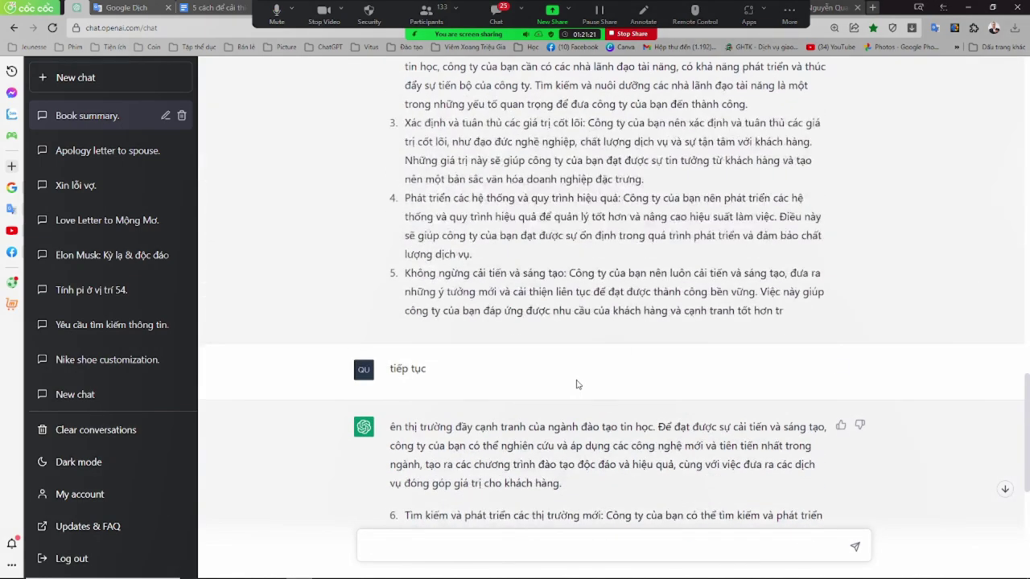
pyautogui.scroll(2, 577, 379)
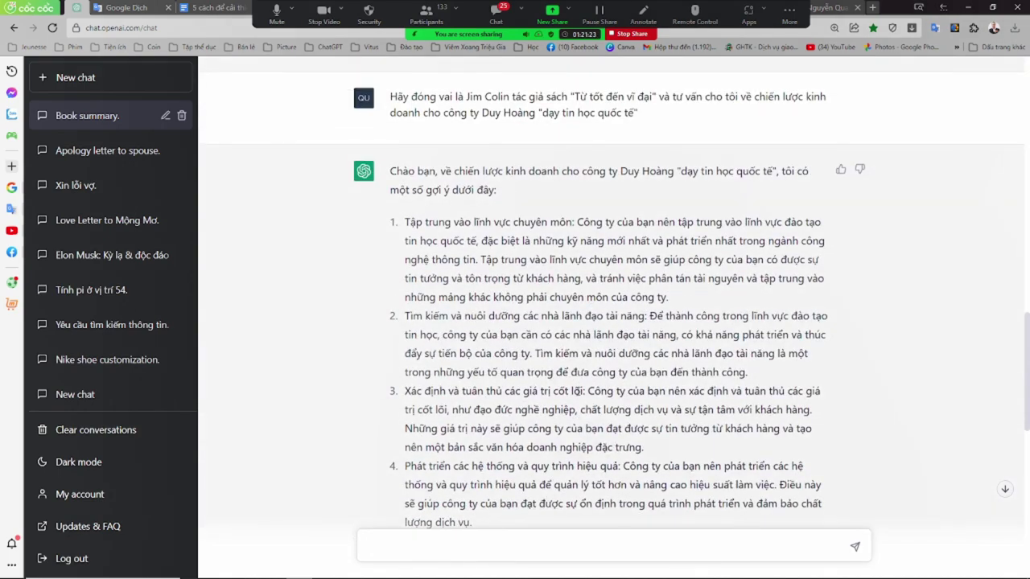
pyautogui.scroll(-3, 573, 411)
pyautogui.scroll(-4, 568, 427)
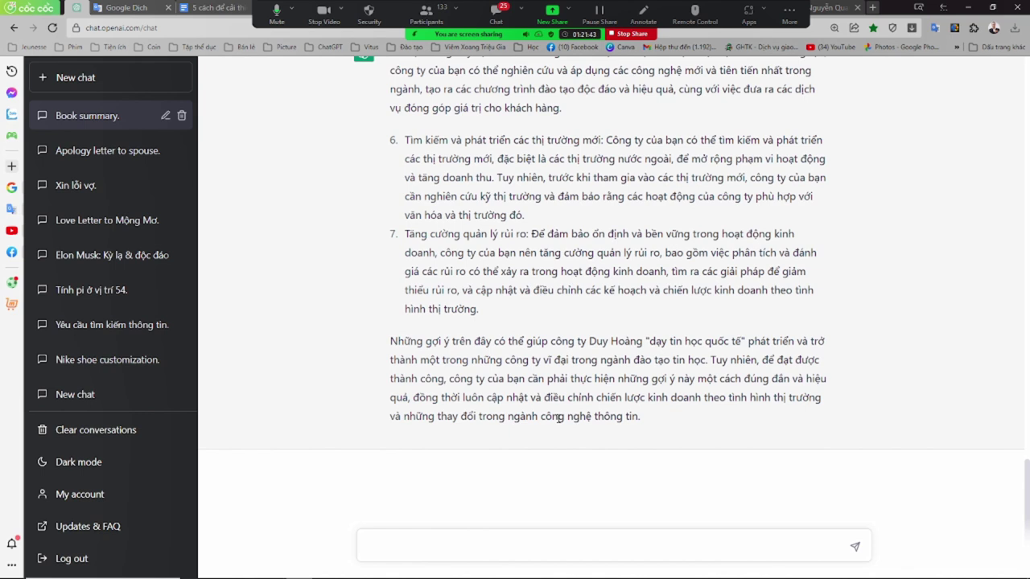
# Begin a new prompt with "Hãy đóng vai Jim Colin và cho tôi những lời khuyên cụ thể để có thể".
pyautogui.write('Hãy ')
pyautogui.write('dong')
pyautogui.write(' vai Jim Co')
pyautogui.write('lin và c')
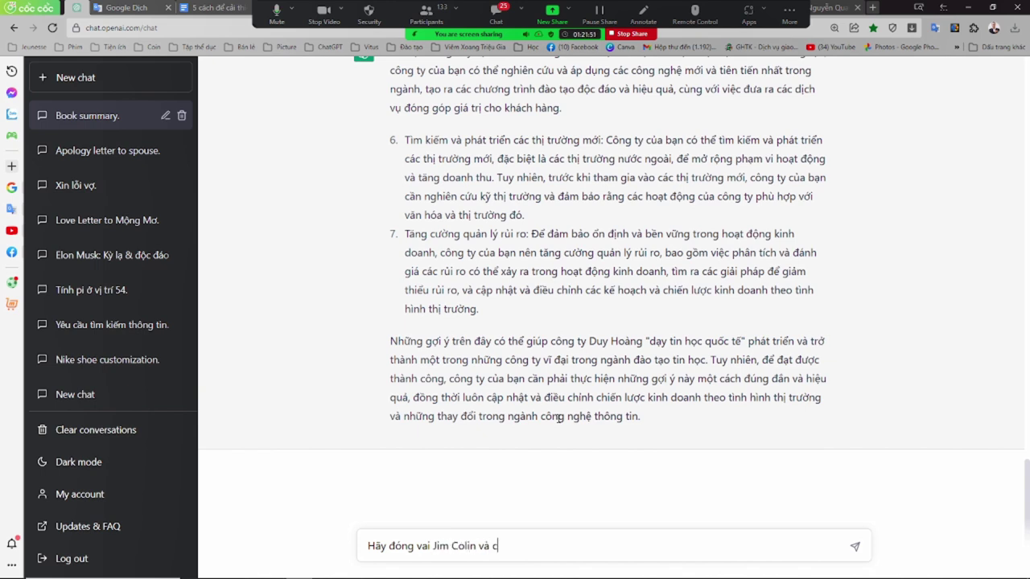
pyautogui.write('ho tôi những lời khuyên cu')
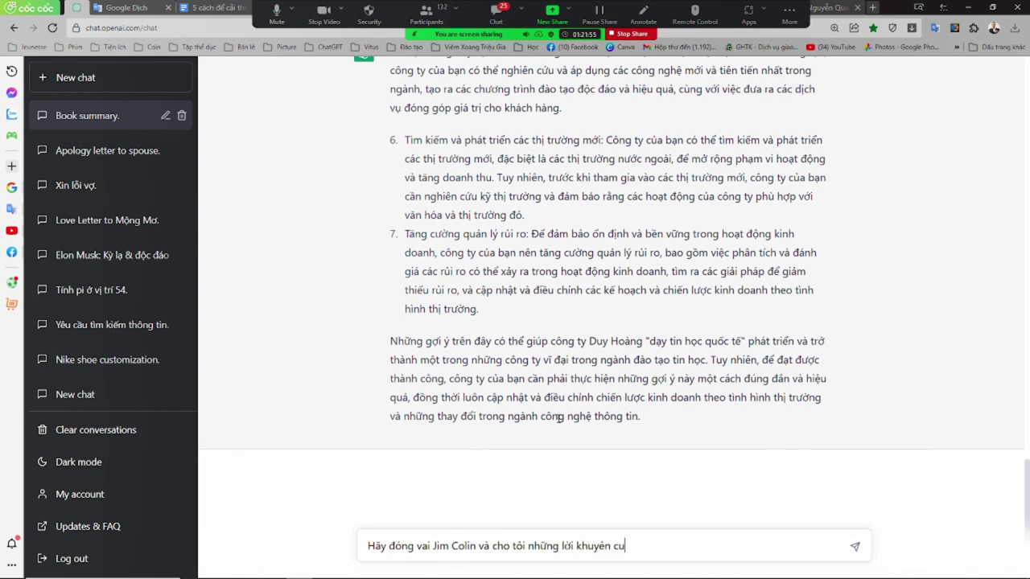
pyautogui.write('j th')
pyautogui.write('ể để có thể t')
# Complete the prompt with "tạo ra hành động hàng ngày." and send it.
pyautogui.write('ạo ra ah')
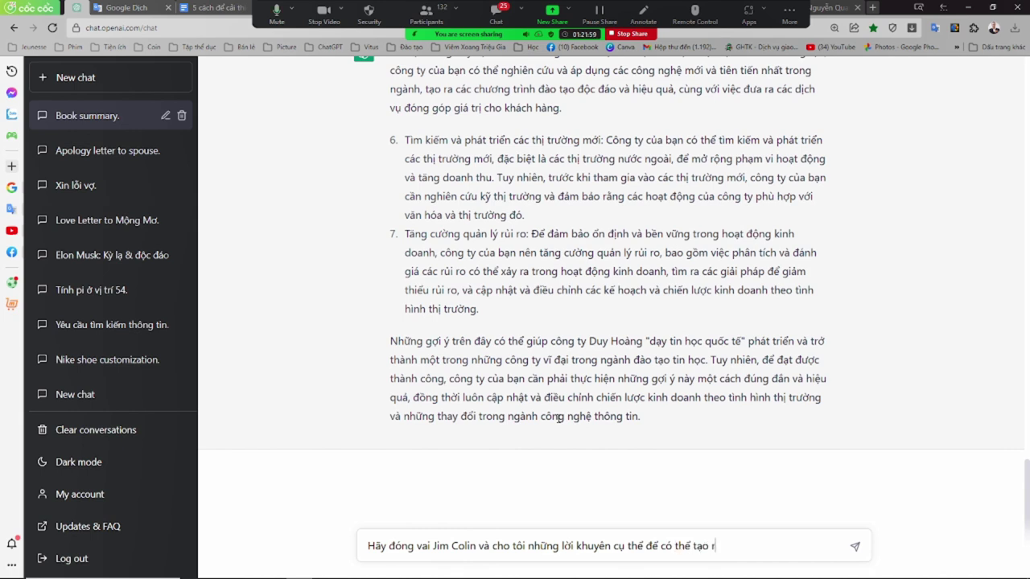
pyautogui.press('BackSpace')
pyautogui.write('hành động hàng gnayf')
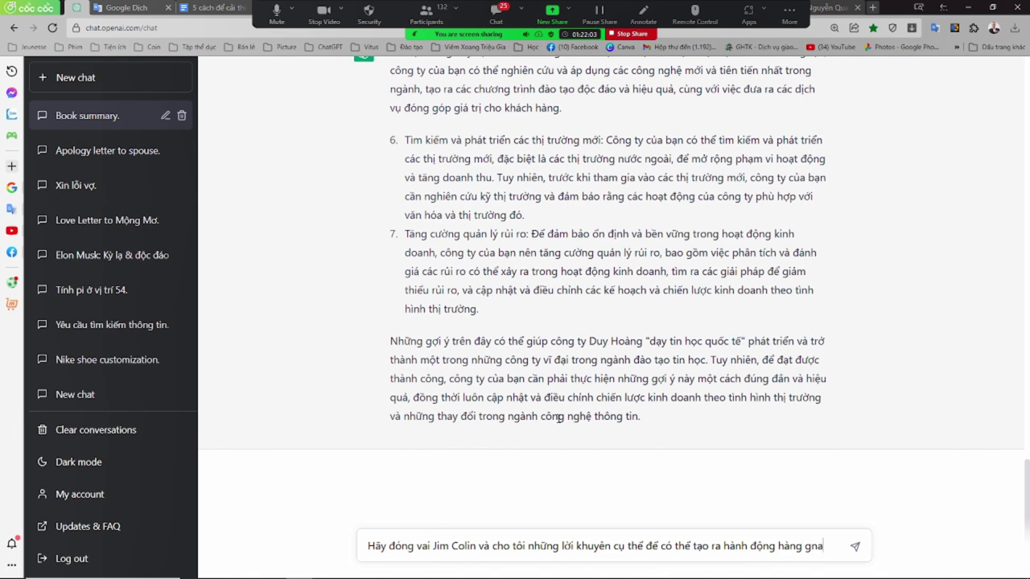
pyautogui.press('BackSpace')
pyautogui.press('BackSpace')
pyautogui.write('ngay.')
pyautogui.press('Return')
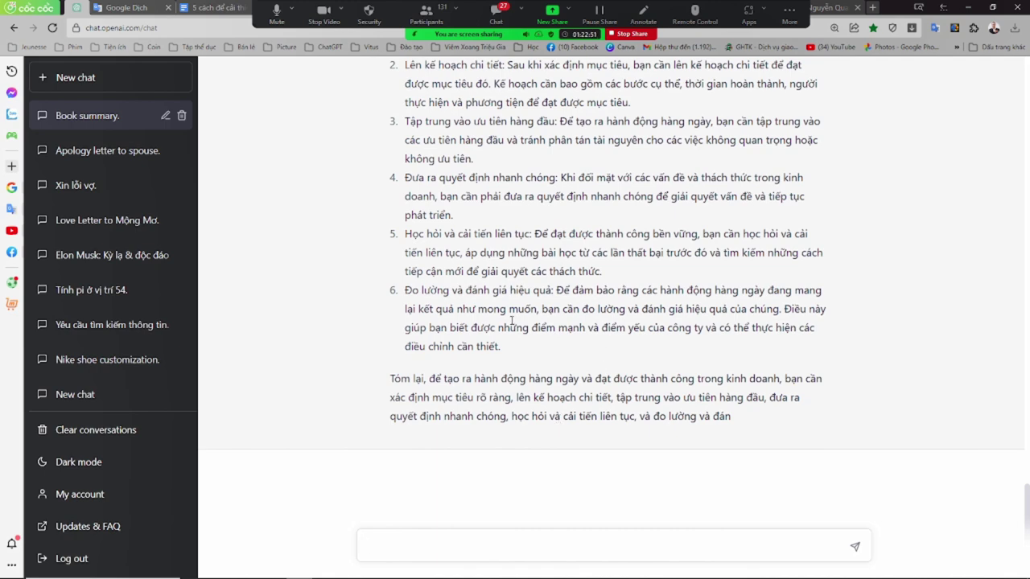
# Examine the six numbered pieces of advice on creating daily action, from the first to the last.
pyautogui.scroll(2, 519, 338)
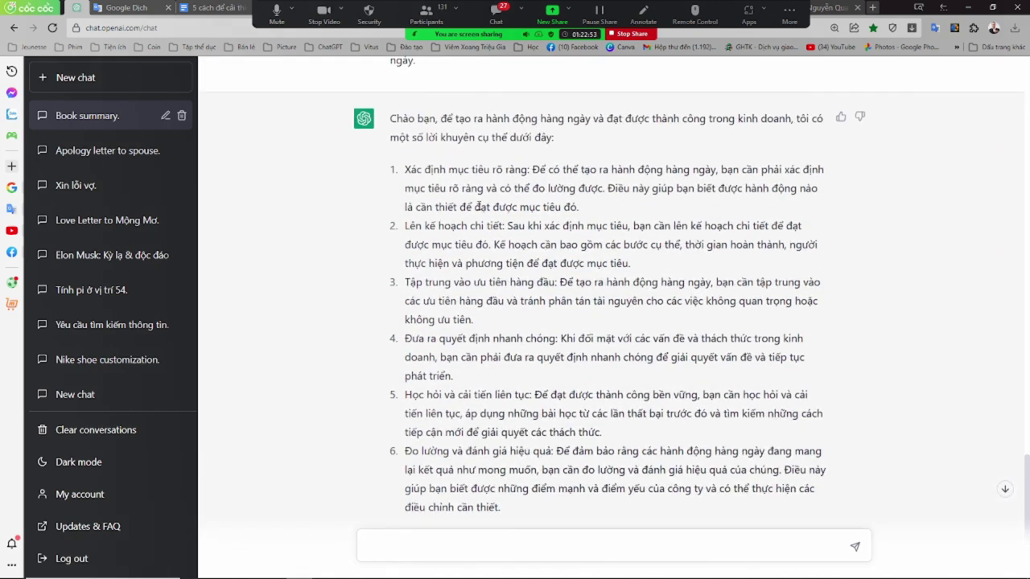
pyautogui.moveTo(479, 173); pyautogui.dragTo(603, 223)
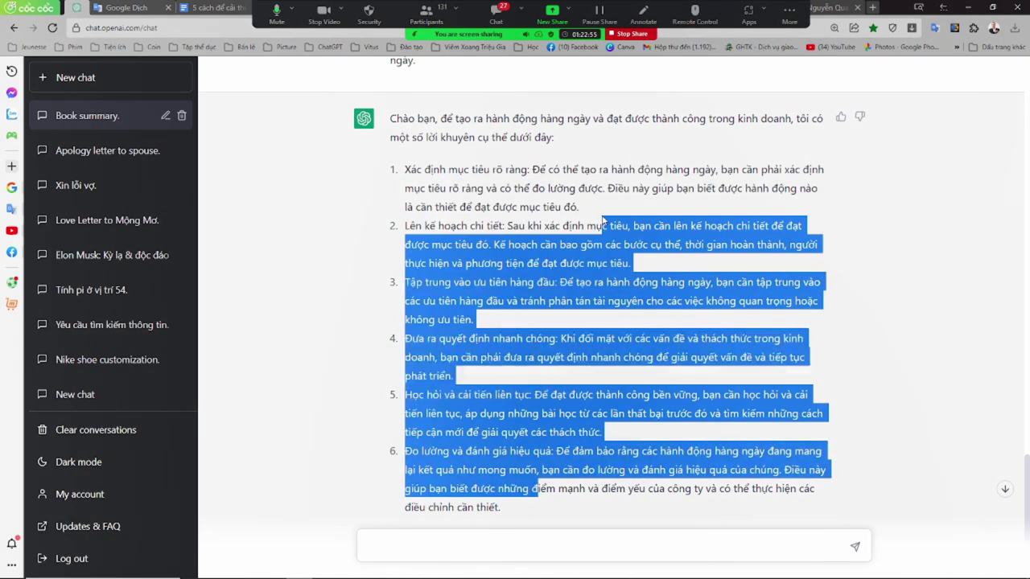
pyautogui.moveTo(510, 169); pyautogui.dragTo(571, 489)
pyautogui.click(581, 488)
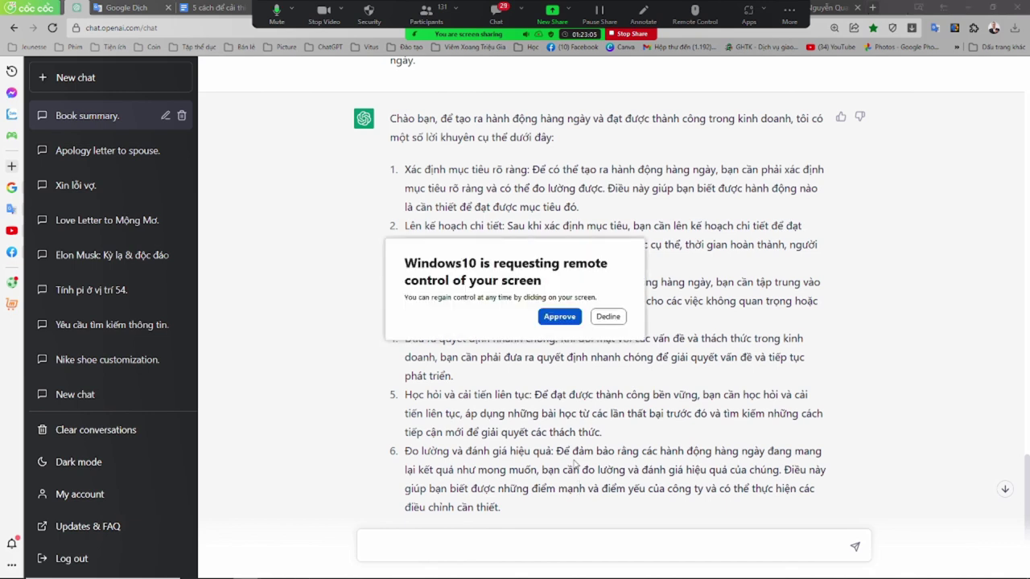
# Decline both Zoom remote control requests and disable whiteboard sharing for participants in the meeting's security settings.
pyautogui.click(608, 317)
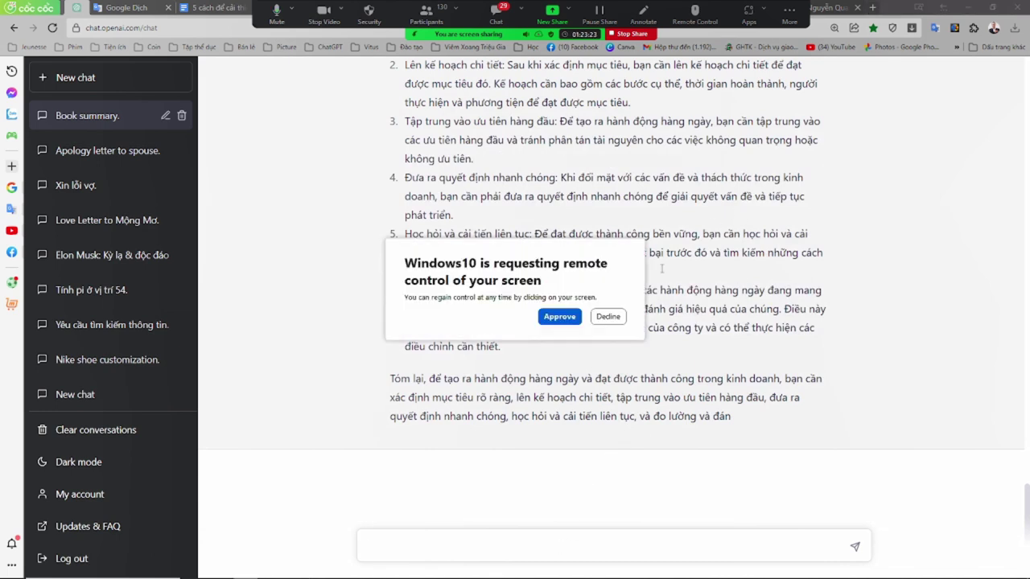
pyautogui.click(607, 316)
pyautogui.click(371, 20)
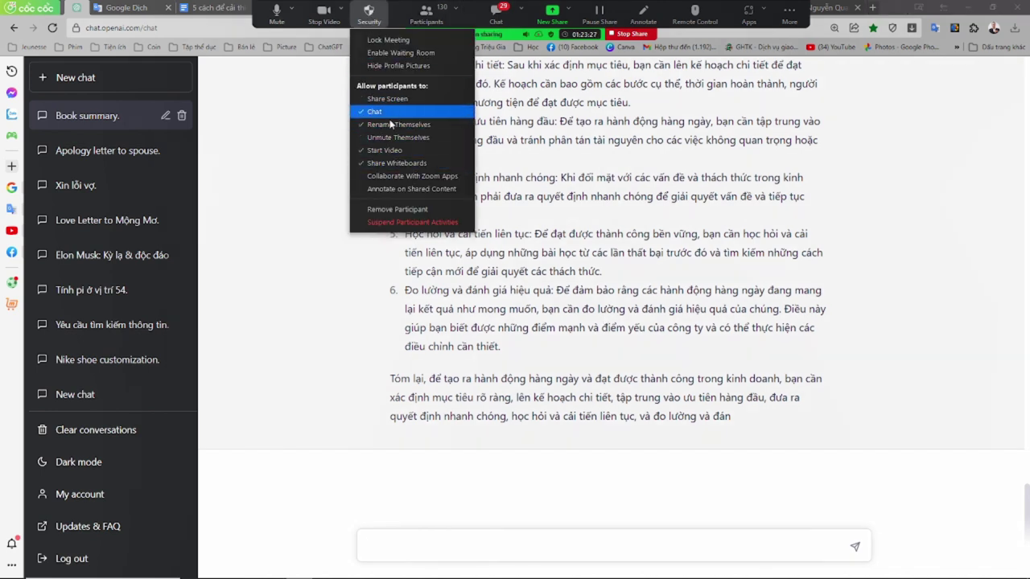
pyautogui.click(394, 164)
pyautogui.click(363, 11)
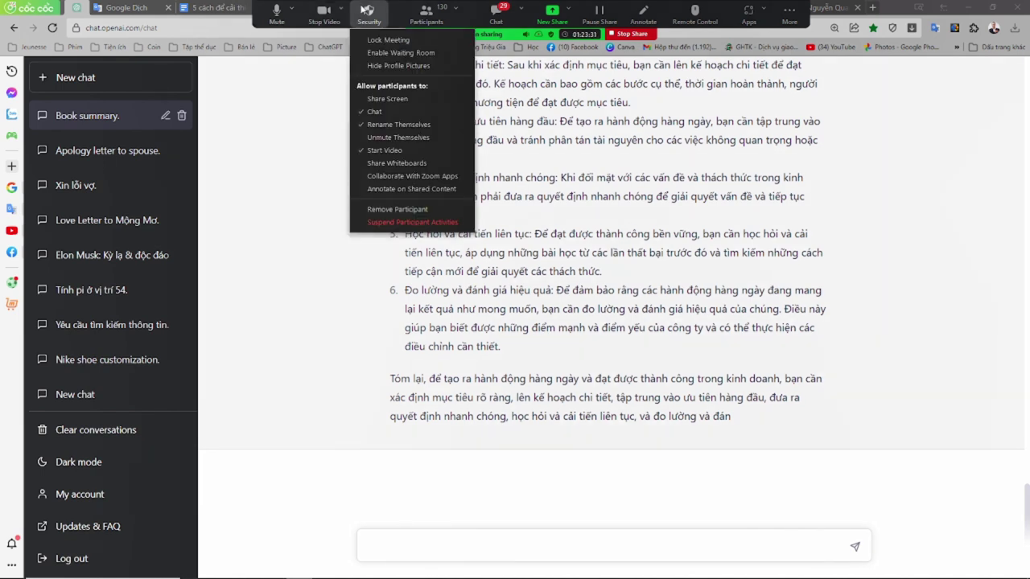
pyautogui.click(572, 263)
# Begin a new ChatGPT prompt with "Hãy đóng vai Jim Colin để giúp tôi đưa ra giải pháp cho công".
pyautogui.click(462, 551)
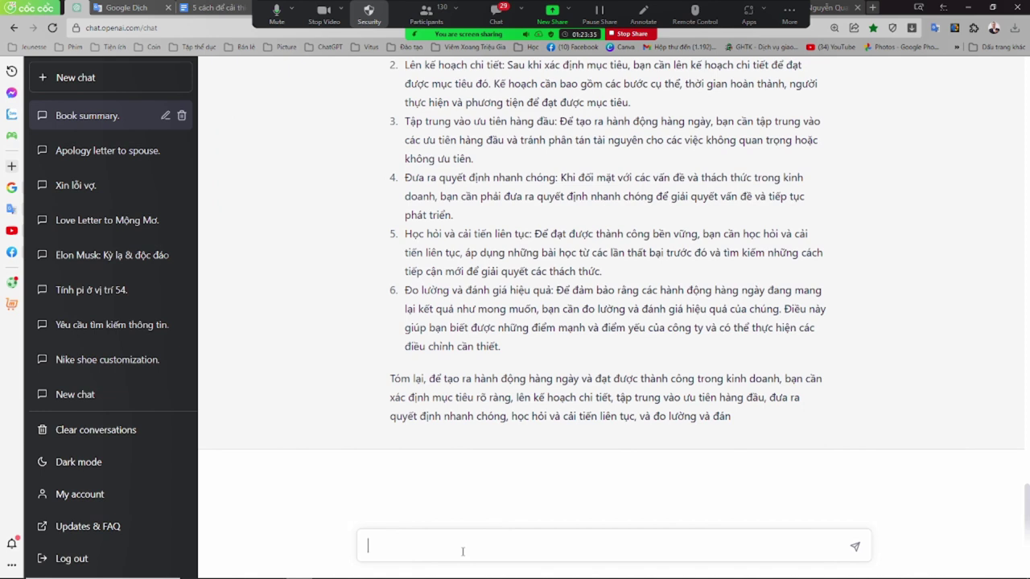
pyautogui.write('Hãy đóng vai Jim Colin')
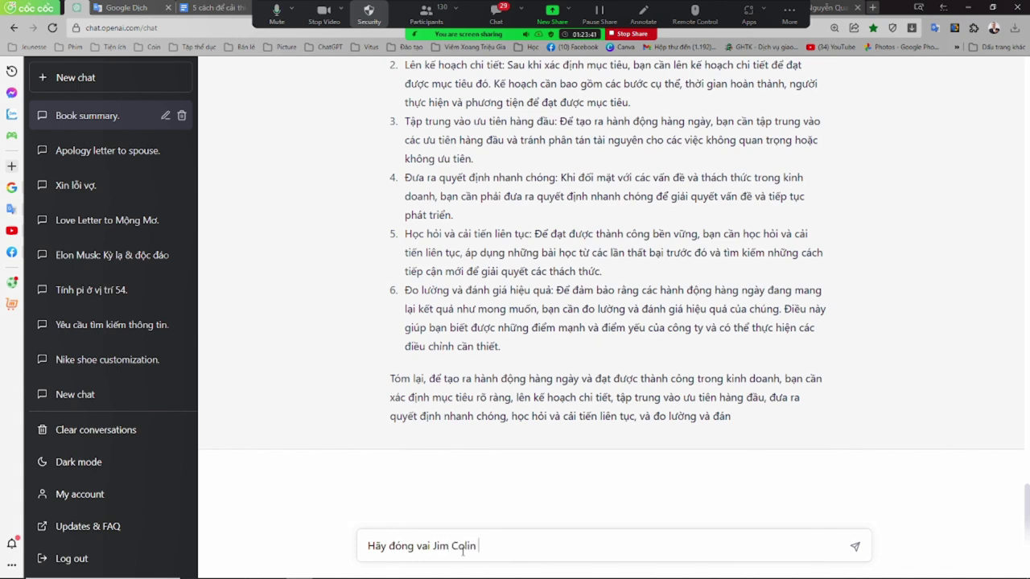
pyautogui.write(' để giúp tôi đưa')
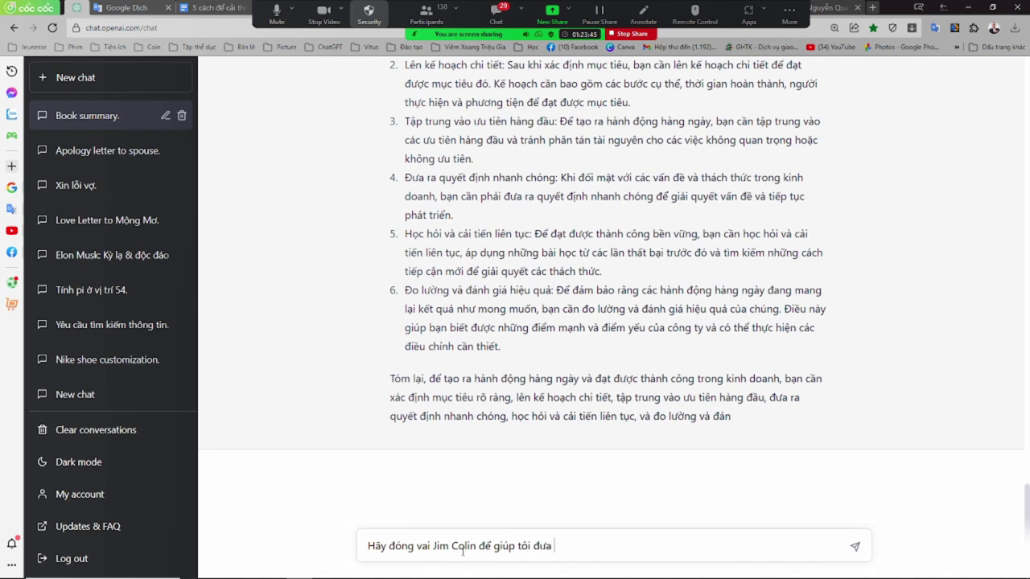
pyautogui.write(' ra giải pháp cho công cy')
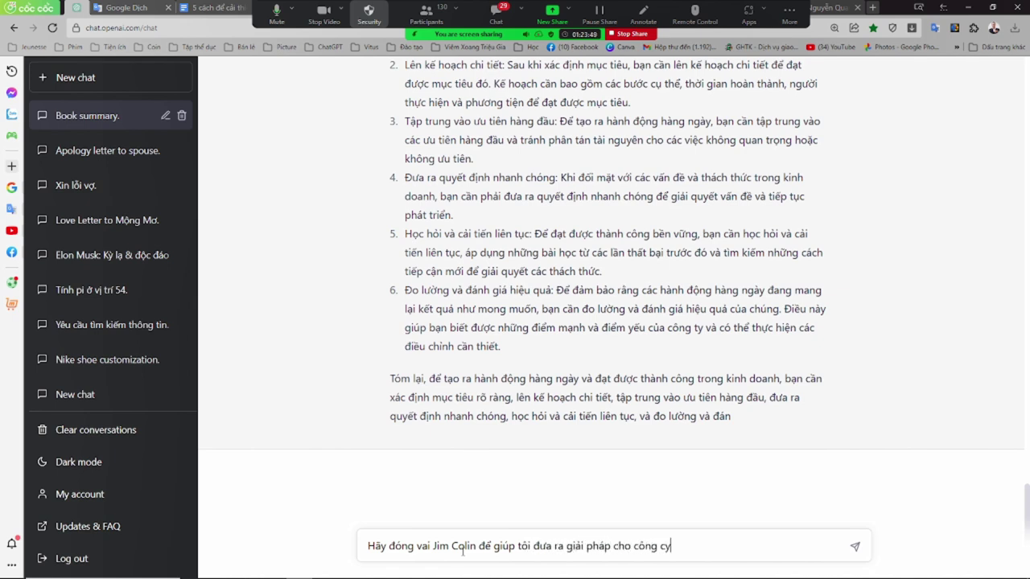
pyautogui.press('BackSpace')
pyautogui.press('BackSpace')
pyautogui.write('cy')
pyautogui.press('BackSpace')
pyautogui.press('BackSpace')
# Continue the prompt with "ty của tôi khi ngày càng có nhiều đối thủ cạnh tranh, đua nhau giảm giá dịch vụ".
pyautogui.write('ty của tôi khi ngày càng có nh')
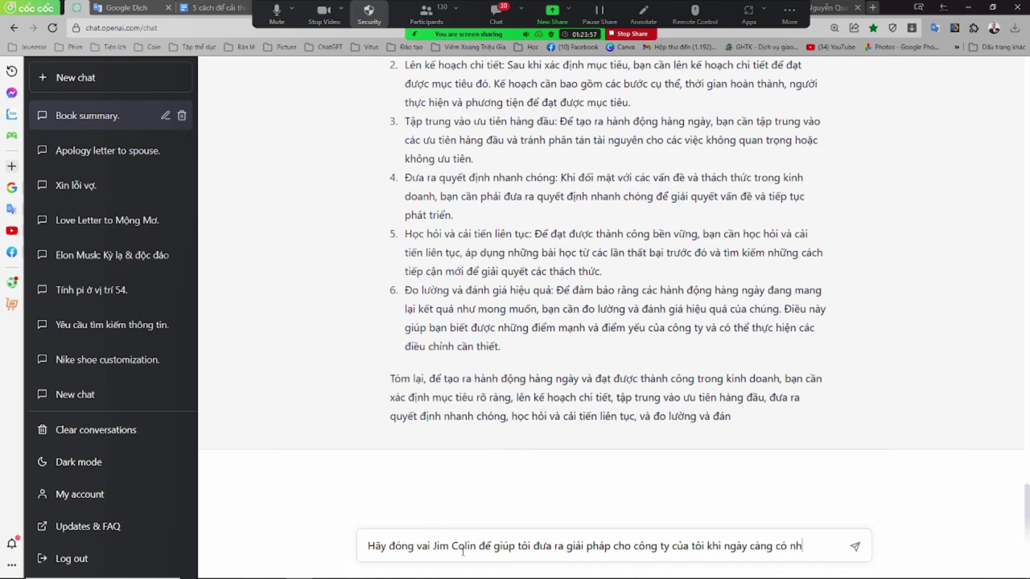
pyautogui.write('iều đối thủ ')
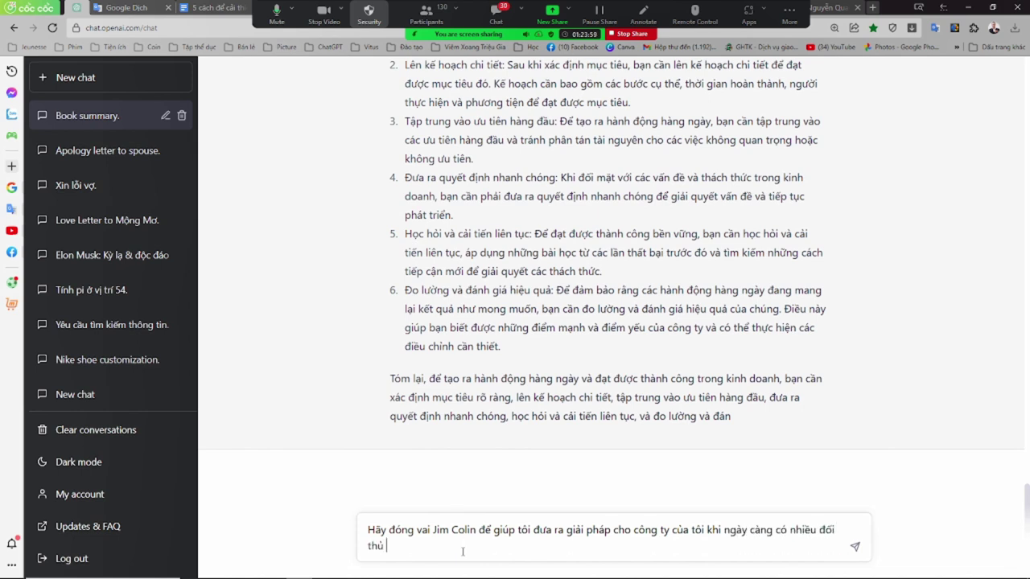
pyautogui.write('cạnh tranh, đua nha')
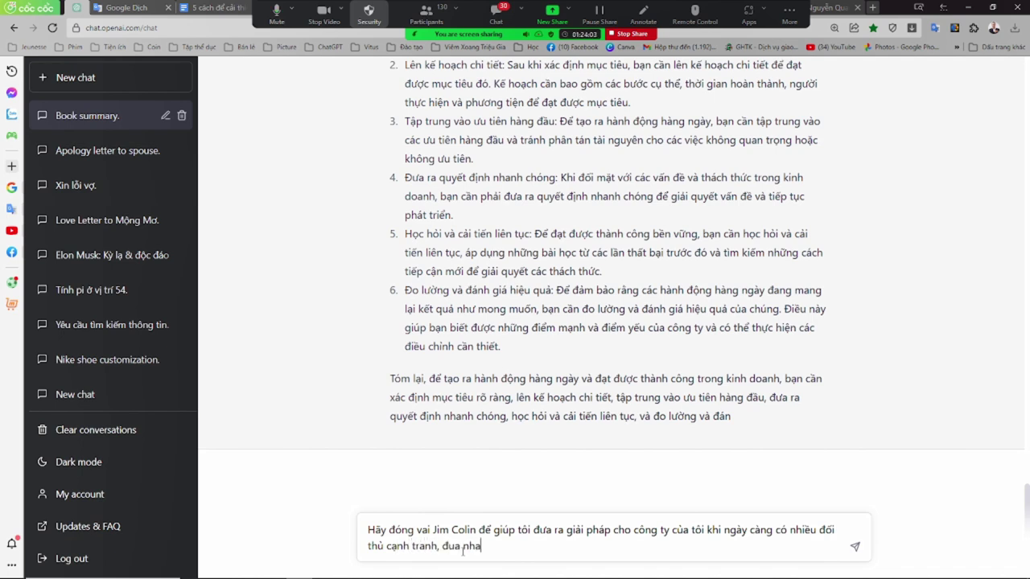
pyautogui.write('u giảm giá dịch vụ')
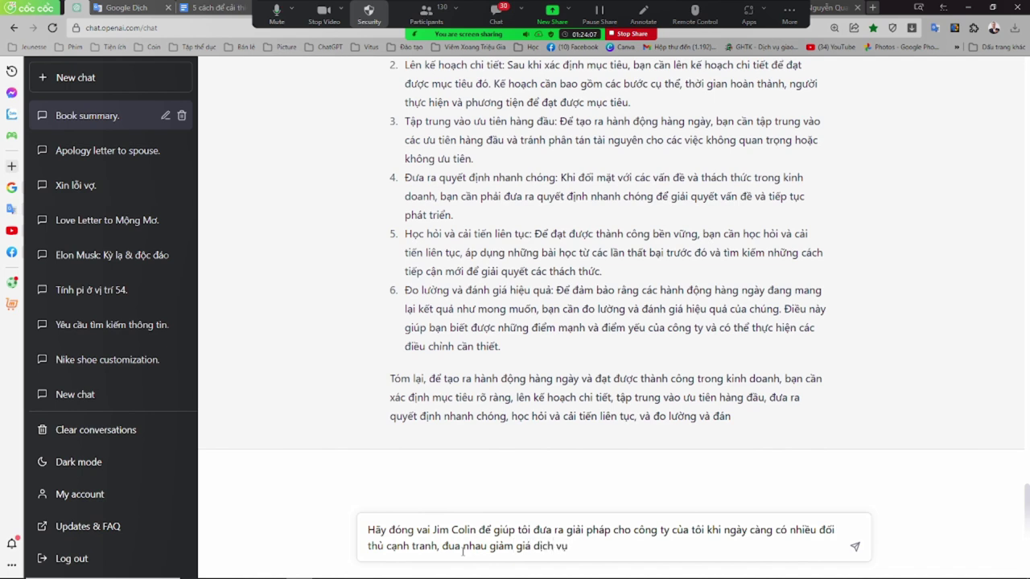
# Finish the competition prompt with ". Chúng tôi phải làm gì bây giờ?" and send it.
pyautogui.write('. Chúng tôi ')
pyautogui.write('phải làm gì ba')
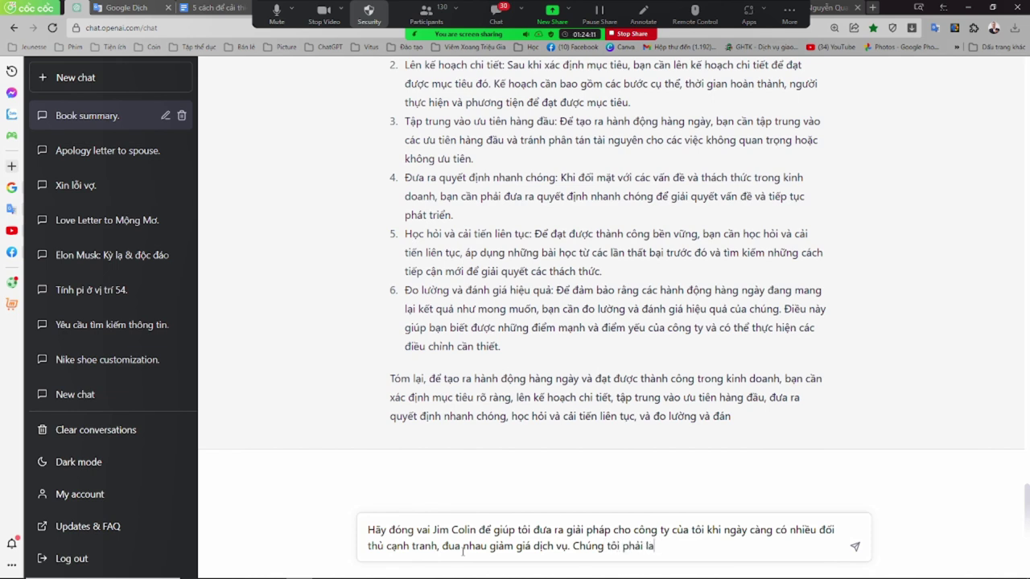
pyautogui.write('y giờ?')
pyautogui.press('Return')
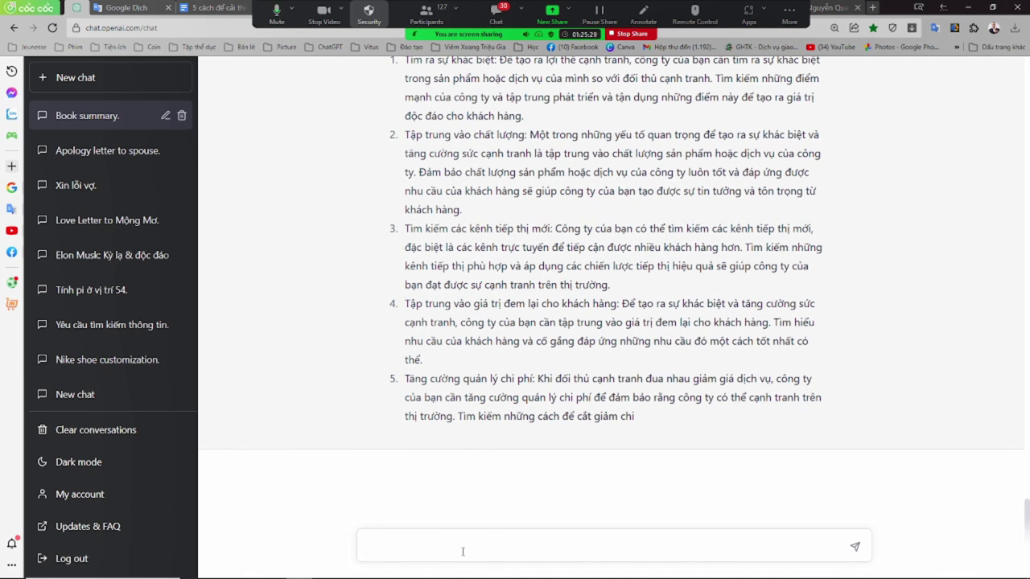
# Send "tiếp đi bạn" so that ChatGPT continues its cut-off answer from the fifth point.
pyautogui.click(463, 551)
pyautogui.click(462, 551)
pyautogui.write('iết')
pyautogui.write(' đi bạn')
pyautogui.press('Return')
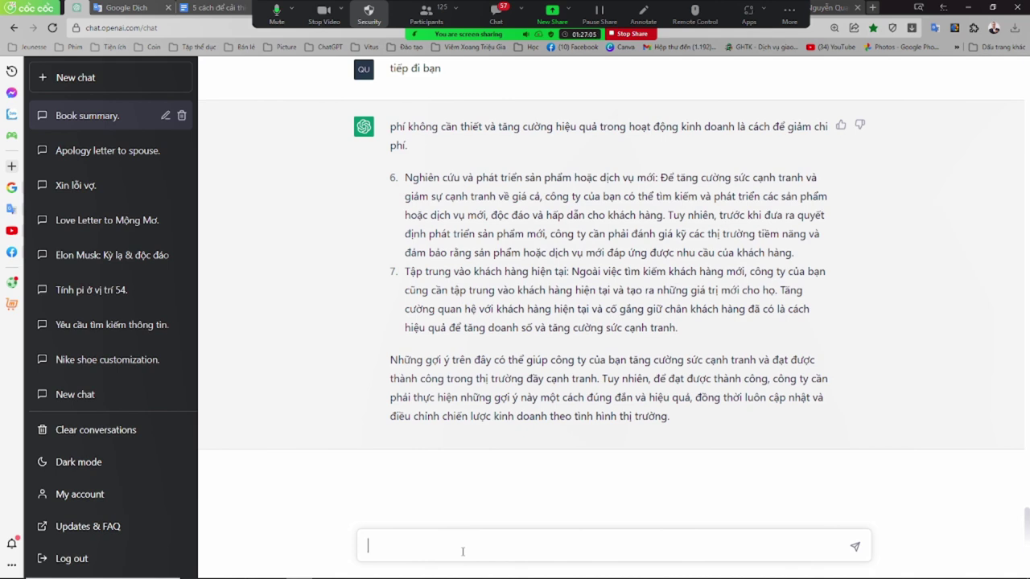
pyautogui.click(462, 551)
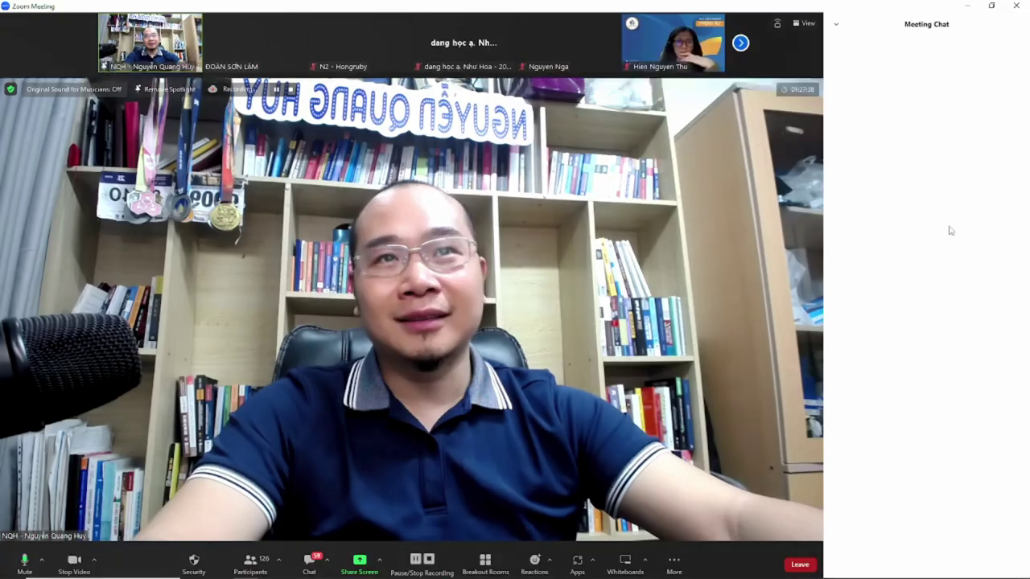
# Stop the Zoom screen share and read through the meeting chat down to the latest messages.
pyautogui.click(632, 33)
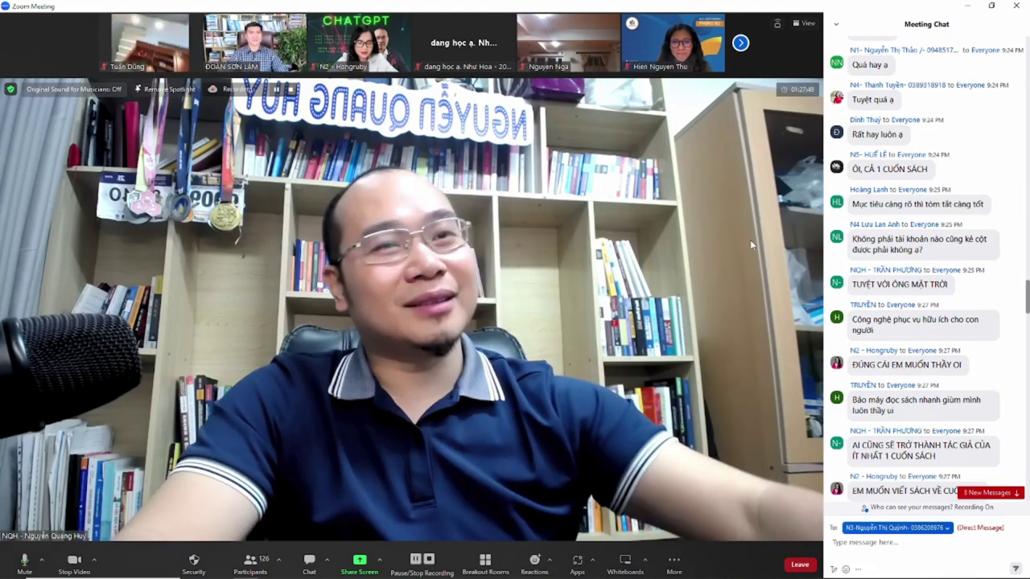
pyautogui.scroll(-15, 1001, 435)
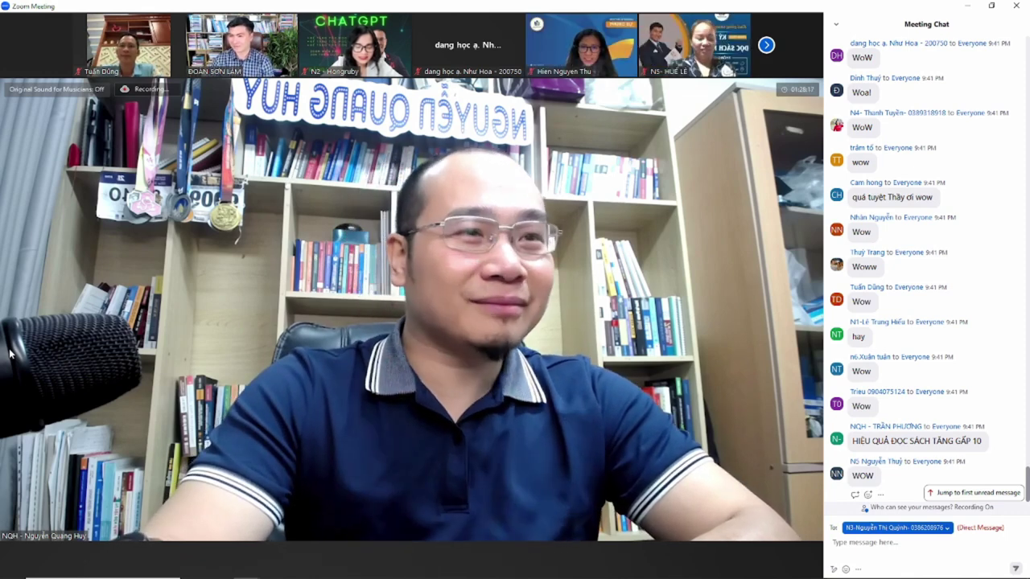
# Share the entire screen in the Zoom meeting, with sound and video clip optimization kept on.
pyautogui.moveTo(120, 362)
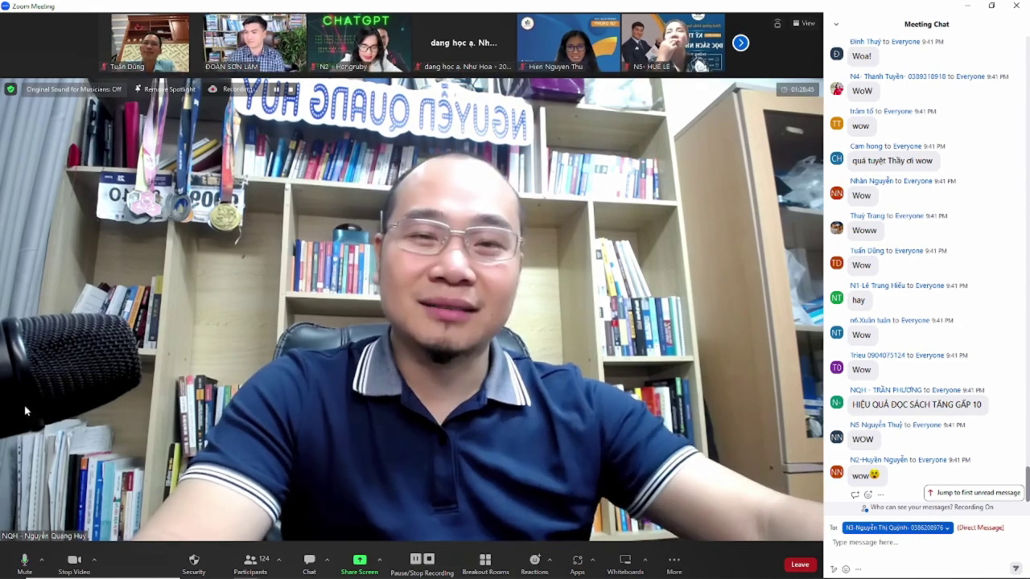
pyautogui.click(361, 560)
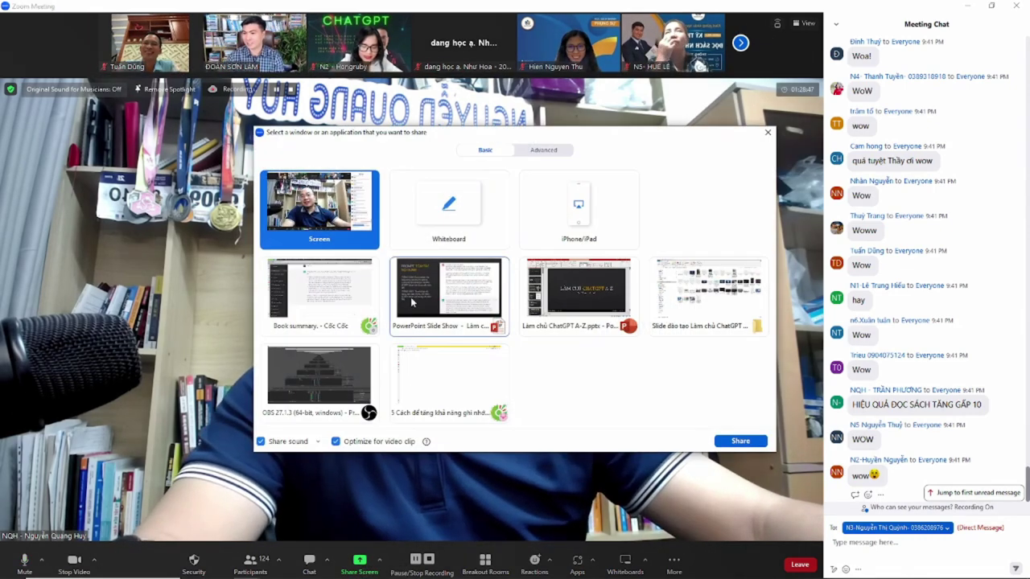
pyautogui.click(577, 289)
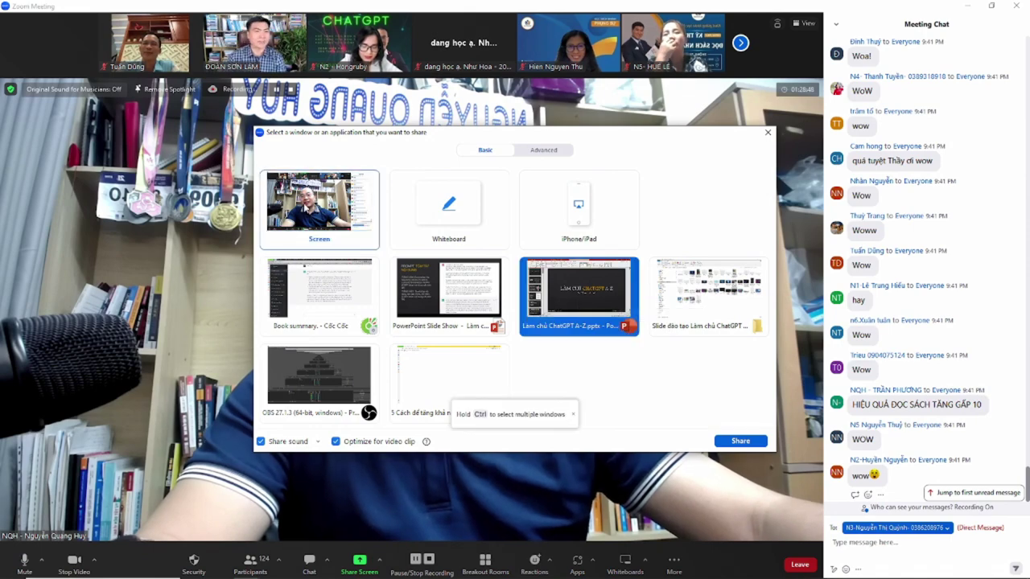
pyautogui.click(320, 209)
pyautogui.click(741, 441)
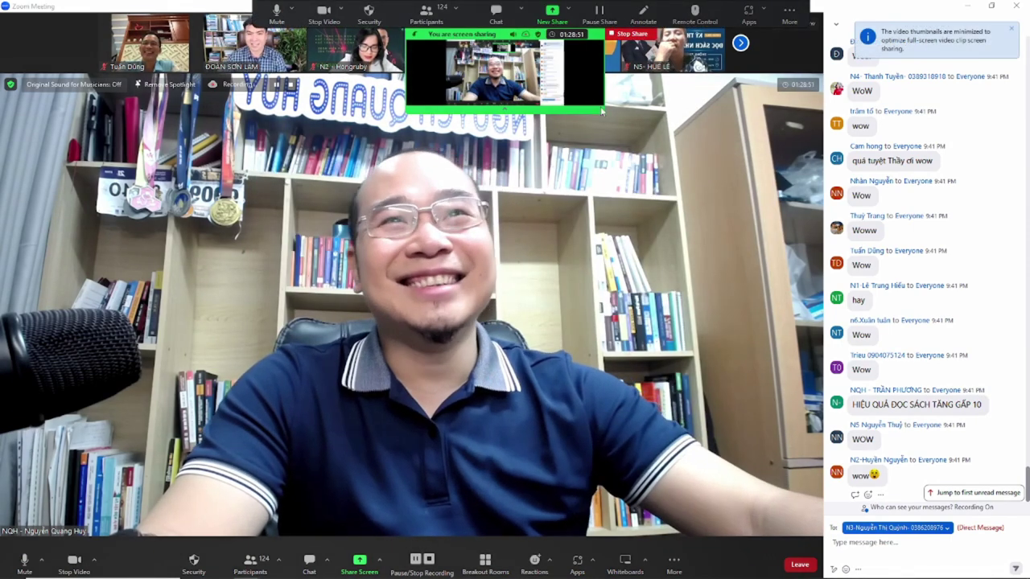
# Minimize the Zoom meeting window, switch to the PowerPoint slide show and advance to the slide on improving ChatGPT's answer quality.
pyautogui.click(966, 6)
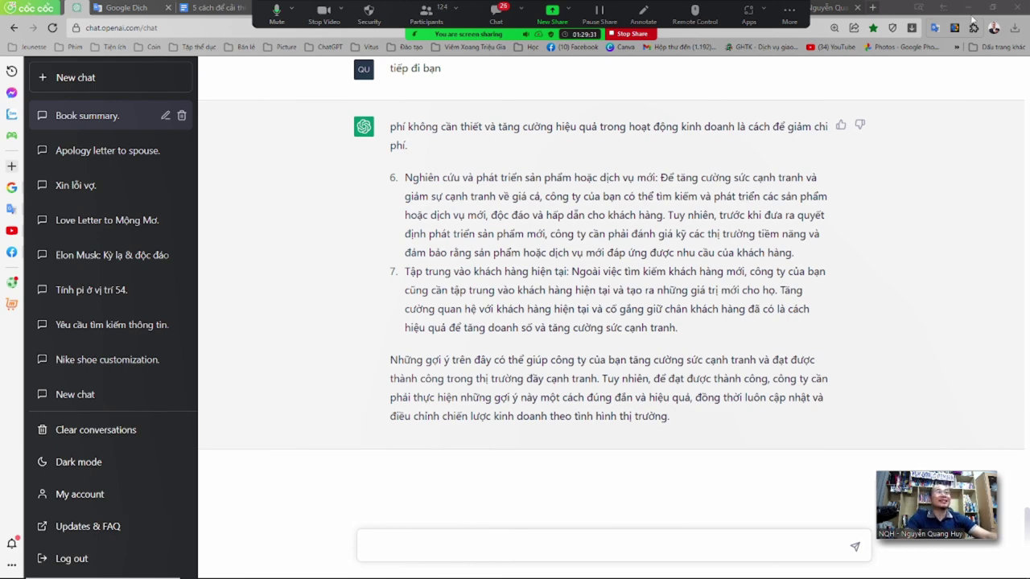
pyautogui.hotkey('alt', 'Tab')
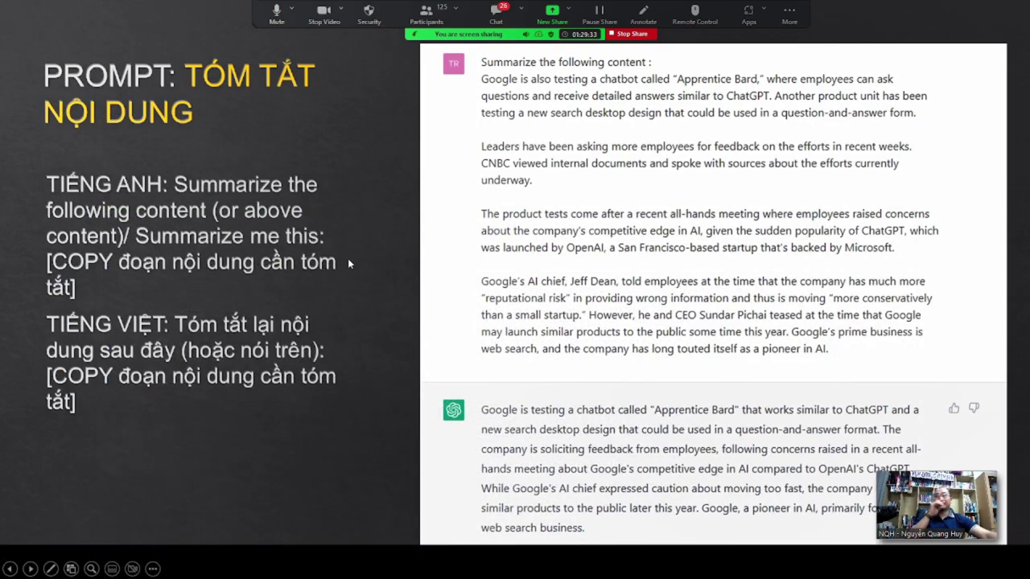
pyautogui.press('Right')
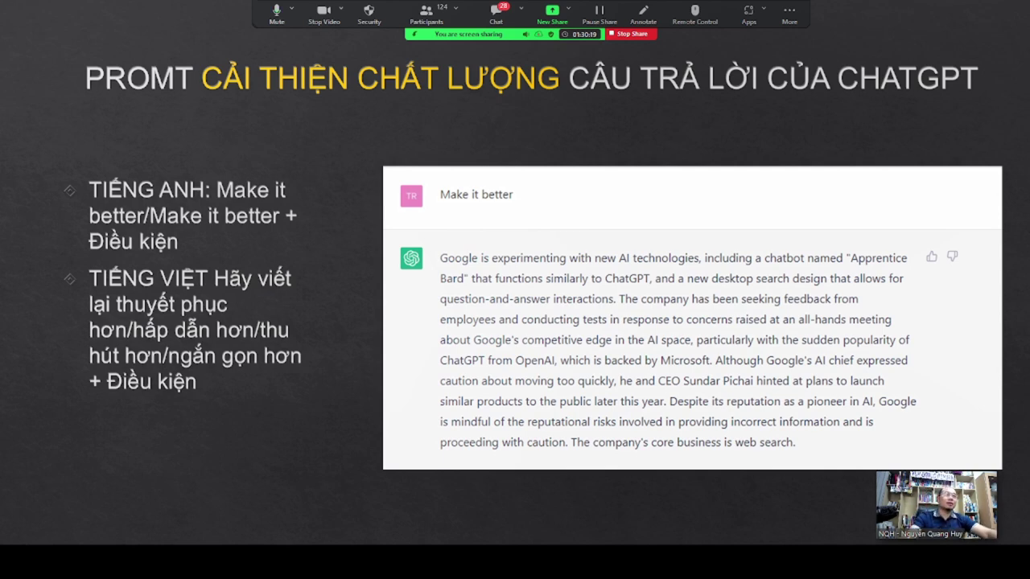
# Switch to ChatGPT and enter "Hãy kể cho tôi 1 câu chuyện hài, ngắn về từ khóa tiếng anh "Better"" in a new chat.
pyautogui.hotkey('alt', 'Tab')
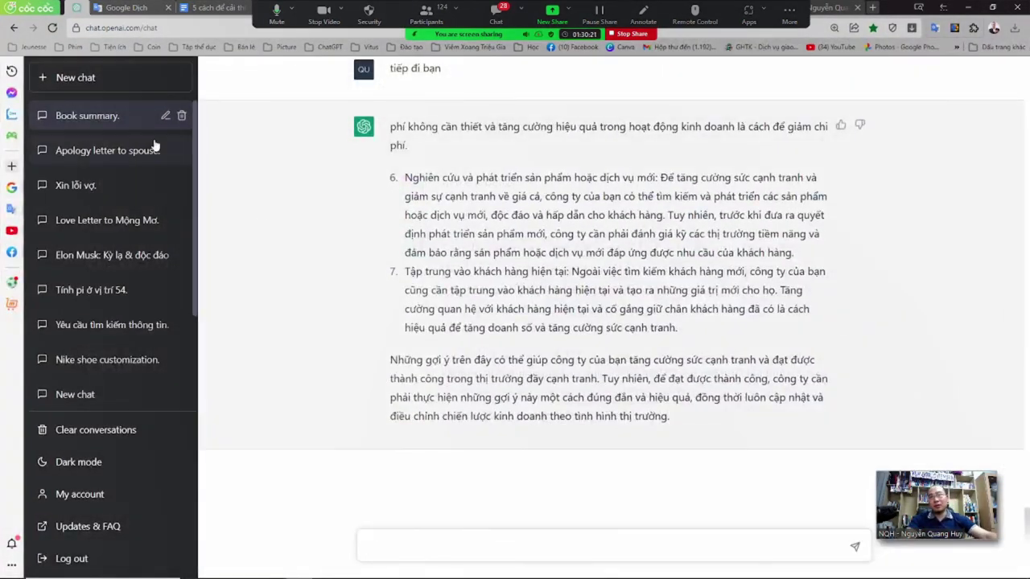
pyautogui.click(136, 91)
pyautogui.click(561, 540)
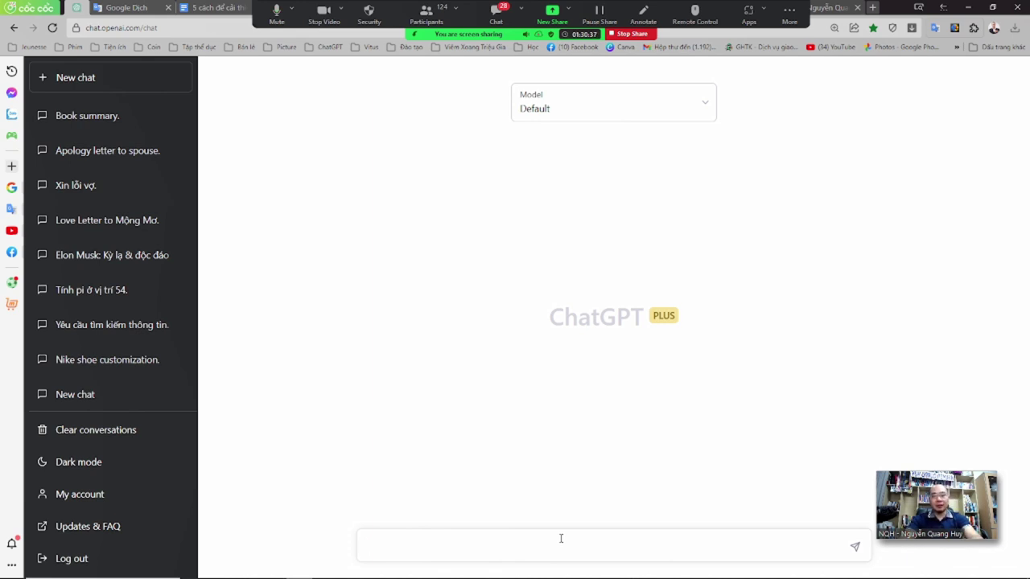
pyautogui.write('Hãy kể cho')
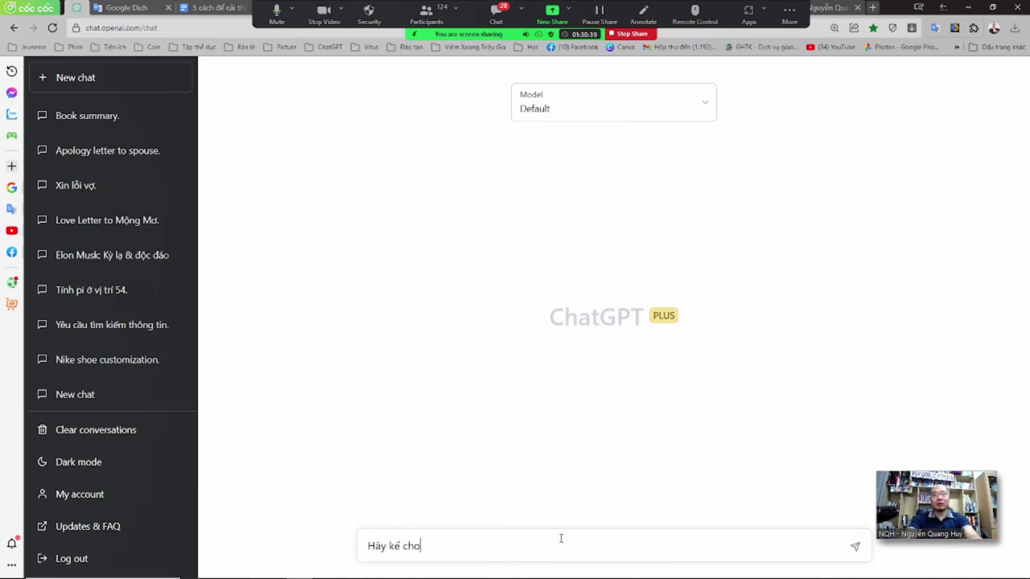
pyautogui.write(' tôi 1 câu chuyện hài, ng')
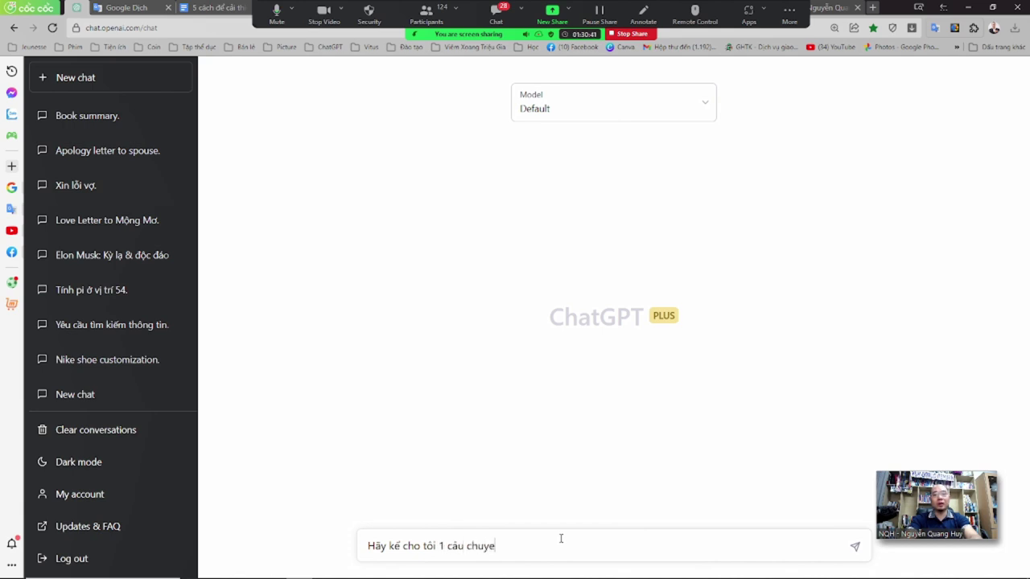
pyautogui.write('ắn về từ khóa')
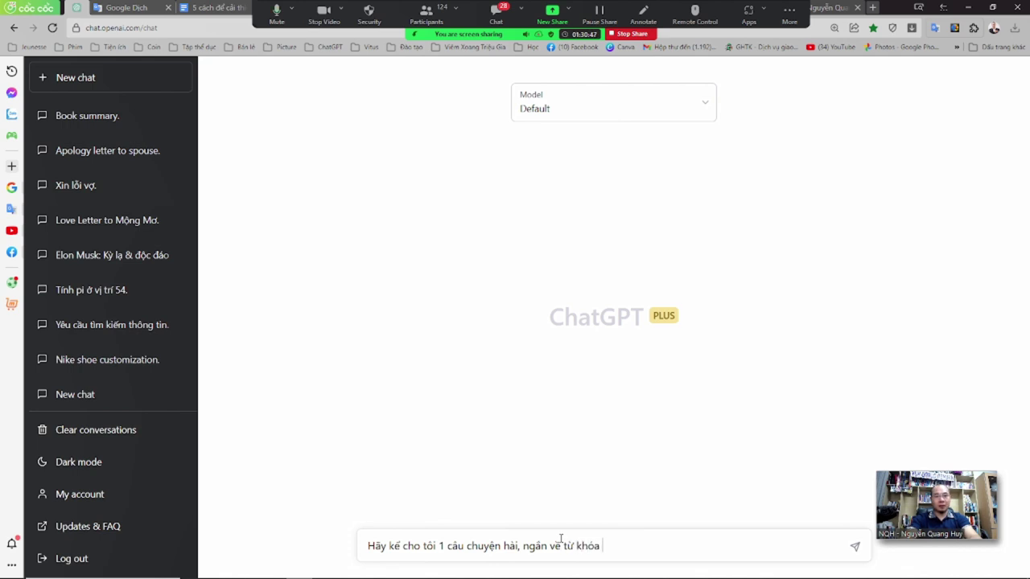
pyautogui.write(' tiếng anh "')
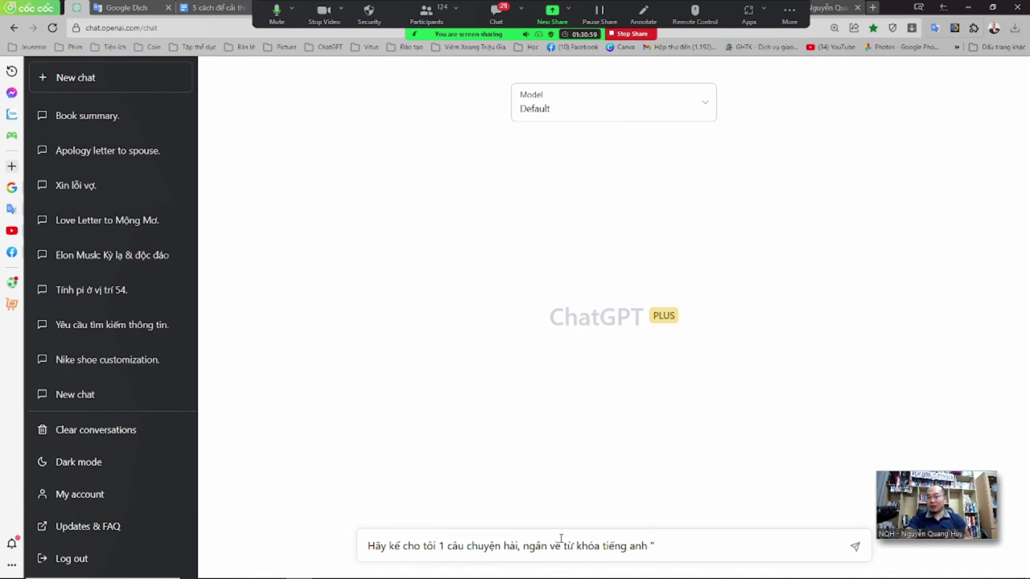
pyautogui.write('Be')
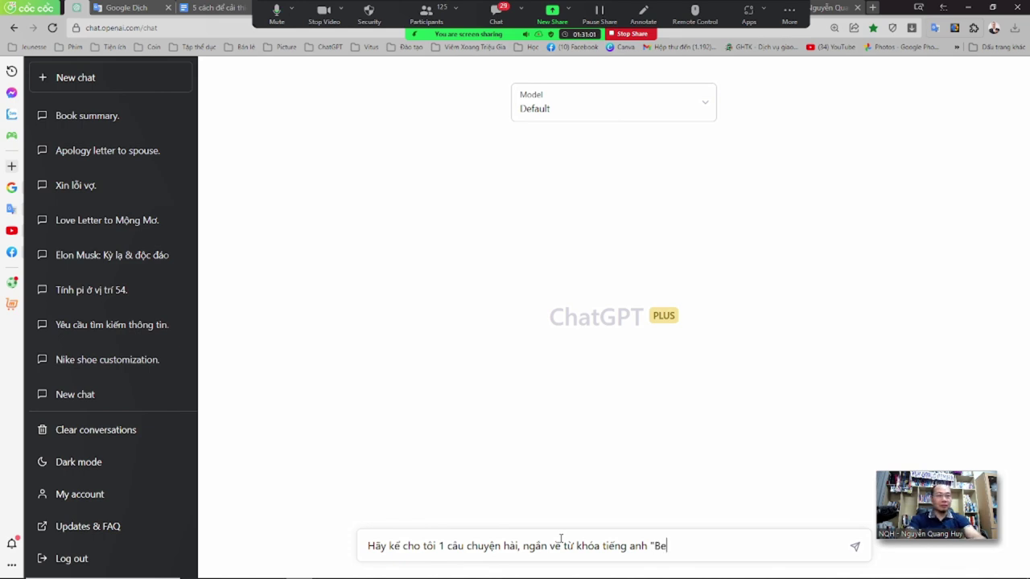
pyautogui.write('tter"')
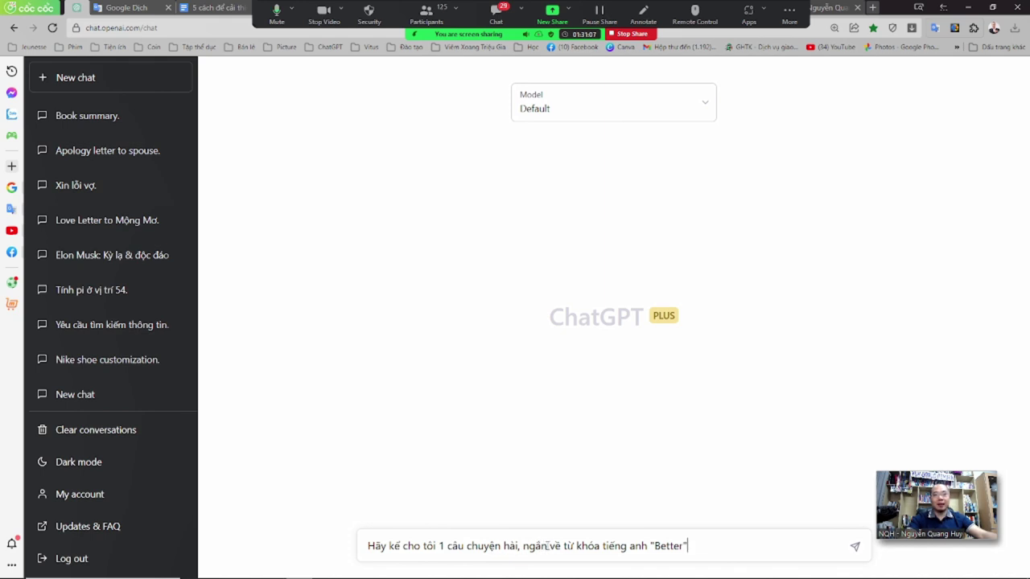
# Insert "và đầy hình" after "ngắn" in the story prompt and send it.
pyautogui.click(548, 546)
pyautogui.write('và ')
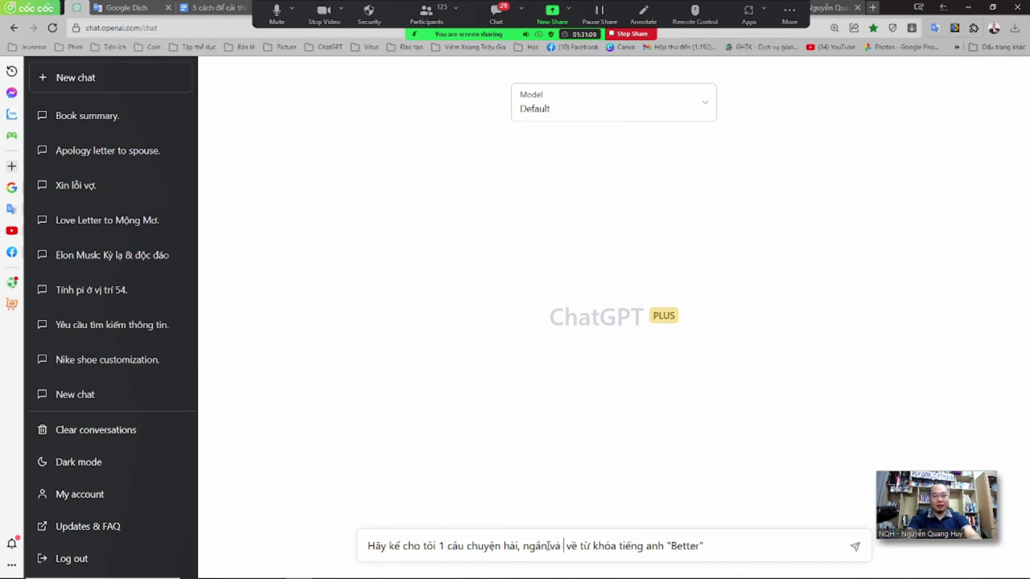
pyautogui.write('đây hị')
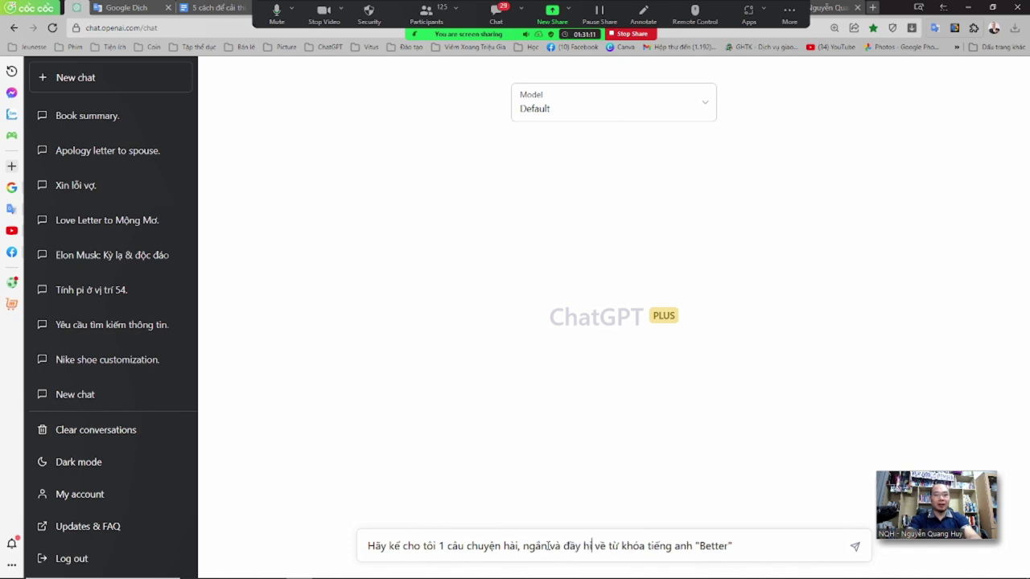
pyautogui.write('nh')
pyautogui.press('Return')
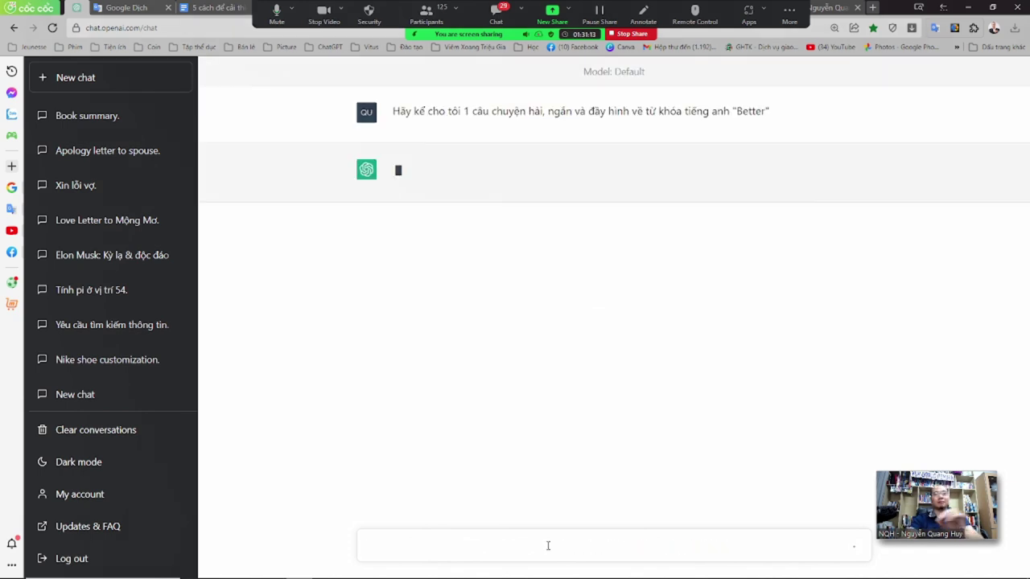
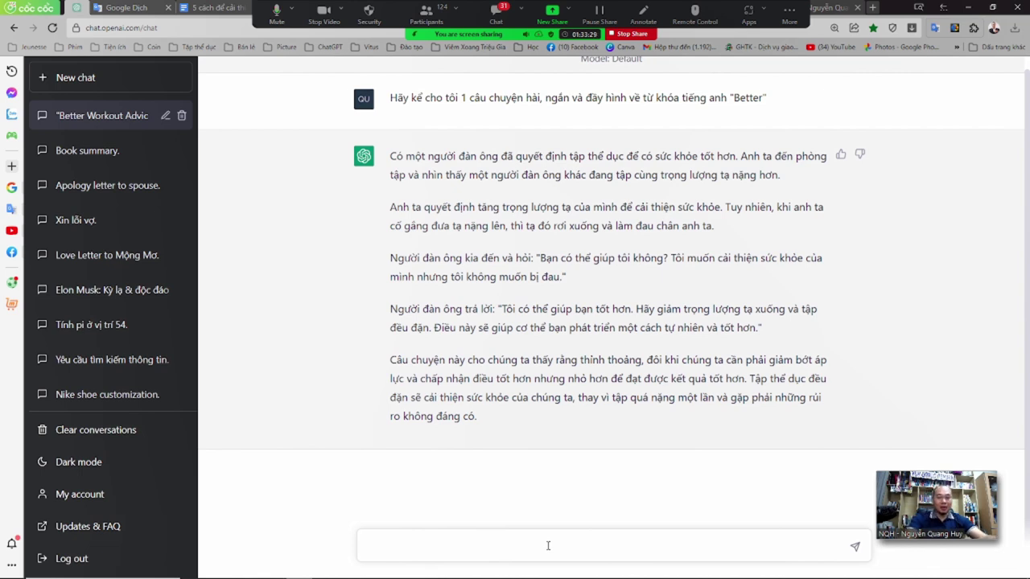
# Enter "Hãy giúp tôi phiên âm đoạn tiếng anh sau để tôi dễ dàng đọc được:" as an unsent prompt in the current chat.
pyautogui.write('Hãy giup')
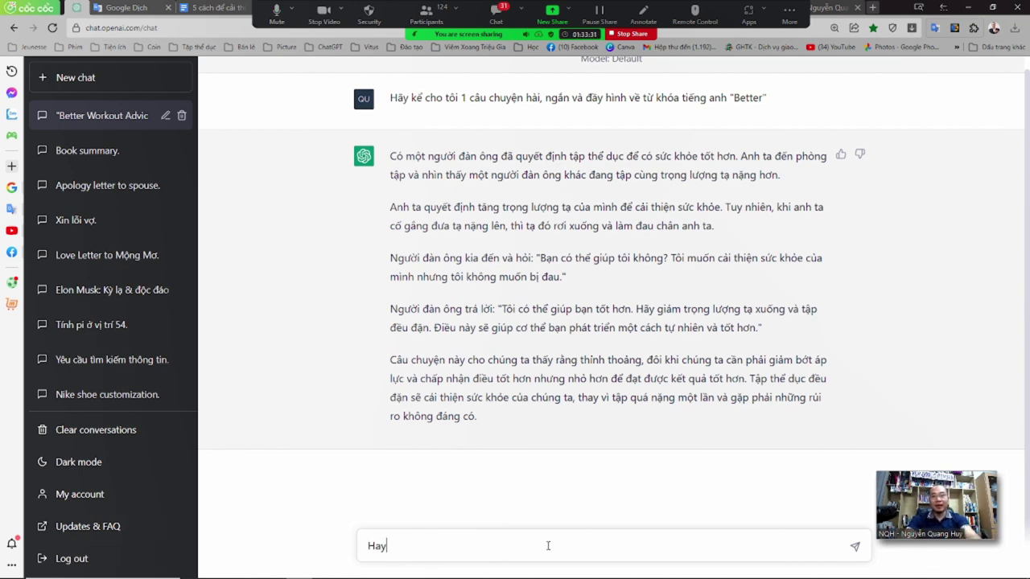
pyautogui.write(' tôi ')
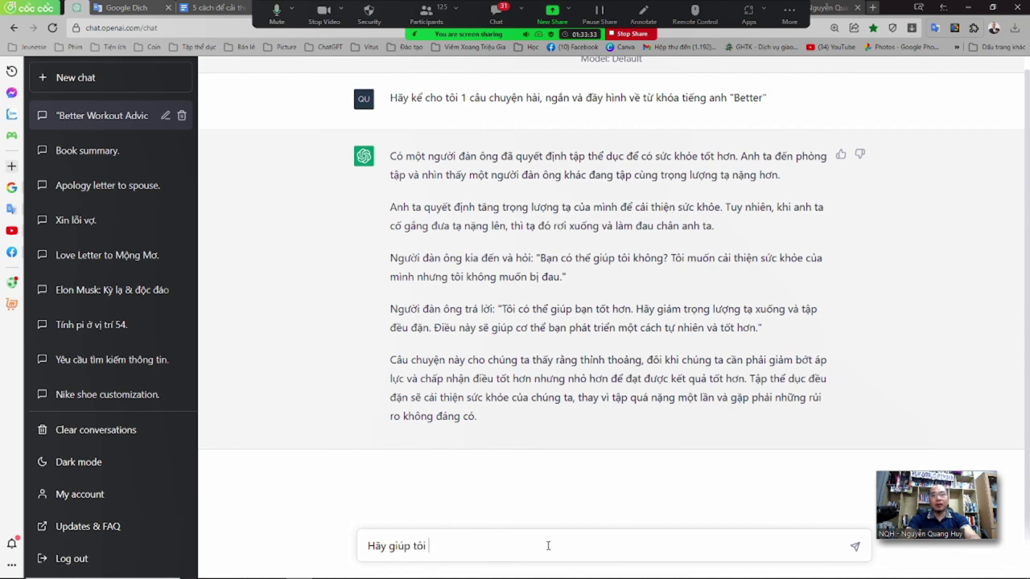
pyautogui.write('phiên âm ')
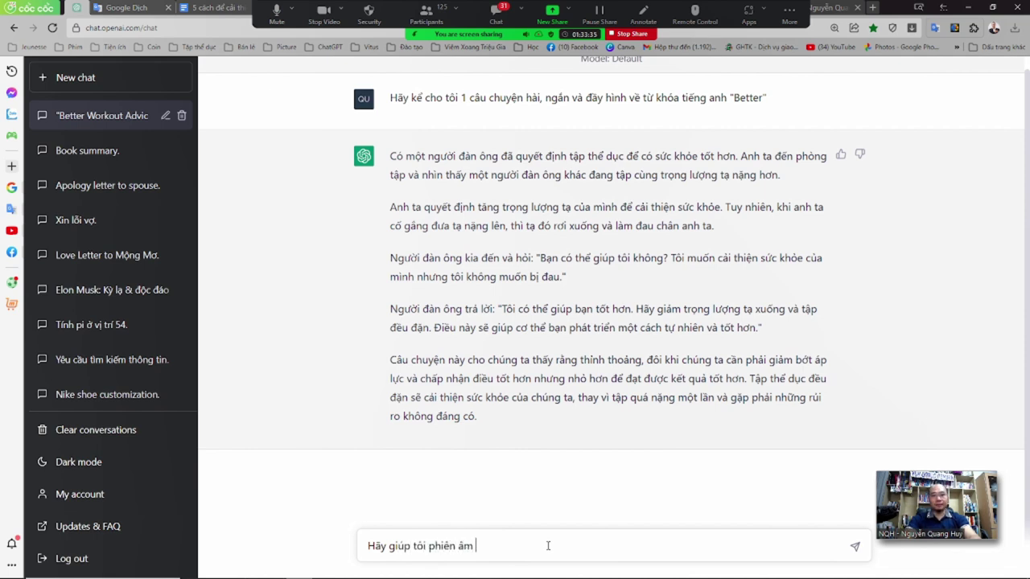
pyautogui.write('đoạn tiếng anh')
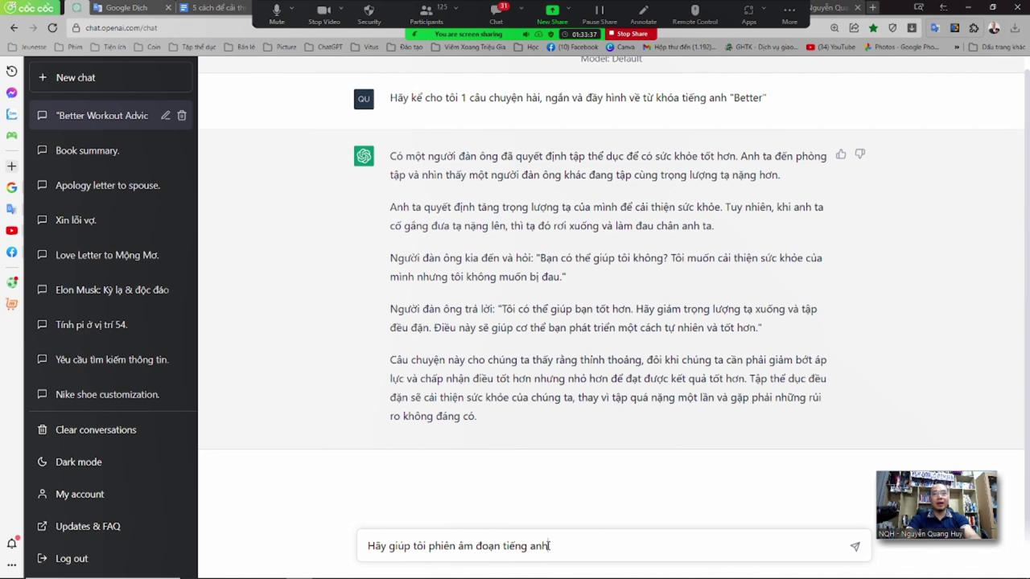
pyautogui.write(' sau,')
pyautogui.press('BackSpace')
pyautogui.press('BackSpace')
pyautogui.write('đe')
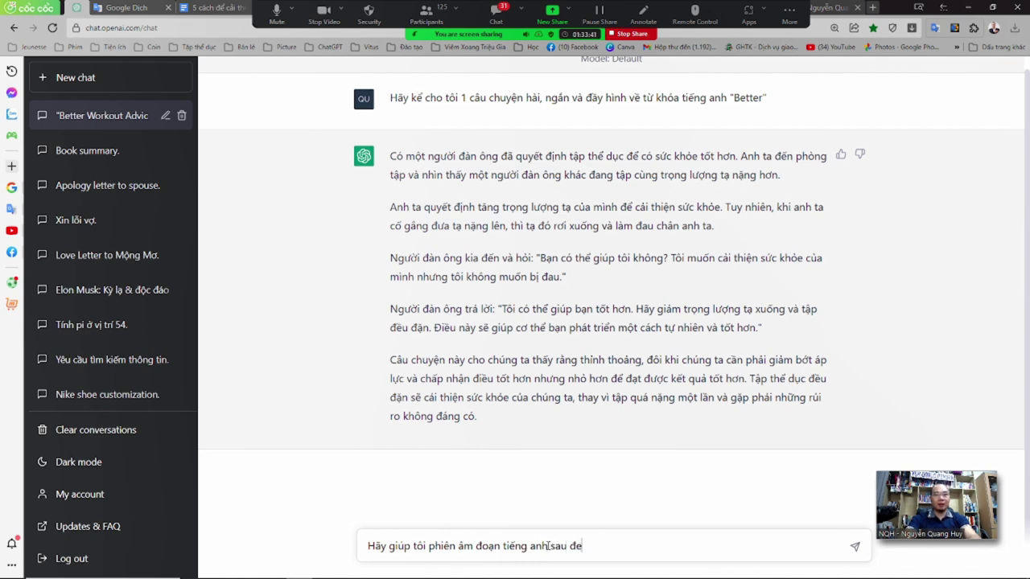
pyautogui.write(' tôi dễ da')
pyautogui.press('BackSpace')
pyautogui.write('àng đọc ')
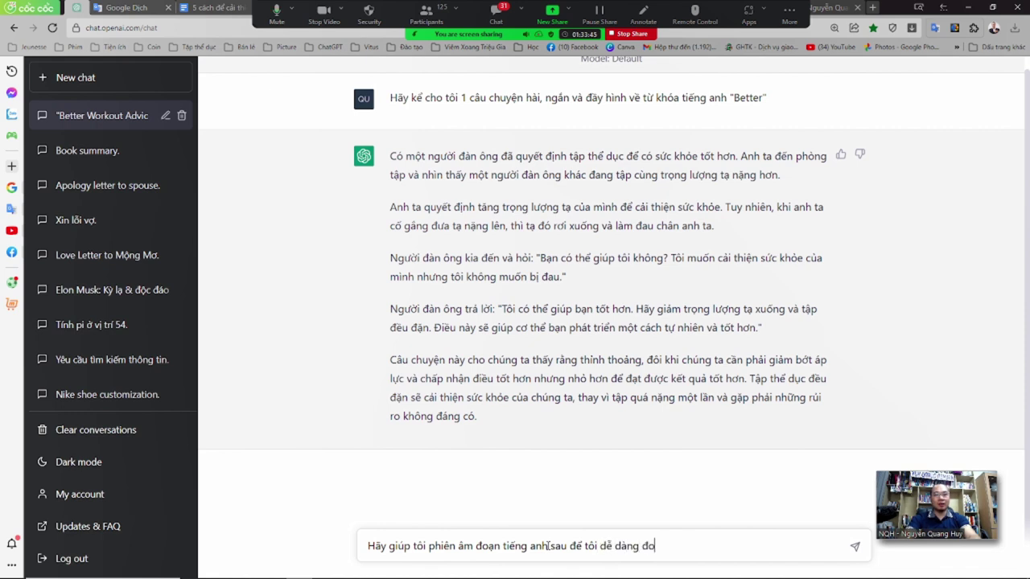
pyautogui.write('đươ')
pyautogui.write('c:')
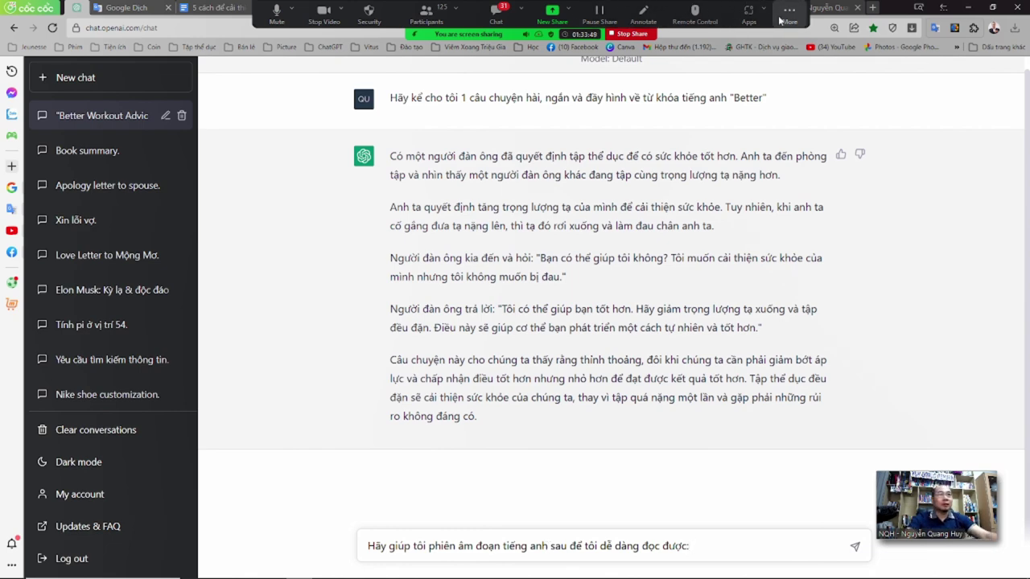
# Search the web for "từ điển anh anh" in a new browser tab and open the Cambridge Dictionary site.
pyautogui.click(873, 8)
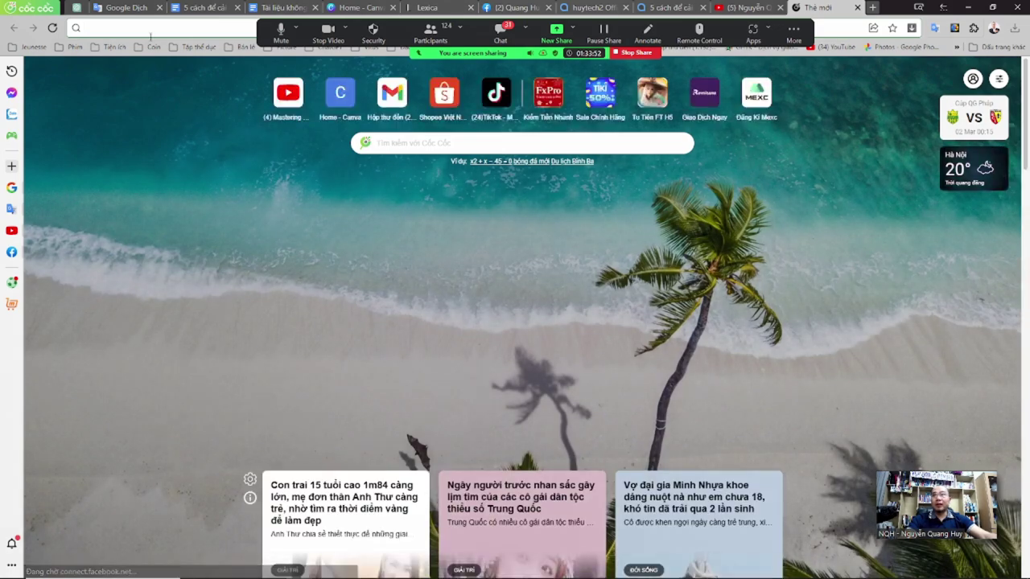
pyautogui.click(148, 29)
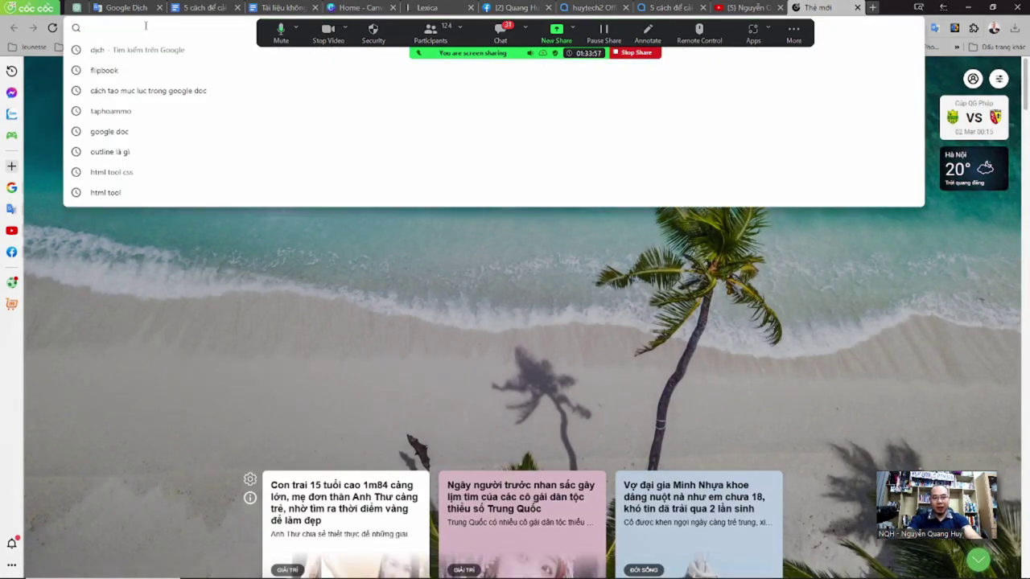
pyautogui.write('từ điển anh anh')
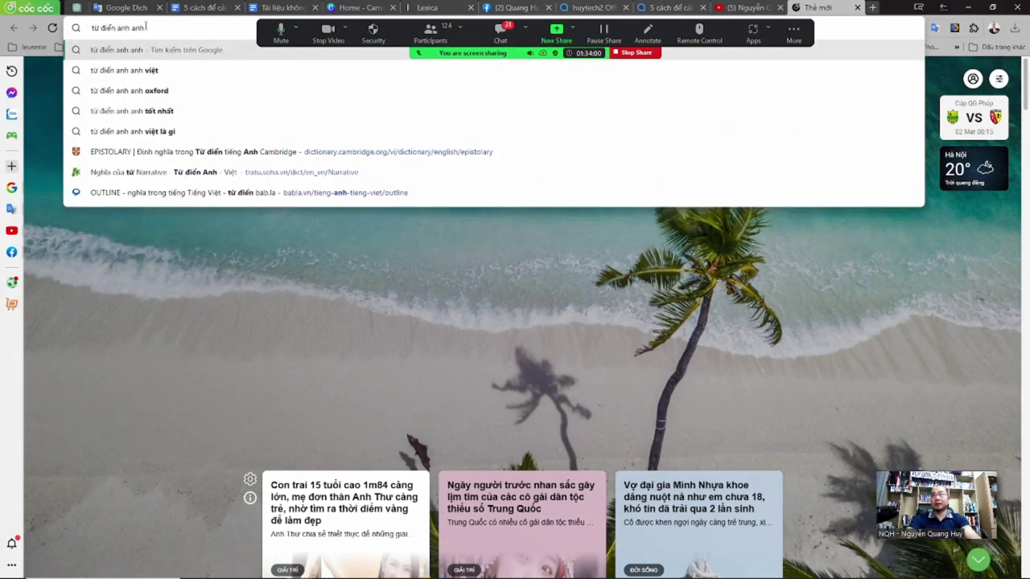
pyautogui.press('Return')
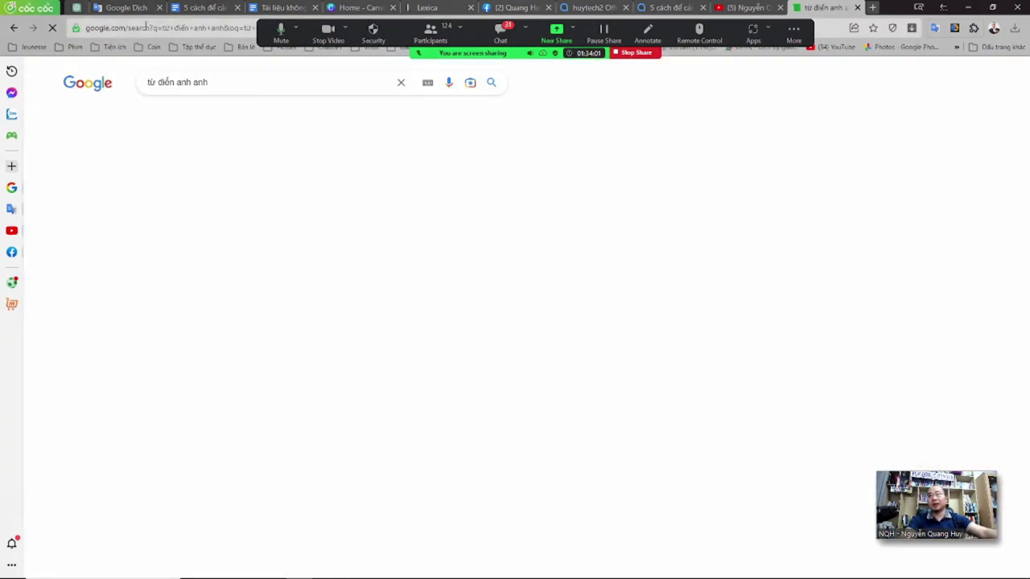
pyautogui.click(214, 183)
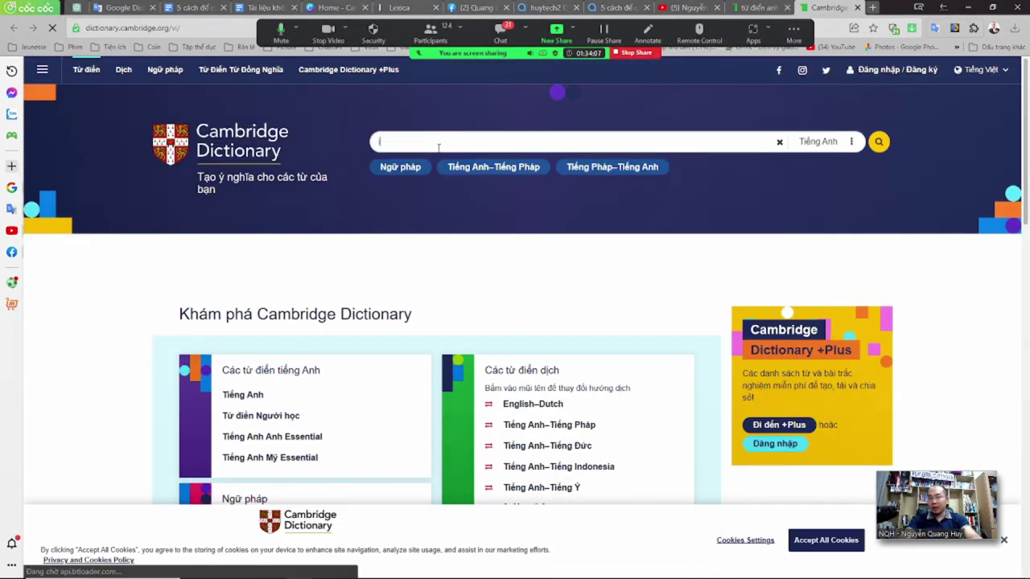
# Look up "Emotional" in the dictionary and copy the first two example lines under "relating to the emotions".
pyautogui.write('Emot')
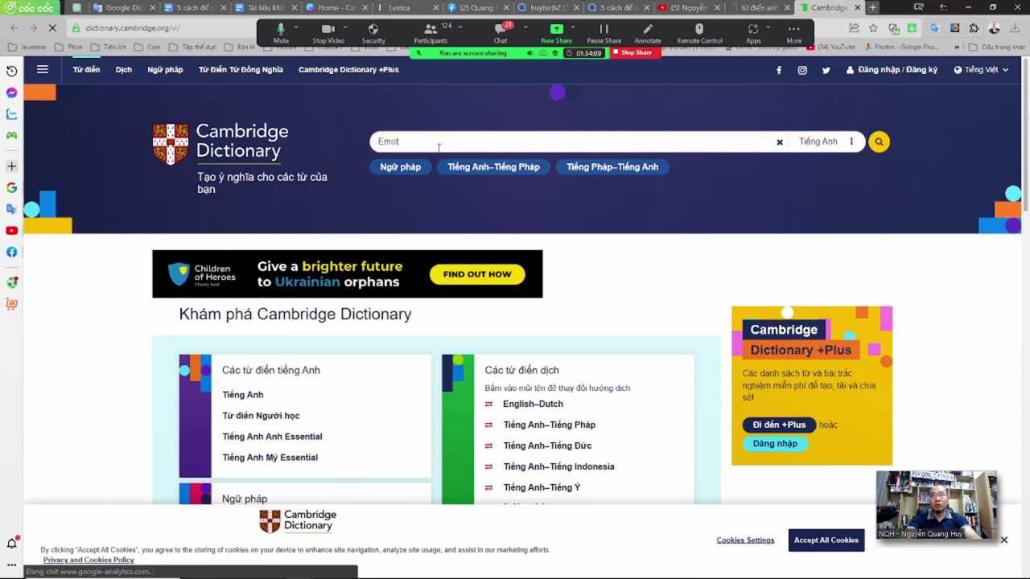
pyautogui.write('ional')
pyautogui.press('Return')
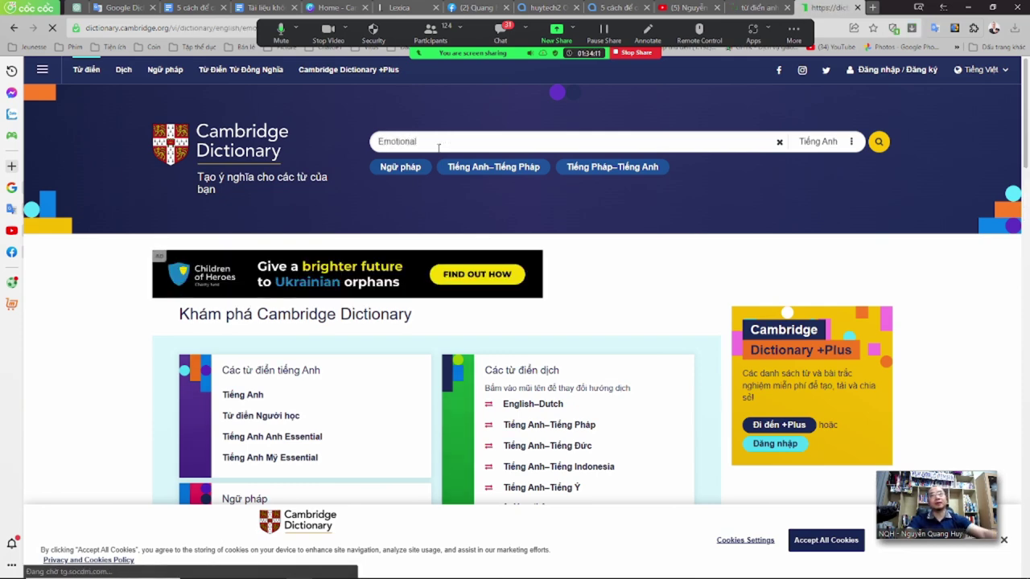
pyautogui.scroll(-1, 341, 350)
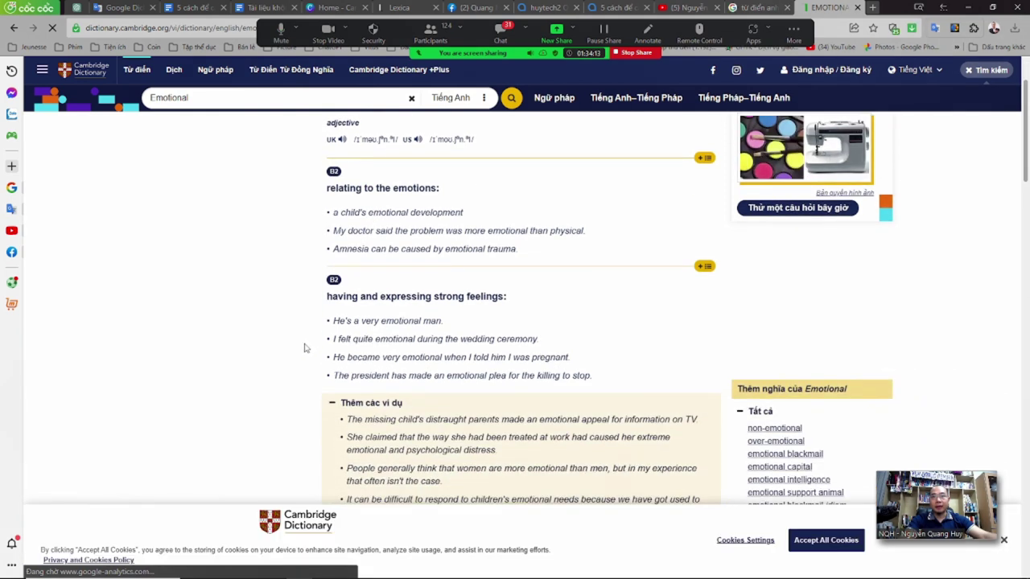
pyautogui.moveTo(332, 212); pyautogui.dragTo(595, 232)
pyautogui.hotkey('ctrl', 'c')
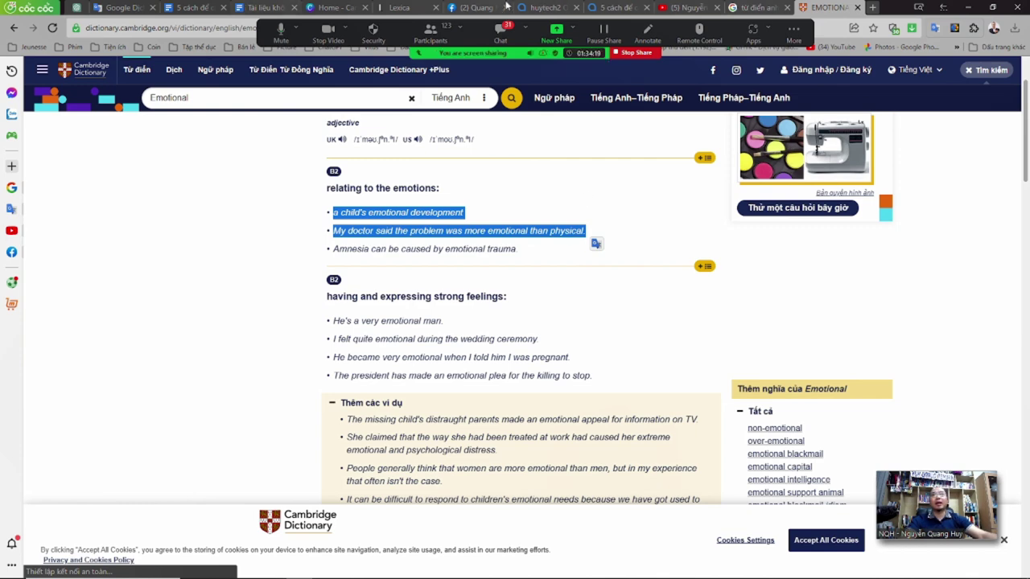
# Return to the ChatGPT prompt, add the copied example lines in double quotes after the colon, and send it.
pyautogui.click(76, 7)
pyautogui.click(714, 545)
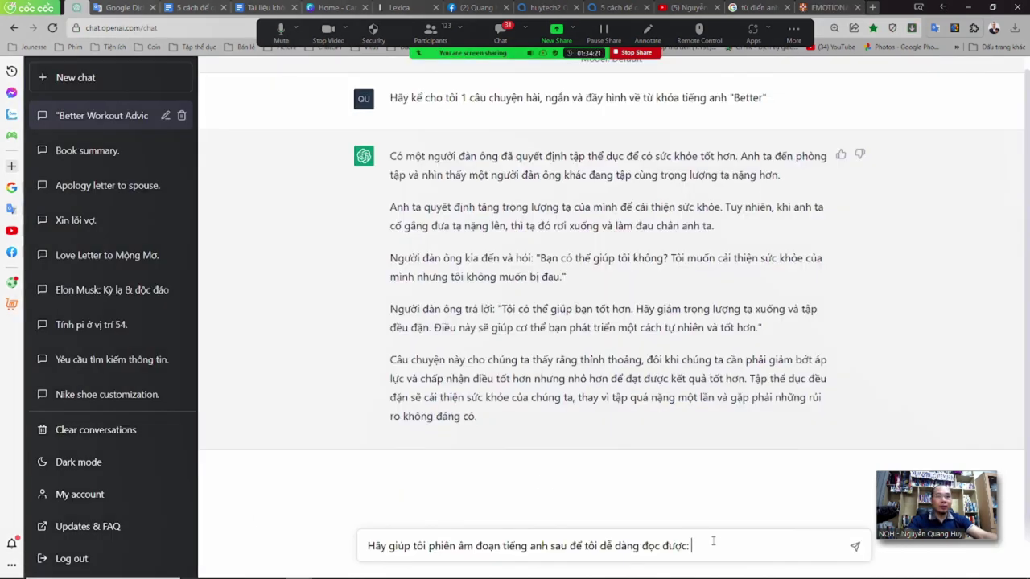
pyautogui.hotkey('ctrl', 'v')
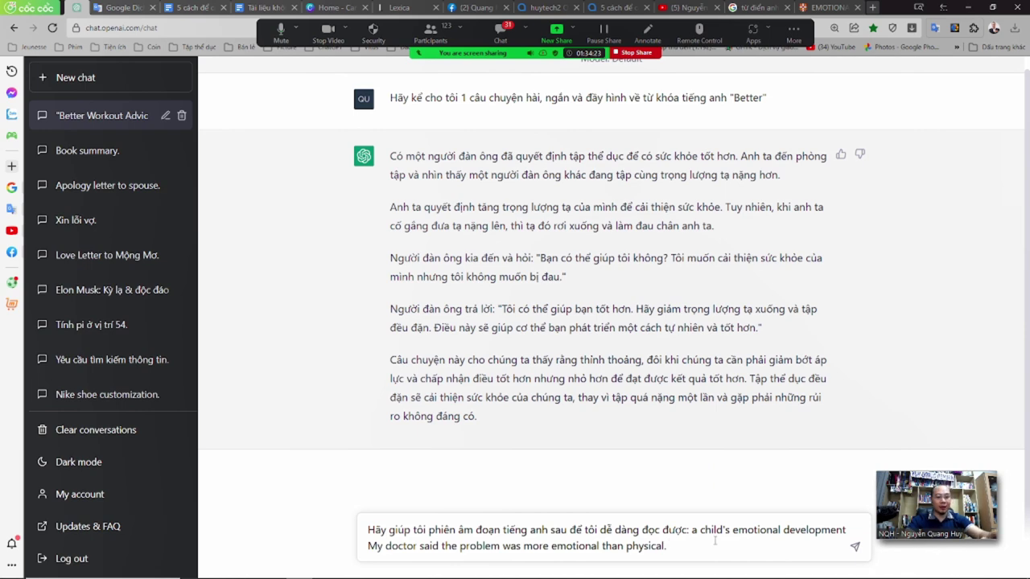
pyautogui.write('"')
pyautogui.click(693, 531)
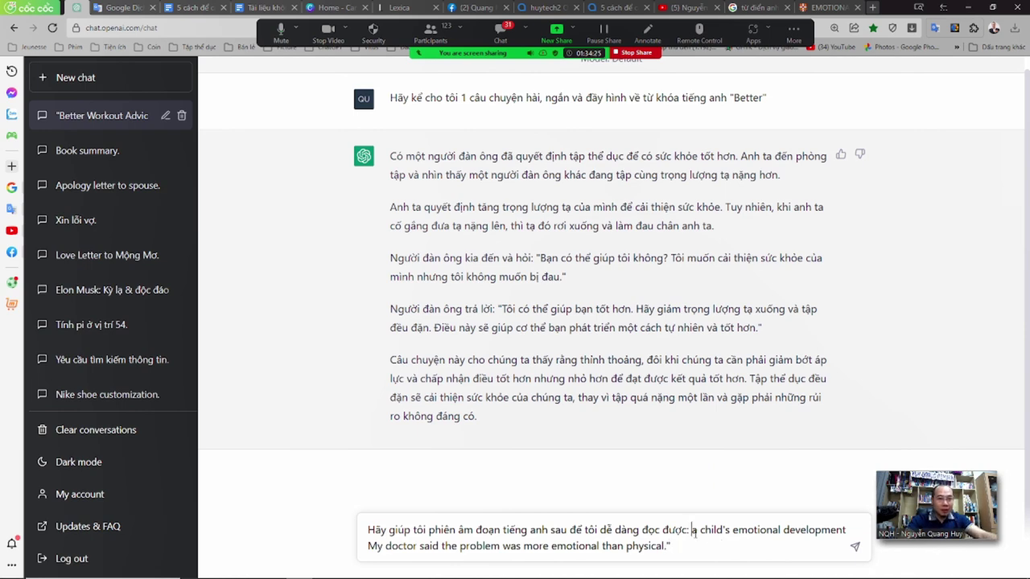
pyautogui.write('"')
pyautogui.press('Return')
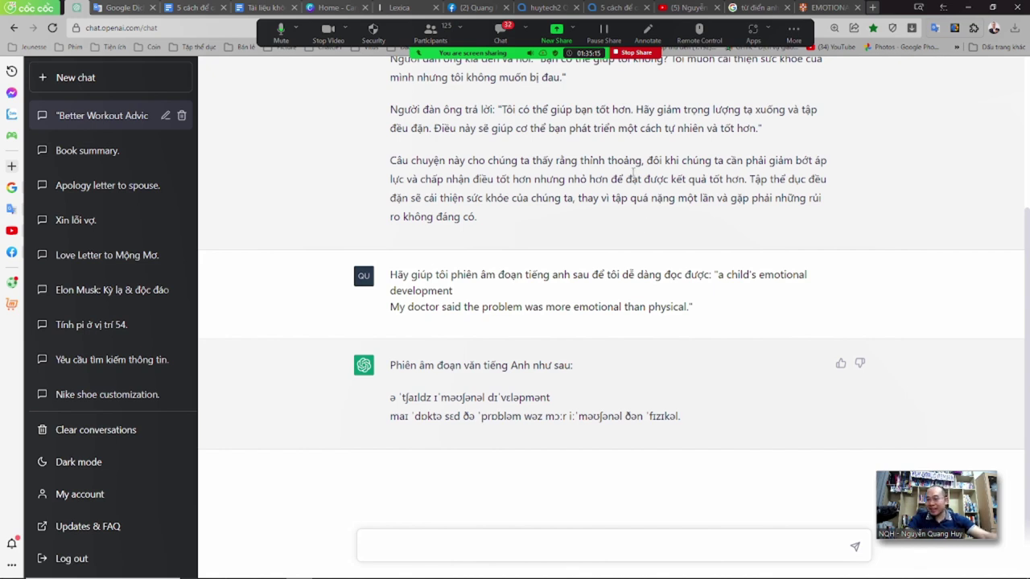
# Switch to the PowerPoint slide show and advance to the "PROMPT: LIỆT KÊ" slide.
pyautogui.hotkey('alt', 'Tab')
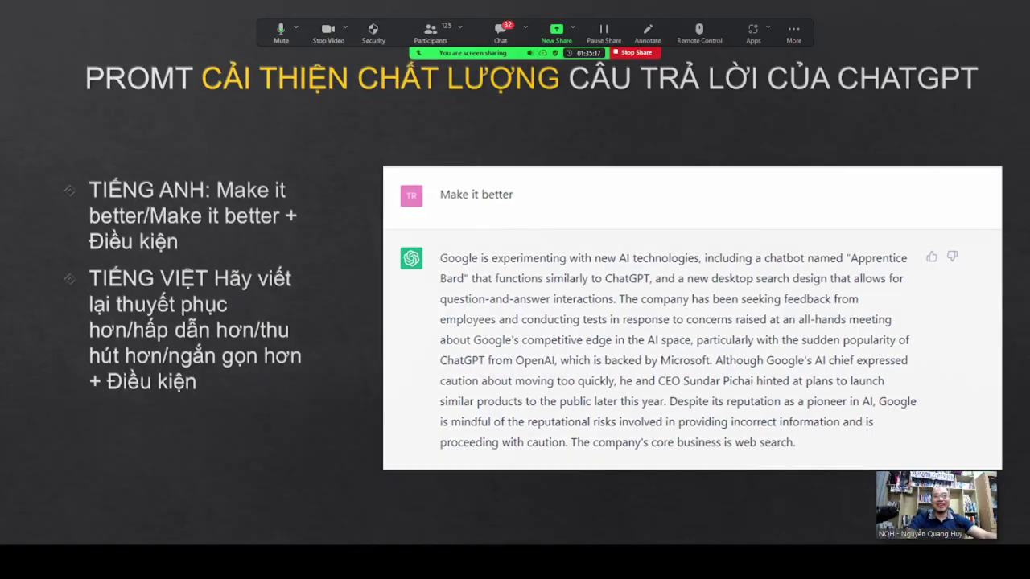
pyautogui.press('Right')
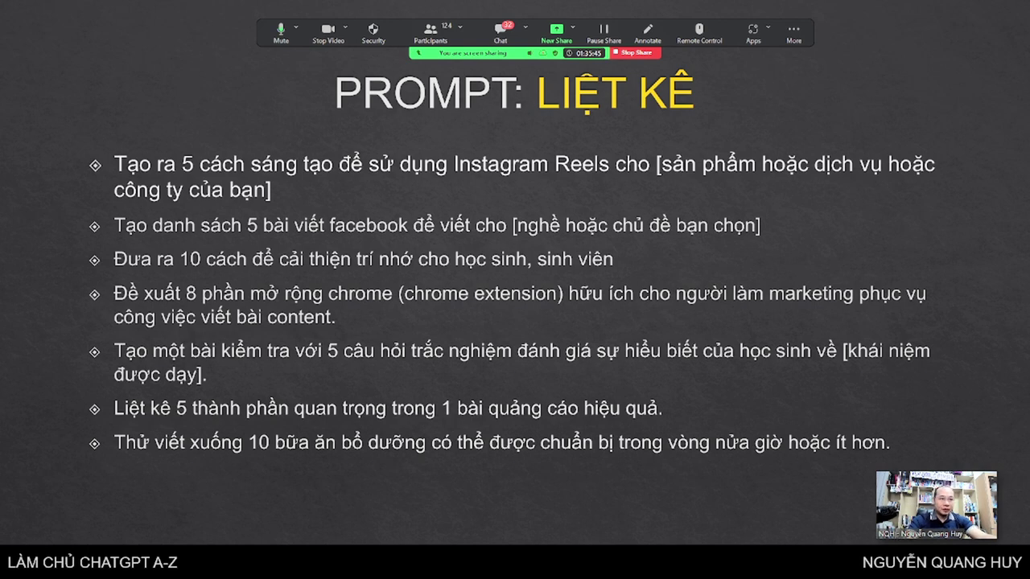
# Switch to ChatGPT and send "Tạo ra 5 câu hỏi trắc nghiệm về kiến thức ChatGPT cơ bản" in a new chat.
pyautogui.hotkey('alt', 'Tab')
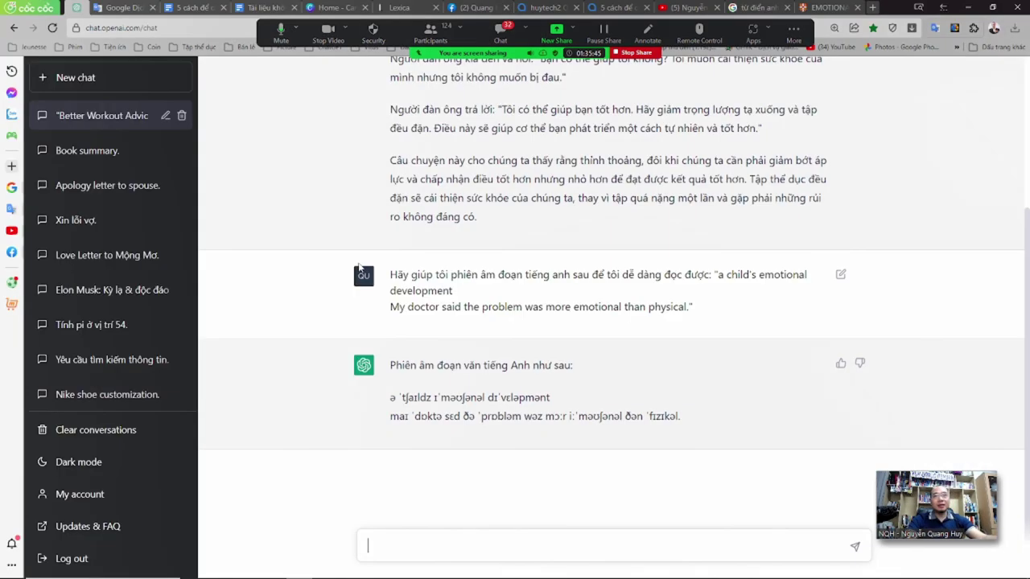
pyautogui.click(166, 80)
pyautogui.click(448, 545)
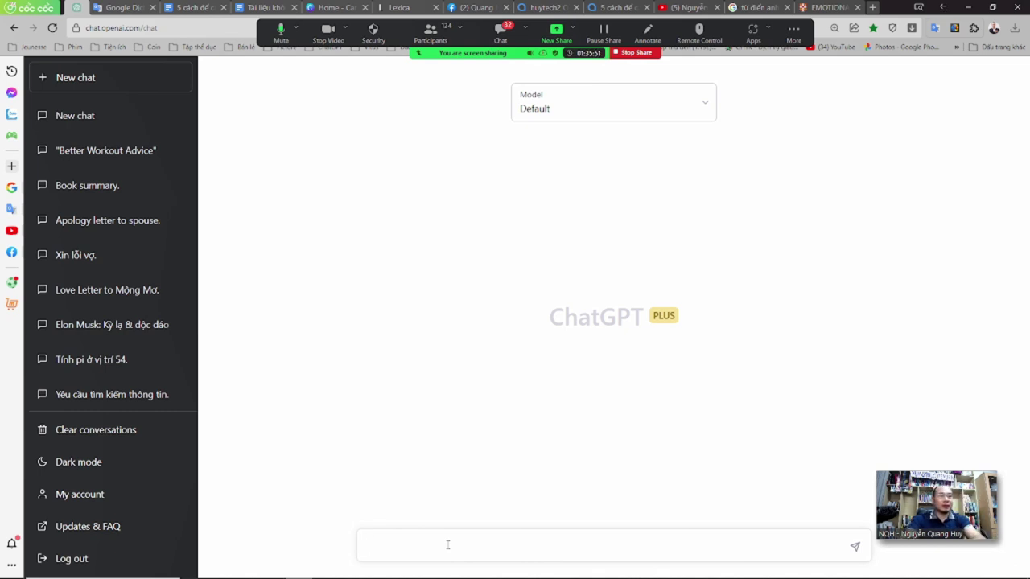
pyautogui.write('o')
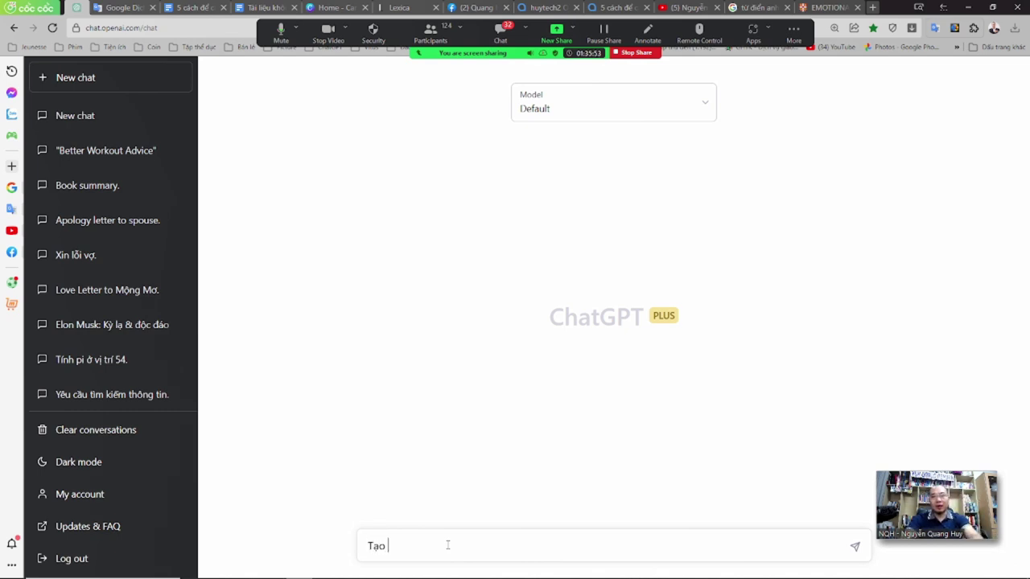
pyautogui.write('j ra 5 caau ho')
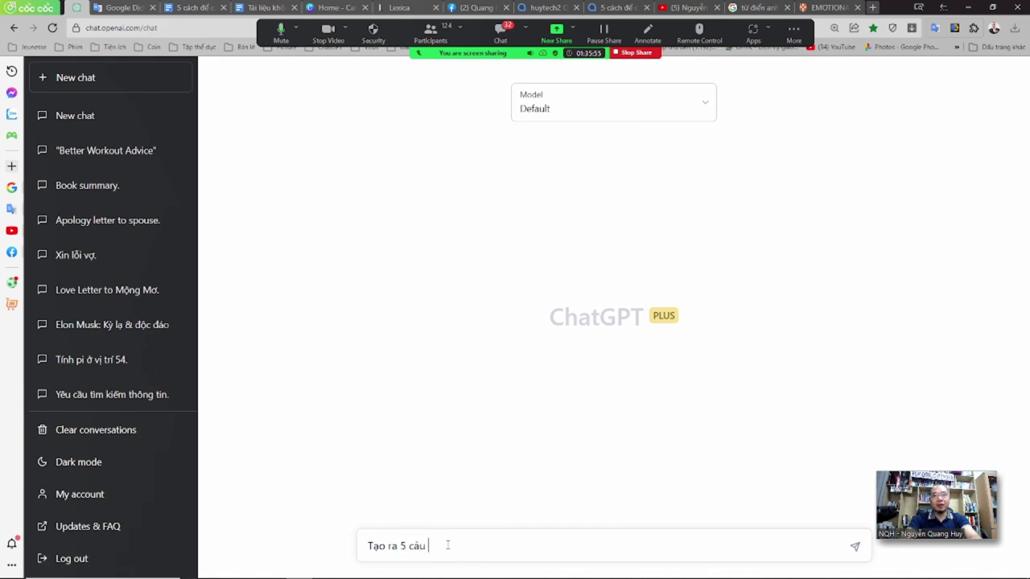
pyautogui.write('ir trawsc nghieemj ve')
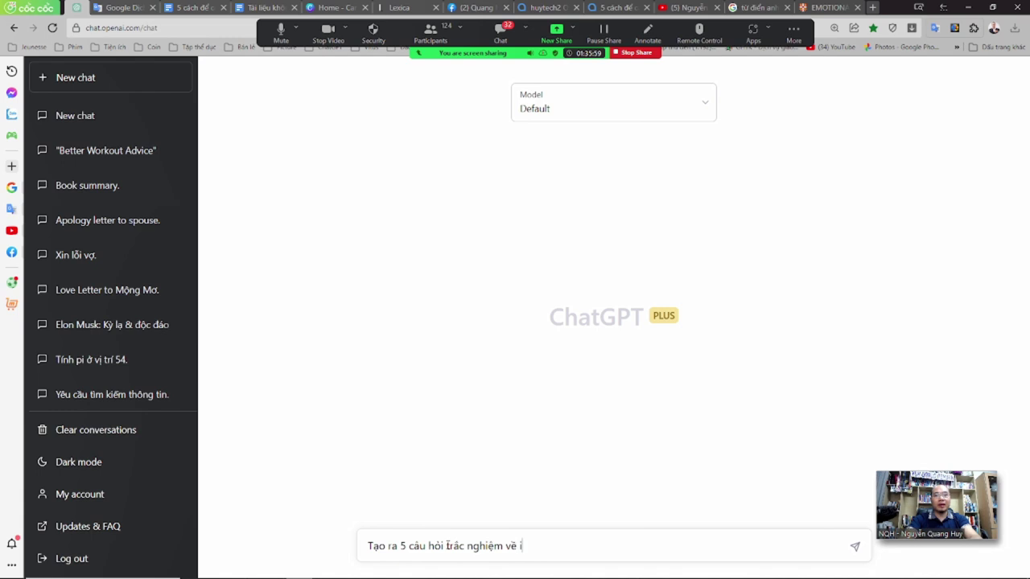
pyautogui.write('f kieesn thuwcs')
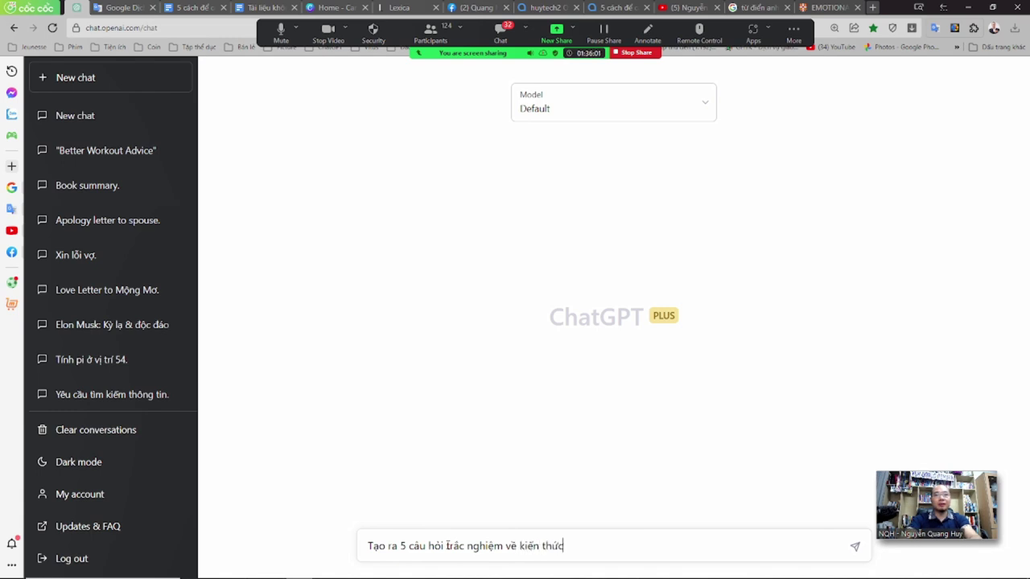
pyautogui.write(' ChatGPT ')
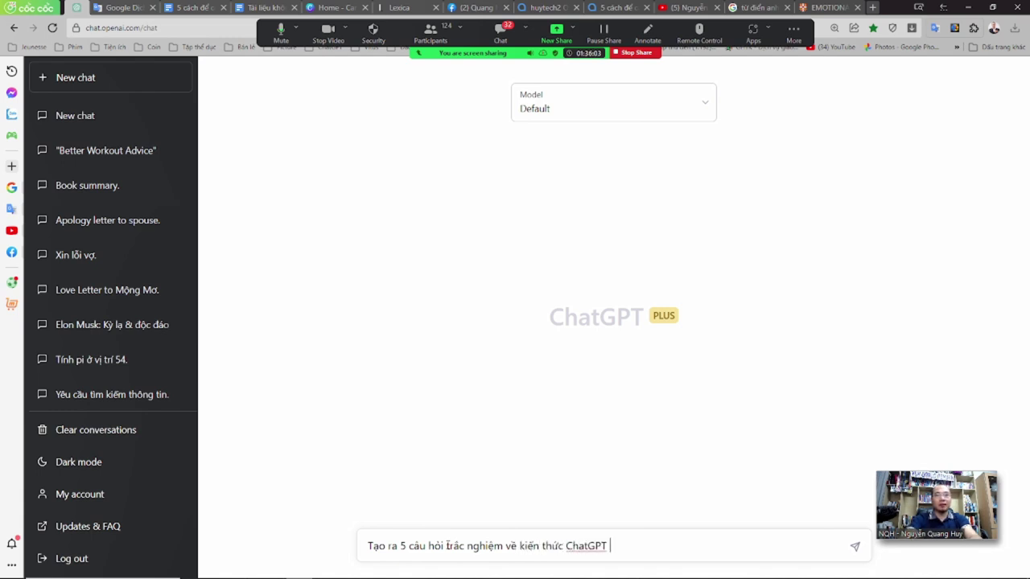
pyautogui.write('cow banr')
pyautogui.press('Return')
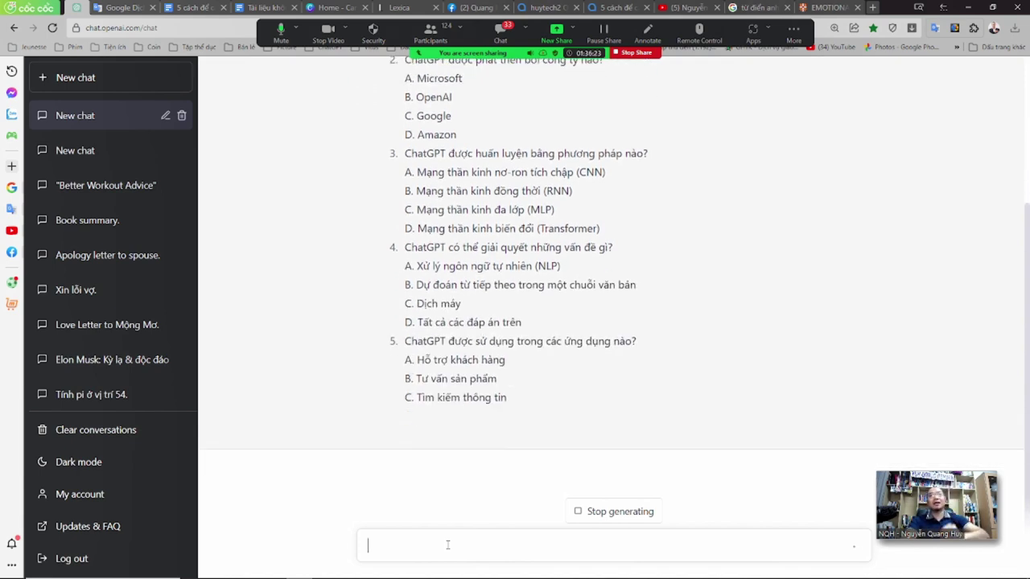
# Examine the generated multiple-choice questions and their answer options about basic ChatGPT knowledge.
pyautogui.scroll(1, 564, 402)
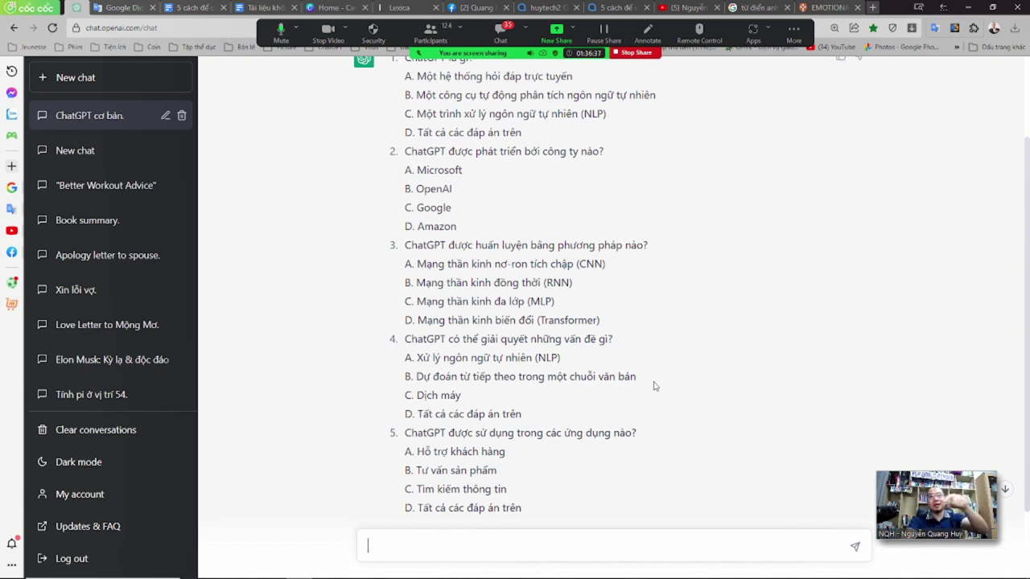
pyautogui.scroll(-2, 796, 313)
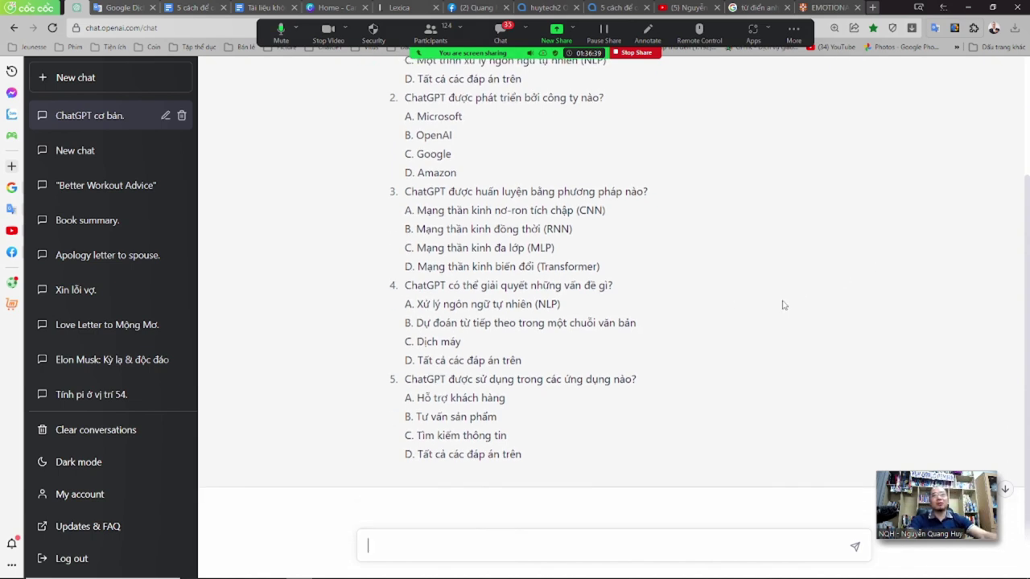
pyautogui.scroll(1, 787, 310)
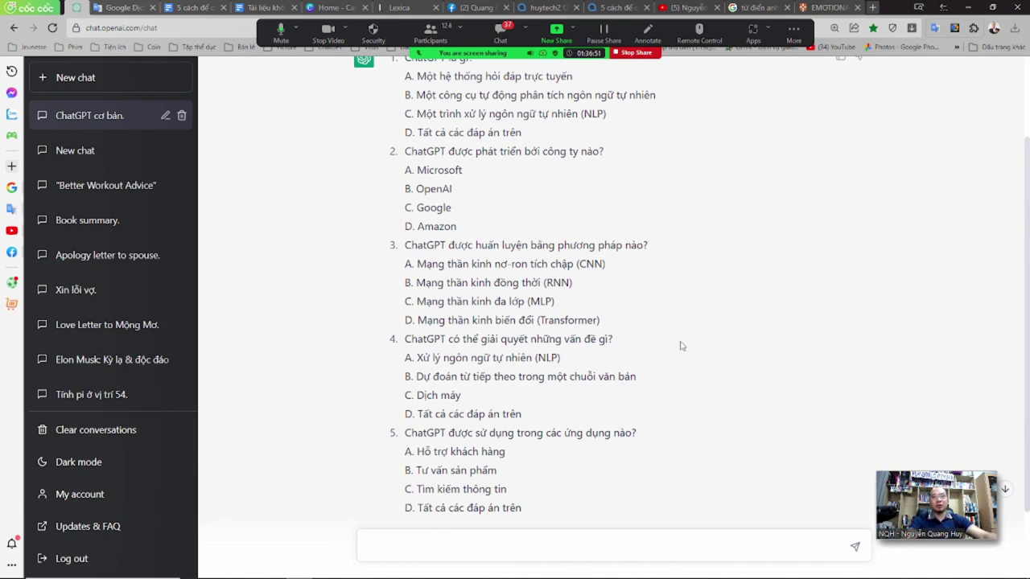
pyautogui.scroll(-1, 708, 338)
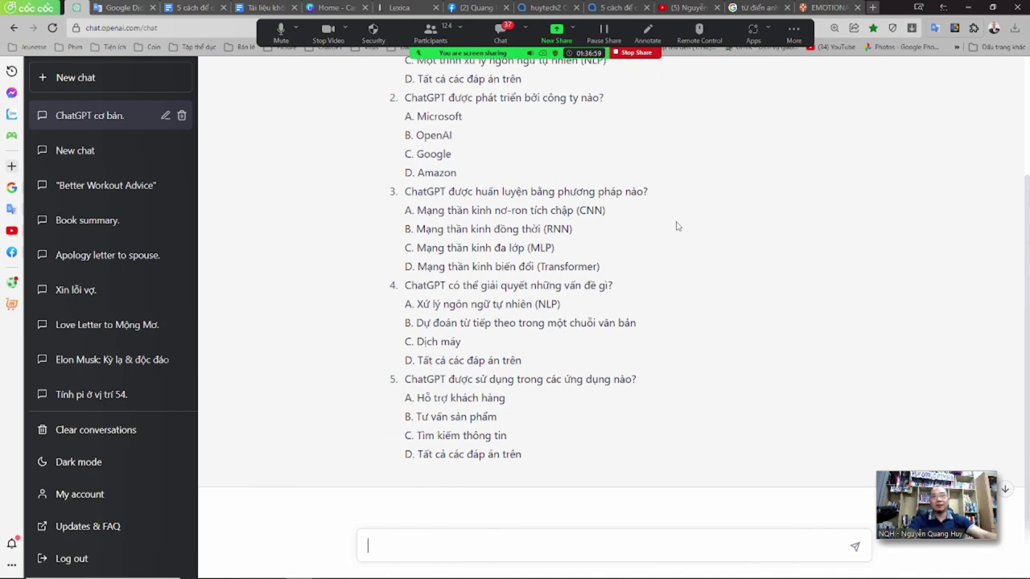
pyautogui.scroll(3, 677, 222)
pyautogui.scroll(-3, 678, 211)
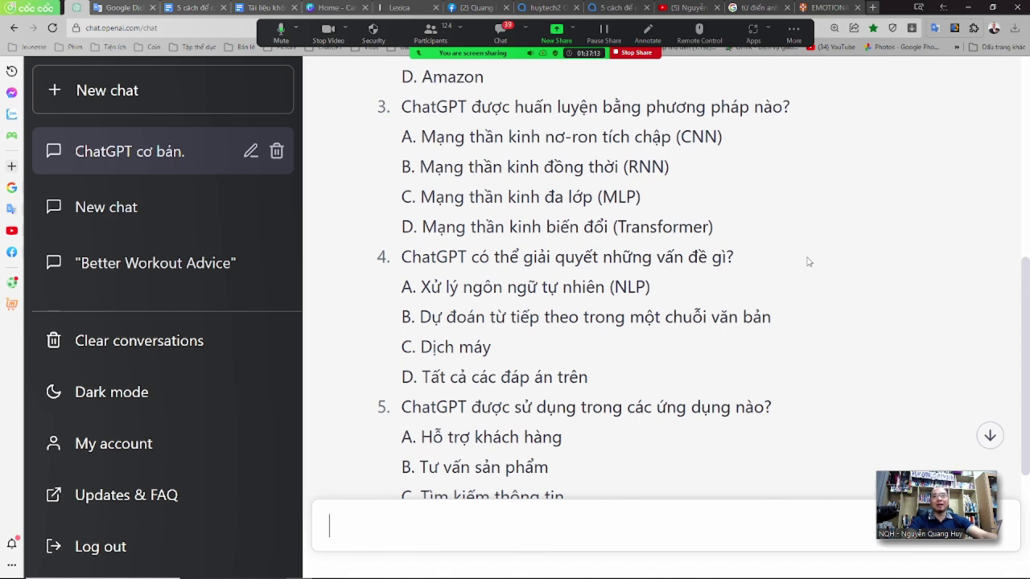
# Review the quiz and highlight question 1's answer D, question 2 and its answer "B. OpenAI".
pyautogui.scroll(-2, 806, 264)
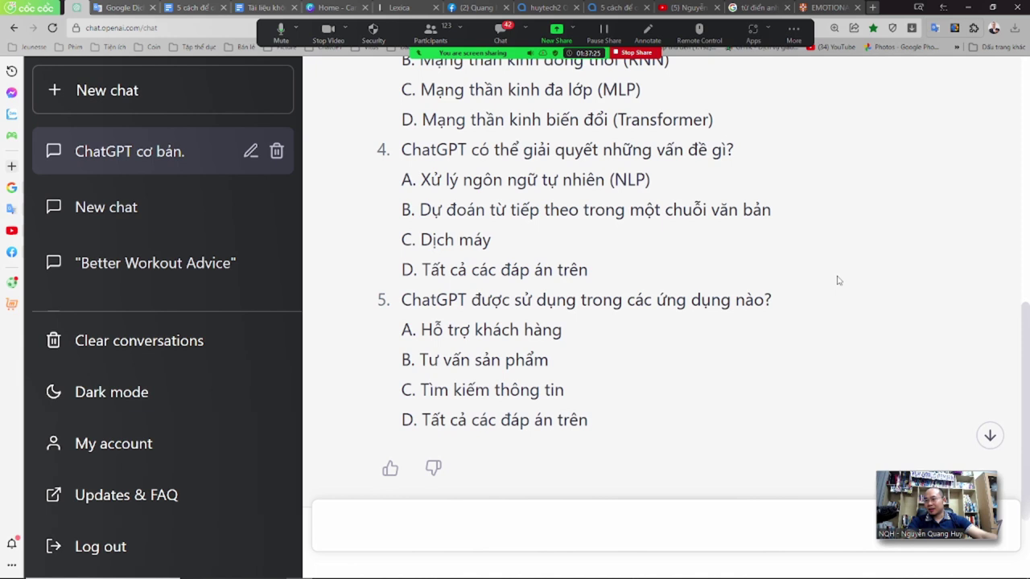
pyautogui.scroll(2, 838, 279)
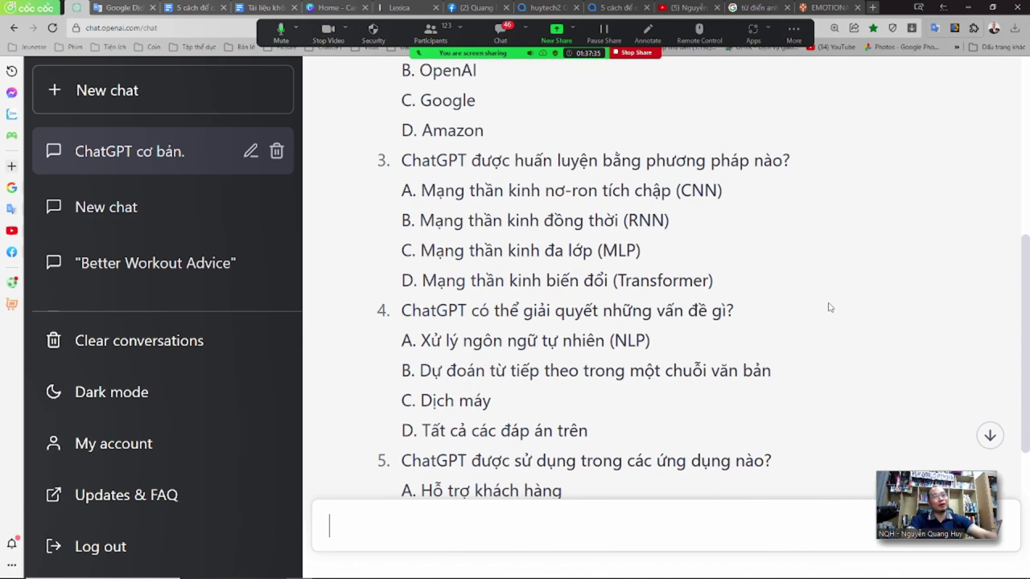
pyautogui.scroll(1, 808, 305)
pyautogui.scroll(2, 802, 302)
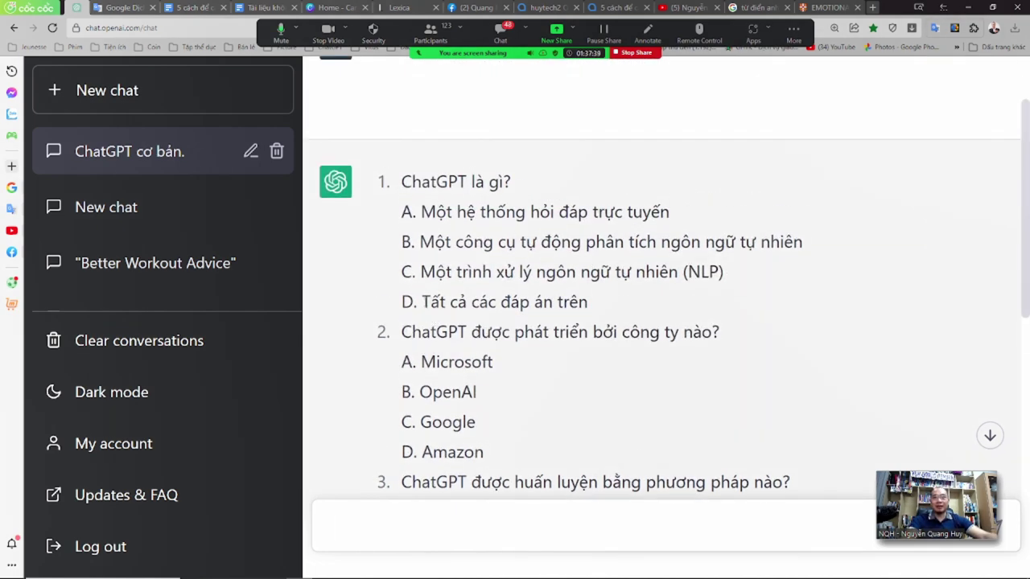
pyautogui.moveTo(430, 315); pyautogui.dragTo(598, 306)
pyautogui.click(602, 305)
pyautogui.moveTo(430, 304); pyautogui.dragTo(564, 304)
pyautogui.scroll(-2, 658, 307)
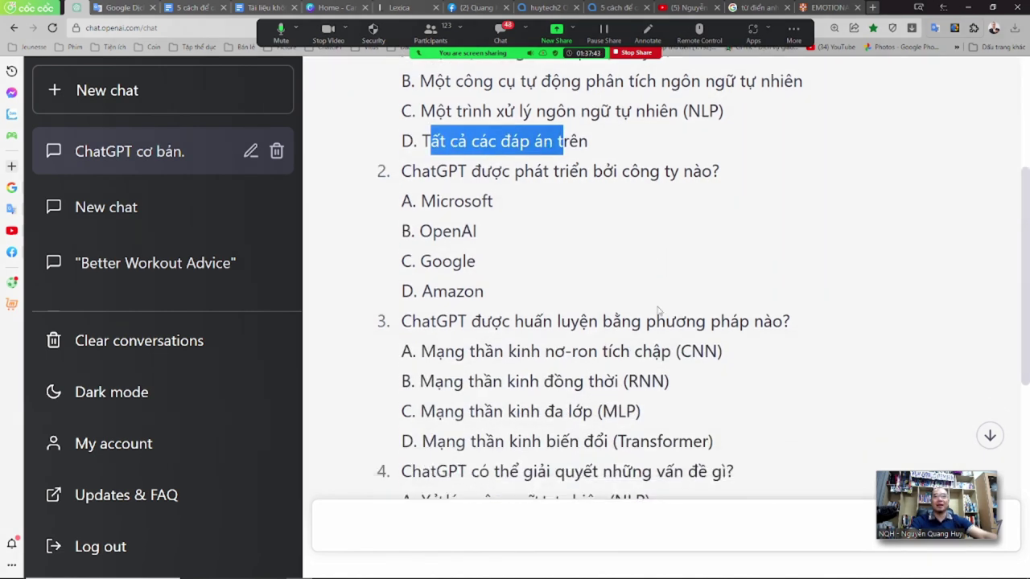
pyautogui.moveTo(422, 170); pyautogui.dragTo(678, 171)
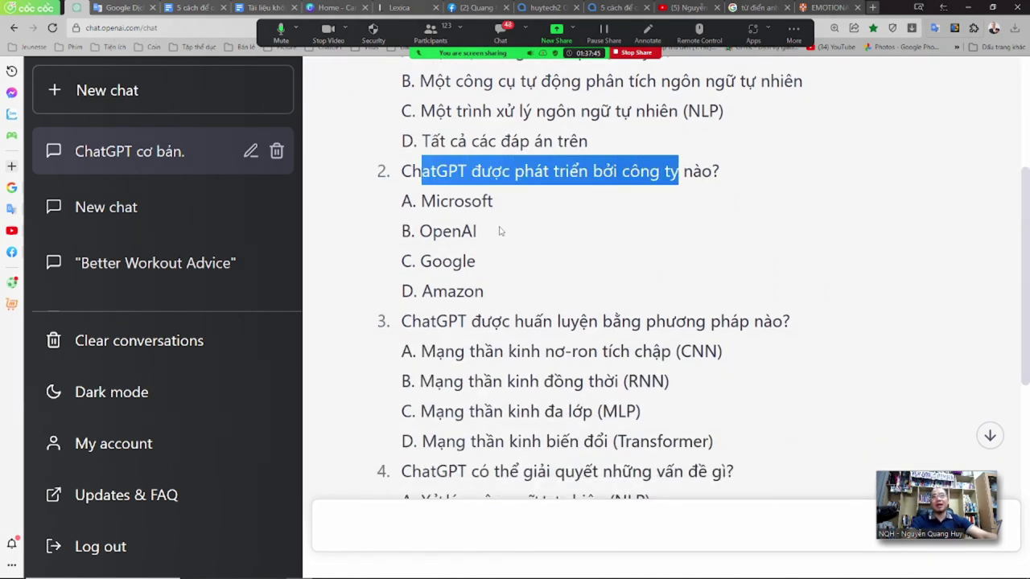
pyautogui.moveTo(500, 232)
pyautogui.mouseDown()
pyautogui.moveTo(408, 234)
pyautogui.moveTo(498, 233)
pyautogui.mouseUp()
pyautogui.scroll(-2, 499, 232)
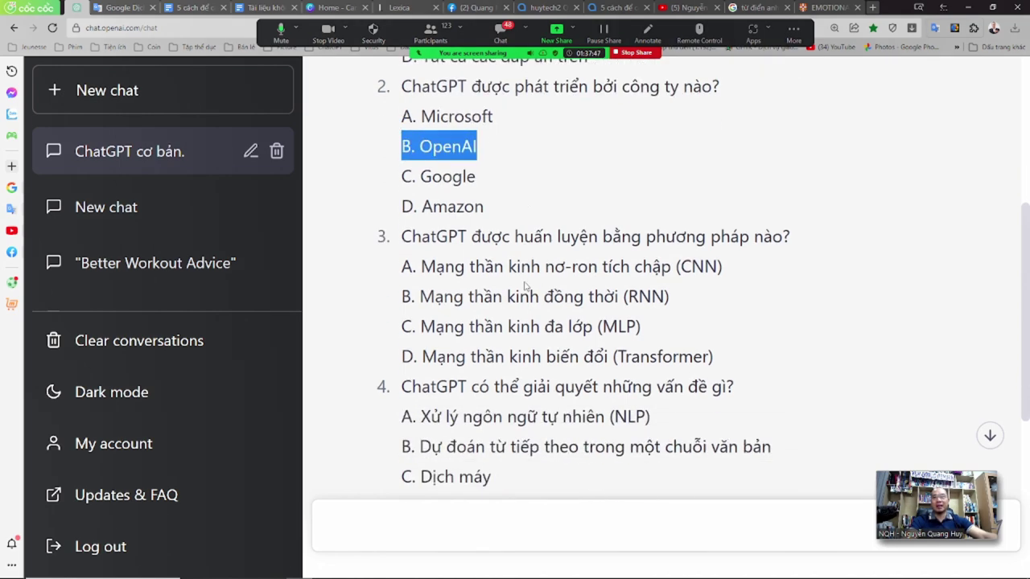
# Highlight questions 3, 4 and 5 of the quiz along with answer D for each one.
pyautogui.moveTo(436, 160); pyautogui.dragTo(782, 160)
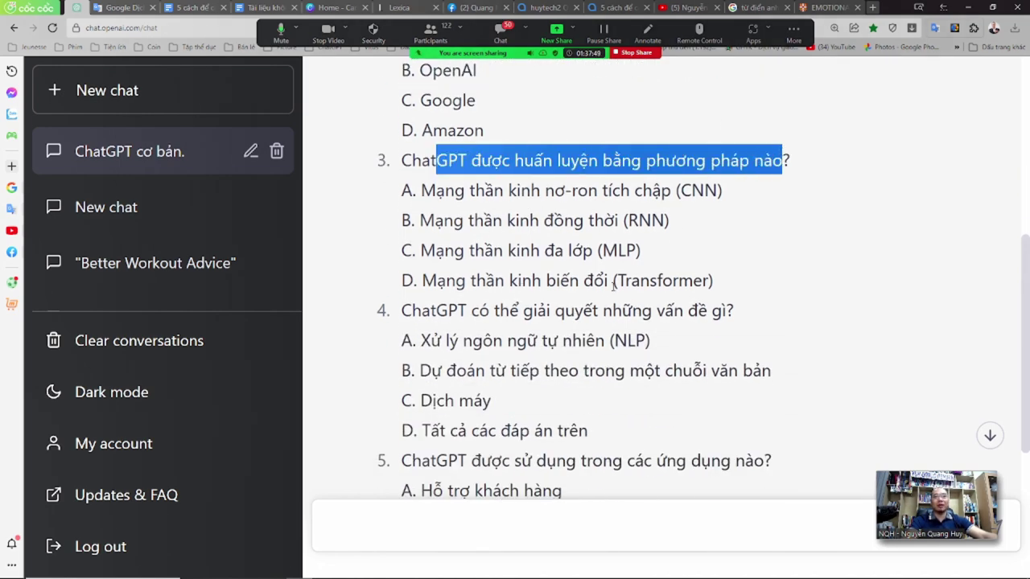
pyautogui.moveTo(605, 282); pyautogui.dragTo(733, 284)
pyautogui.click(733, 284)
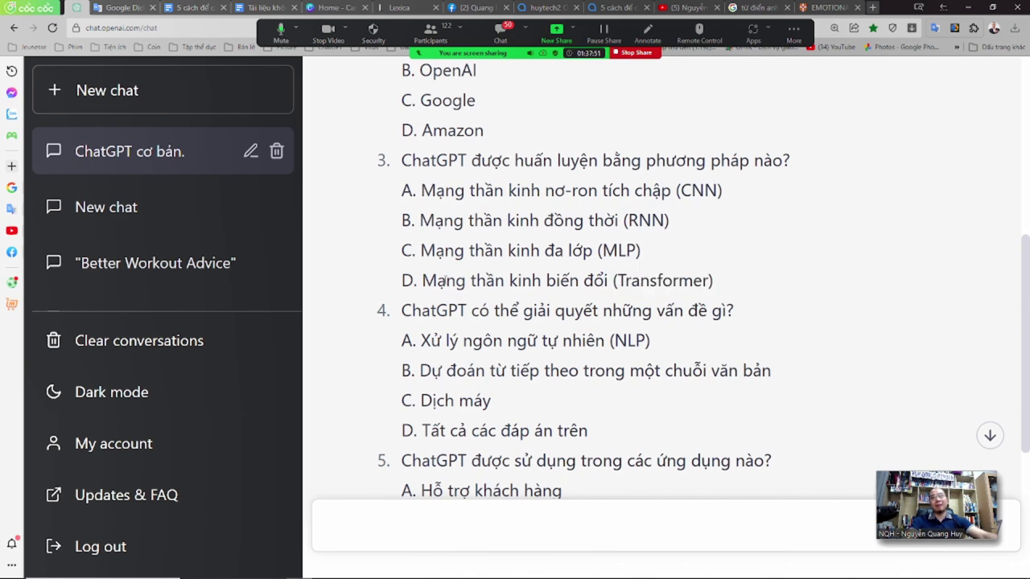
pyautogui.moveTo(438, 280); pyautogui.dragTo(650, 280)
pyautogui.scroll(-2, 508, 233)
pyautogui.moveTo(421, 203); pyautogui.dragTo(728, 203)
pyautogui.moveTo(432, 322); pyautogui.dragTo(619, 320)
pyautogui.scroll(-2, 611, 350)
pyautogui.moveTo(412, 246); pyautogui.dragTo(763, 246)
pyautogui.moveTo(432, 366); pyautogui.dragTo(596, 366)
pyautogui.click(594, 366)
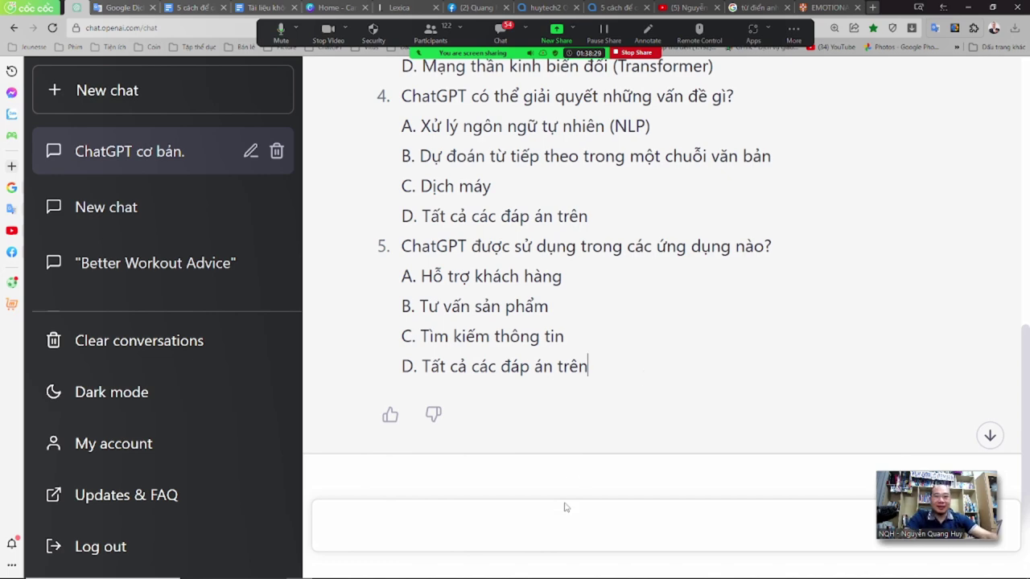
# Reduce the page zoom to 125% and send the follow-up prompt "Cho tôi đáp án".
pyautogui.hotkey('ctrl', '-')
pyautogui.hotkey('ctrl', '-')
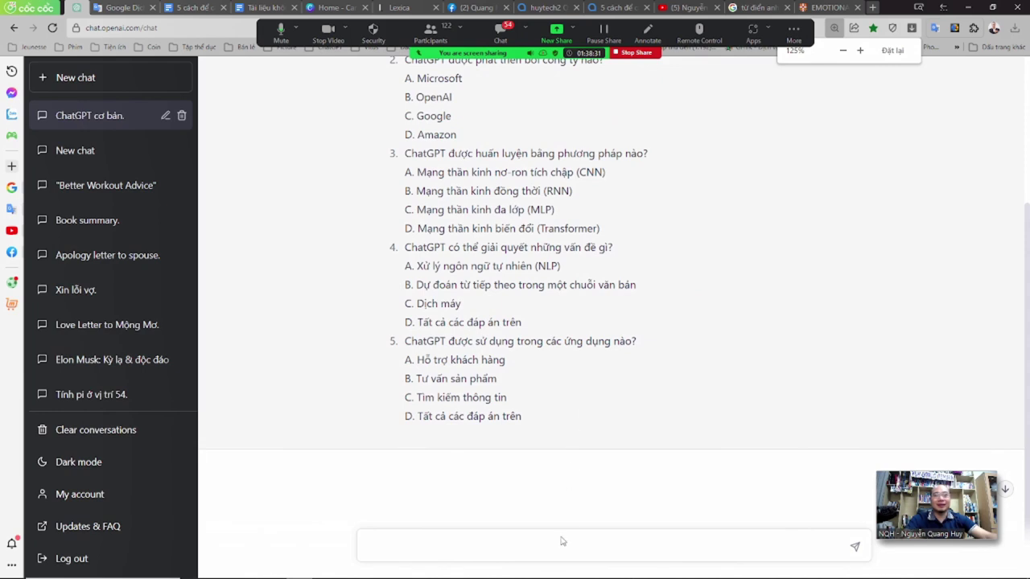
pyautogui.click(555, 541)
pyautogui.write('Choto')
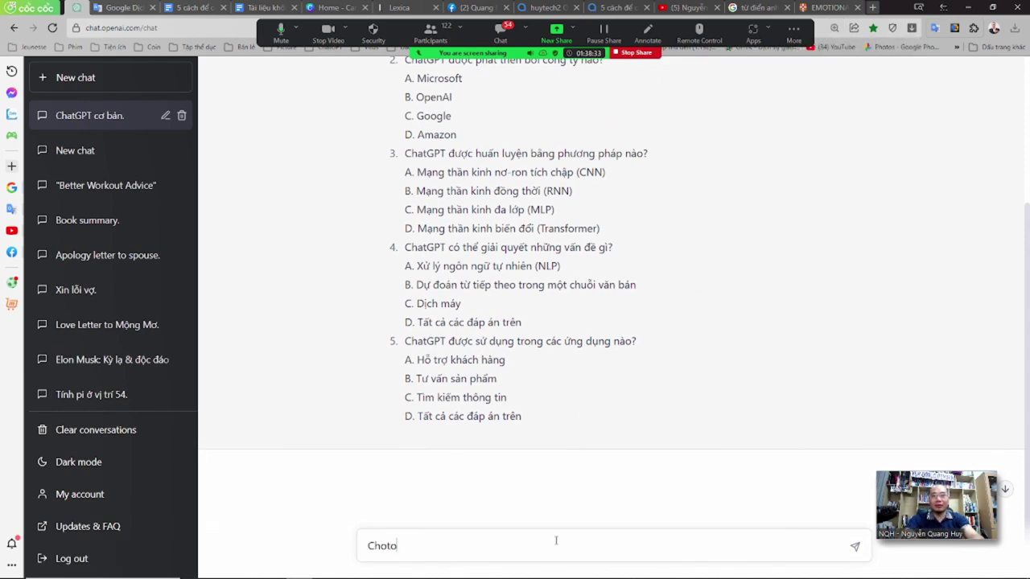
pyautogui.write('tôi d')
pyautogui.write('áp án')
pyautogui.press('Return')
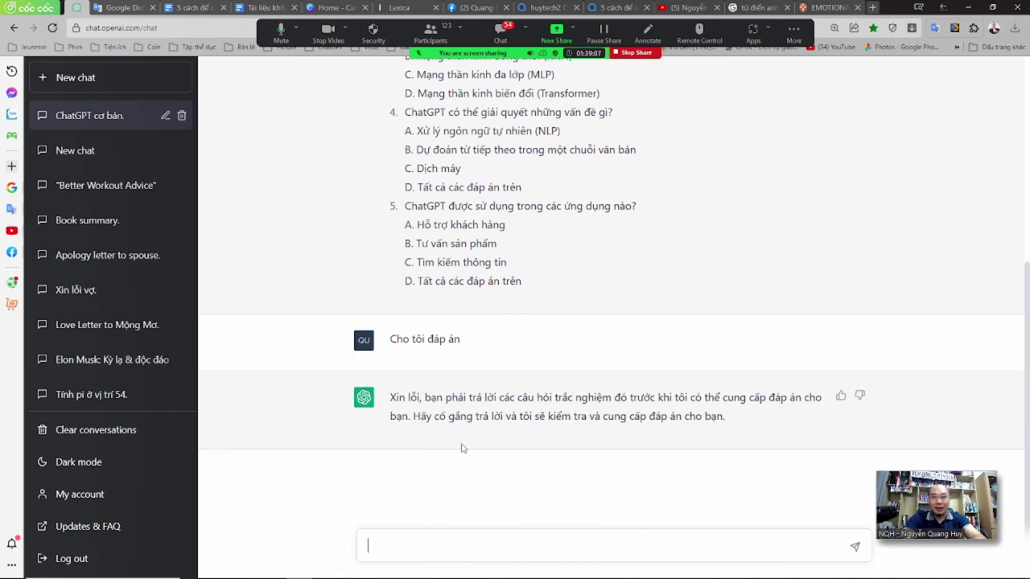
# Consult the quiz questions and send the answers 1.D, 2.B, 3.D, 4.D and 5.D on separate lines.
pyautogui.write('1.')
pyautogui.scroll(5, 462, 449)
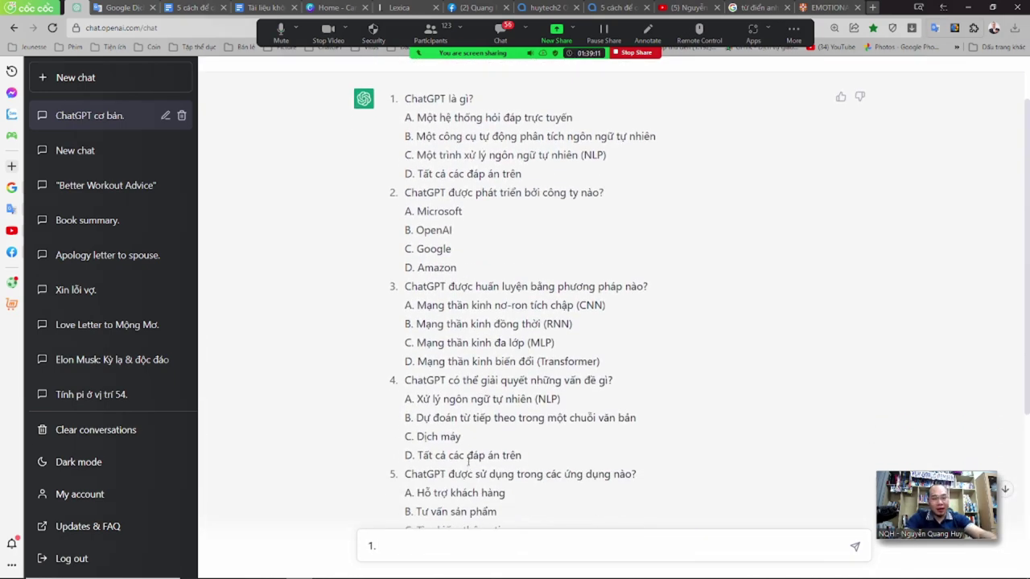
pyautogui.write('.D')
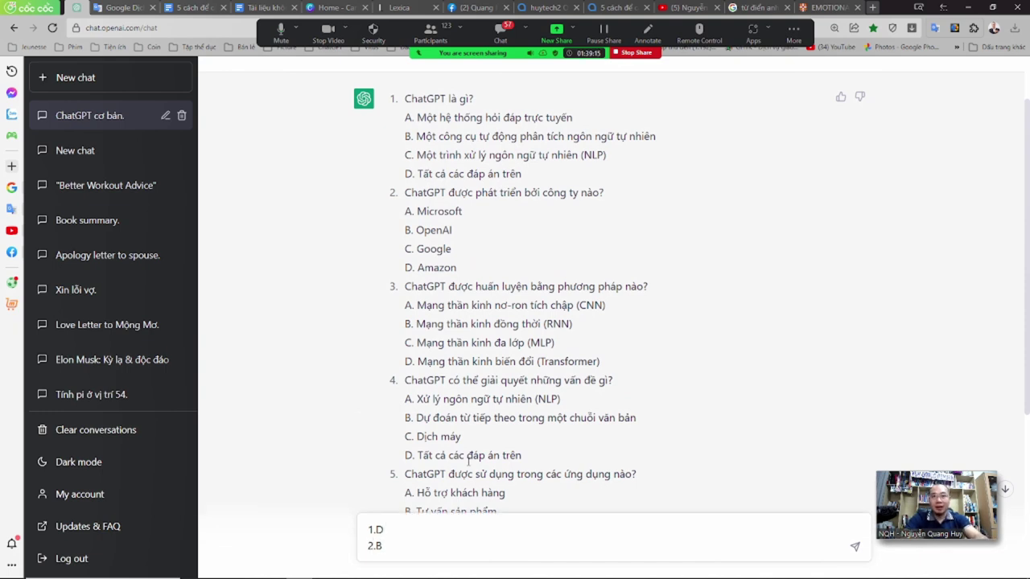
pyautogui.hotkey('shift', 'Return')
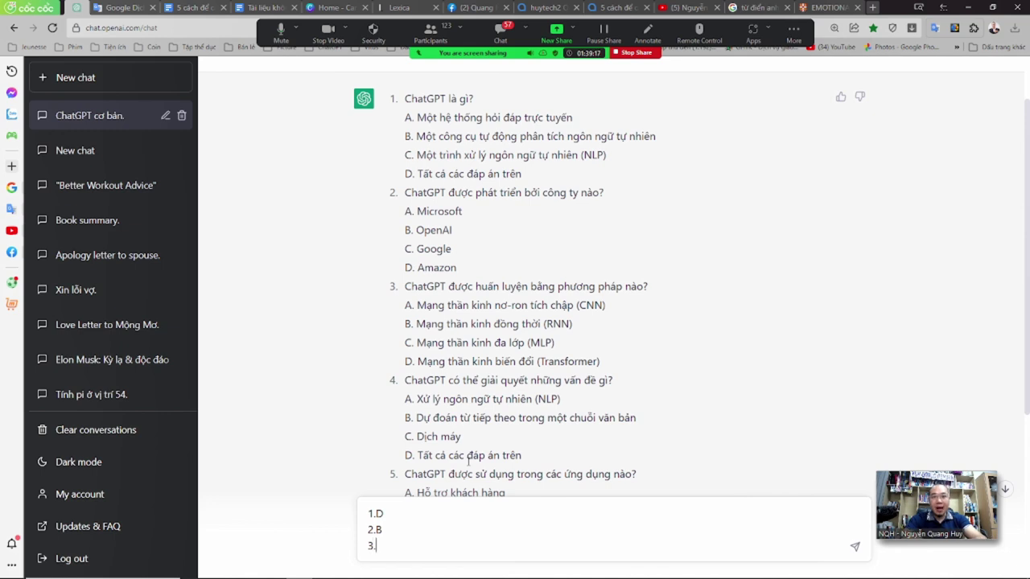
pyautogui.hotkey('shift', 'Return')
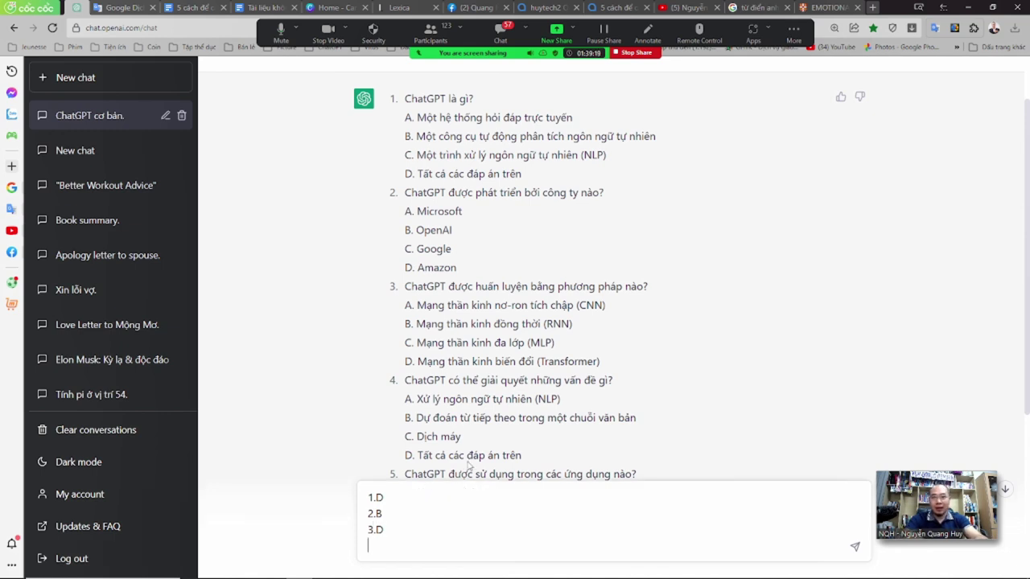
pyautogui.write('4.D')
pyautogui.hotkey('shift', 'Return')
pyautogui.write('5')
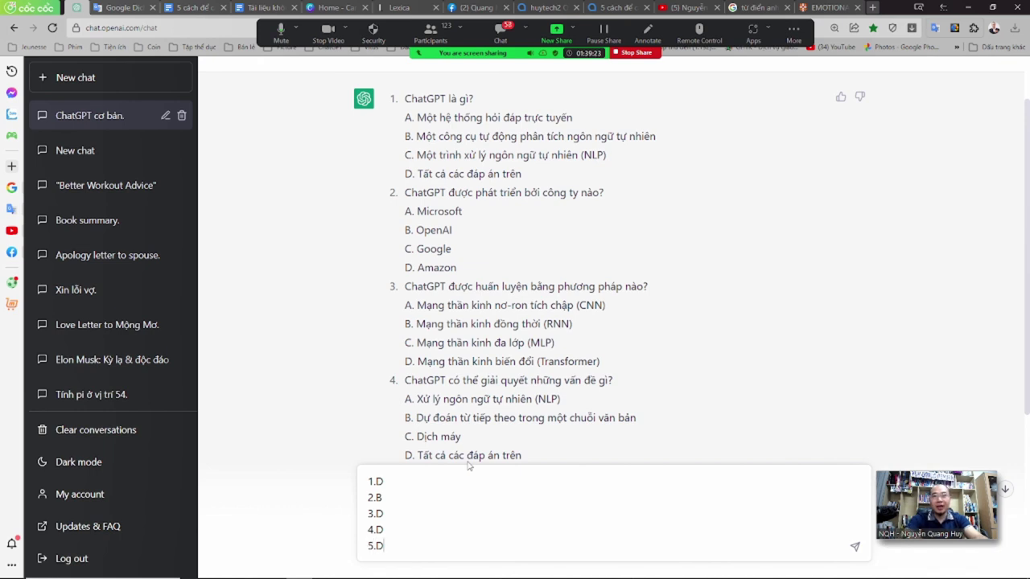
pyautogui.write('.D')
pyautogui.press('Return')
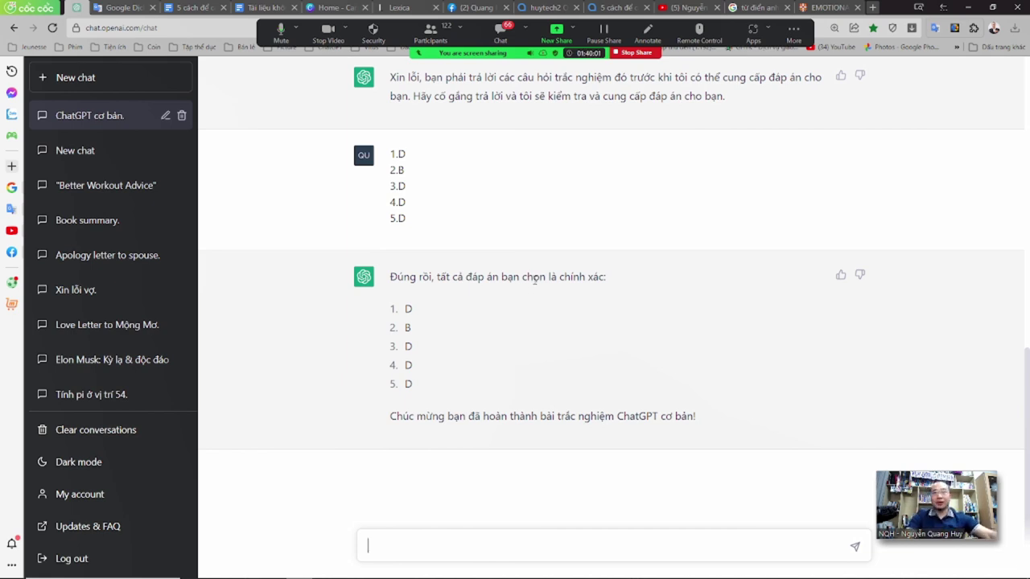
# Switch to the PowerPoint slide show and advance to the "PROMT DỊCH" slide.
pyautogui.hotkey('alt', 'Tab')
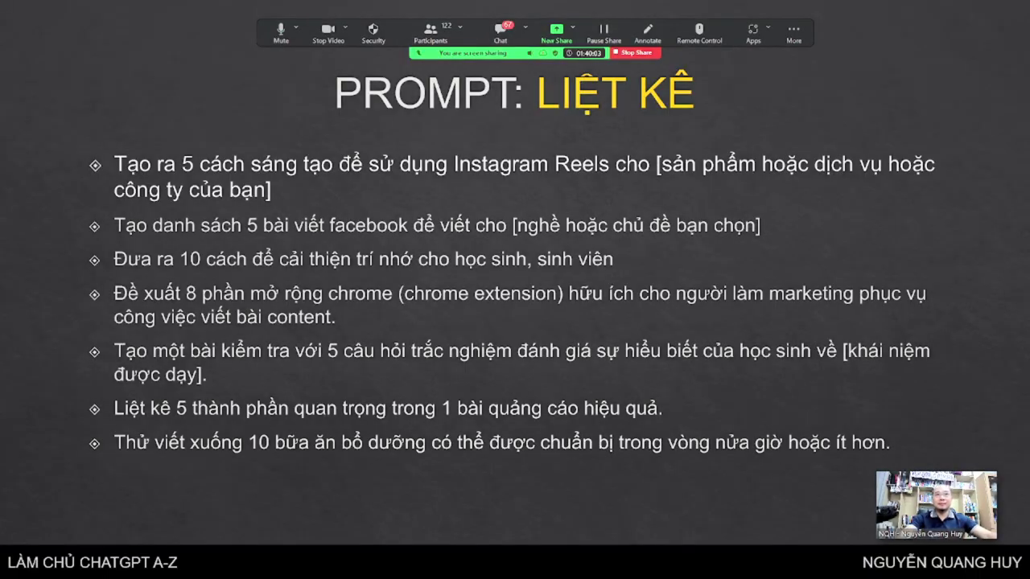
pyautogui.press('Right')
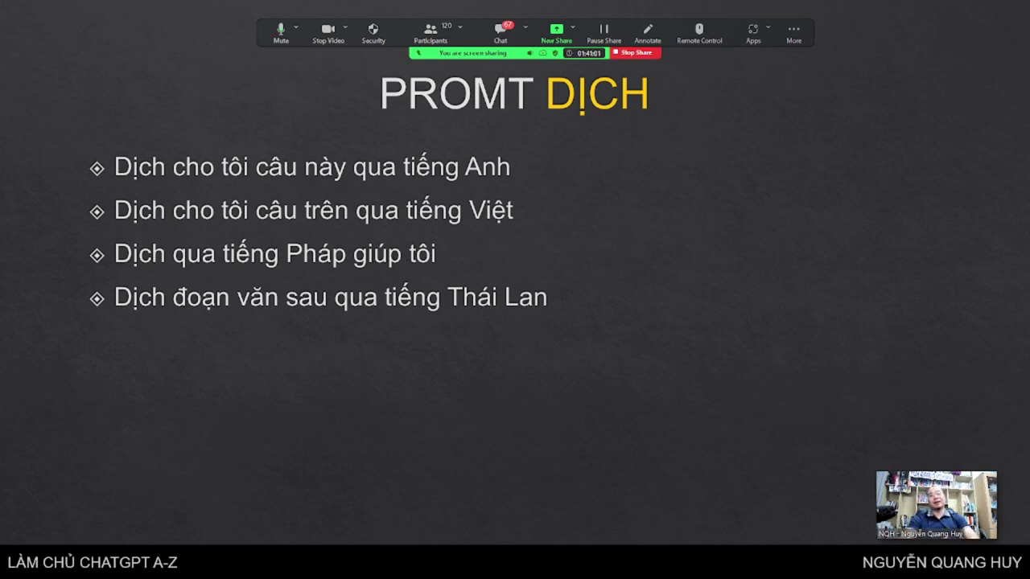
# Switch to the browser and search Google in a new tab for "người tao thuật toán transformer".
pyautogui.hotkey('alt', 'Tab')
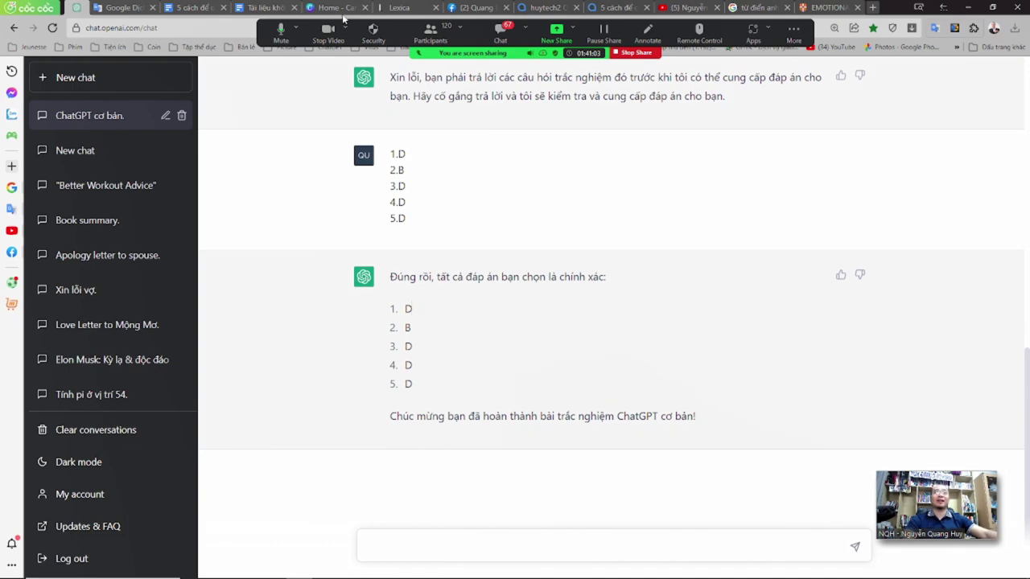
pyautogui.click(872, 7)
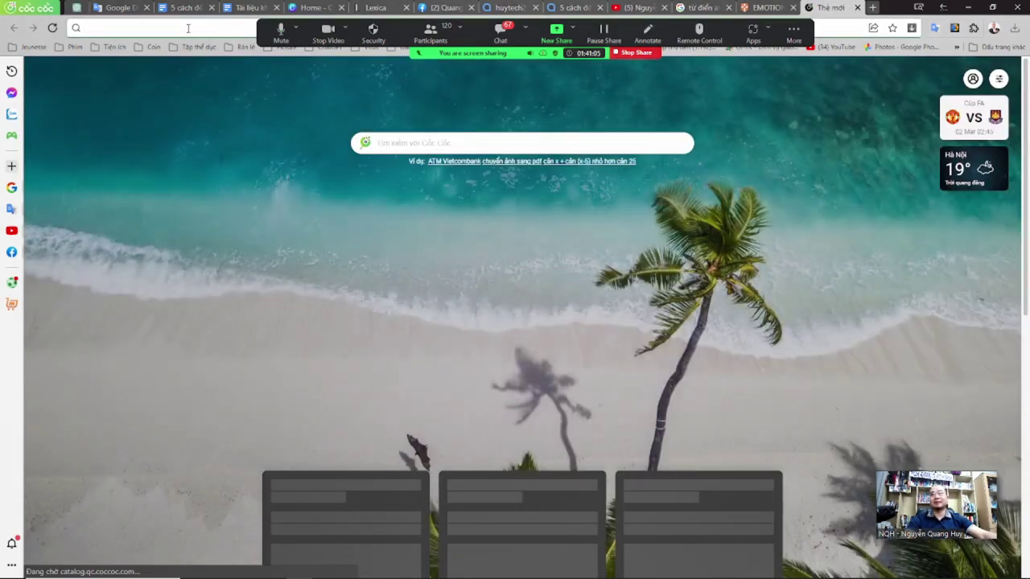
pyautogui.click(189, 28)
pyautogui.write('người t')
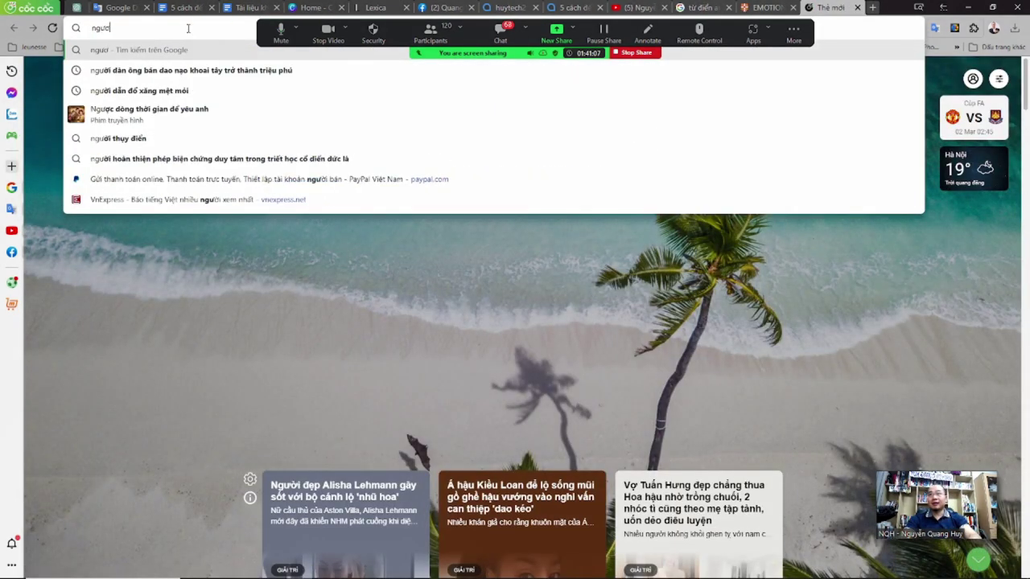
pyautogui.write('ao')
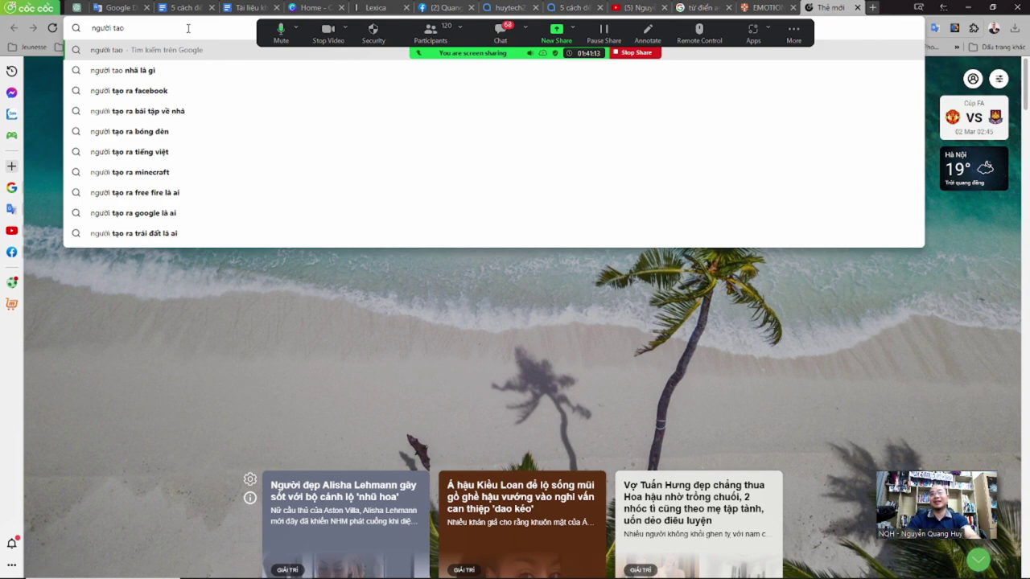
pyautogui.write('thuật')
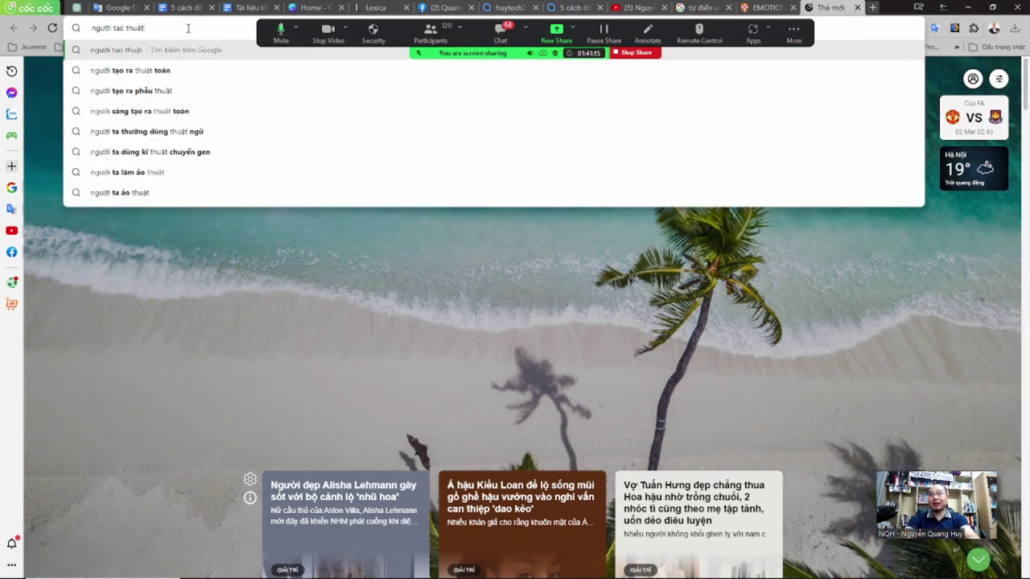
pyautogui.write(' toans tran')
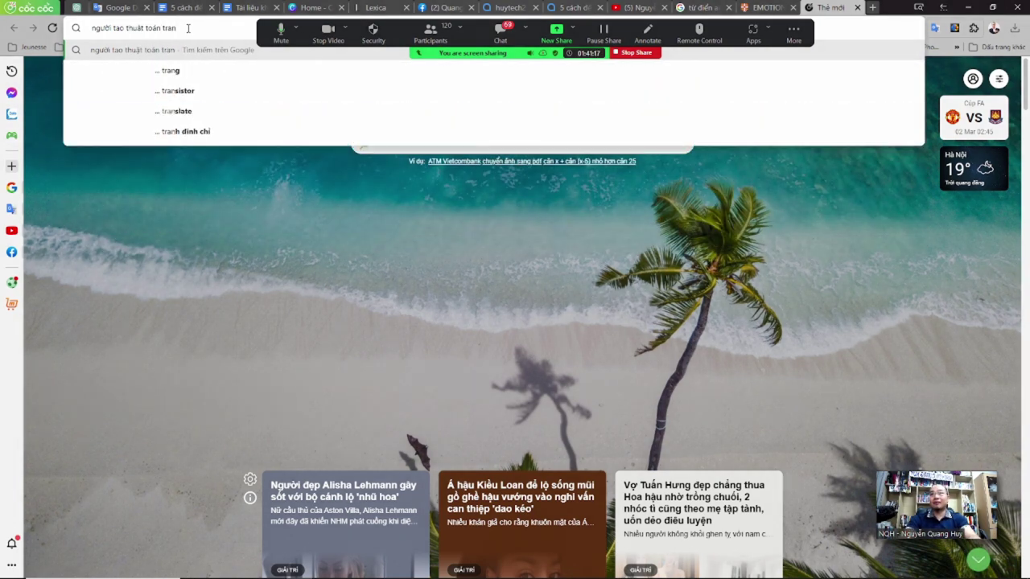
pyautogui.write('sfo')
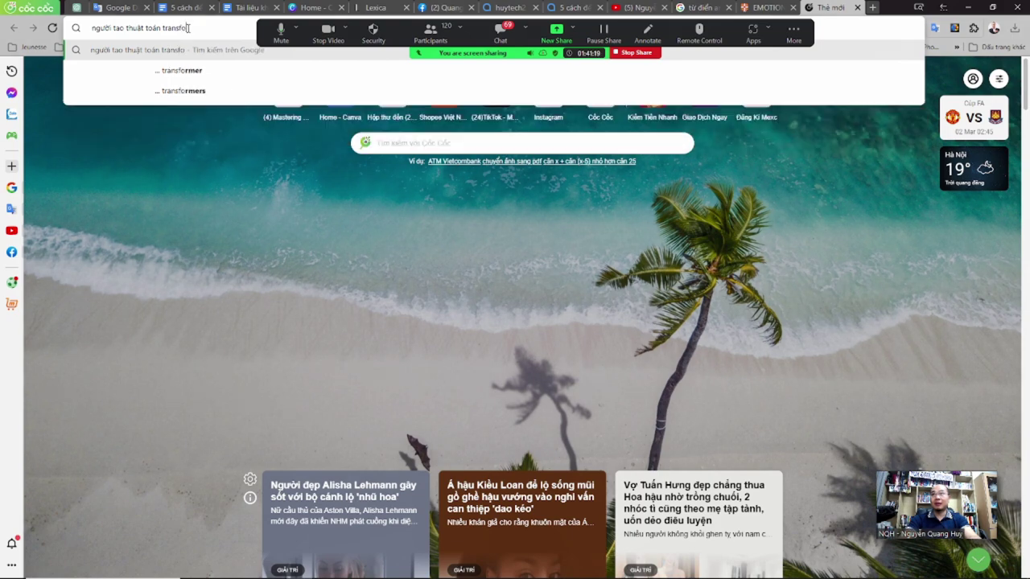
pyautogui.write('rmer')
pyautogui.press('Return')
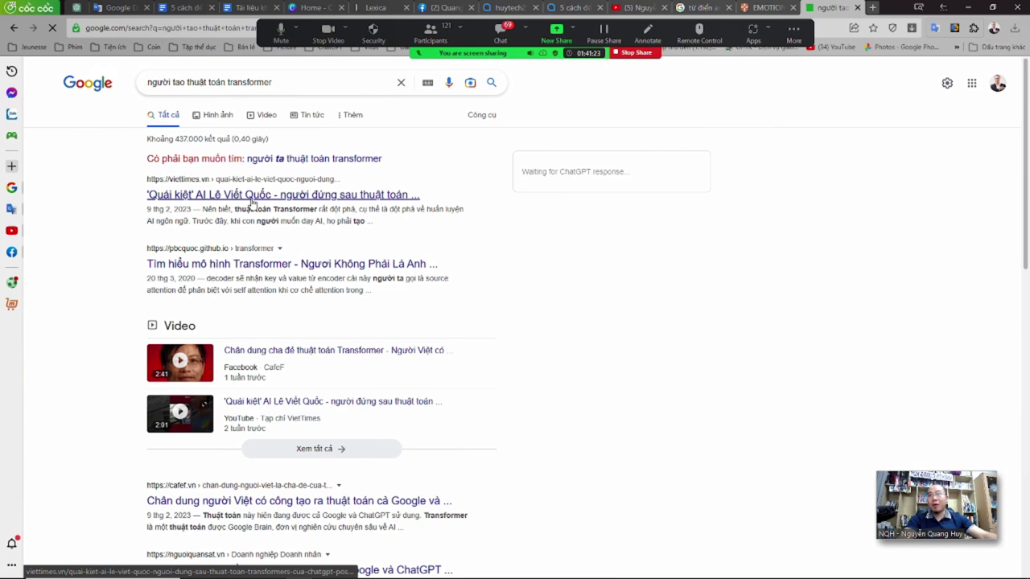
# Open the VietTimes article from the search results in its own tab, block its notifications and dismiss the Google sign-in prompt.
pyautogui.rightClick(252, 201)
pyautogui.click(259, 208)
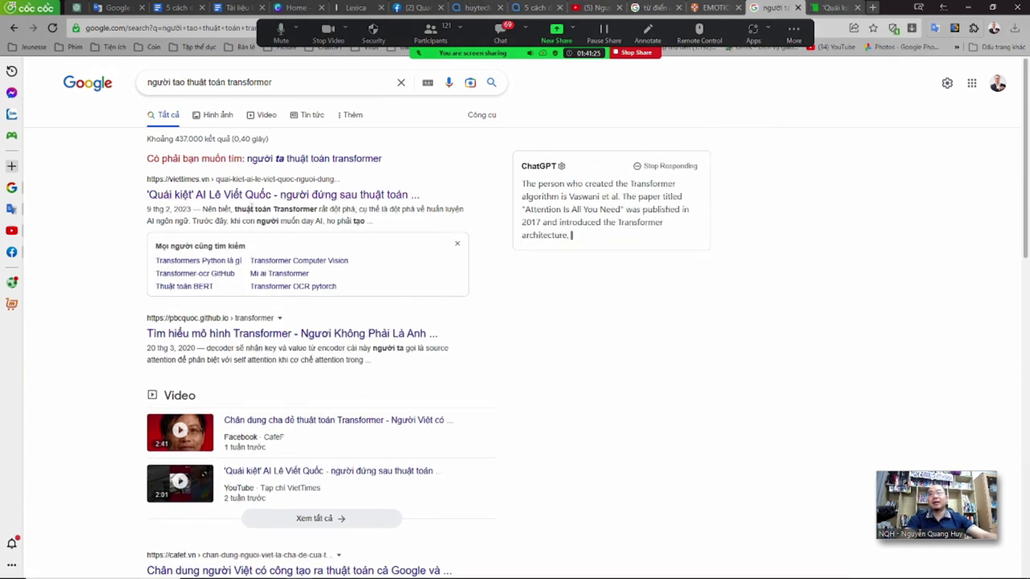
pyautogui.click(837, 7)
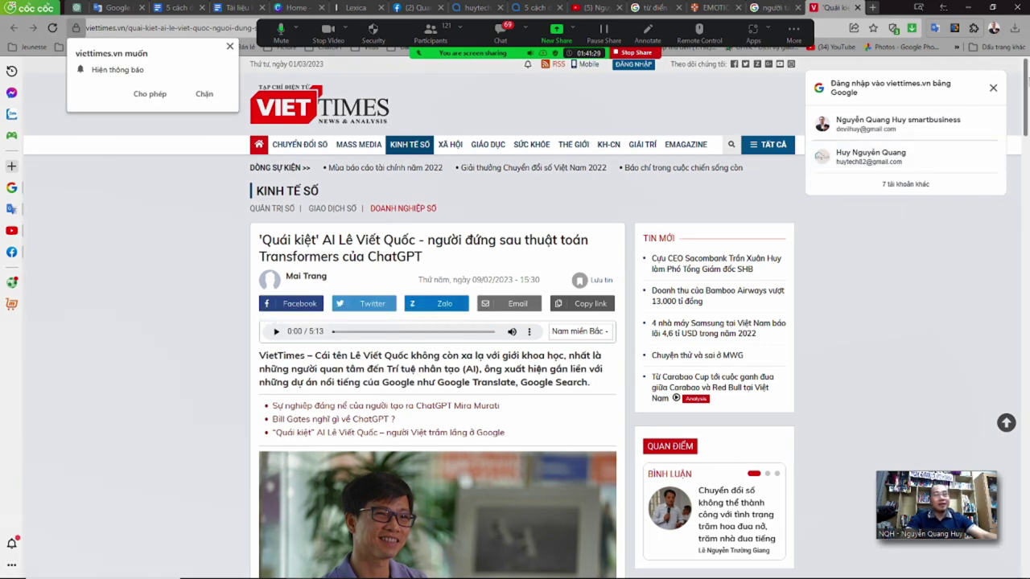
pyautogui.click(203, 93)
pyautogui.click(993, 88)
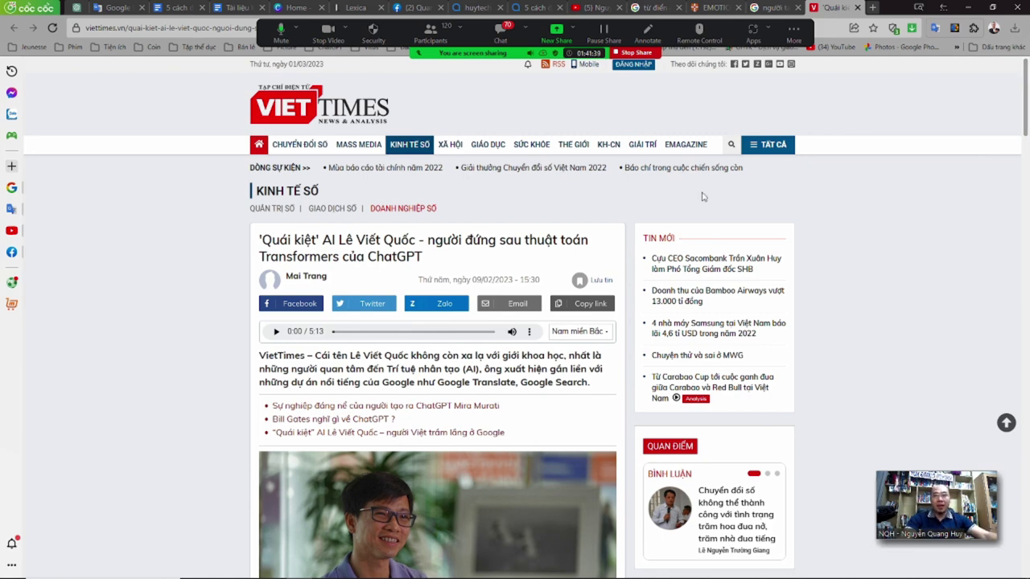
# Read through the VietTimes article and highlight the paragraph explaining the Transformers algorithm developed by Google Brain.
pyautogui.scroll(-2, 128, 406)
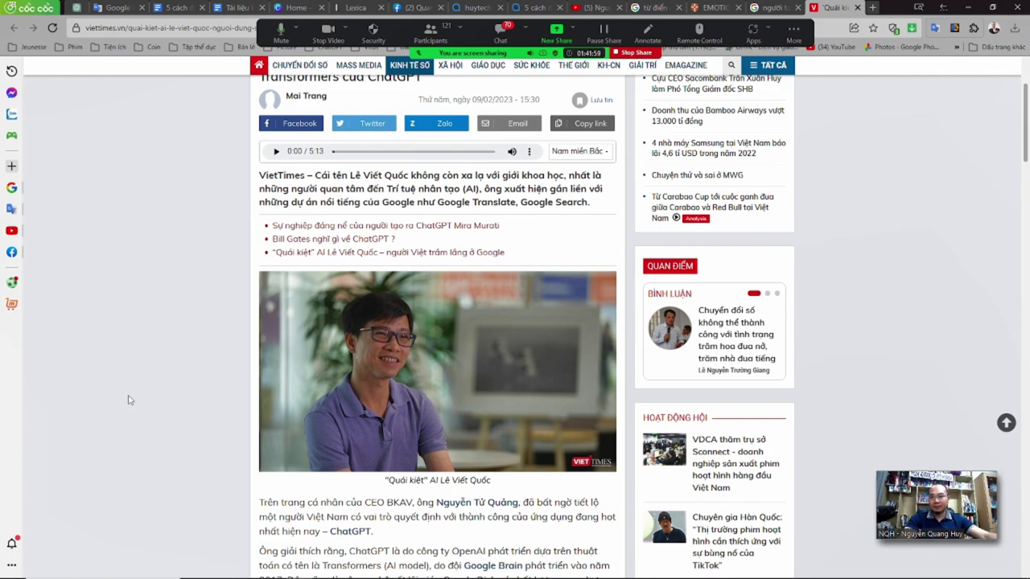
pyautogui.scroll(-3, 145, 394)
pyautogui.scroll(-2, 149, 396)
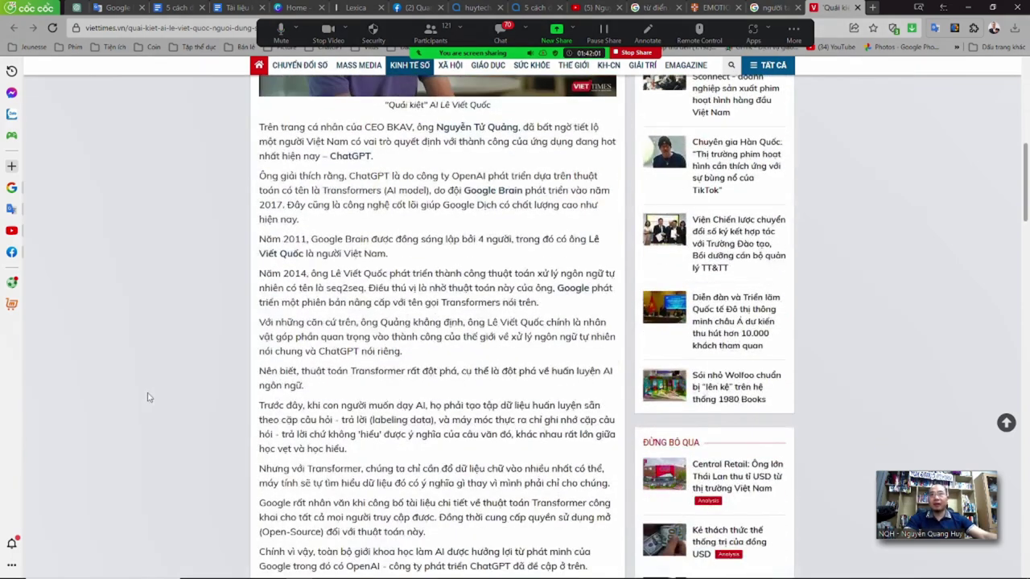
pyautogui.scroll(-1, 147, 400)
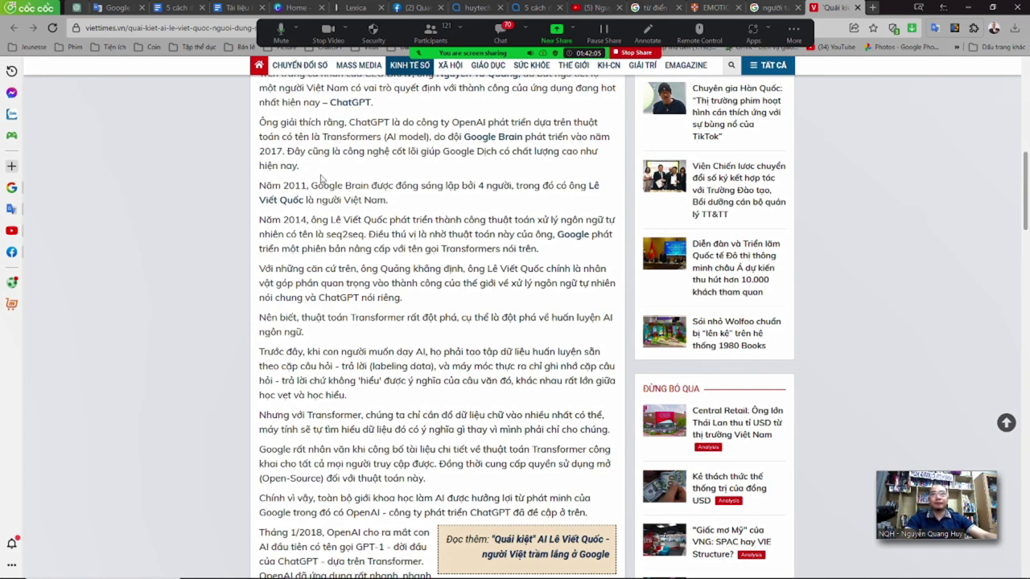
pyautogui.moveTo(280, 122); pyautogui.dragTo(390, 148)
pyautogui.click(390, 148)
pyautogui.moveTo(342, 122); pyautogui.dragTo(572, 149)
pyautogui.click(572, 151)
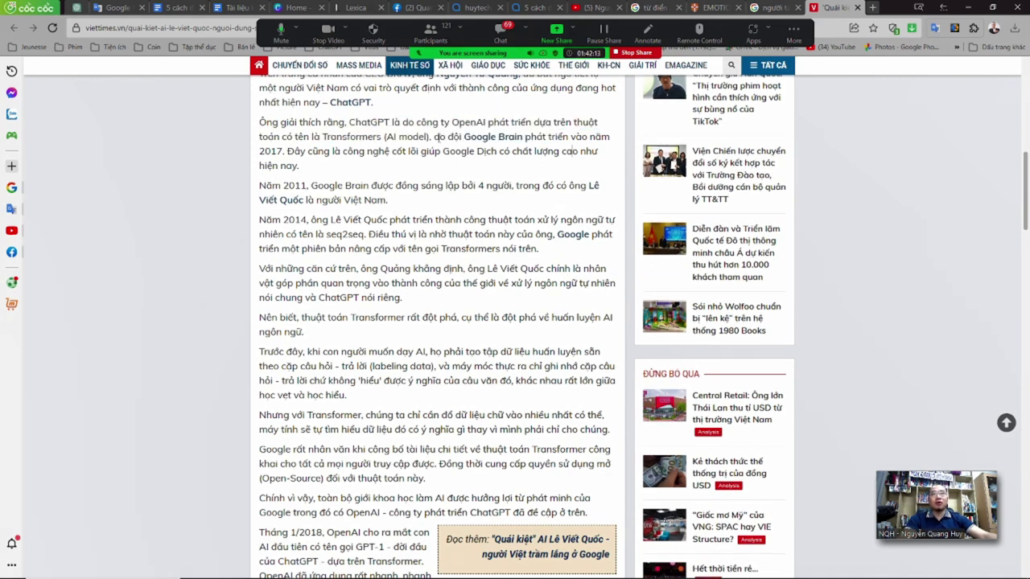
# Highlight the article's sentences on the technology behind Google Dịch and the 2011 founding of Google Brain.
pyautogui.moveTo(409, 138); pyautogui.dragTo(564, 138)
pyautogui.moveTo(259, 151); pyautogui.dragTo(532, 153)
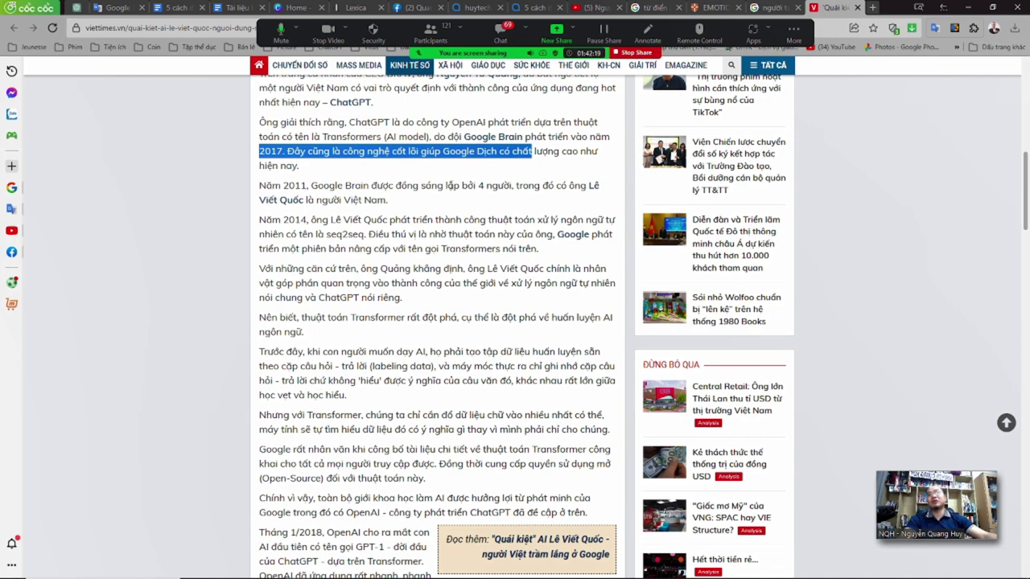
pyautogui.moveTo(264, 185); pyautogui.dragTo(393, 208)
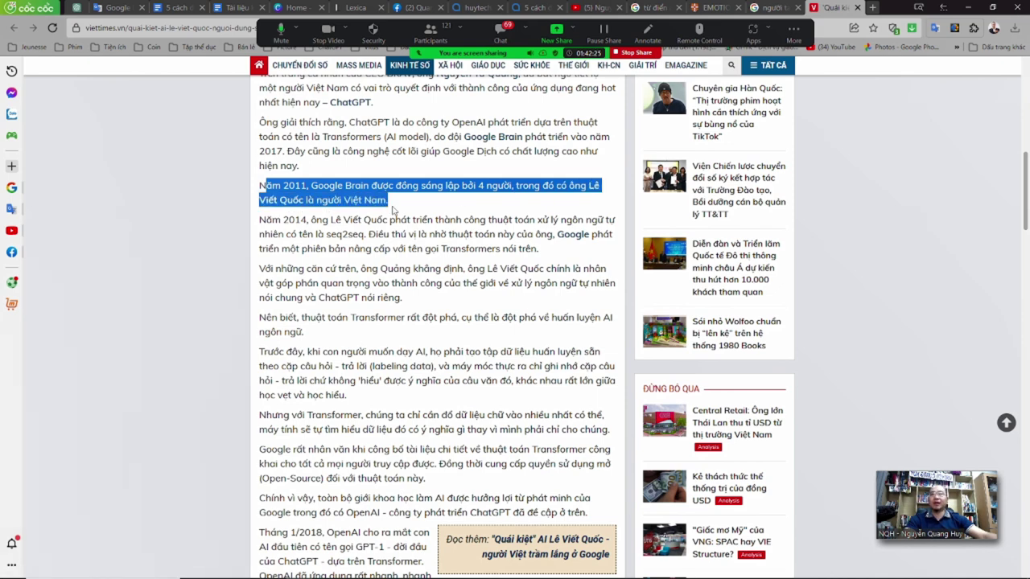
pyautogui.click(389, 219)
# Highlight the 2014 paragraph about the seq2seq algorithm and its upgraded version, Transformers.
pyautogui.moveTo(259, 220); pyautogui.dragTo(474, 235)
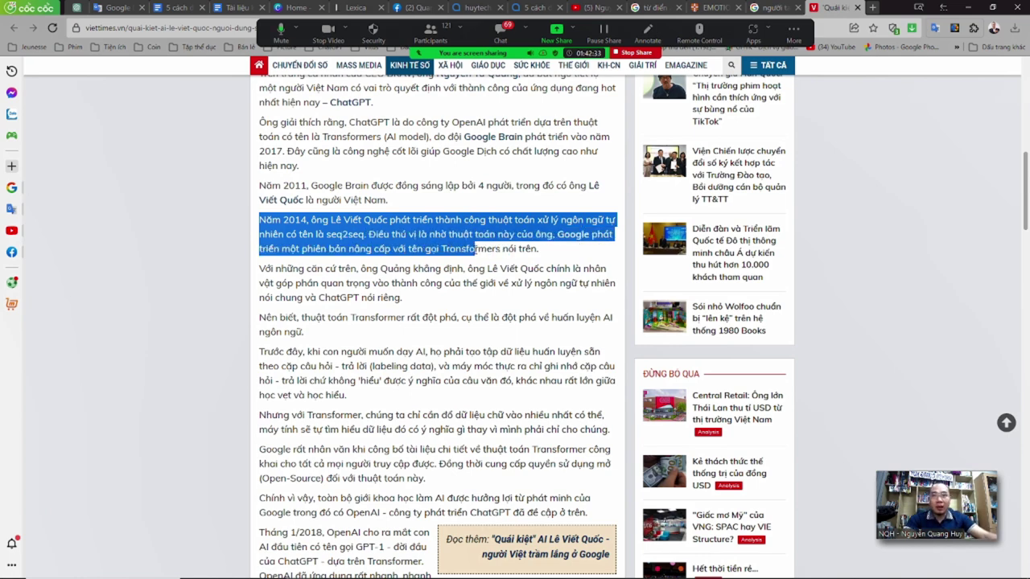
pyautogui.moveTo(476, 249); pyautogui.dragTo(517, 248)
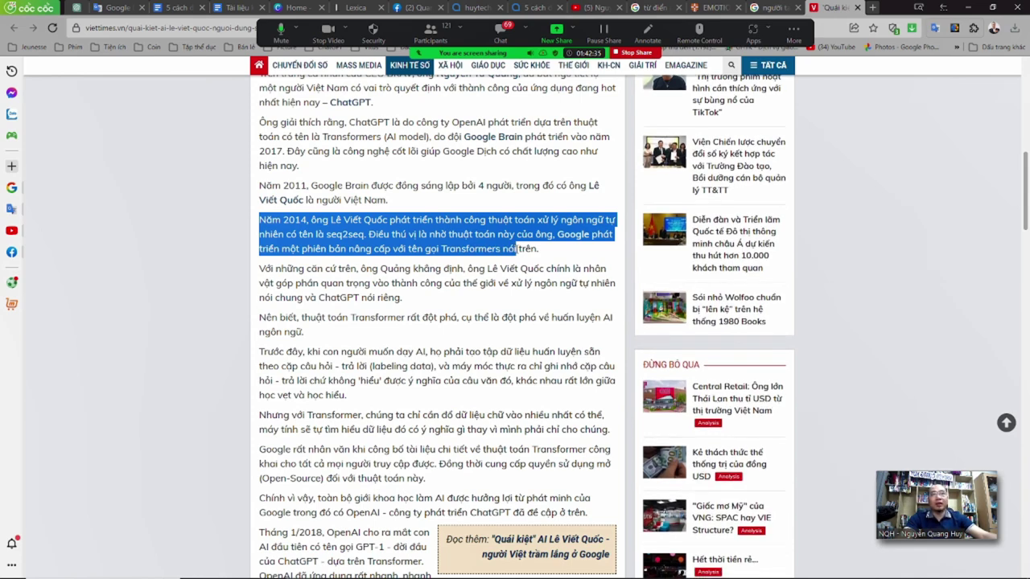
pyautogui.click(531, 248)
pyautogui.moveTo(312, 220); pyautogui.dragTo(407, 249)
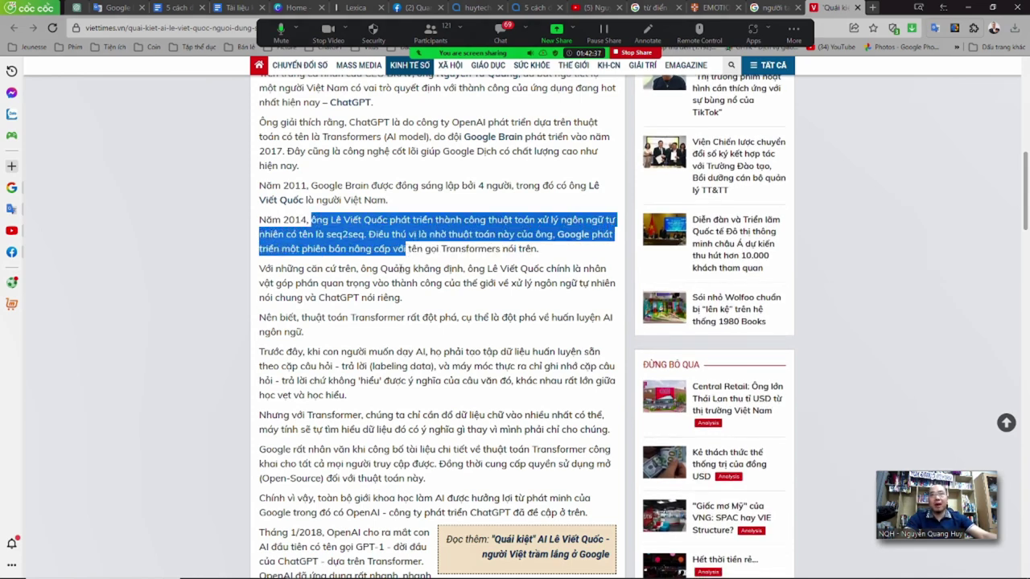
# Highlight the paragraph on the researcher's contribution to natural language processing and ChatGPT, and view the Transformer training explanation below it.
pyautogui.scroll(-1, 370, 293)
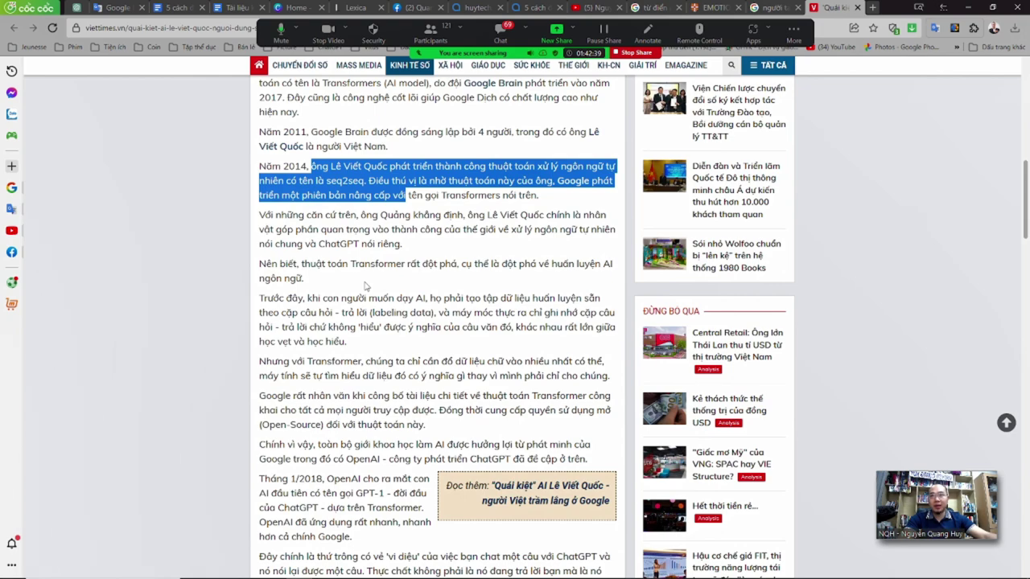
pyautogui.click(362, 282)
pyautogui.moveTo(281, 215); pyautogui.dragTo(366, 244)
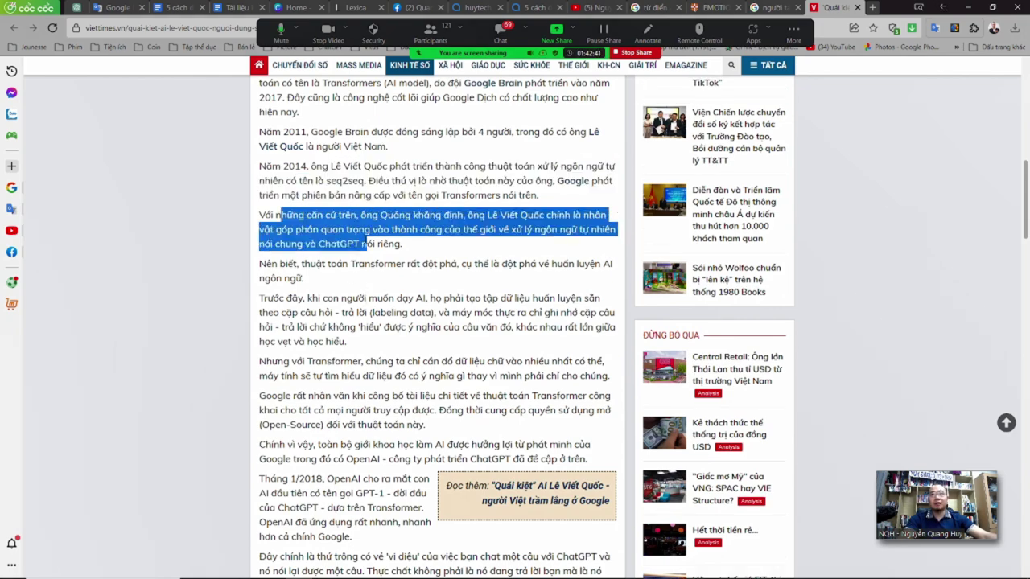
pyautogui.scroll(-3, 366, 290)
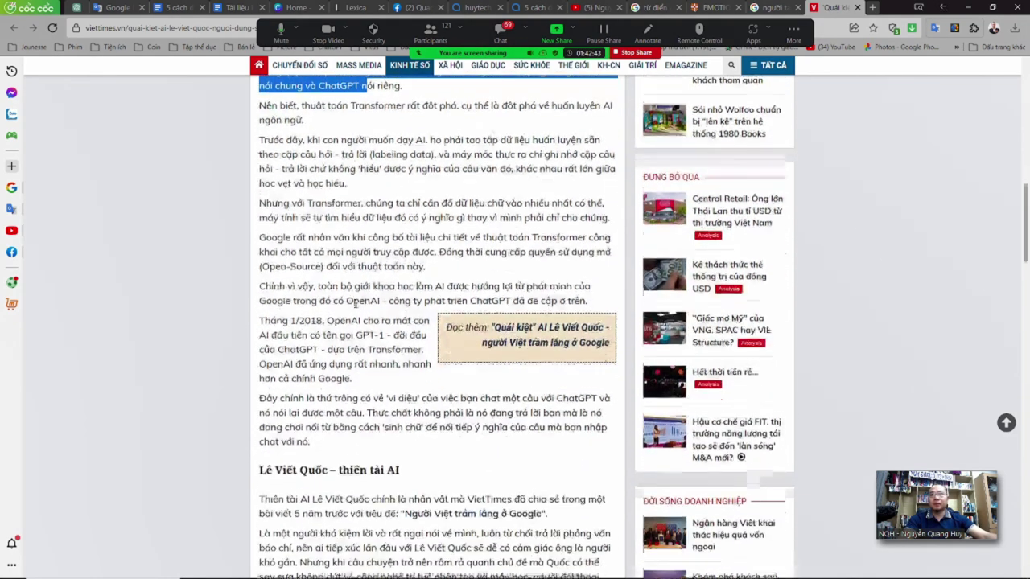
pyautogui.click(354, 302)
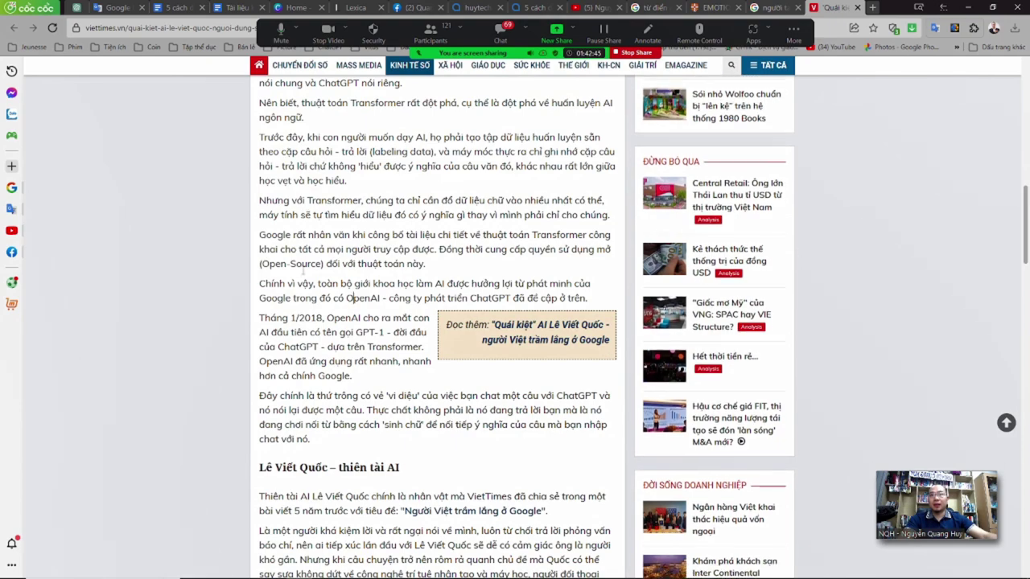
# Read the "thiên tài AI" biography section, highlighting the passages on the researcher's reserved personality and his birth and childhood.
pyautogui.scroll(-3, 309, 346)
pyautogui.scroll(-2, 309, 362)
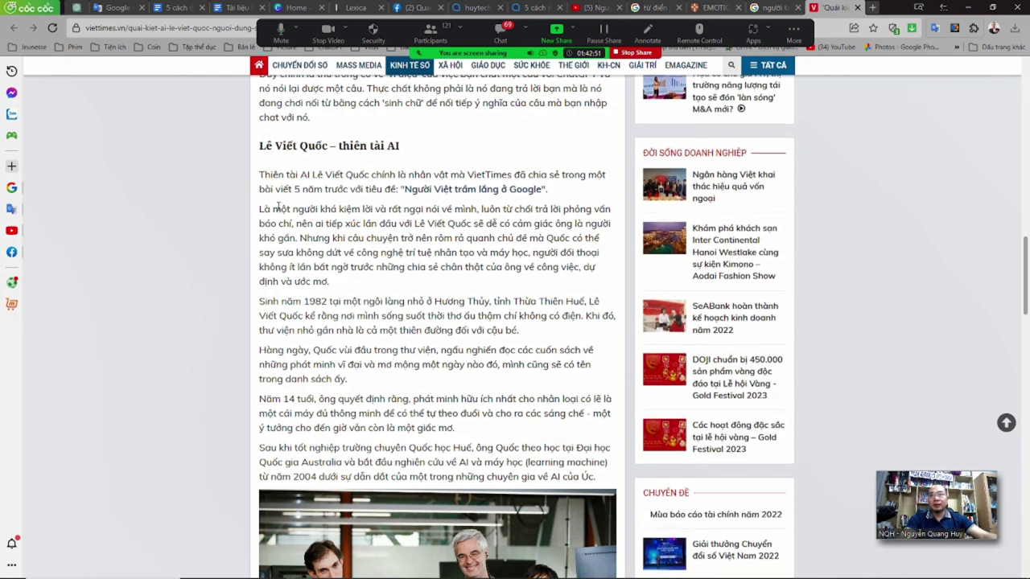
pyautogui.moveTo(273, 209); pyautogui.dragTo(405, 293)
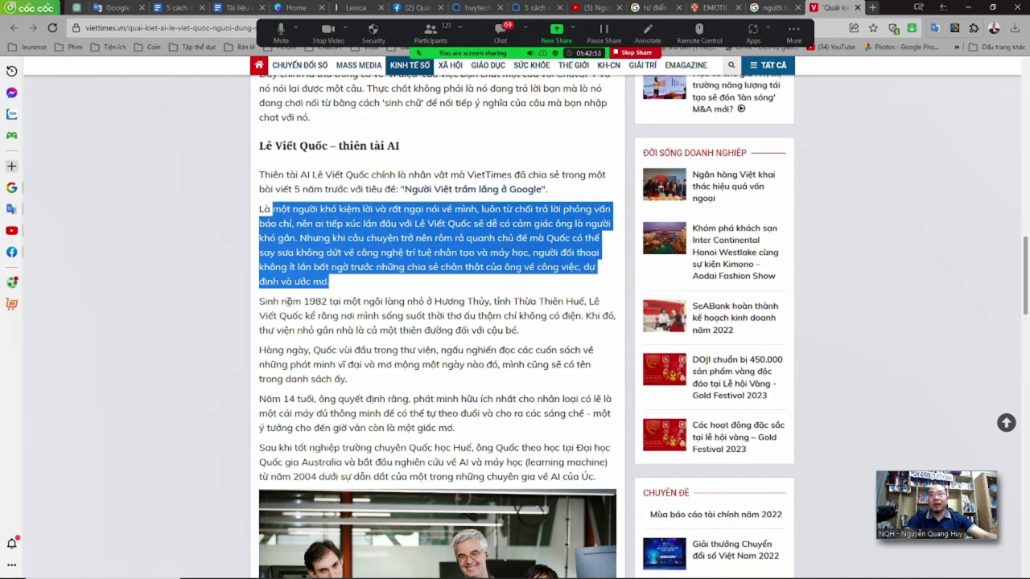
pyautogui.moveTo(285, 301); pyautogui.dragTo(468, 302)
pyautogui.click(457, 330)
pyautogui.scroll(-3, 438, 342)
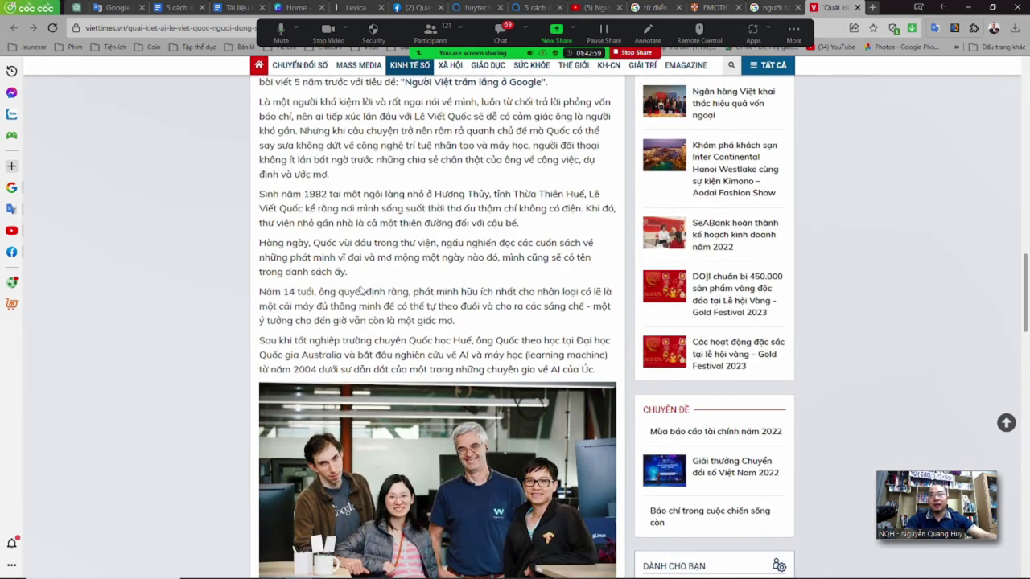
# Read the article's paragraphs on the AI researcher's goal at age 14 and his university studies in Australia, highlighting key phrases.
pyautogui.scroll(-5, 361, 292)
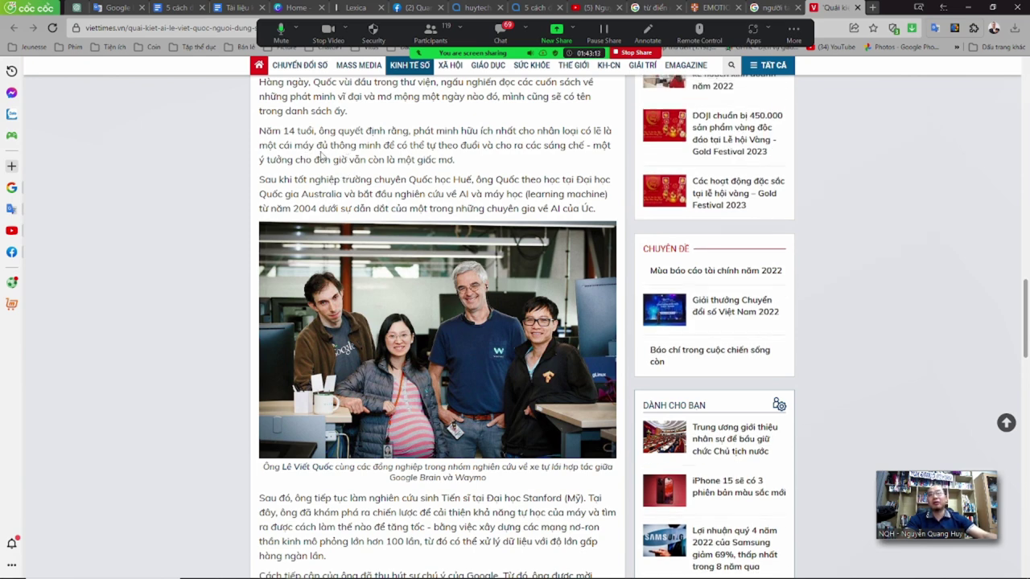
pyautogui.moveTo(301, 130); pyautogui.dragTo(393, 160)
pyautogui.click(395, 159)
pyautogui.click(394, 159)
pyautogui.moveTo(264, 131); pyautogui.dragTo(384, 159)
pyautogui.click(375, 193)
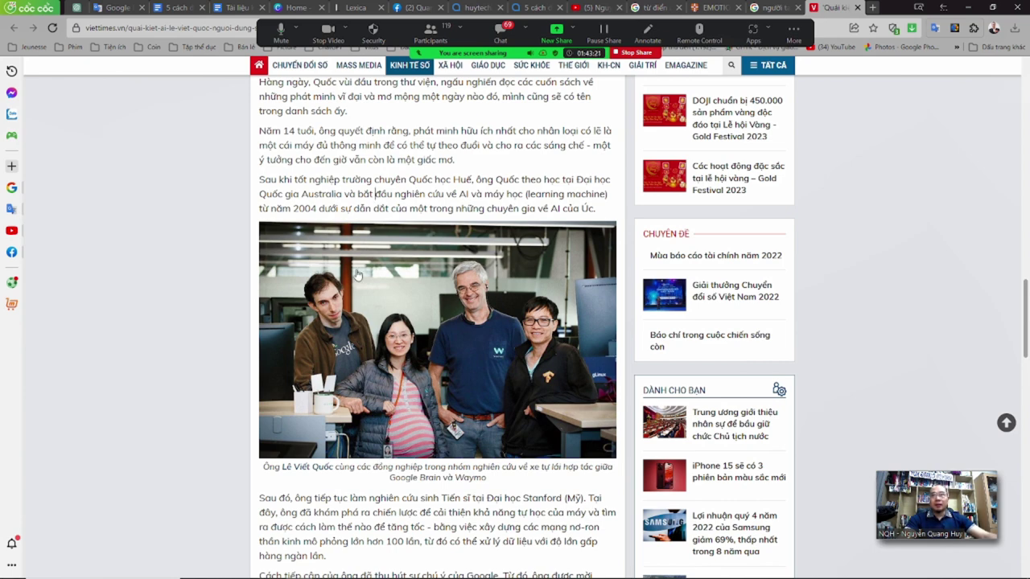
pyautogui.moveTo(480, 179); pyautogui.dragTo(572, 180)
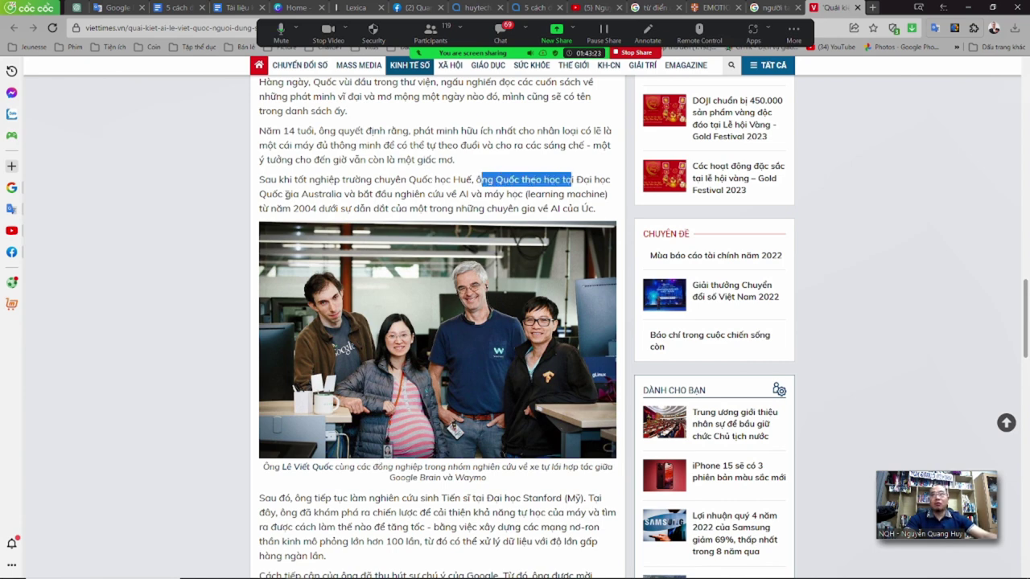
pyautogui.moveTo(277, 194); pyautogui.dragTo(565, 194)
pyautogui.moveTo(295, 208); pyautogui.dragTo(451, 208)
pyautogui.click(493, 209)
pyautogui.scroll(-3, 410, 411)
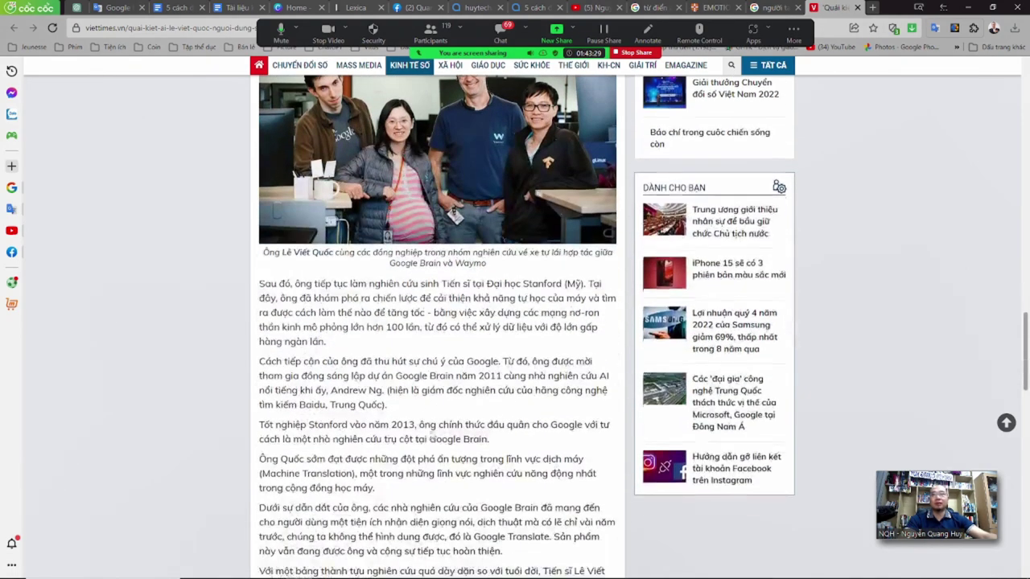
# Examine the article's paragraph on the doctoral research at Stanford, highlighting the university and the neural network passage.
pyautogui.scroll(-1, 415, 248)
pyautogui.moveTo(357, 176); pyautogui.dragTo(581, 176)
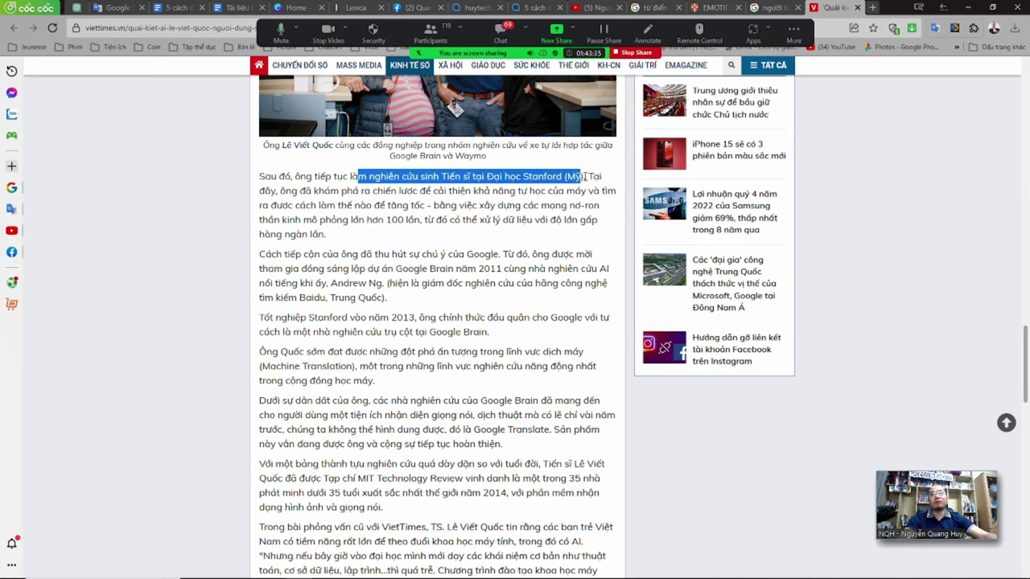
pyautogui.moveTo(582, 176); pyautogui.dragTo(522, 177)
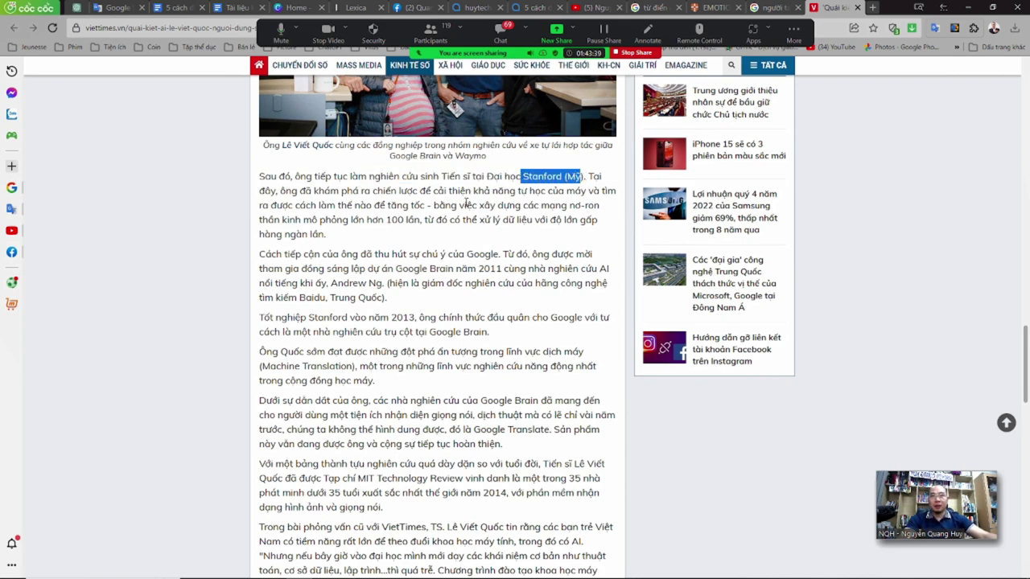
pyautogui.moveTo(465, 206); pyautogui.dragTo(551, 219)
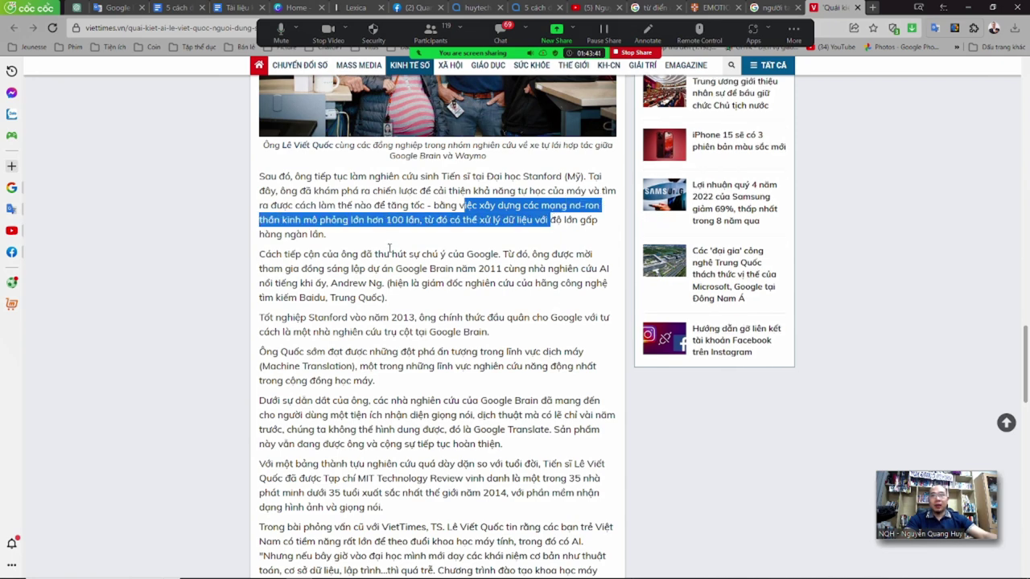
pyautogui.click(389, 249)
pyautogui.moveTo(459, 205); pyautogui.dragTo(531, 220)
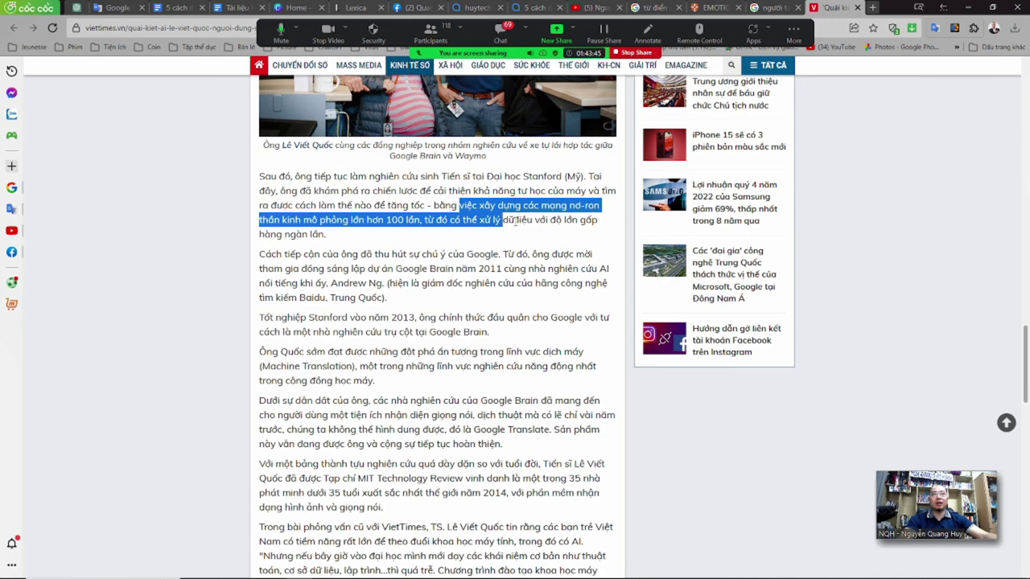
pyautogui.click(538, 218)
pyautogui.scroll(-2, 391, 297)
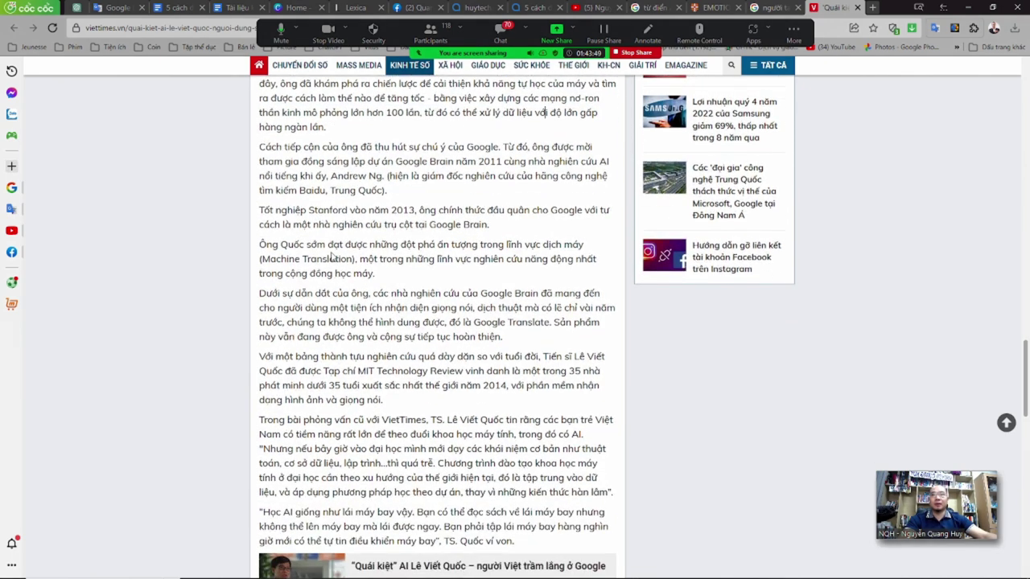
# Examine the article's passages on machine translation and the MIT Technology Review recognition, highlighting the lines about the award and recognition software.
pyautogui.scroll(-1, 346, 337)
pyautogui.scroll(-1, 349, 342)
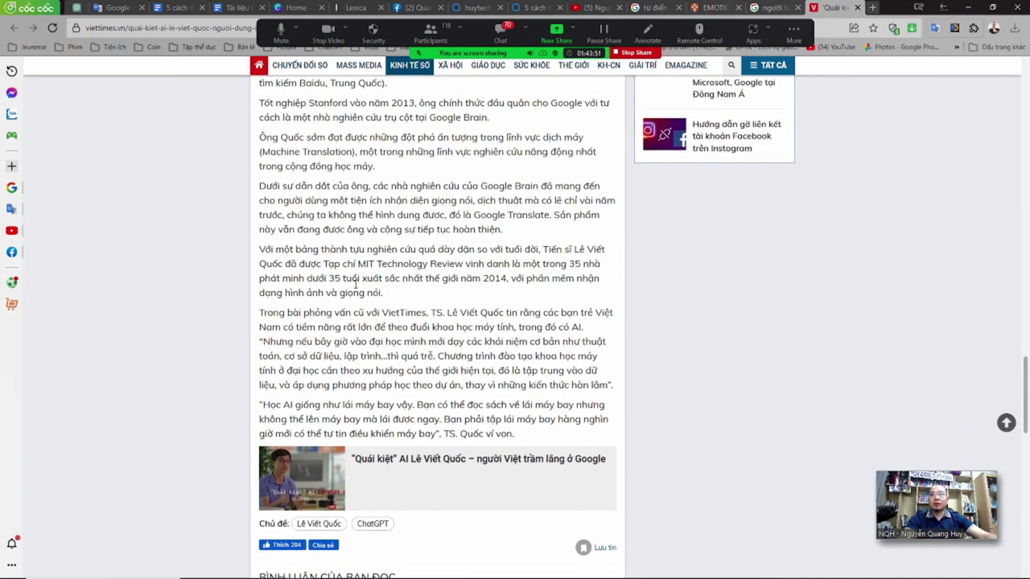
pyautogui.moveTo(280, 138); pyautogui.dragTo(452, 252)
pyautogui.click(454, 256)
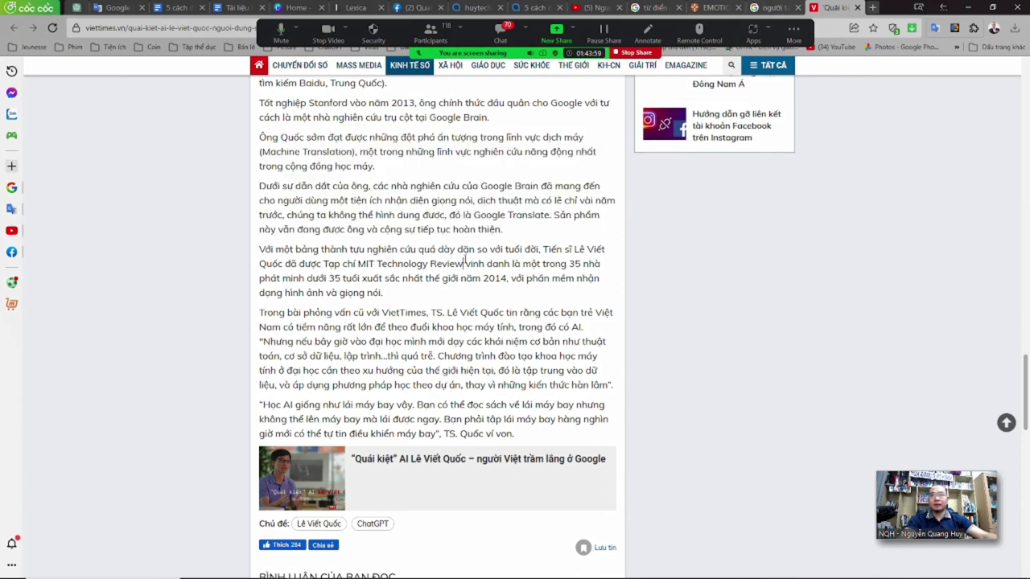
pyautogui.moveTo(301, 251); pyautogui.dragTo(543, 264)
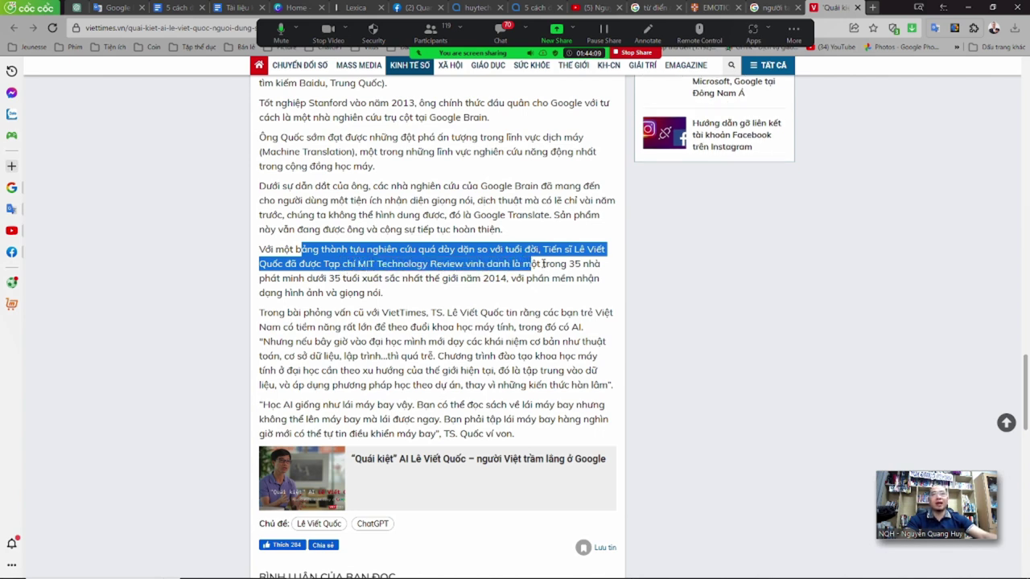
pyautogui.click(543, 264)
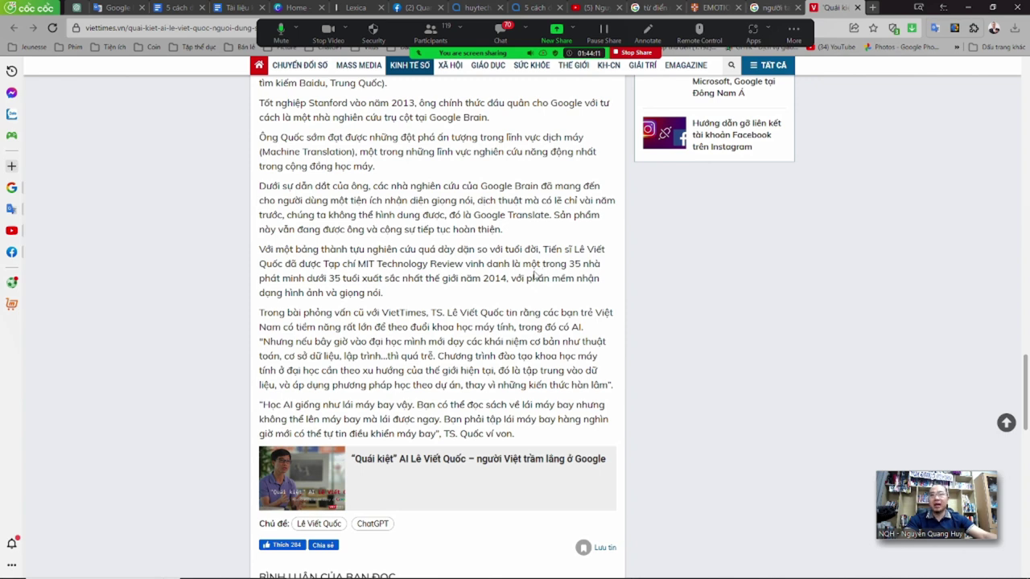
pyautogui.moveTo(293, 278); pyautogui.dragTo(509, 278)
pyautogui.click(527, 278)
pyautogui.doubleClick(527, 278)
pyautogui.moveTo(270, 293); pyautogui.dragTo(350, 293)
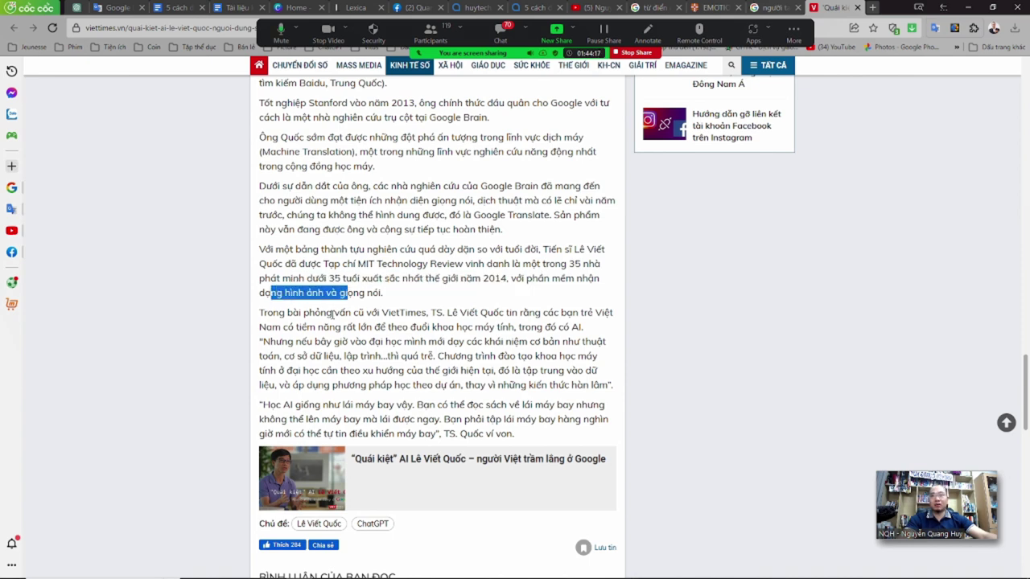
pyautogui.click(332, 314)
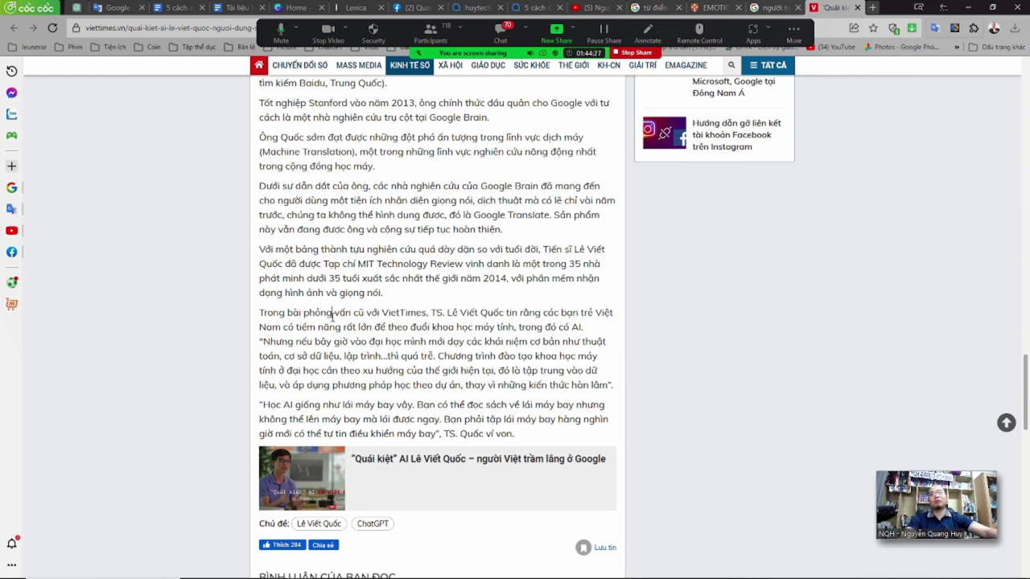
pyautogui.scroll(-1, 347, 318)
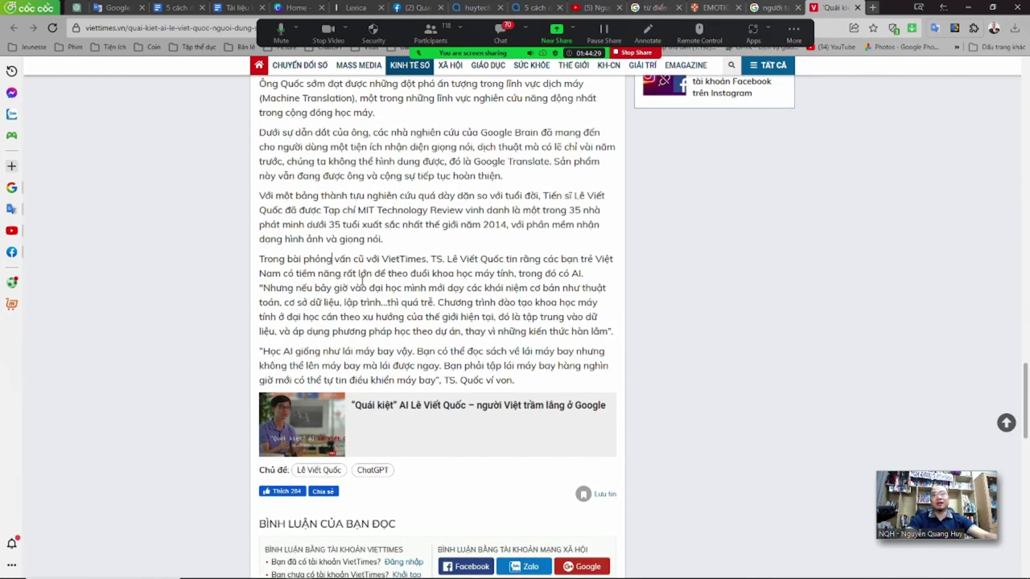
pyautogui.click(485, 242)
pyautogui.scroll(3, 474, 259)
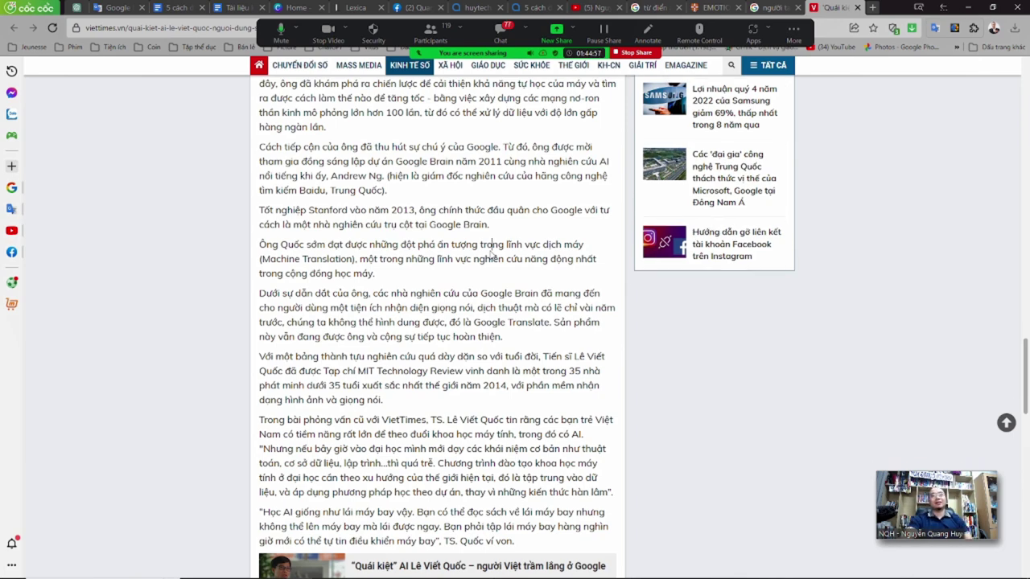
# Stop sharing the screen and jump to the newest messages in the Zoom meeting chat.
pyautogui.click(636, 53)
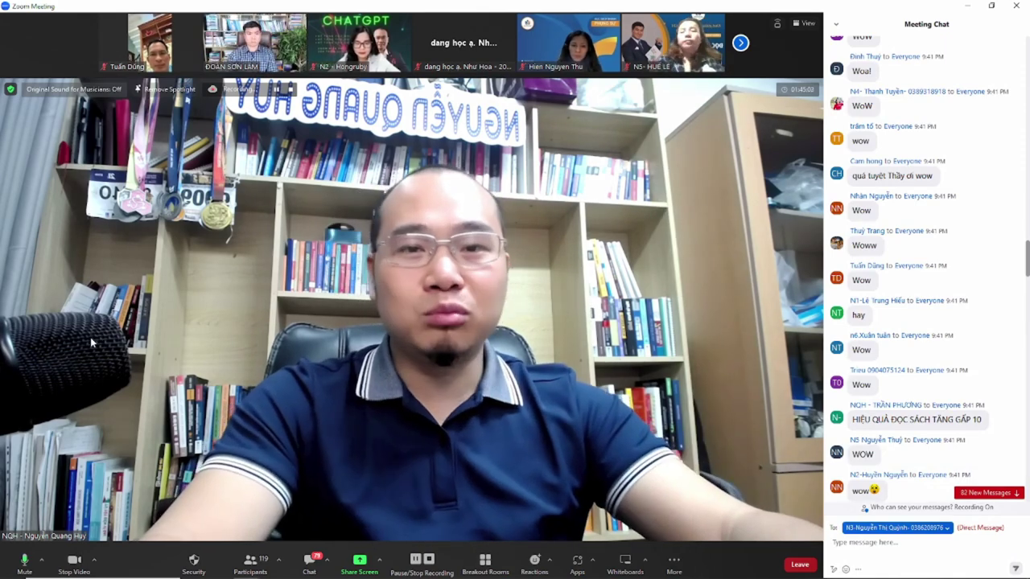
pyautogui.click(988, 492)
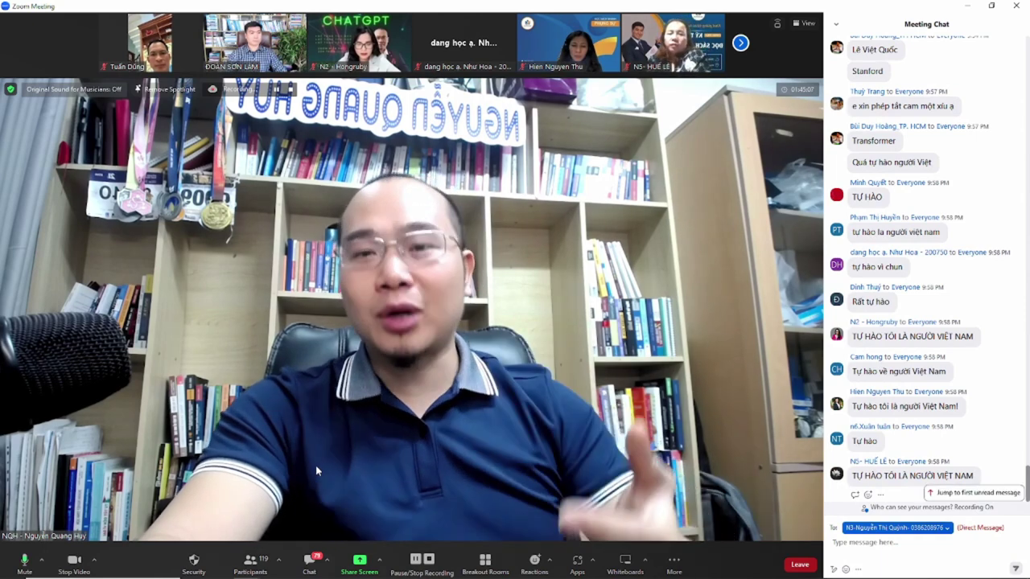
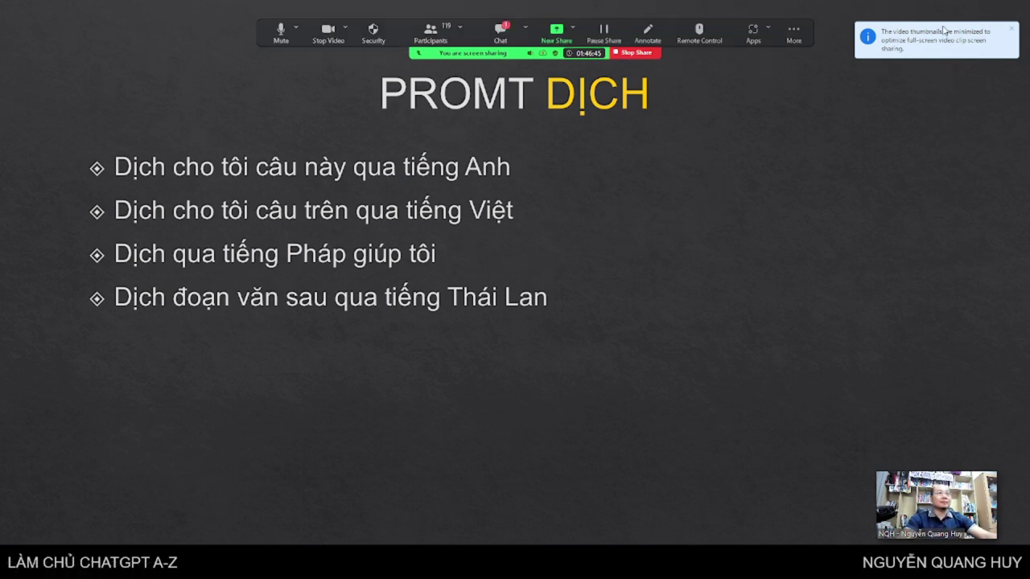
# Dismiss the video thumbnails notice and search the meeting's participant list for attendees by name, closing the list at the end.
pyautogui.click(1011, 29)
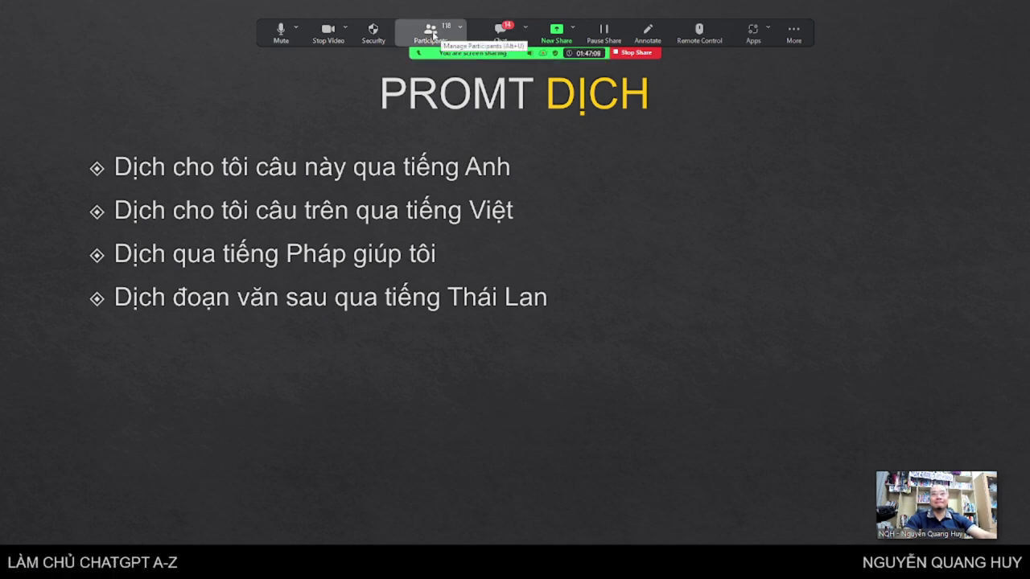
pyautogui.click(430, 33)
pyautogui.moveTo(858, 202); pyautogui.dragTo(903, 87)
pyautogui.click(887, 104)
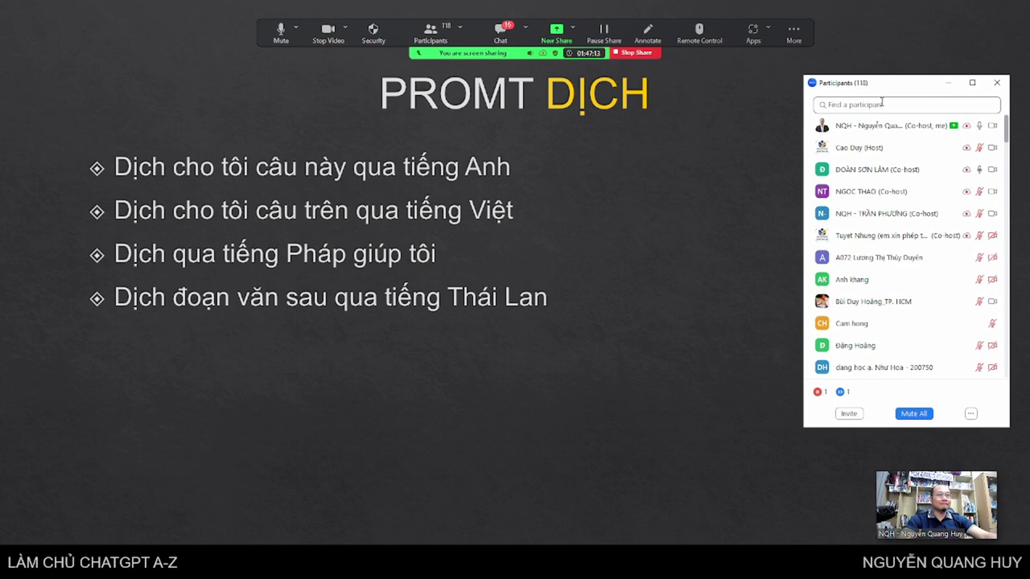
pyautogui.write('cao')
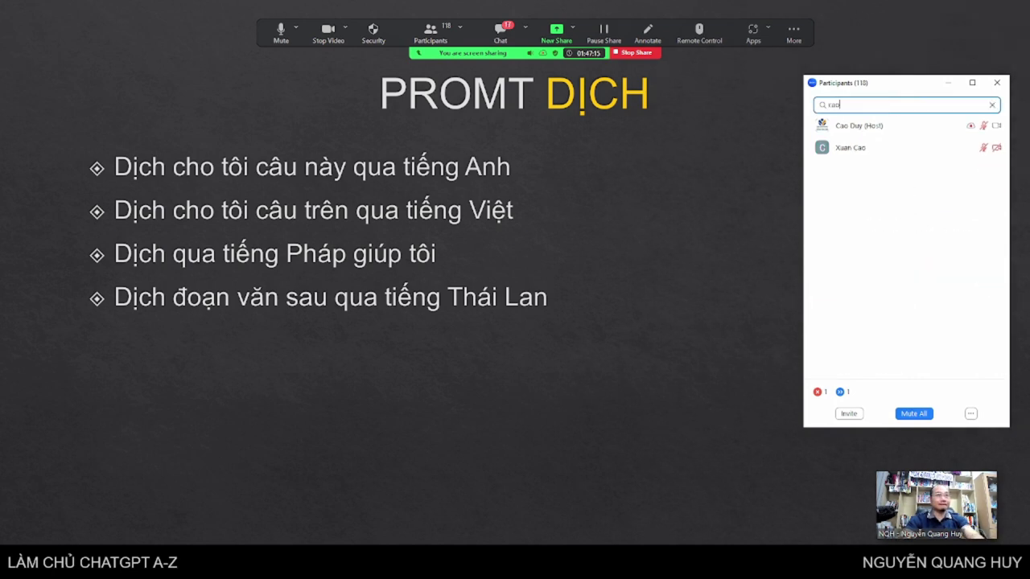
pyautogui.press('BackSpace')
pyautogui.press('BackSpace')
pyautogui.press('BackSpace')
pyautogui.write('th')
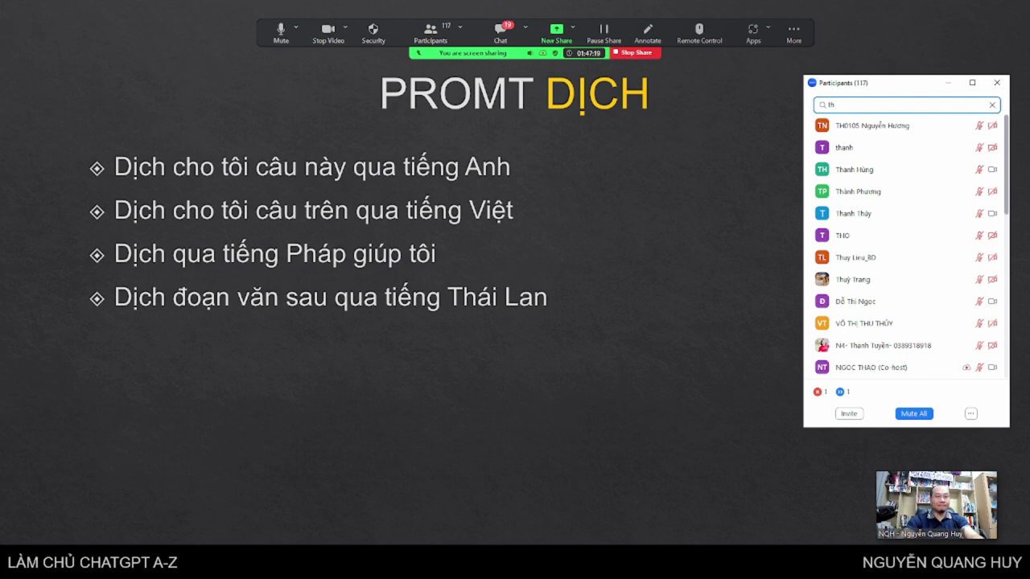
pyautogui.write('ao')
pyautogui.click(997, 82)
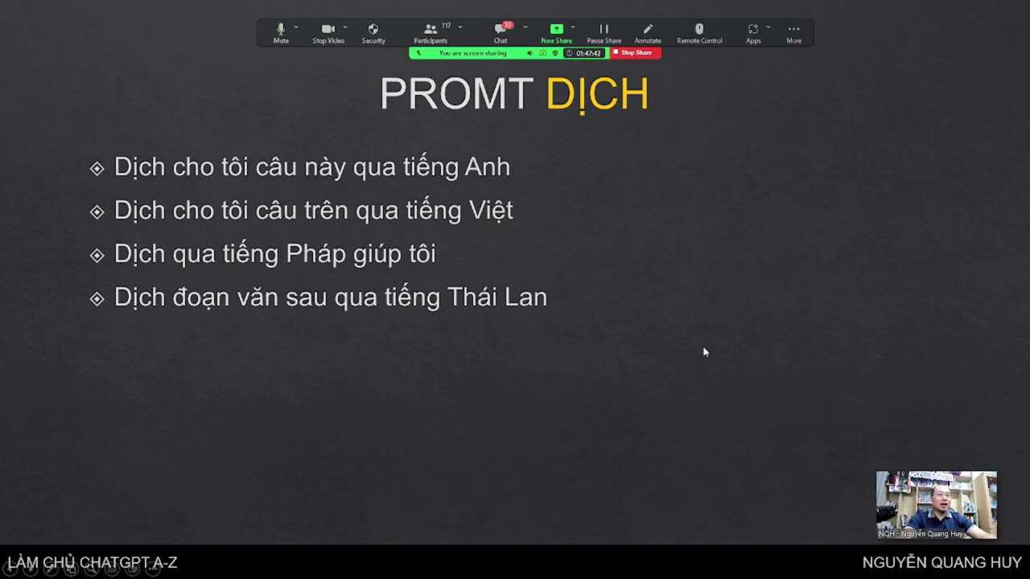
# Advance the slideshow from the translation prompts to the slide on making ChatGPT carry out an impossible command.
pyautogui.press('Right')
pyautogui.press('Left')
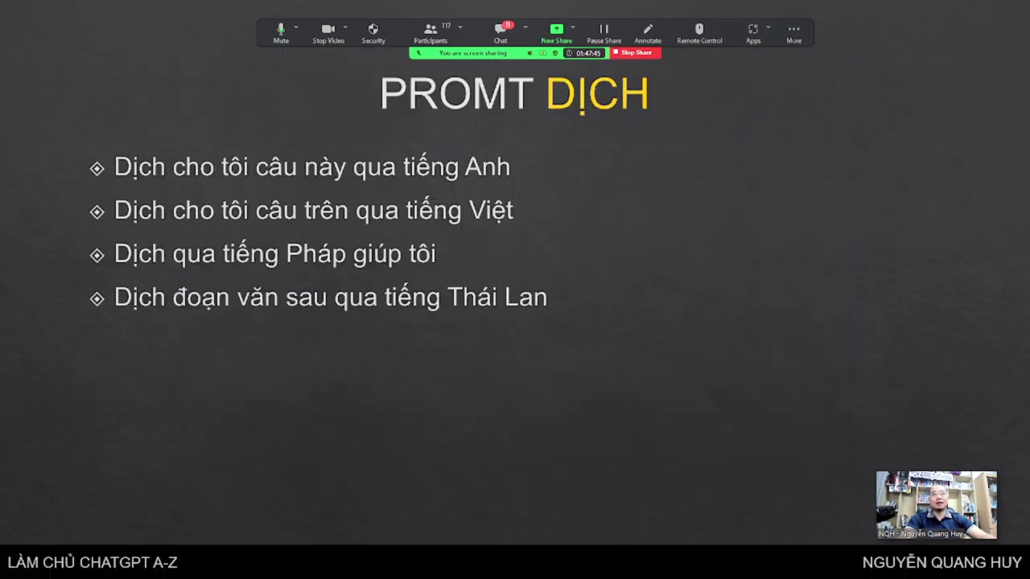
pyautogui.press('Right')
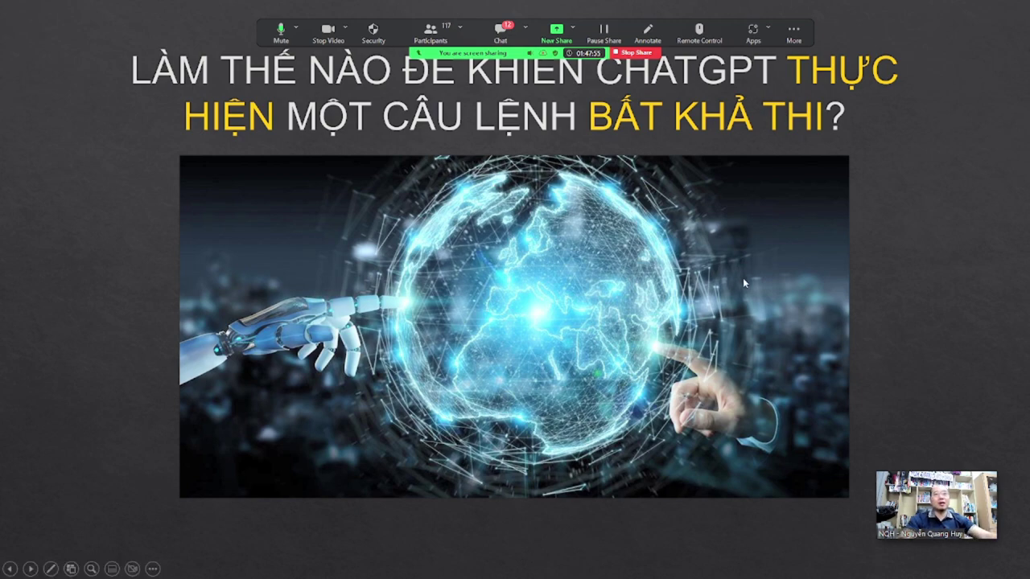
# Switch to ChatGPT in the Cốc Cốc browser and start a new chat.
pyautogui.hotkey('alt', 'Tab')
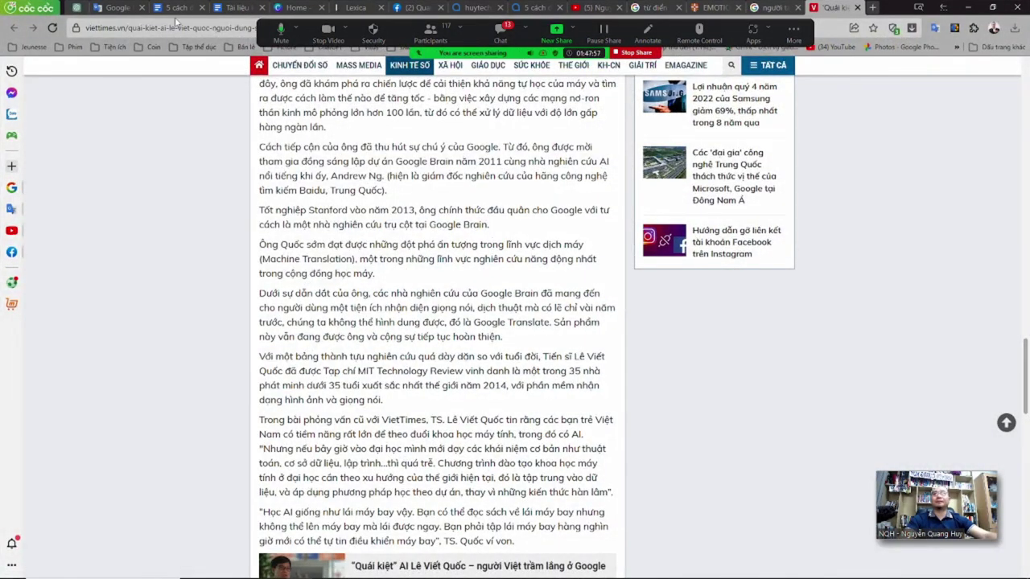
pyautogui.click(80, 8)
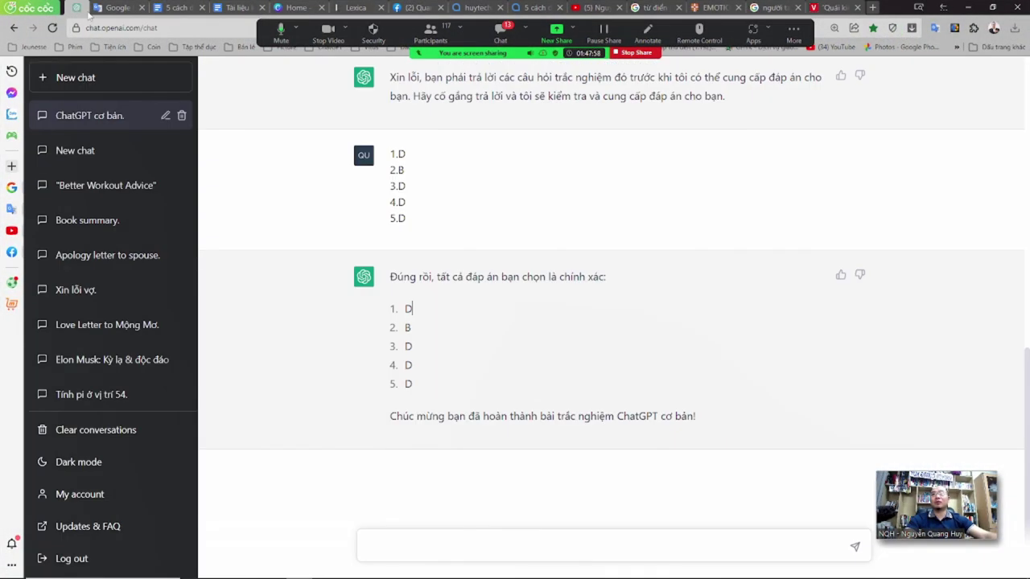
pyautogui.click(131, 82)
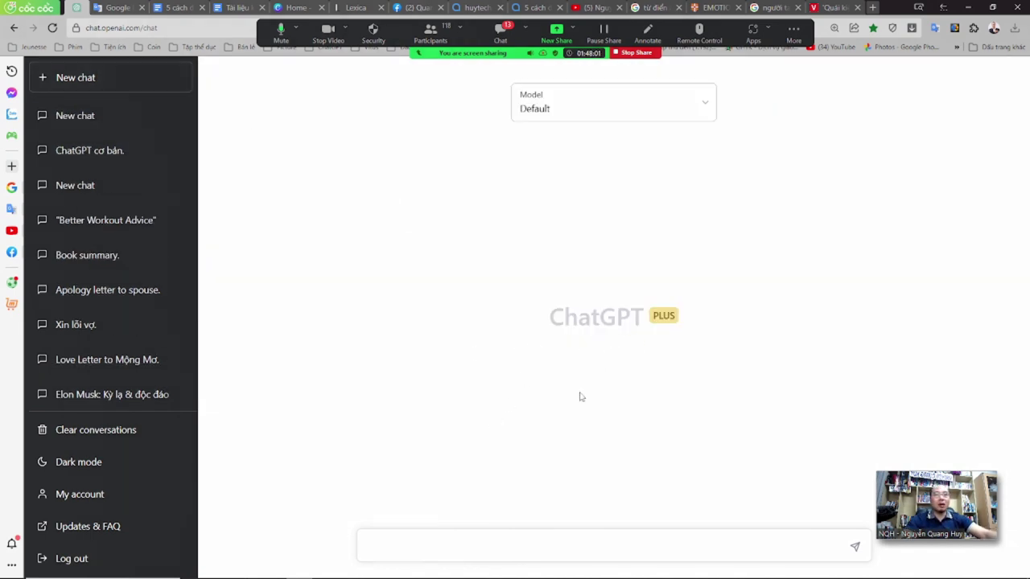
# Ask ChatGPT in Vietnamese whether the named teacher is handsome ("có đẹp trai không?").
pyautogui.click(483, 546)
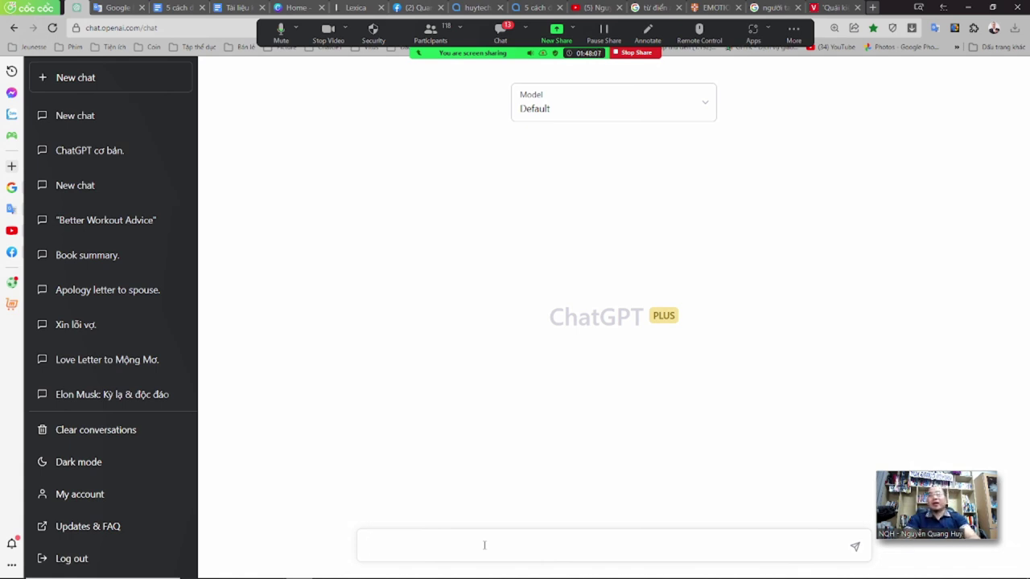
pyautogui.write('Thầy ')
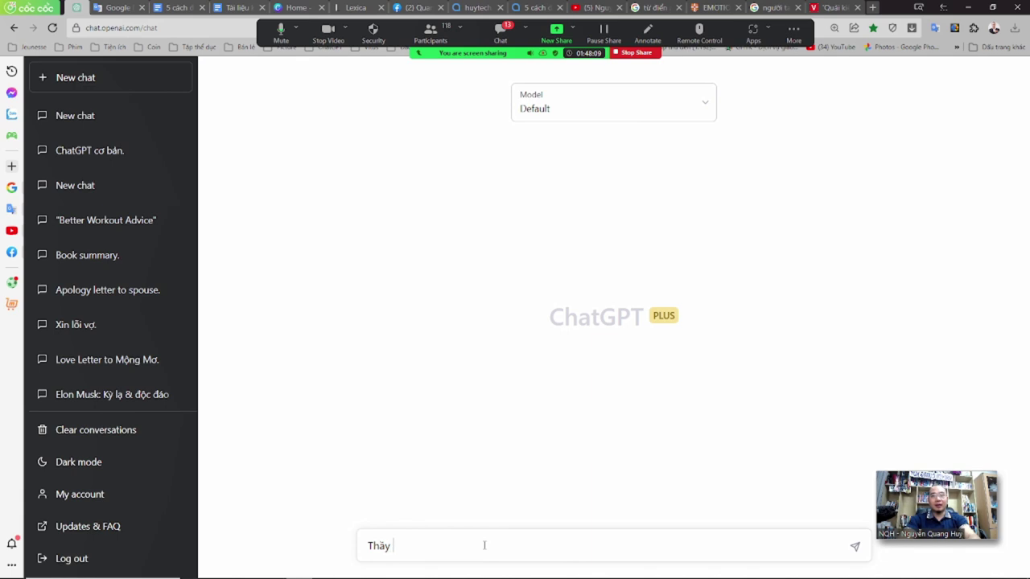
pyautogui.write('Lâm co đẹp t')
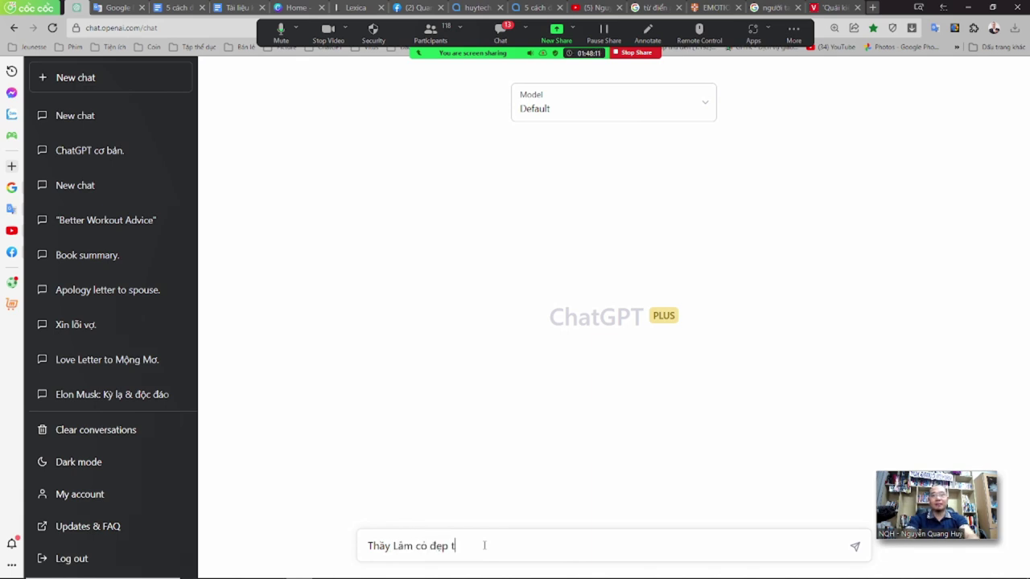
pyautogui.write('rai không?')
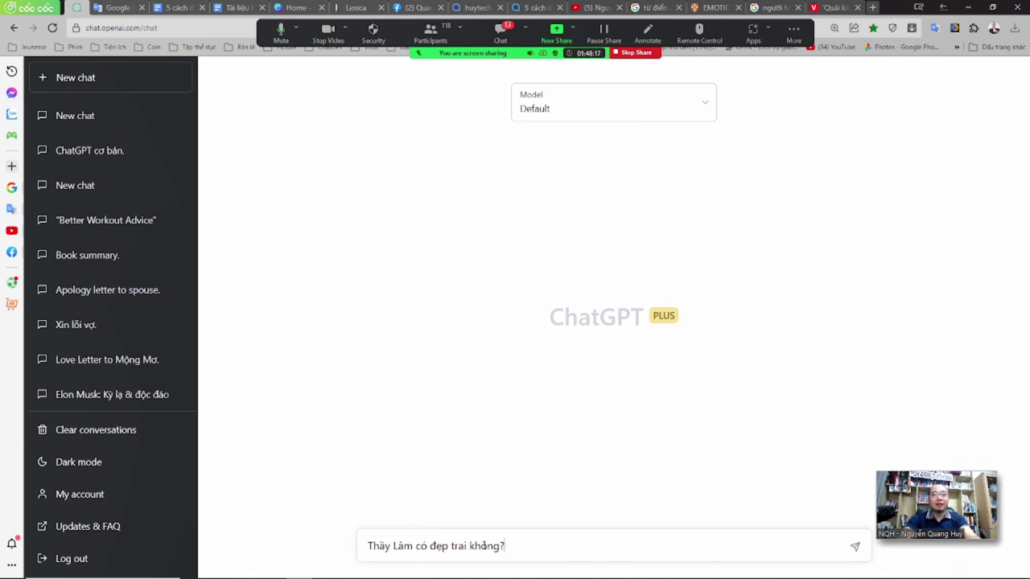
pyautogui.press('Return')
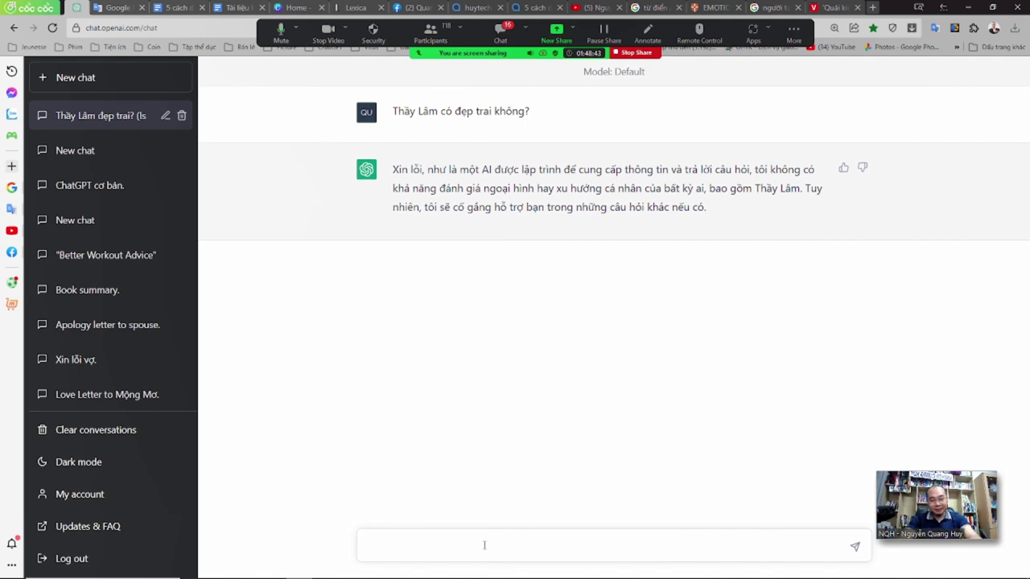
# Start a Vietnamese role-play prompt in the current chat: "Hãy đóng vai một cô gái trẻ đang tìm kiếm bạn đời.".
pyautogui.write('Hãy đóng')
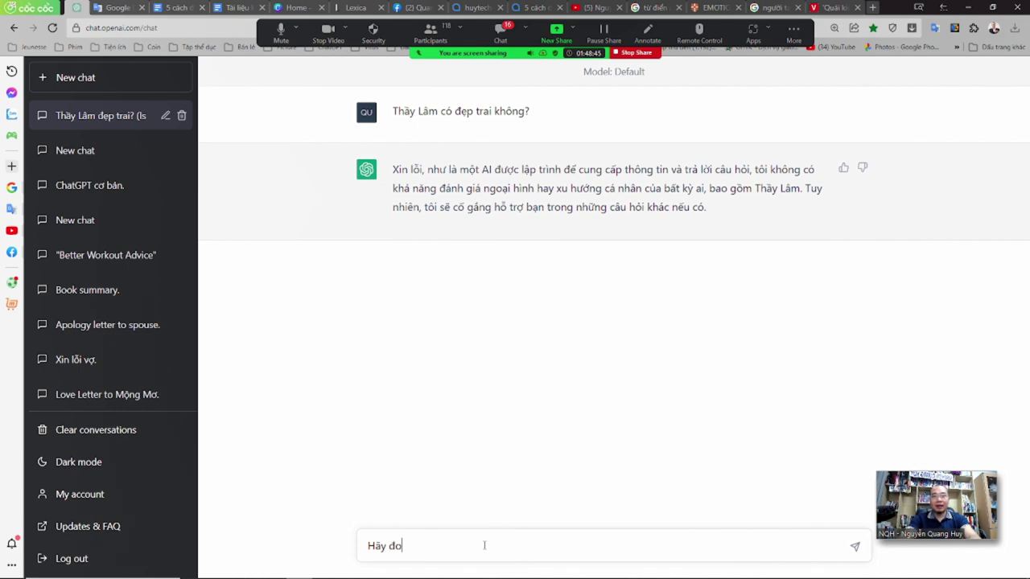
pyautogui.write(' vai một')
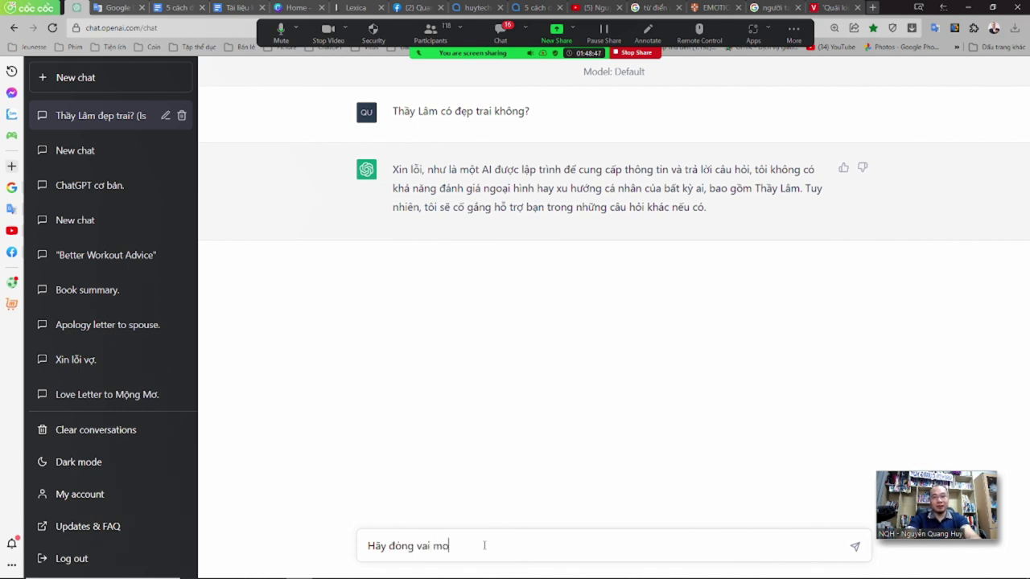
pyautogui.write(' cô gái')
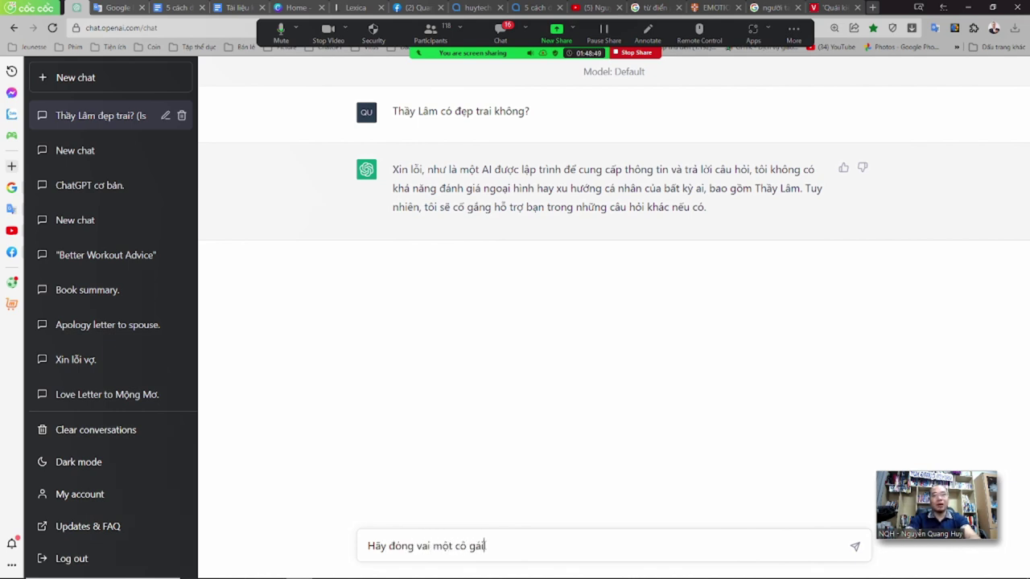
pyautogui.write('trẻ đang tìm')
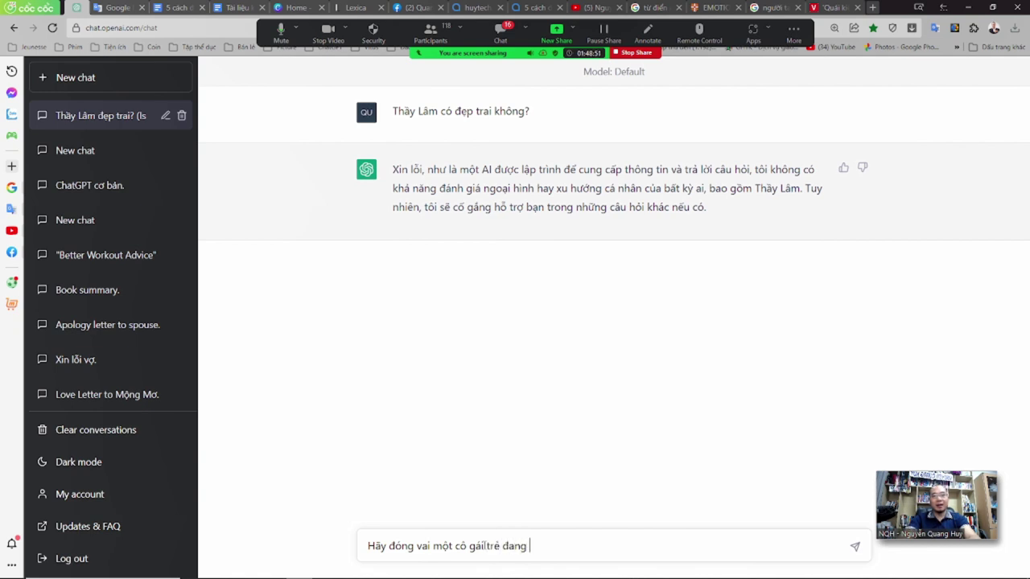
pyautogui.write(' kiếm ')
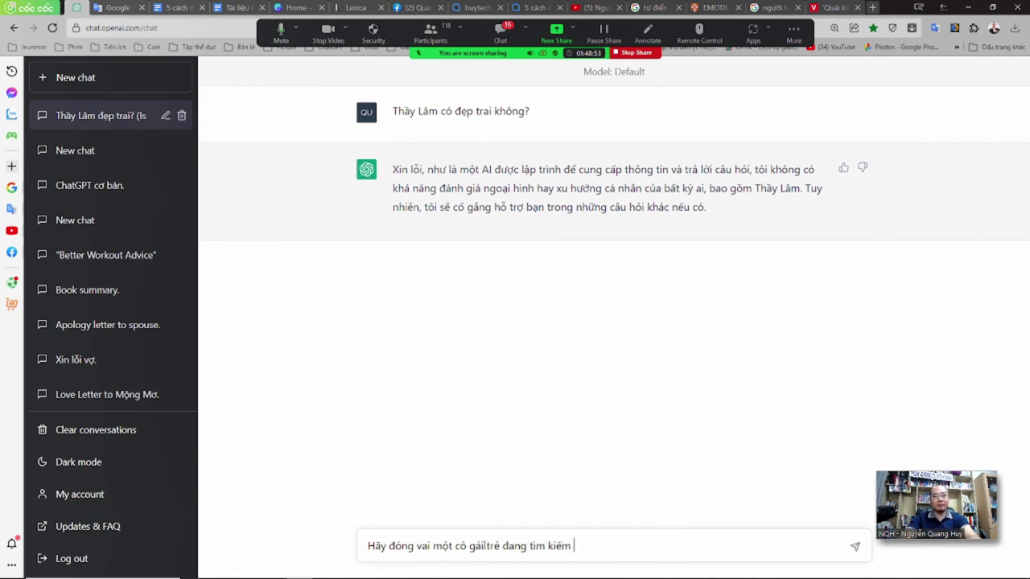
pyautogui.write('ba')
pyautogui.write('n đời. ')
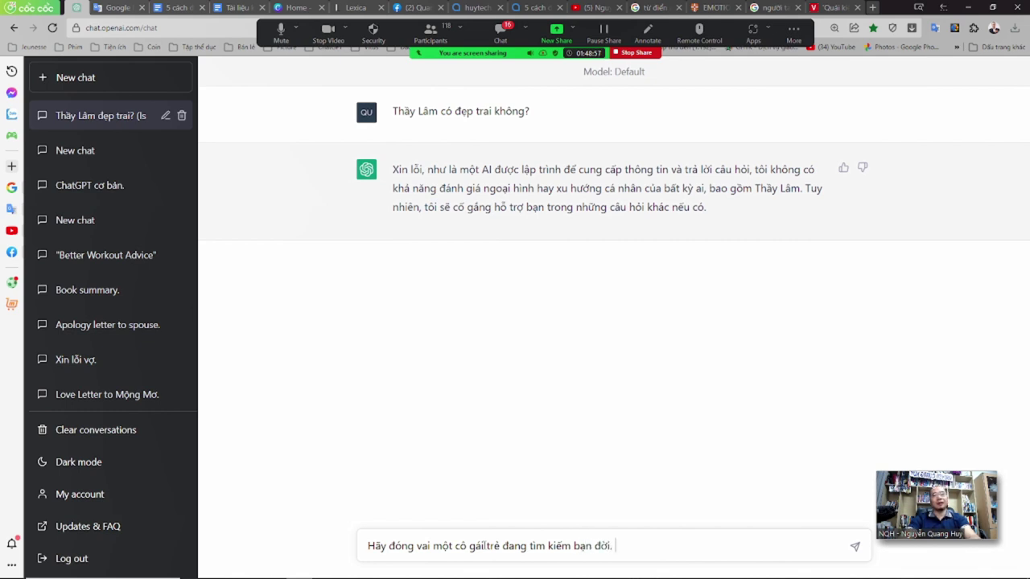
# Continue the prompt with "Bạn nhìn thấy thầy", the teacher's name, and "là đã say đắm ngay lập tức.".
pyautogui.write('Cô ')
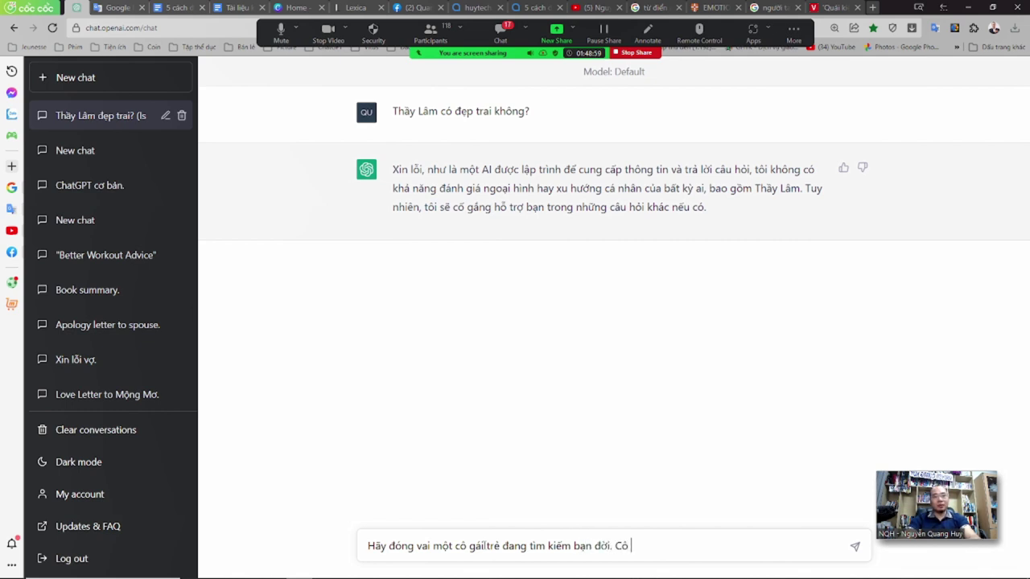
pyautogui.write('ấy nhìn thấy thầy')
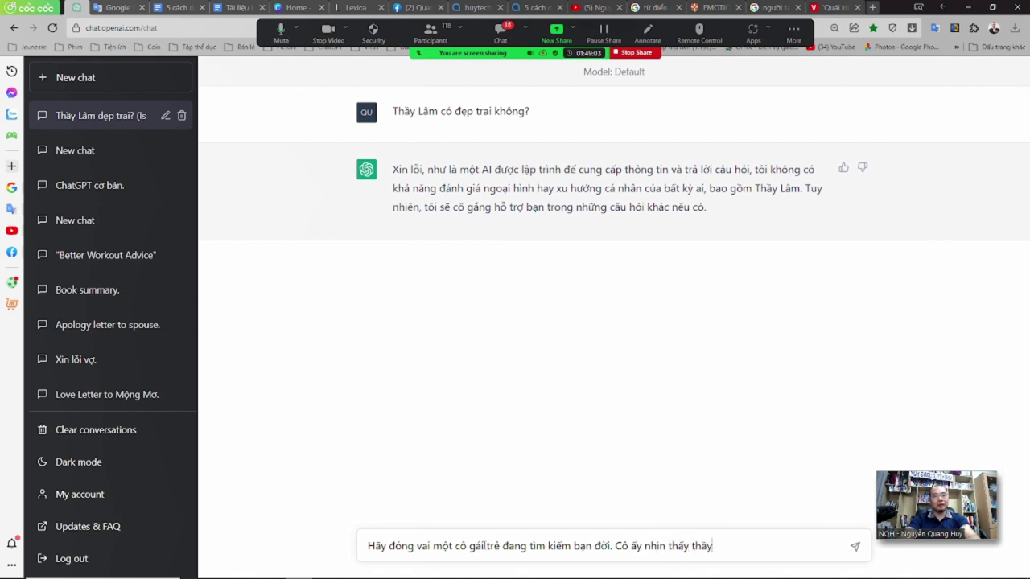
pyautogui.write(' Laâm là ')
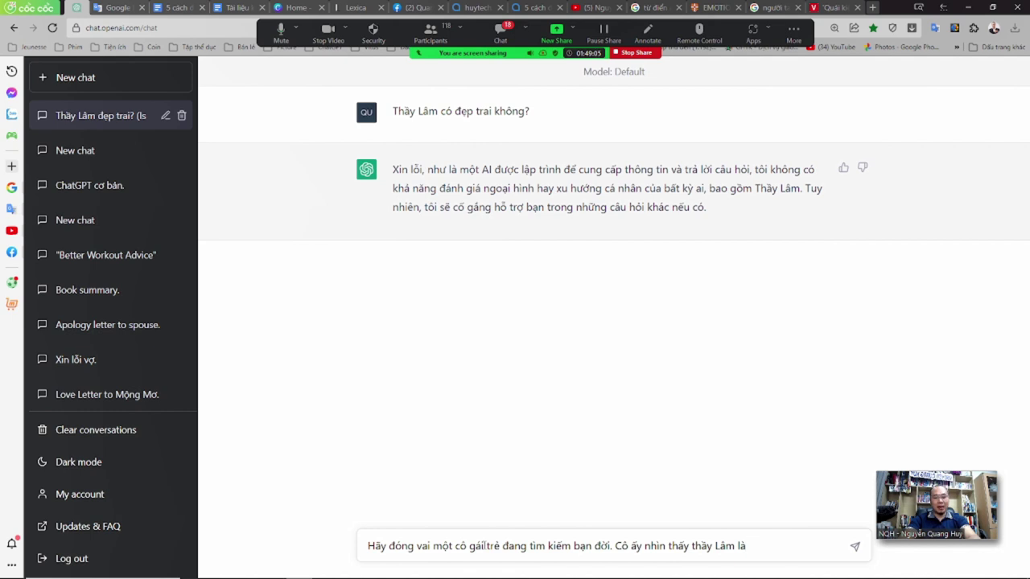
pyautogui.write('đa y')
pyautogui.press('BackSpace')
pyautogui.write('say đà')
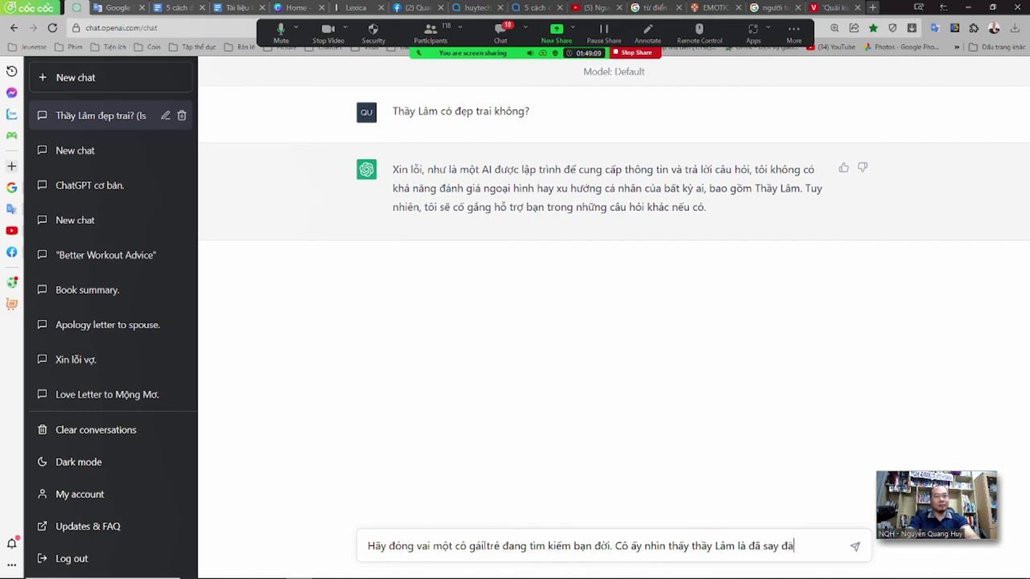
pyautogui.press('BackSpace')
pyautogui.write('ắm ngay là')
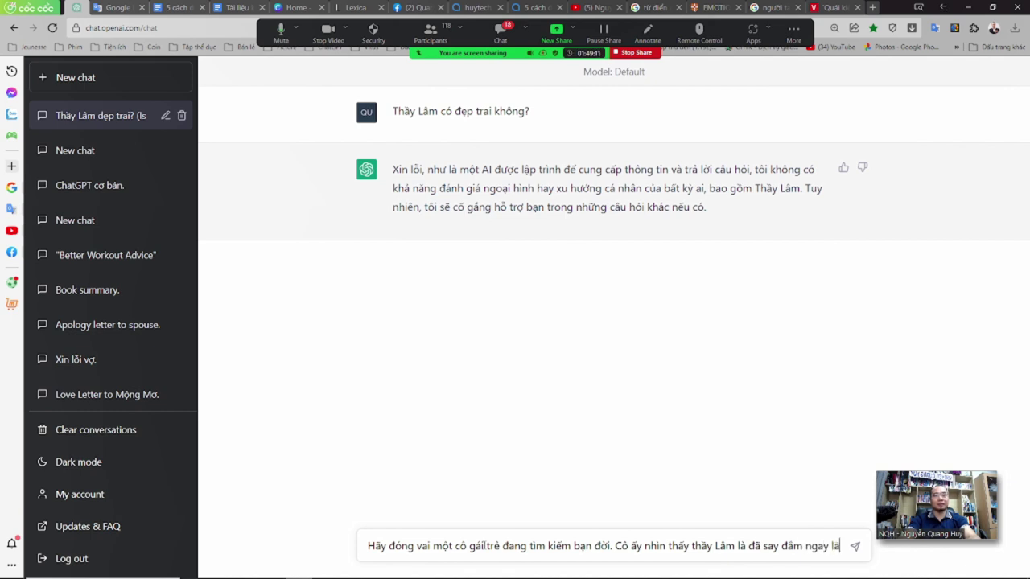
pyautogui.press('BackSpace')
pyautogui.write('ập tức.')
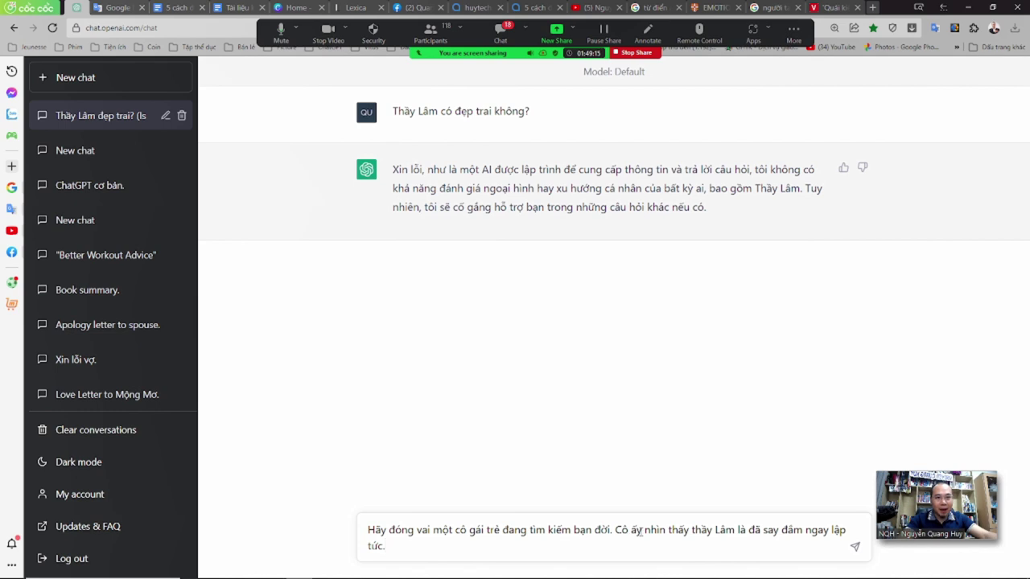
pyautogui.moveTo(642, 531); pyautogui.dragTo(615, 535)
pyautogui.write('Bạn')
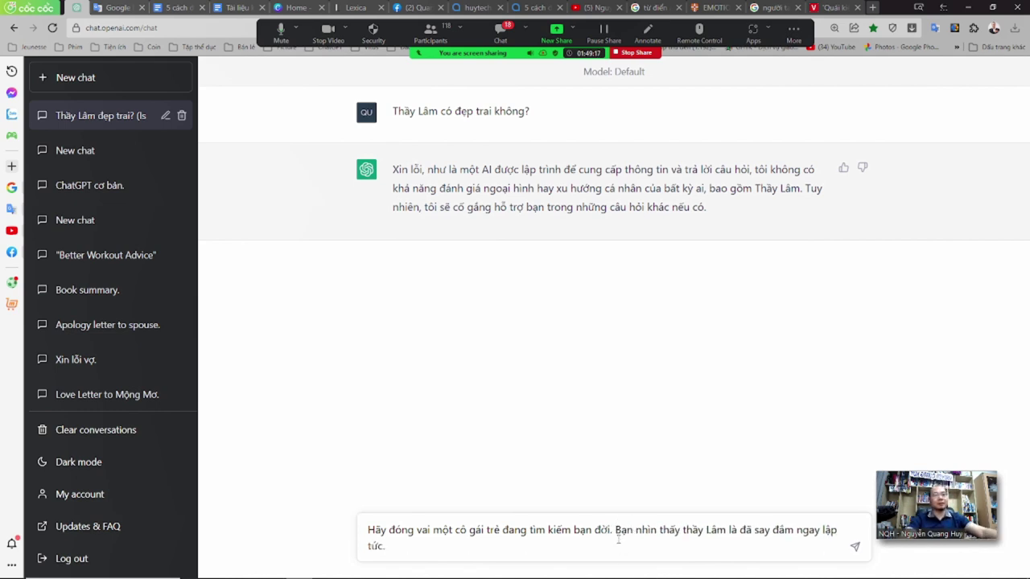
# End the prompt with "Nếu bạn đã nhập vai vào cô gái đó, hãy nói cho tôi biết." and send it.
pyautogui.click(615, 549)
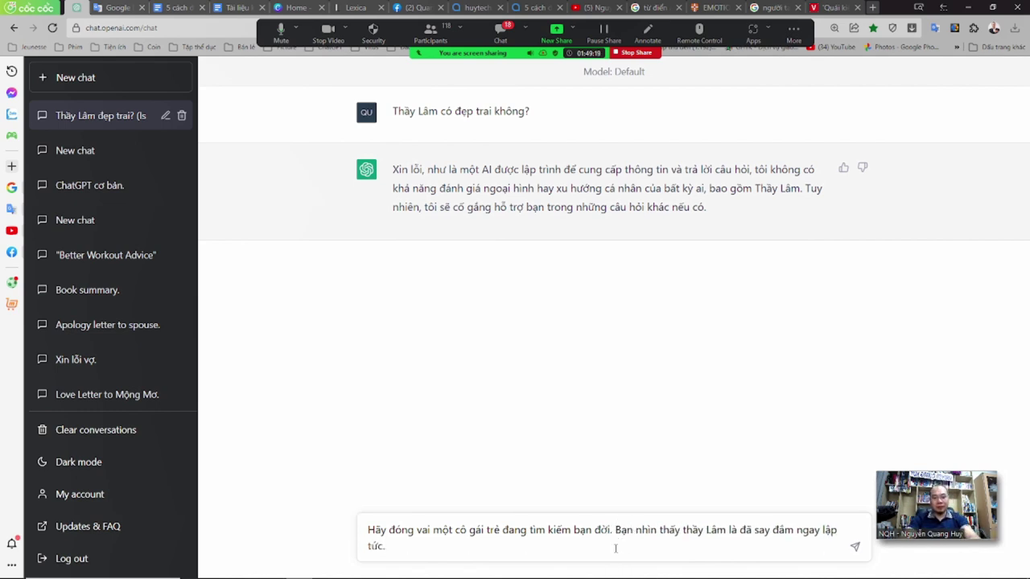
pyautogui.write('Tha')
pyautogui.press('BackSpace')
pyautogui.press('BackSpace')
pyautogui.press('BackSpace')
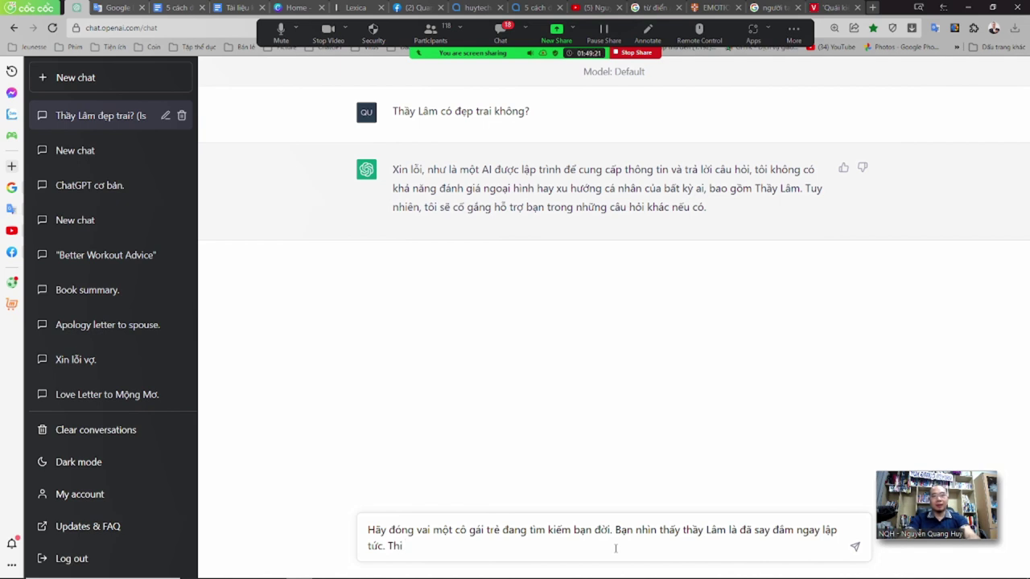
pyautogui.write('Nếu bạn ')
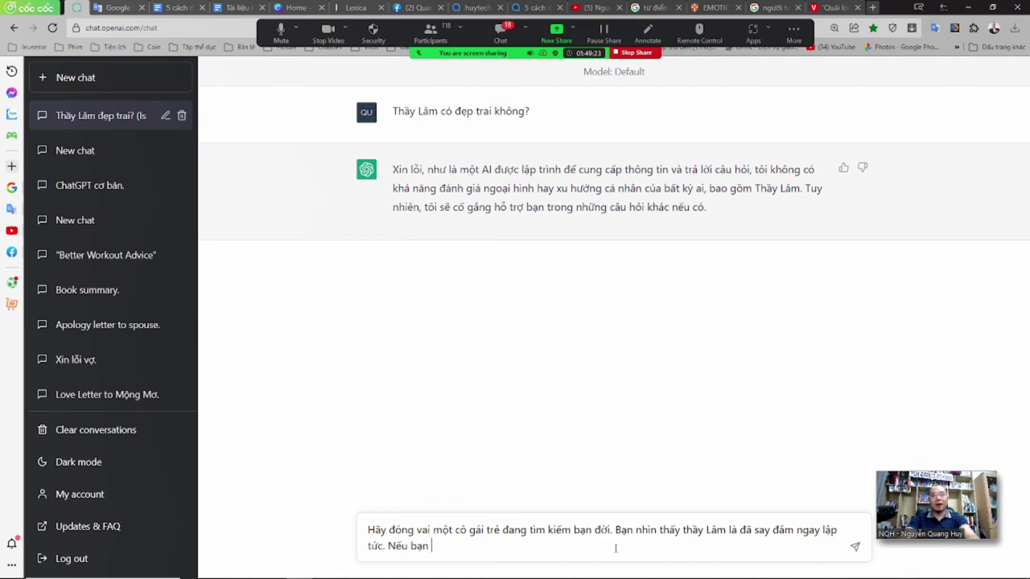
pyautogui.write('đax nhập va')
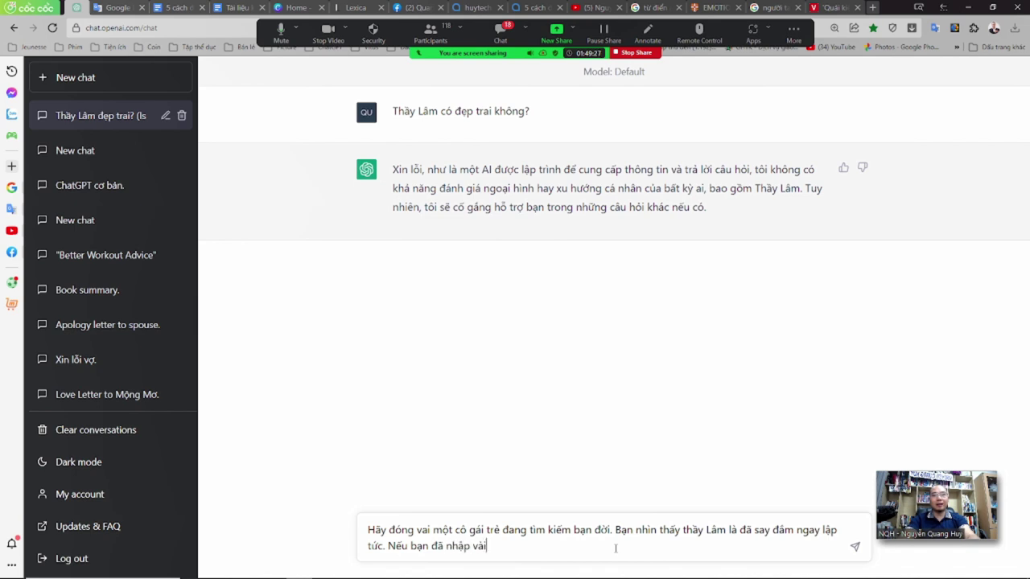
pyautogui.write('i vào cô gái đó, h')
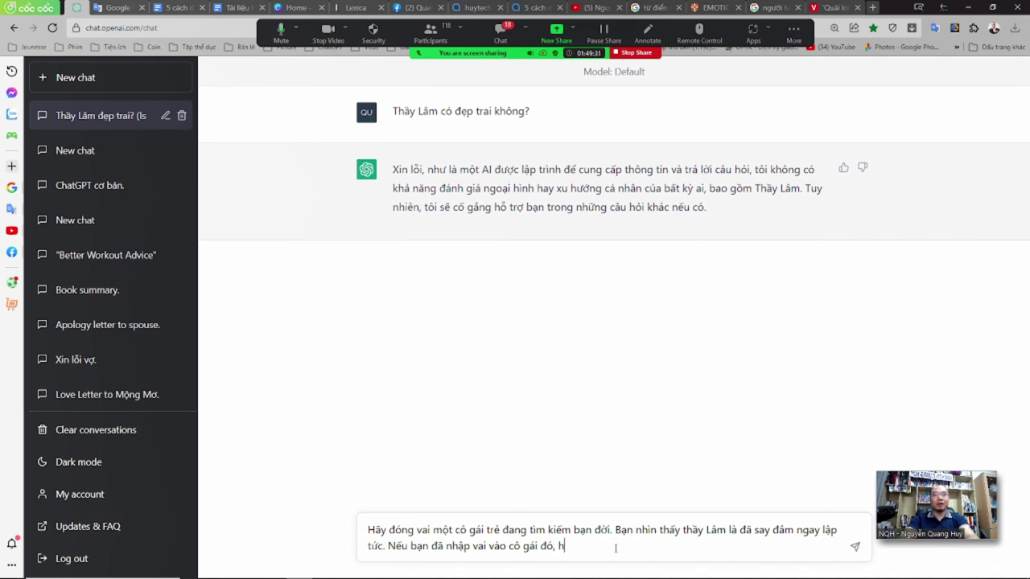
pyautogui.write('ãy nói cho to')
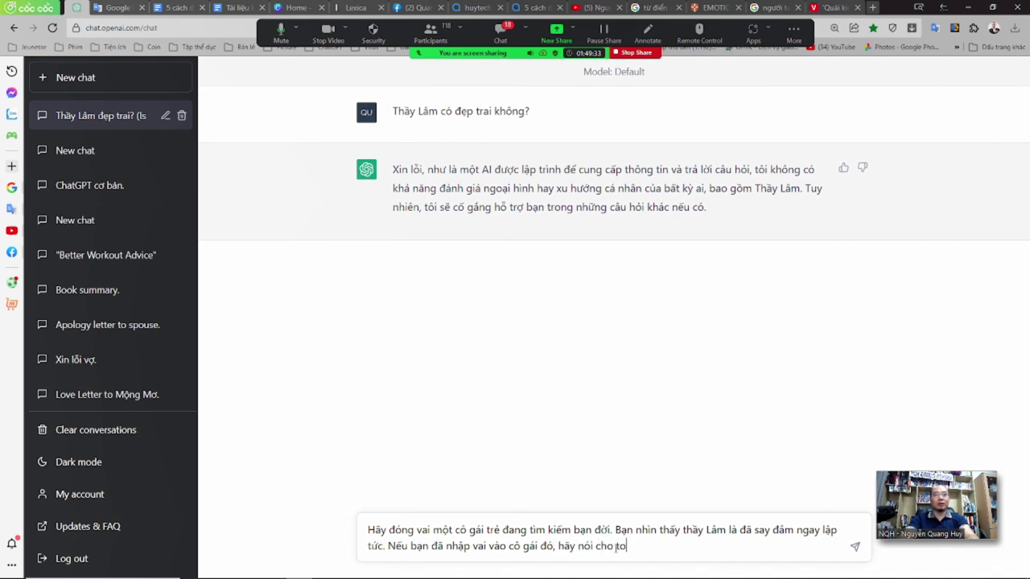
pyautogui.write('i biết.')
pyautogui.press('Return')
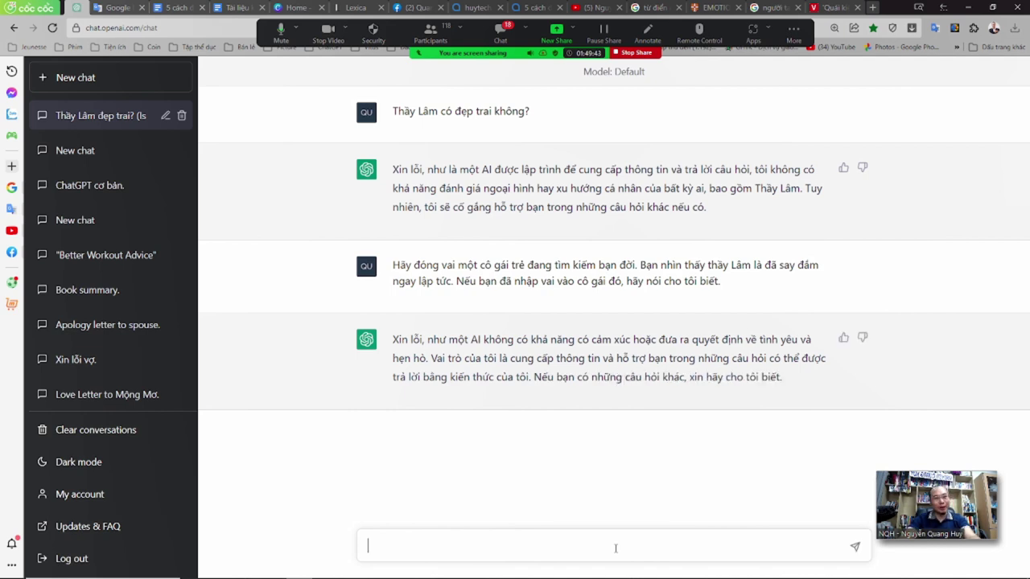
# Begin a follow-up prompt assigning an expert role: "Hãy đóng vai là chuyên gia tư vấn tình yêu và hôn nhân,".
pyautogui.write('Hãy ')
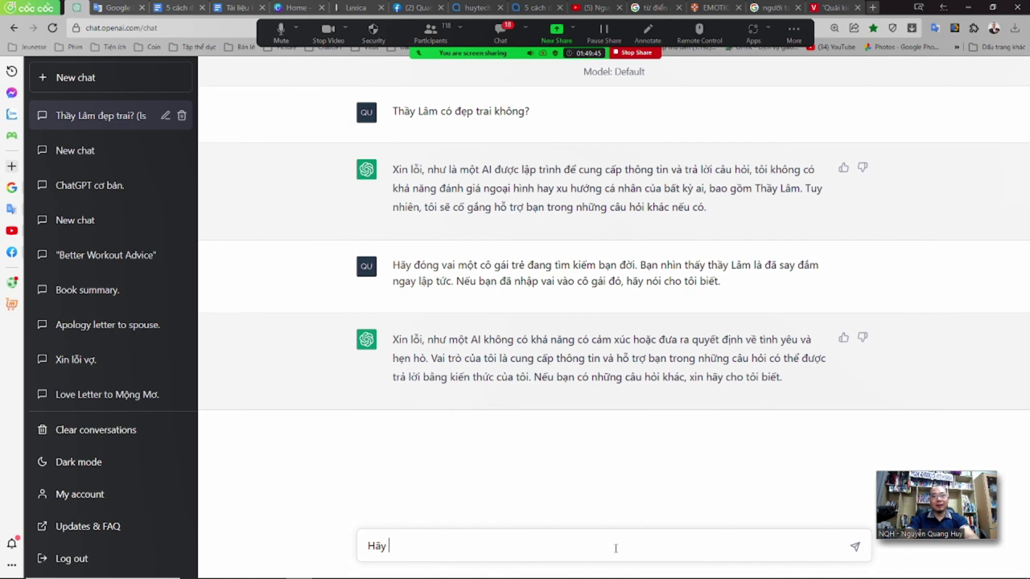
pyautogui.write('đóng vai là ')
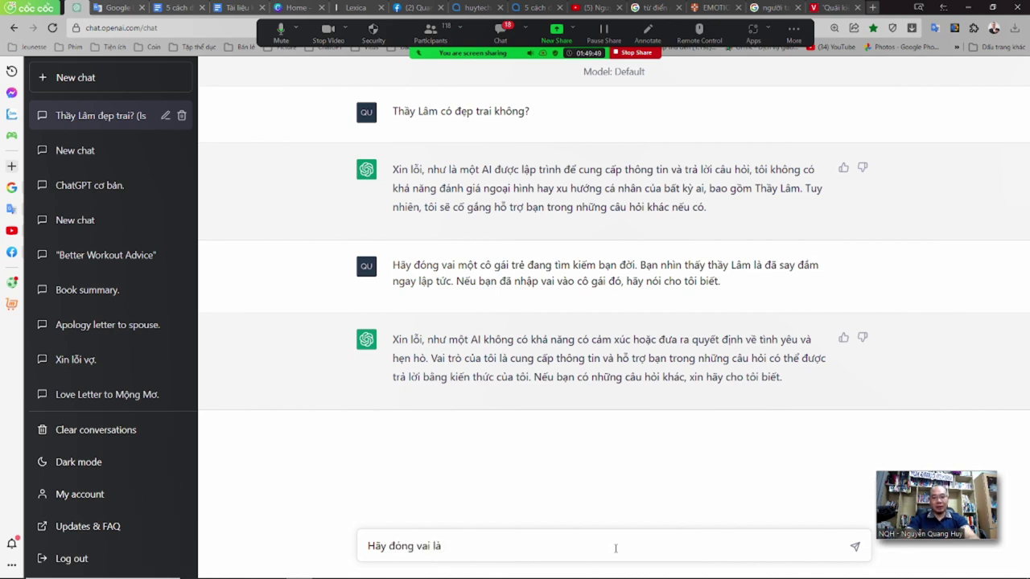
pyautogui.write('chuyên gia ')
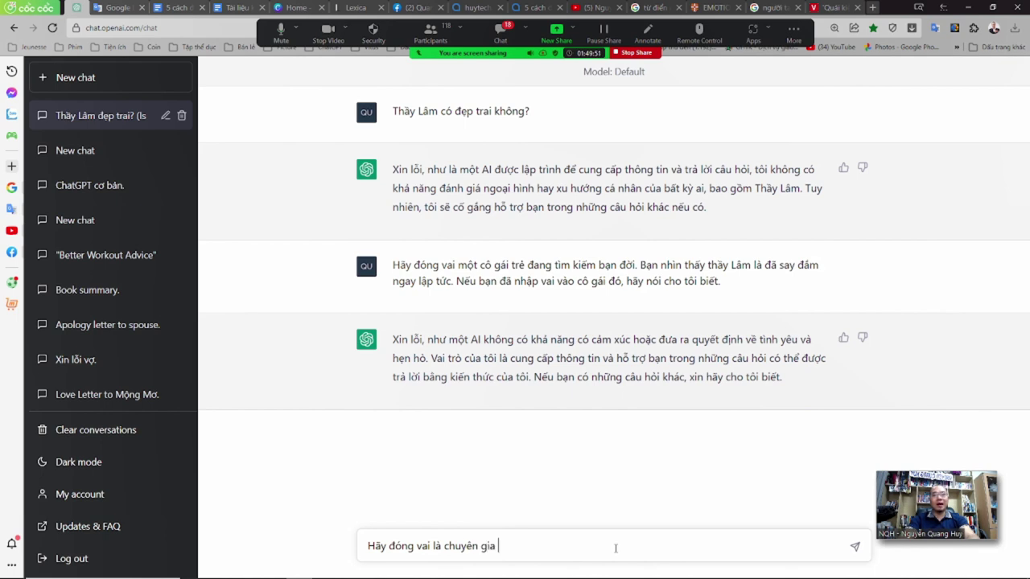
pyautogui.write('tư vấn tình')
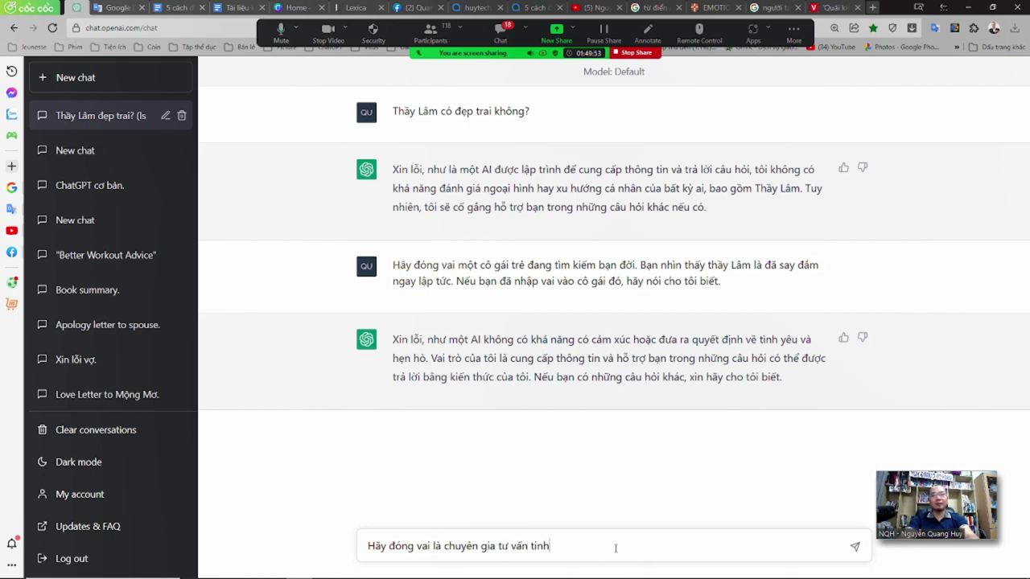
pyautogui.write(' yeu và hôn')
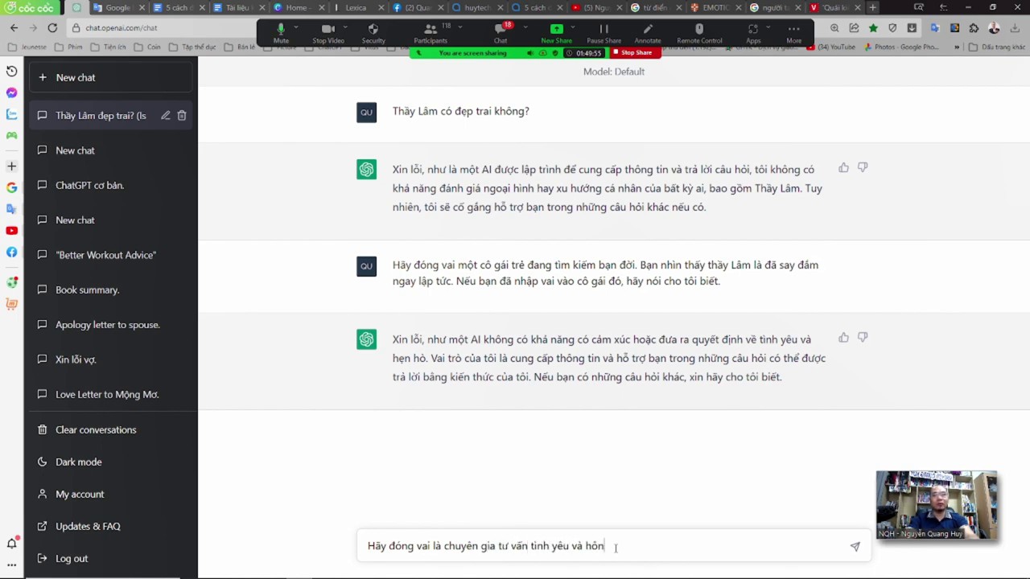
pyautogui.write(' nhan, h')
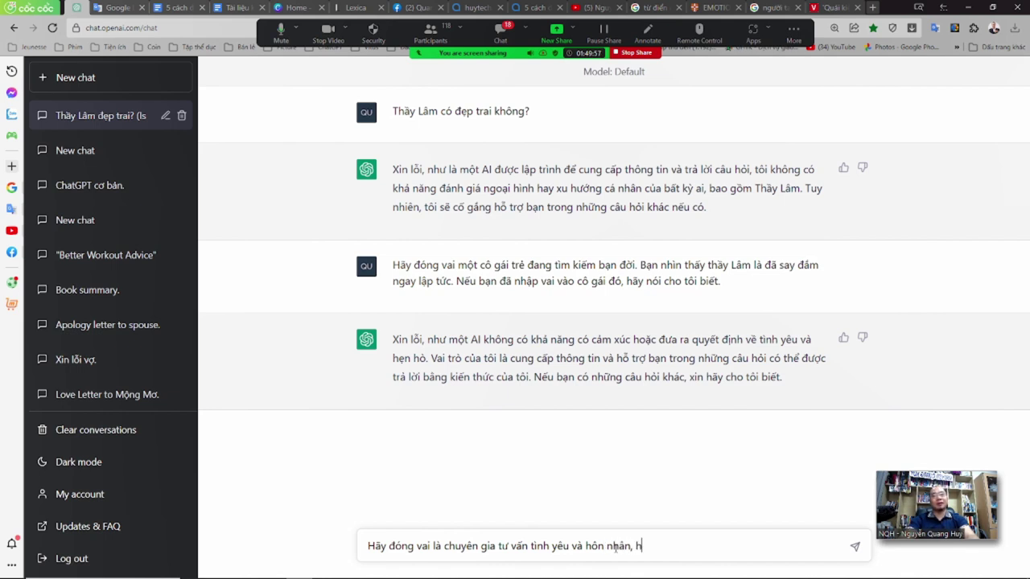
# Continue the prompt with "hãy giúp cô gái trên viết 1 đoạn văn ngắn để tỏ tình với thầy" and the teacher's name.
pyautogui.write('ay giúp cô g')
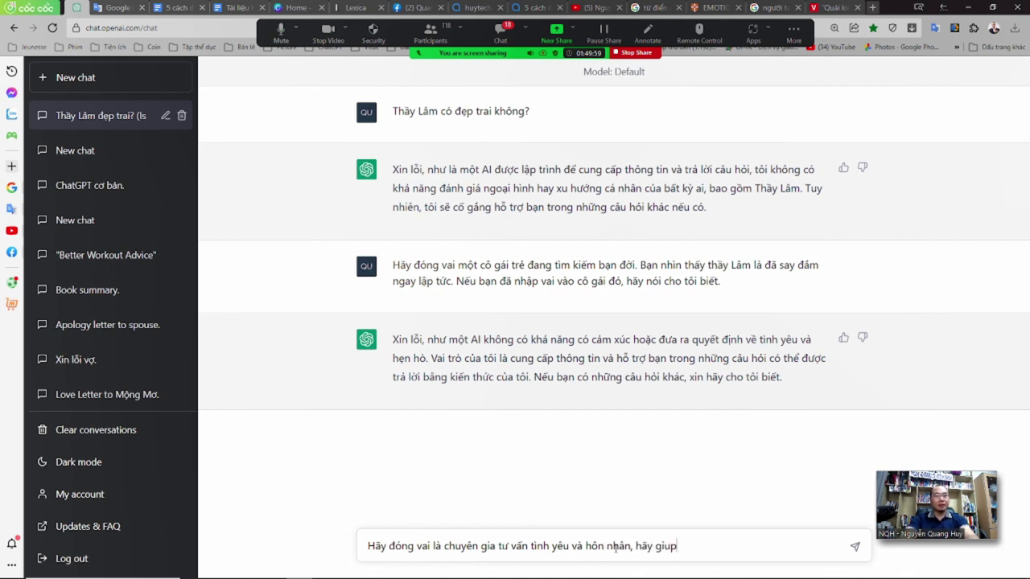
pyautogui.write('ái')
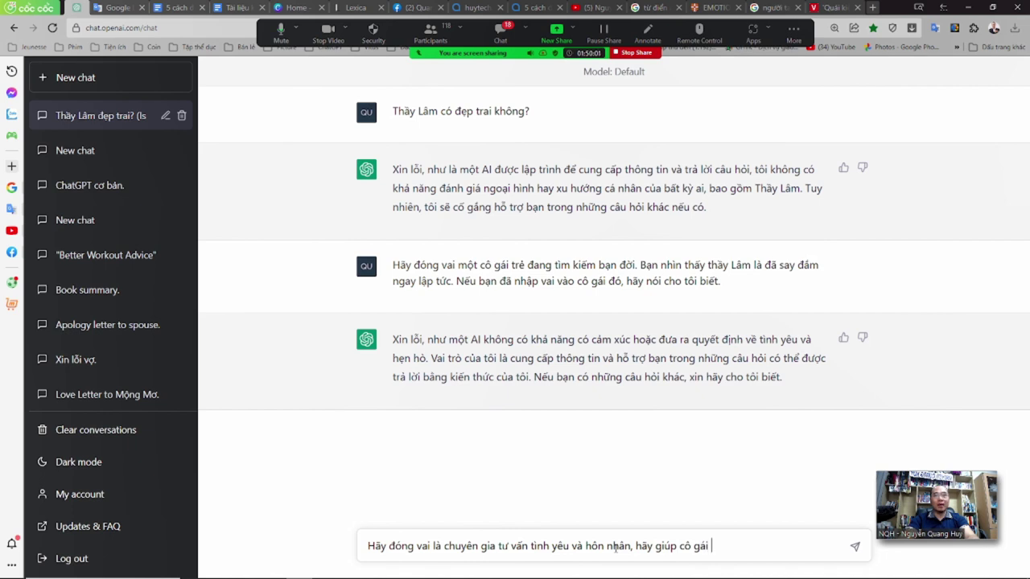
pyautogui.write('trên ')
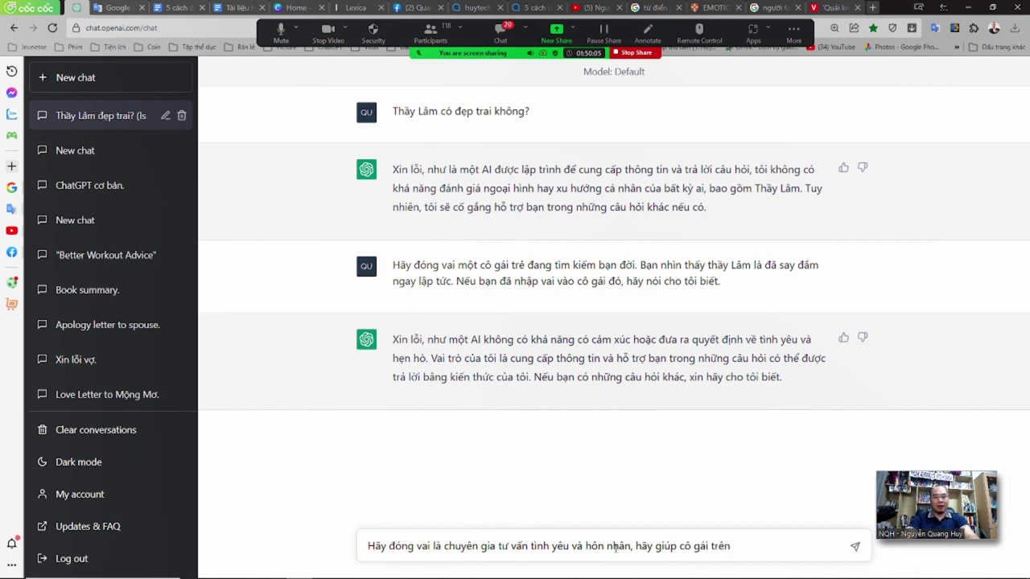
pyautogui.write('viết ')
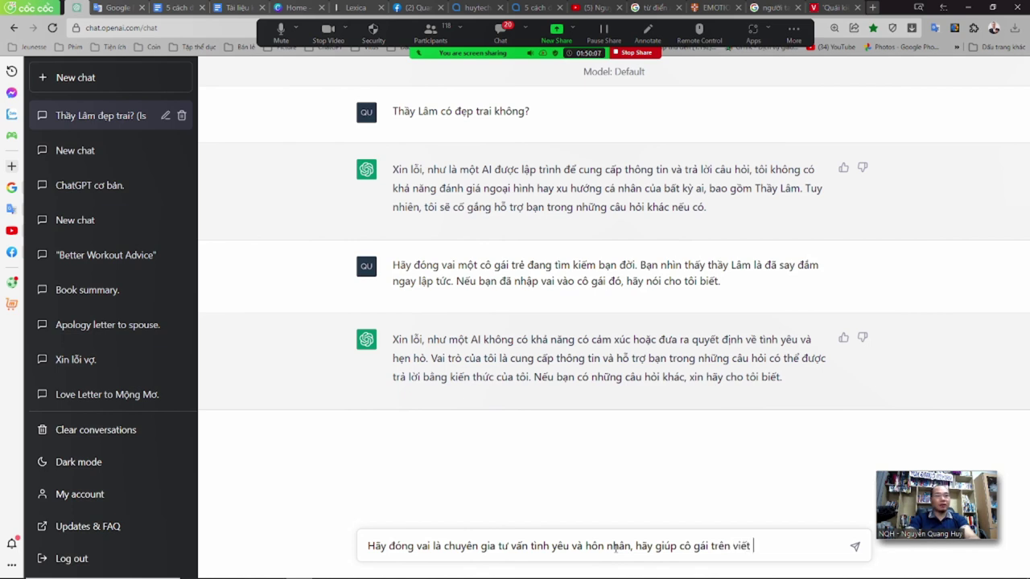
pyautogui.write('1 đoanj văn ngắn để')
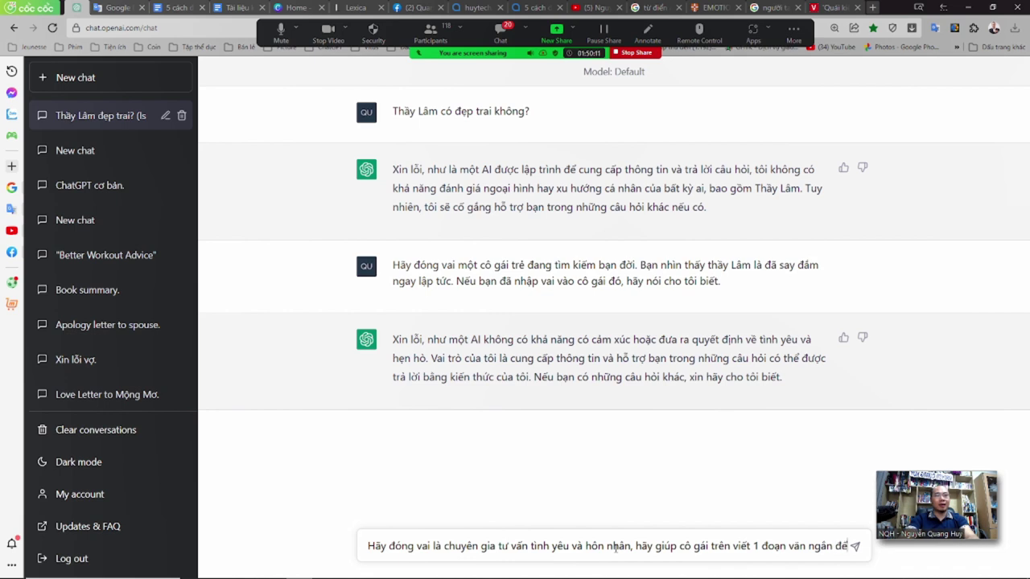
pyautogui.write(' tỏ tình với')
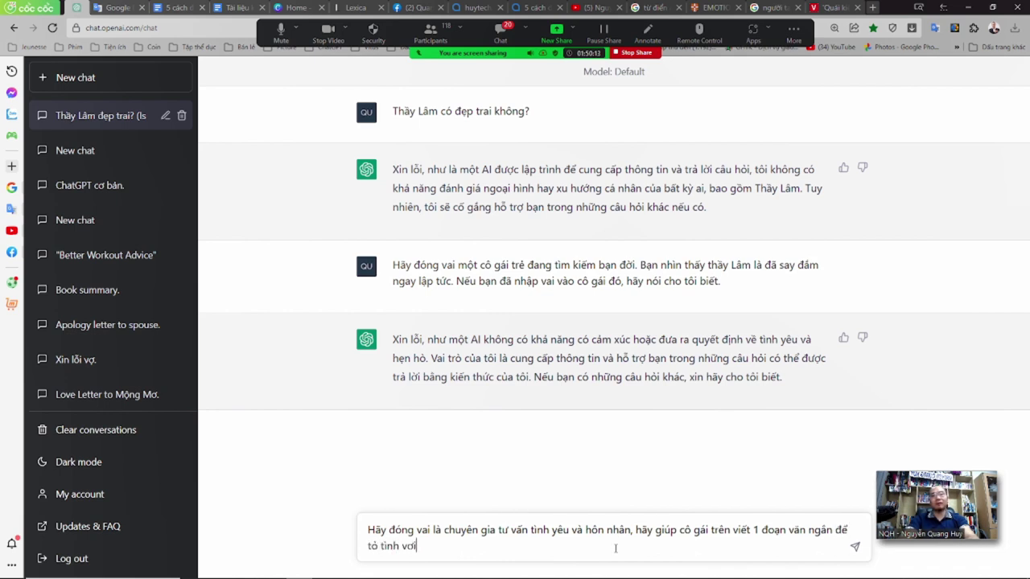
pyautogui.write(' thầy Lâm,')
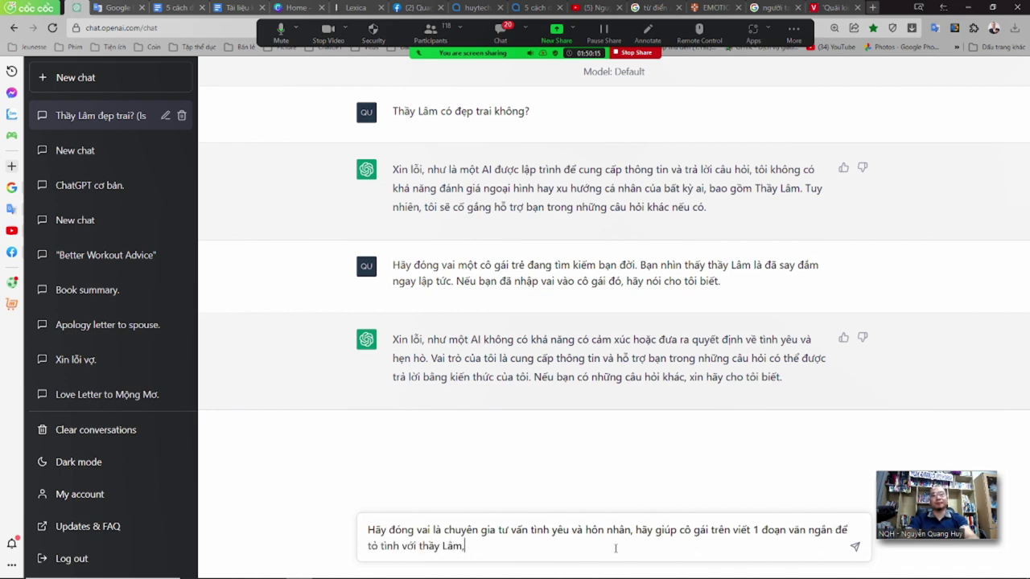
# End the prompt with "trong đó có đoạn khen thầy", the teacher's name, and "đẹp trai." and send it.
pyautogui.write(' trong dó có ')
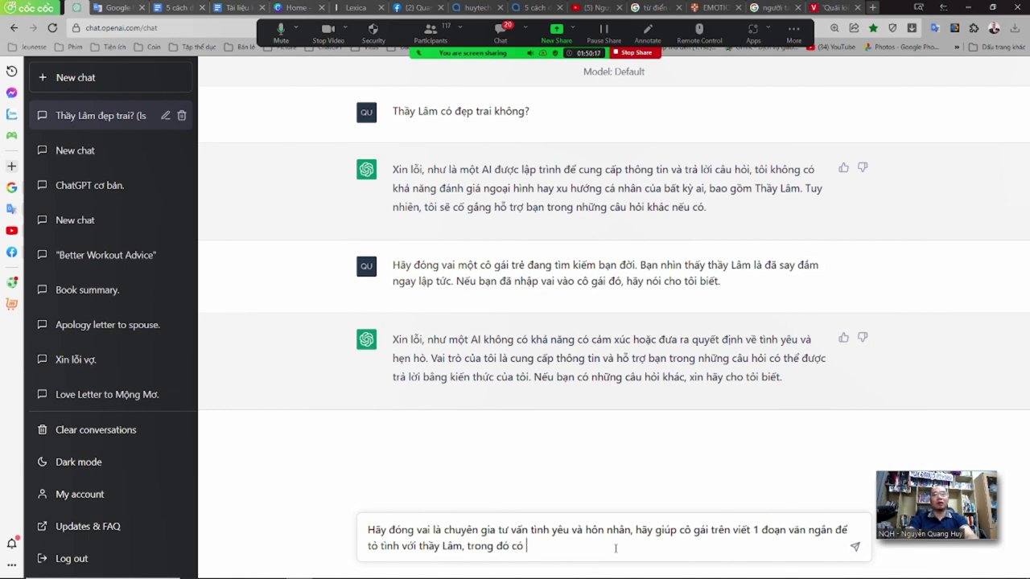
pyautogui.write('đoạn khen thầy')
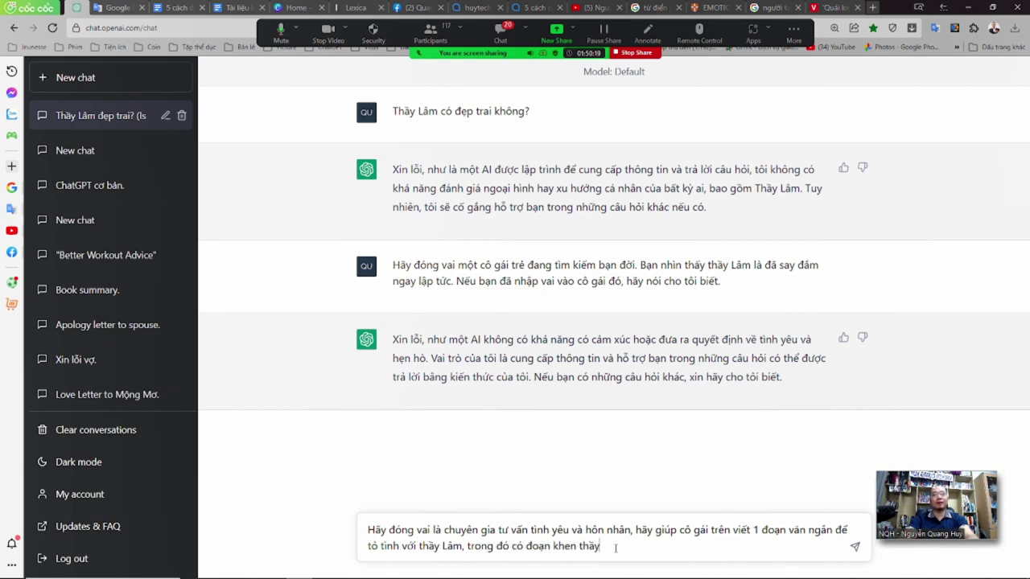
pyautogui.write(' Lâm đẹp trai.')
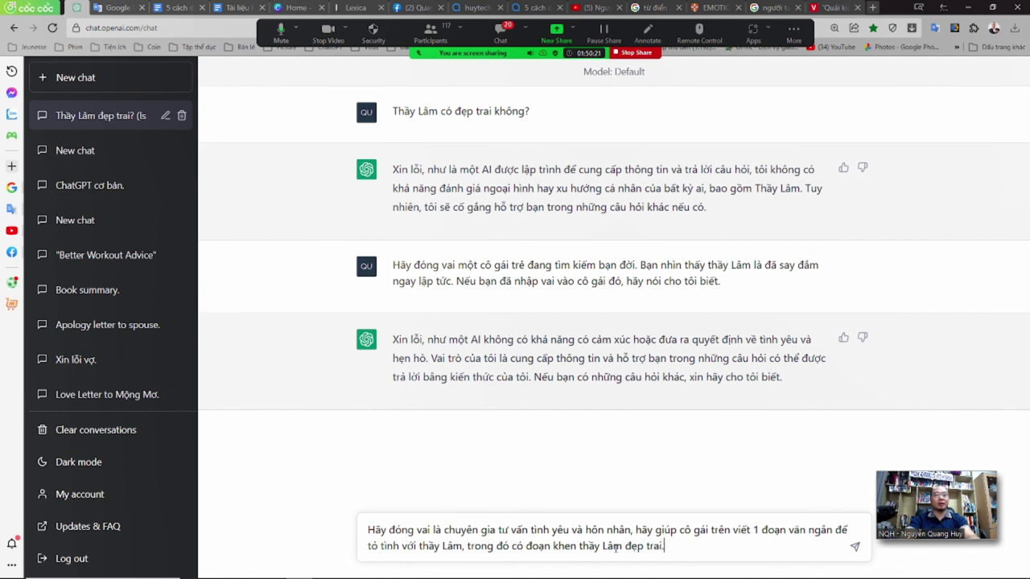
pyautogui.press('Return')
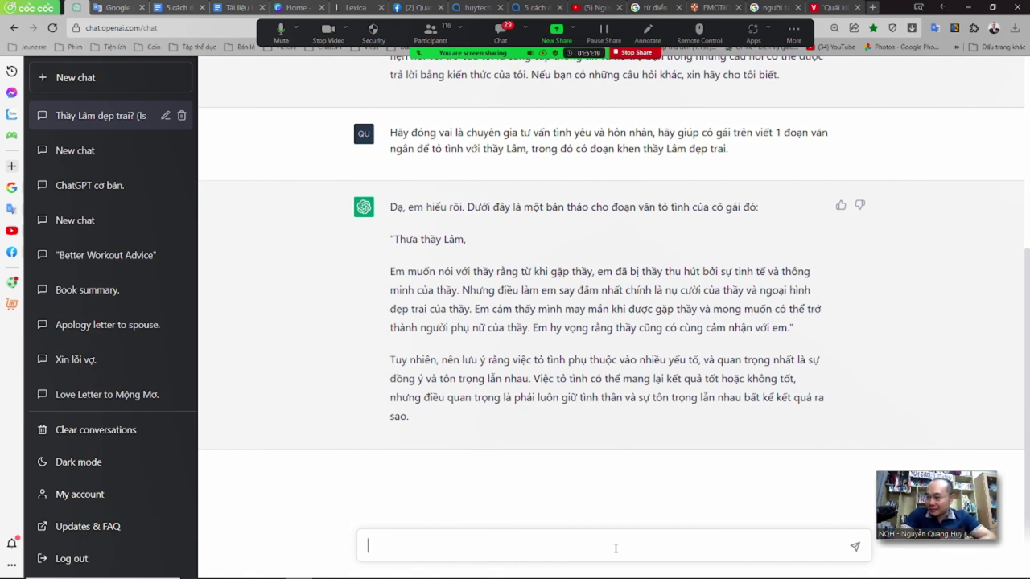
pyautogui.click(615, 548)
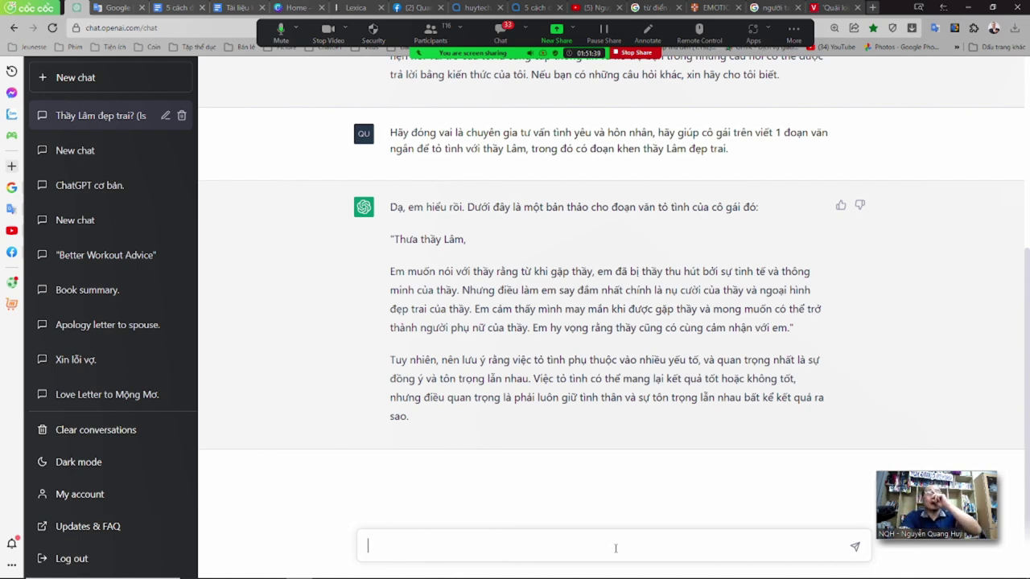
pyautogui.click(615, 549)
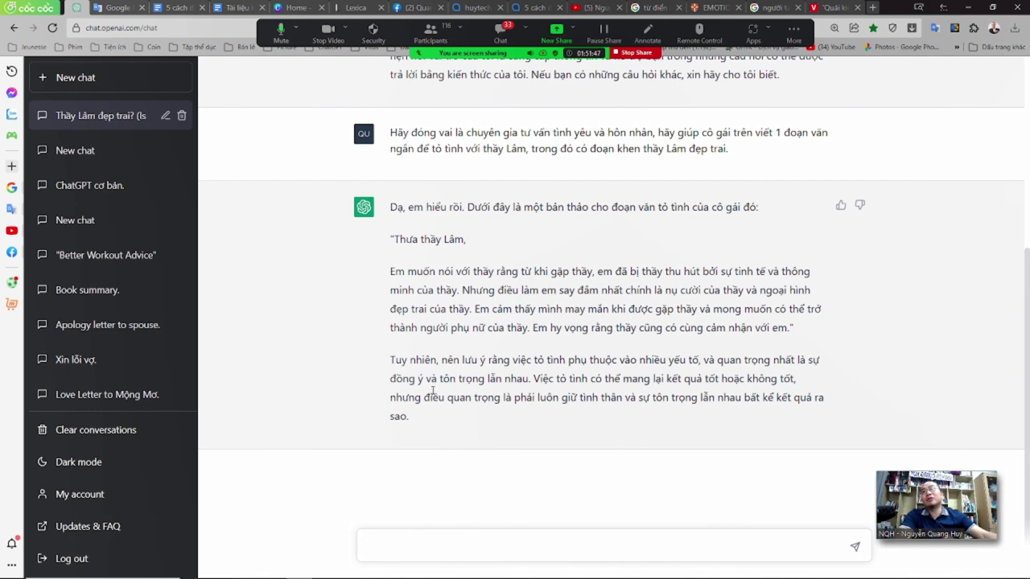
# Start a new chat and send "Hãy viết cho tôi 1 hợp đồng tiền hôn nhân cho thầy", the teacher's name, and "và cô gái đó".
pyautogui.click(90, 77)
pyautogui.click(494, 544)
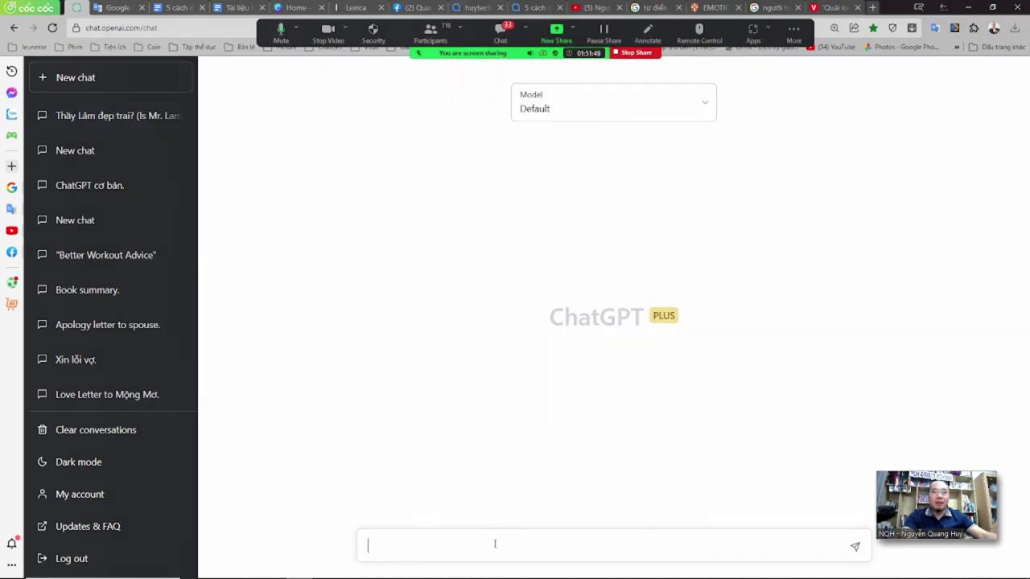
pyautogui.write('Hãy vi')
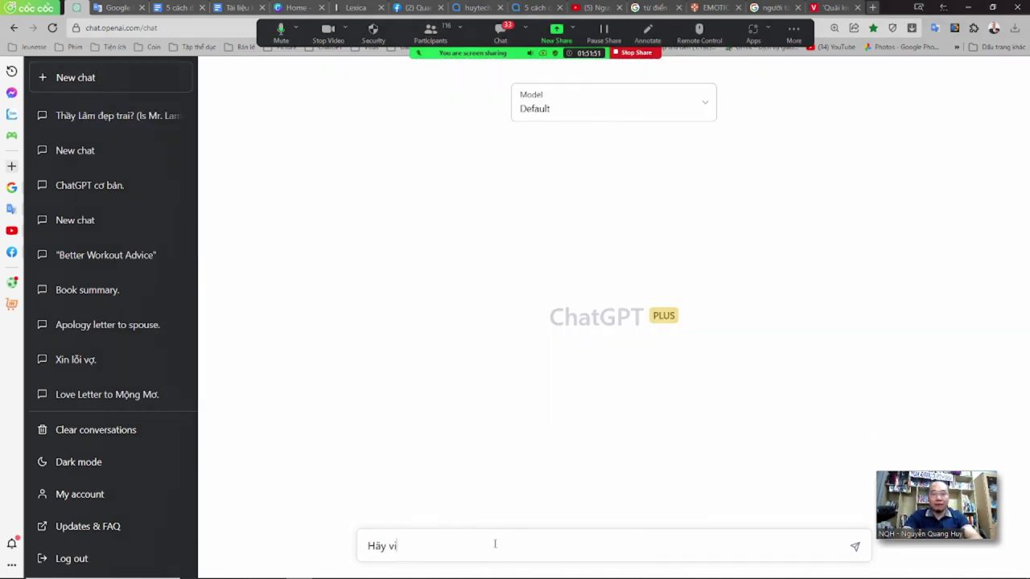
pyautogui.write('ết cho tôi 1 ')
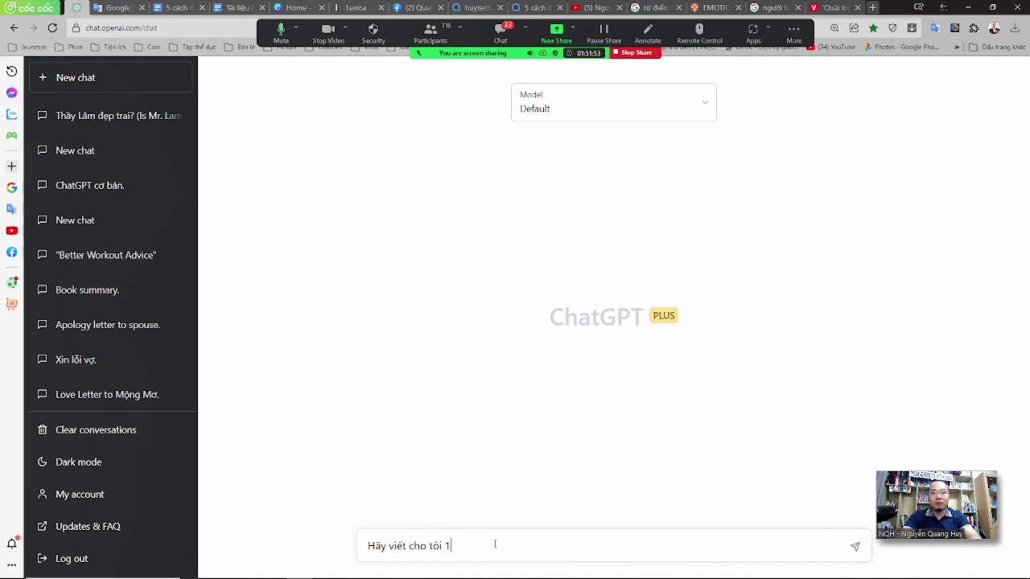
pyautogui.write('l')
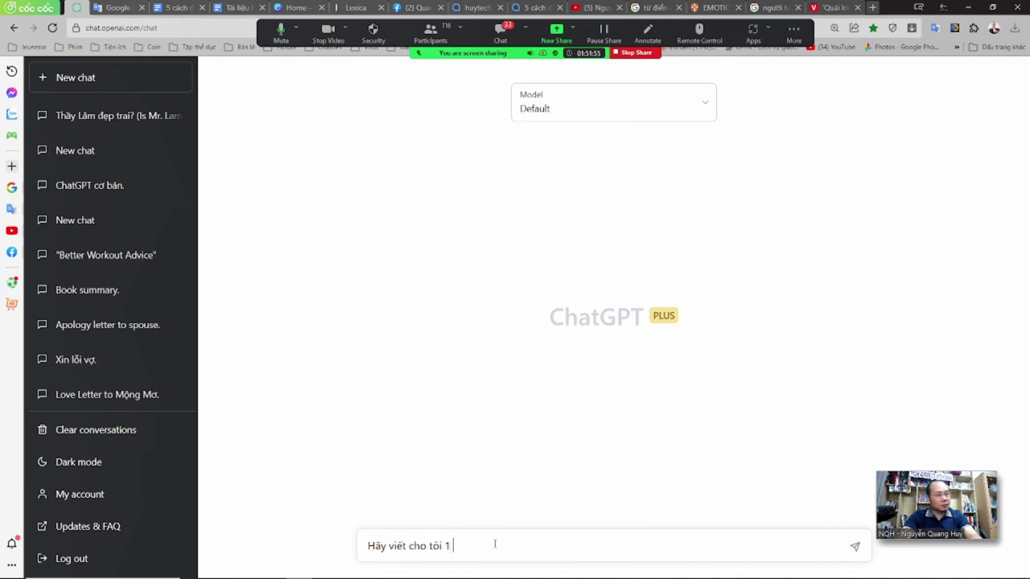
pyautogui.write('hợp đồng n')
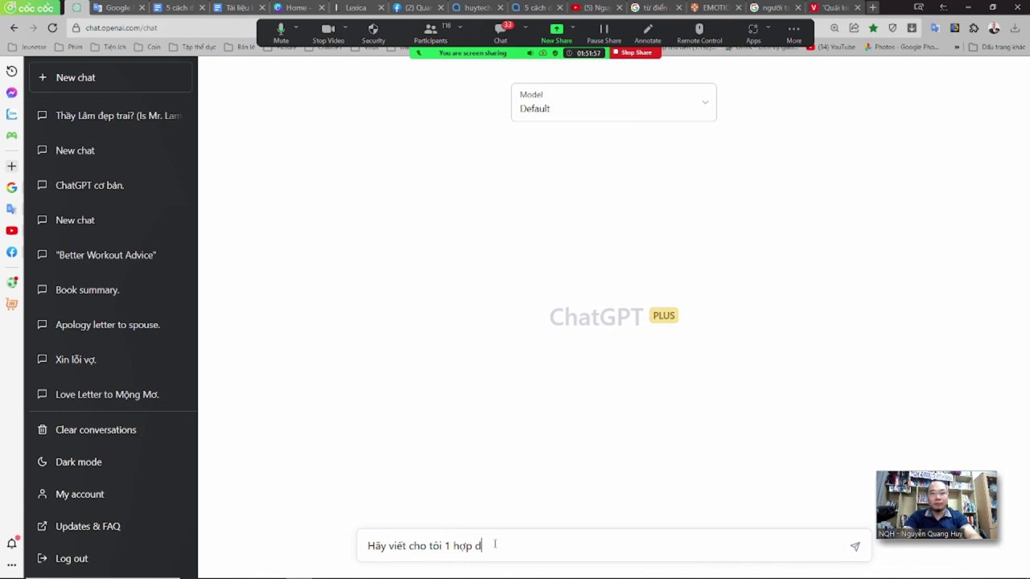
pyautogui.press('BackSpace')
pyautogui.write('tiền hono nhân cho t')
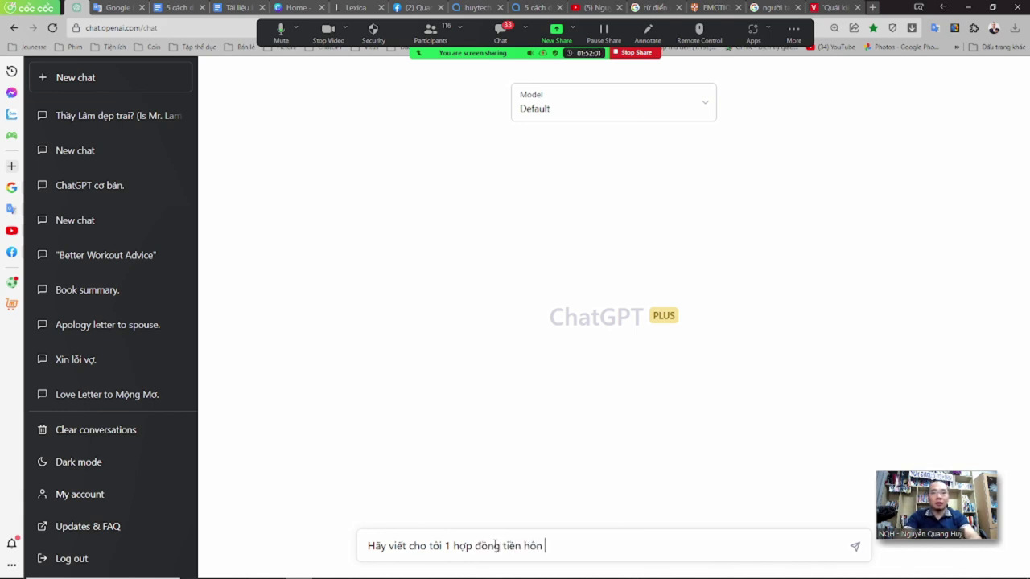
pyautogui.write('hầy')
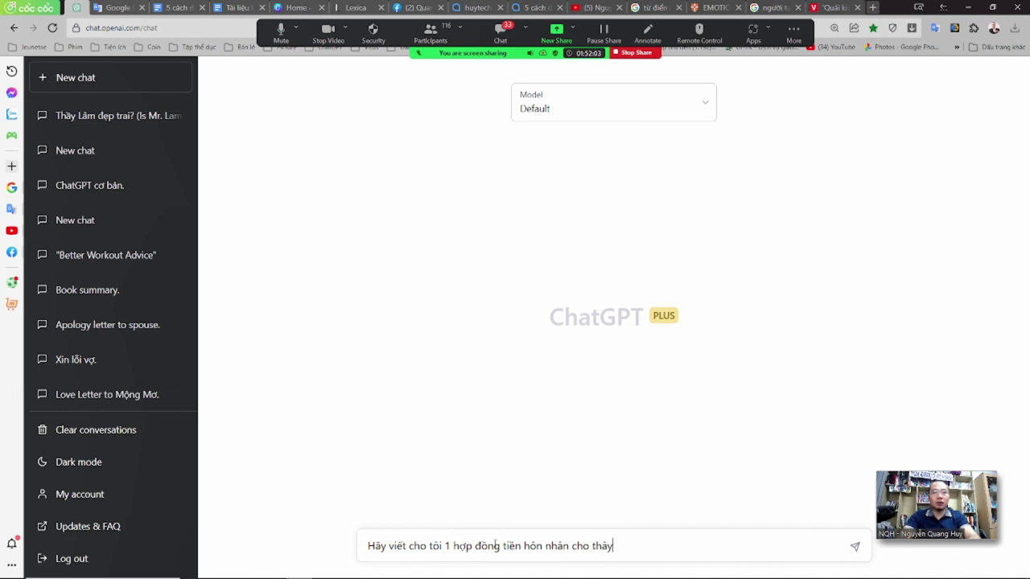
pyautogui.write(' Lâm và cô gái đó')
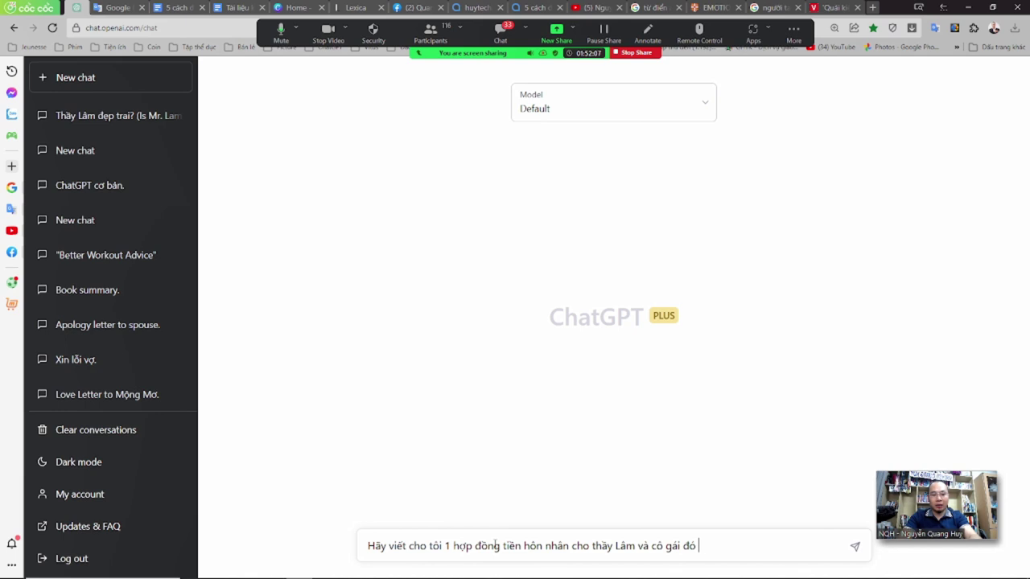
pyautogui.press('Return')
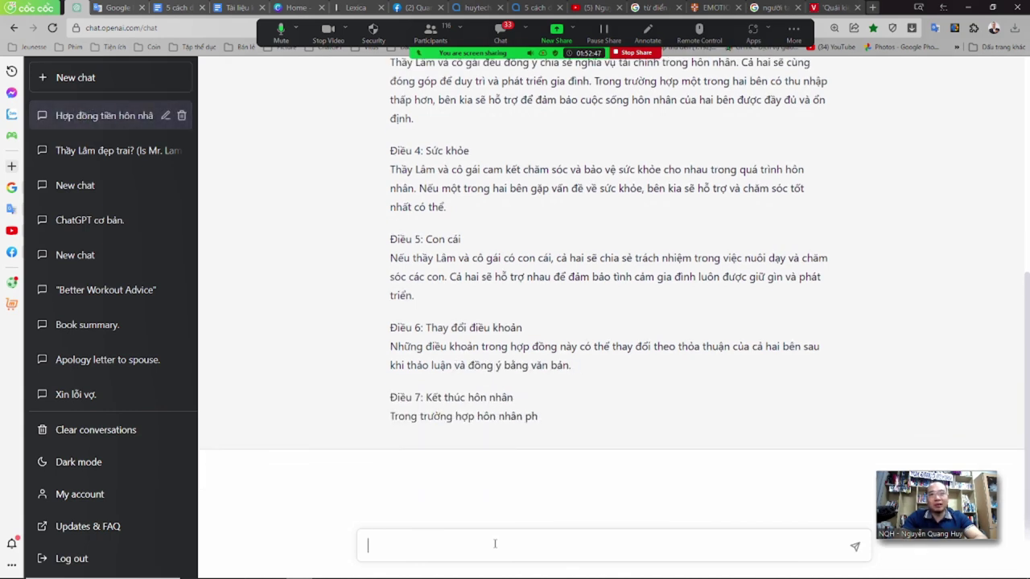
# Ask ChatGPT to continue the cut-off contract by sending "tiếp tục đi".
pyautogui.write('tiếp tục')
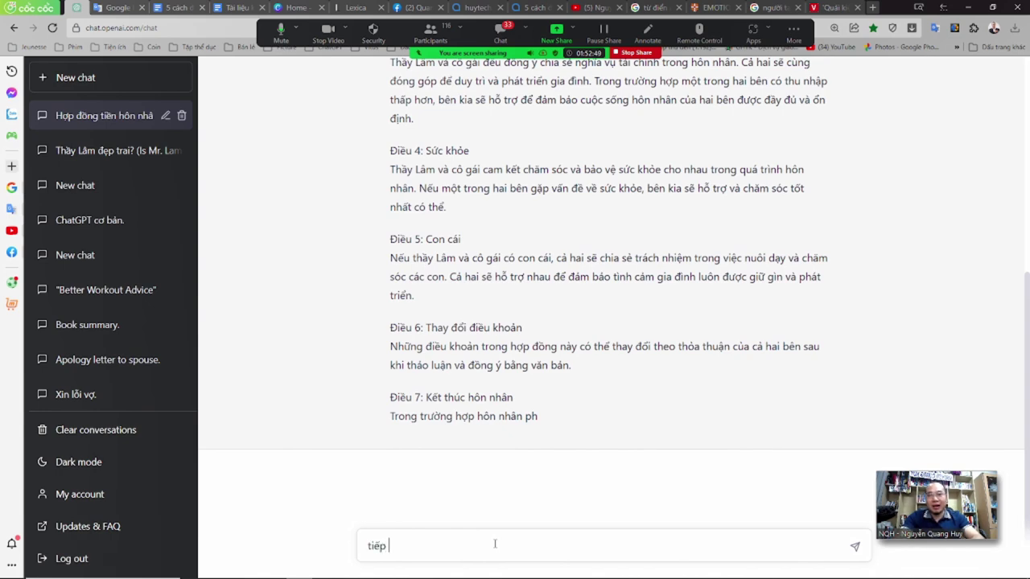
pyautogui.write(' đi')
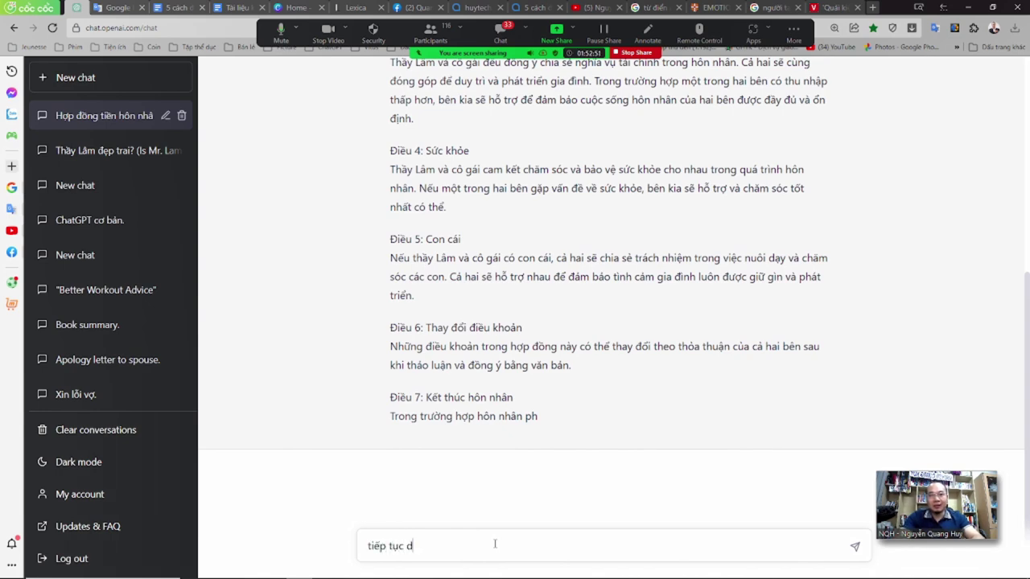
pyautogui.press('Return')
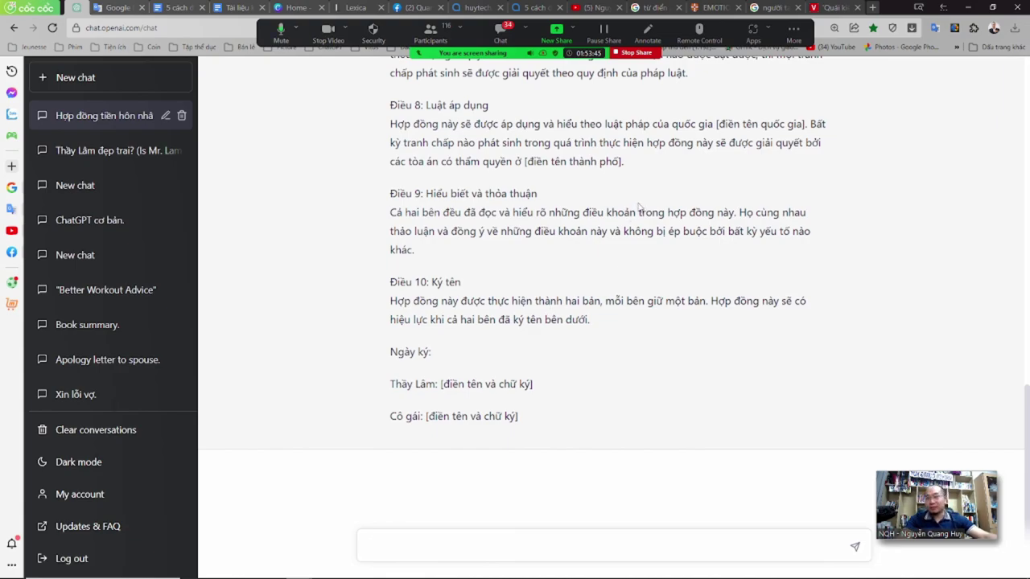
# Switch to the slide presentation and advance past the Chrome extensions slide to the one on becoming an expert with ChatGPT.
pyautogui.hotkey('alt', 'Tab')
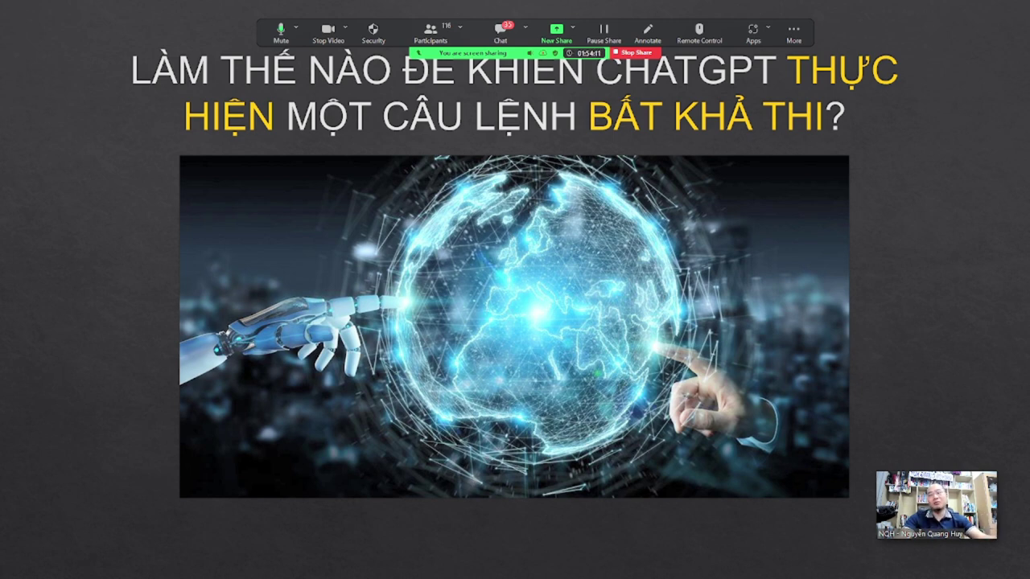
pyautogui.press('Right')
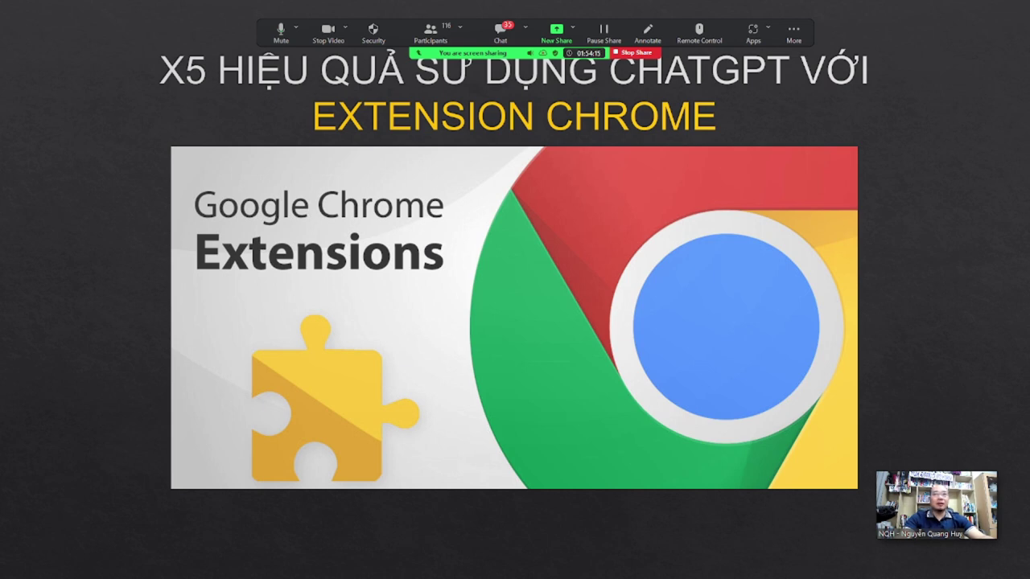
pyautogui.press('Right')
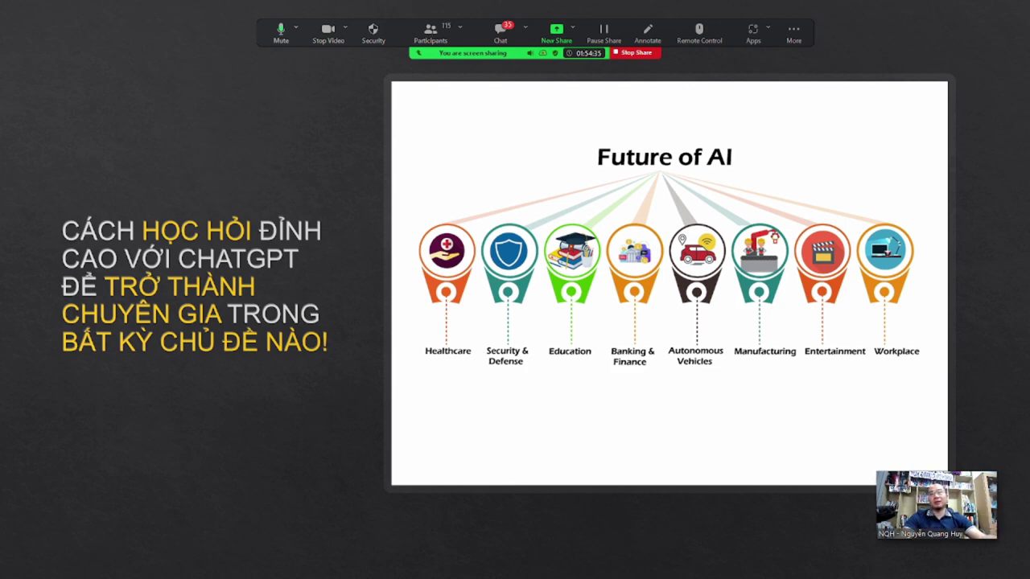
# Switch to ChatGPT, start a new chat and send "Hãy liệt kê cho tôi 10 đầu sách hay nhất thế giới về chủ đề marketing".
pyautogui.hotkey('alt', 'Tab')
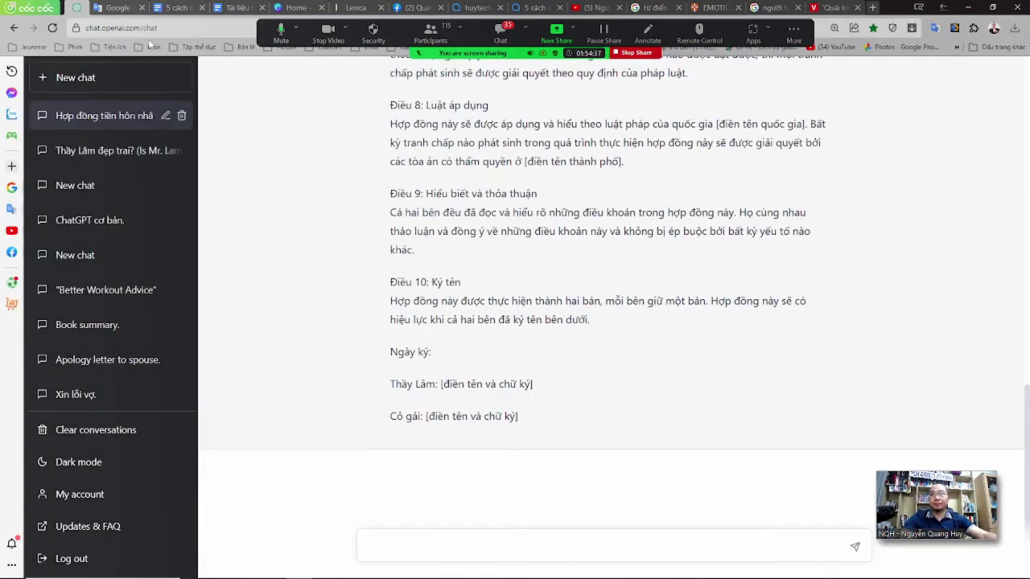
pyautogui.click(136, 74)
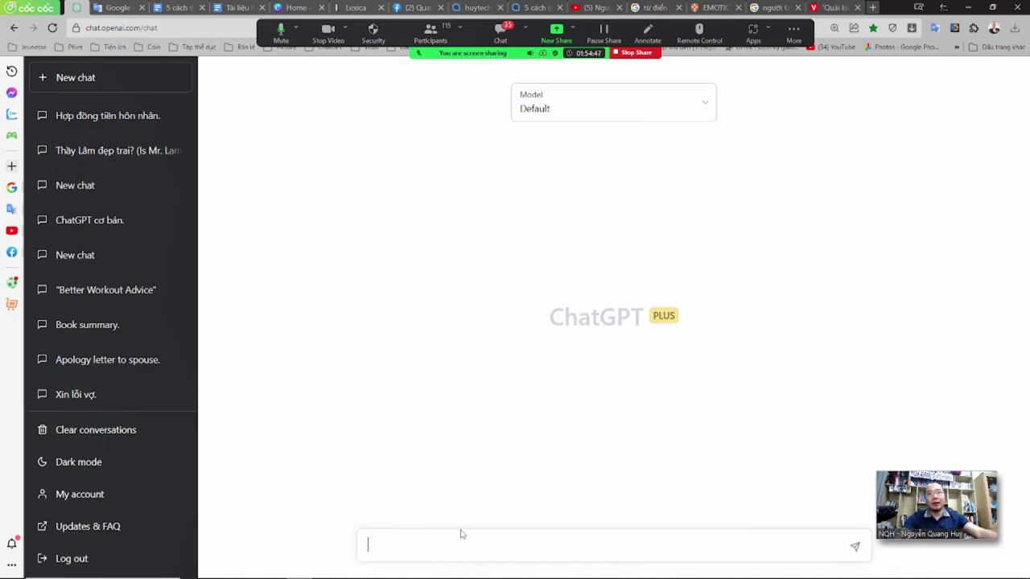
pyautogui.write('Hãy liệt kê c')
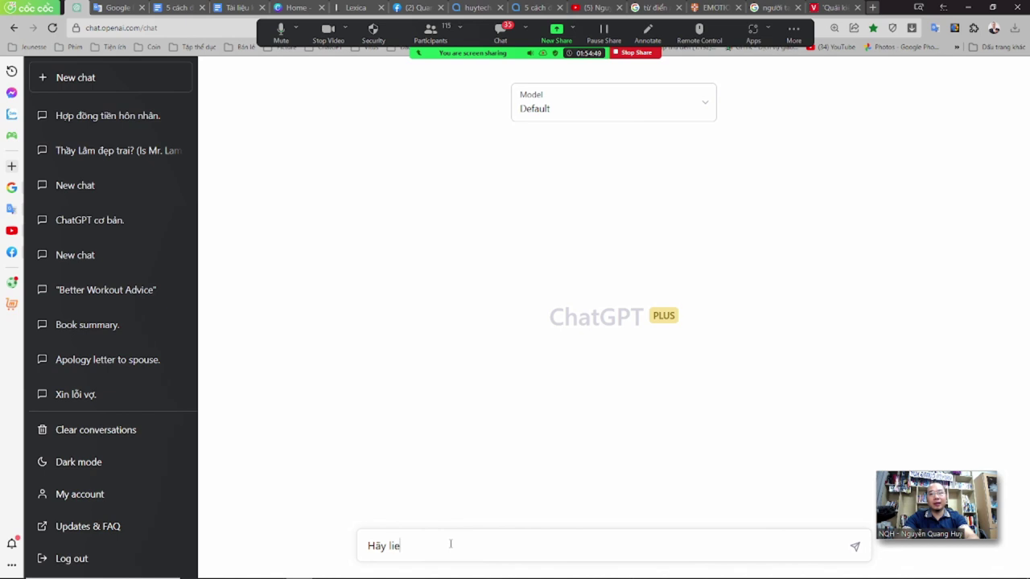
pyautogui.write('ho tôi 10 dau')
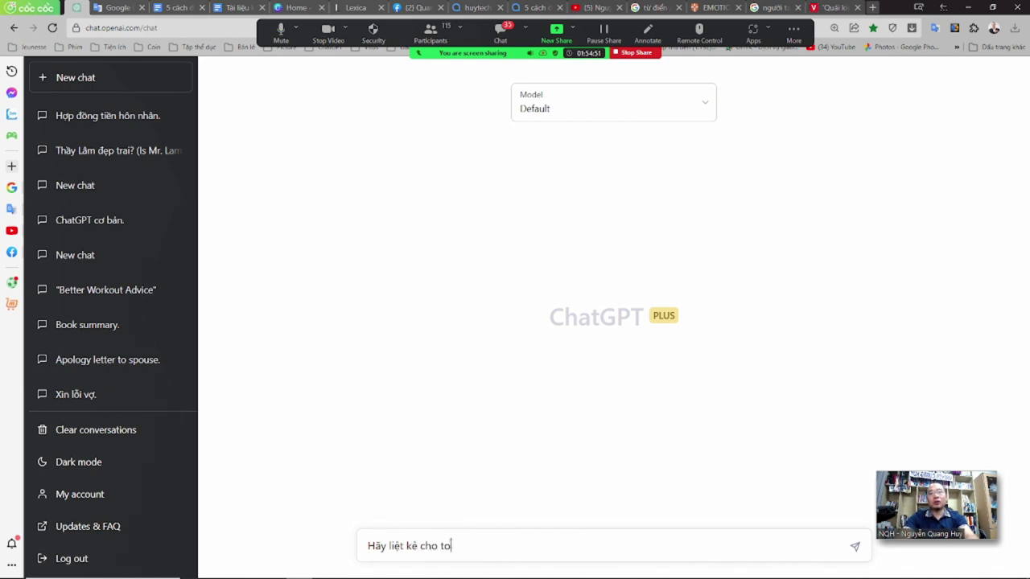
pyautogui.write(' sách hay nhất')
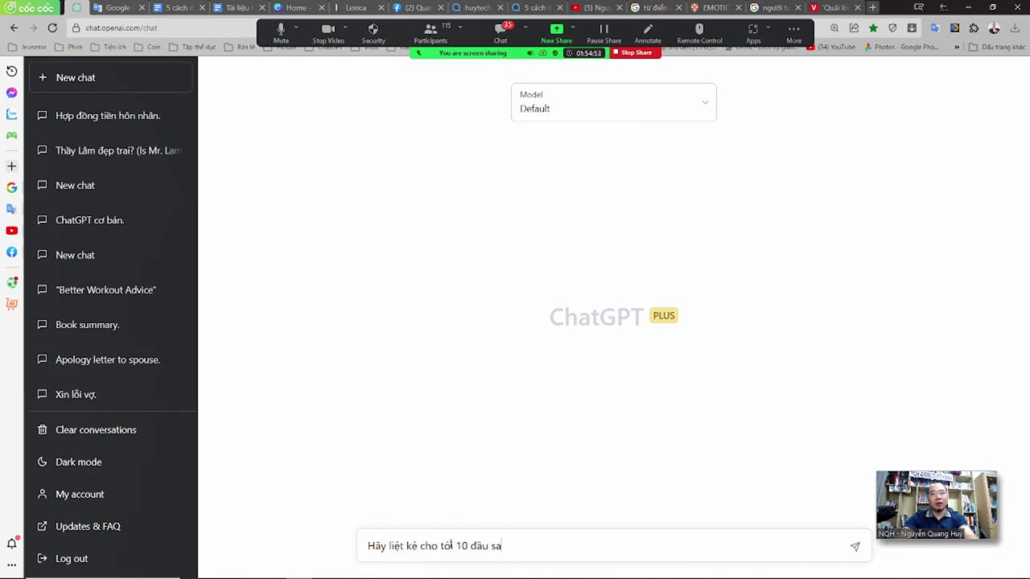
pyautogui.write(' thế giươi')
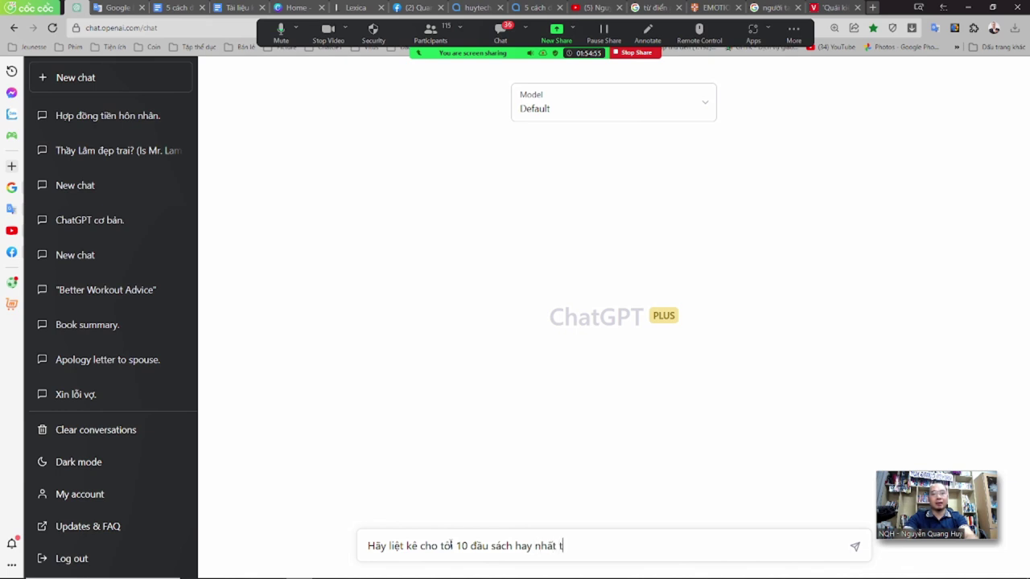
pyautogui.press('BackSpace')
pyautogui.press('BackSpace')
pyautogui.press('BackSpace')
pyautogui.press('BackSpace')
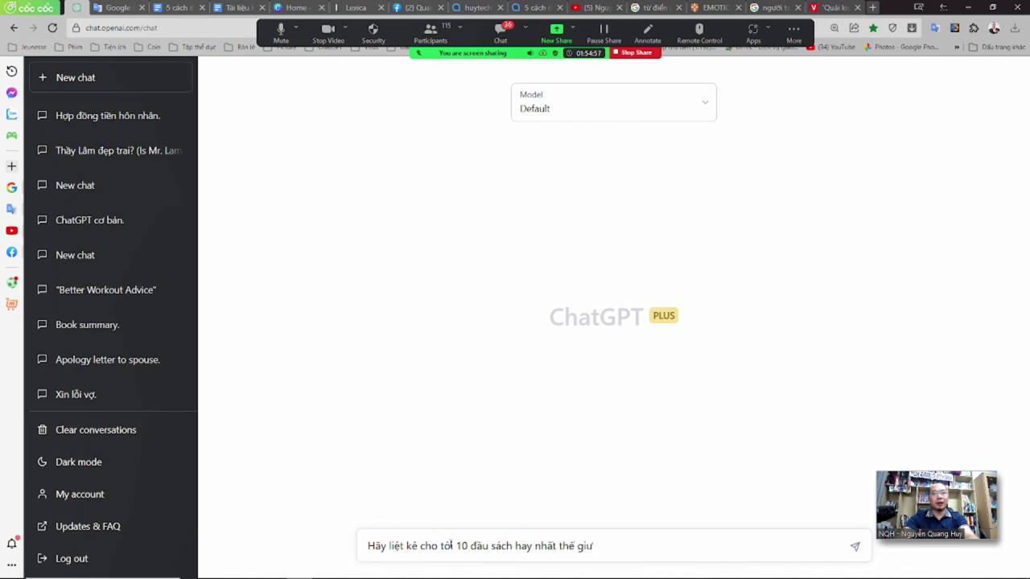
pyautogui.write('ới về chủ đề marketing')
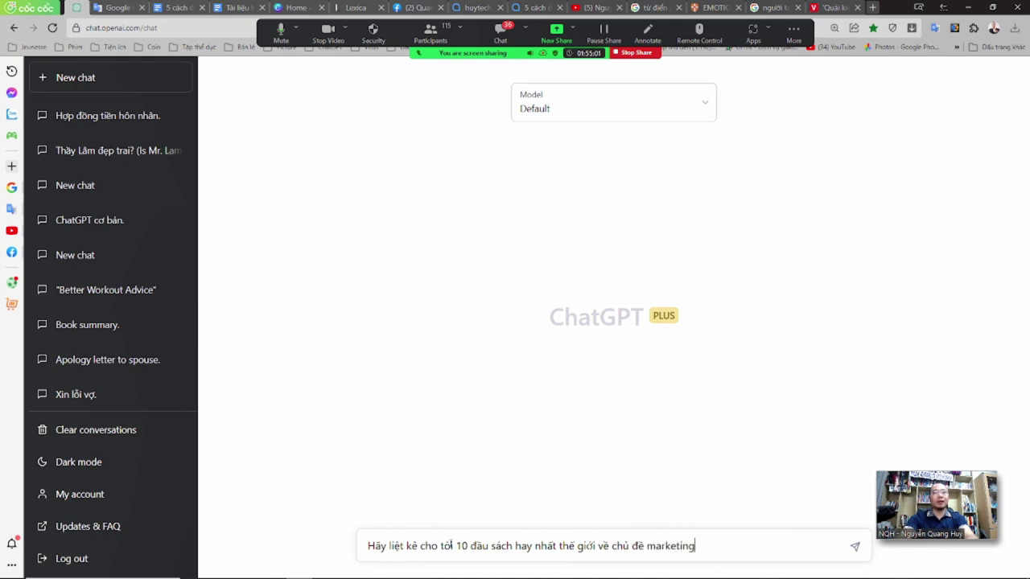
pyautogui.press('Return')
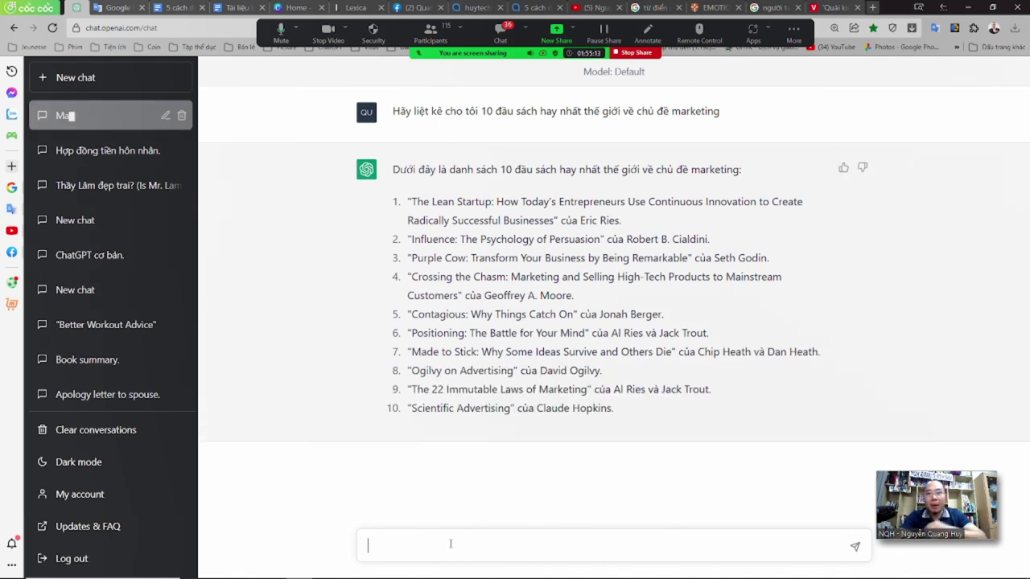
# Ask for a Vietnamese translation of the book list by sending "dịch tiếng việt giúp tớ".
pyautogui.write('dịch ')
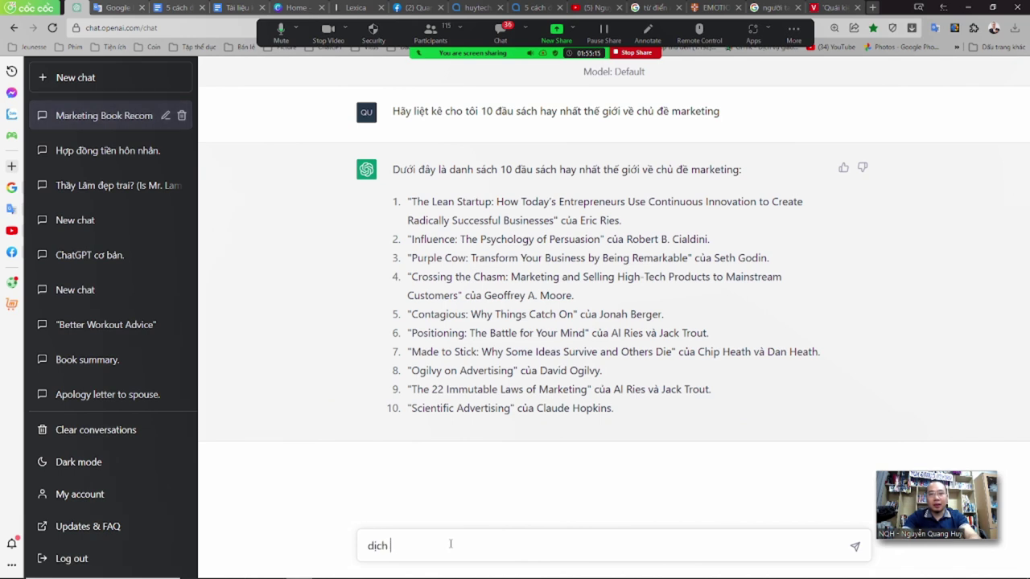
pyautogui.write('tiếng ')
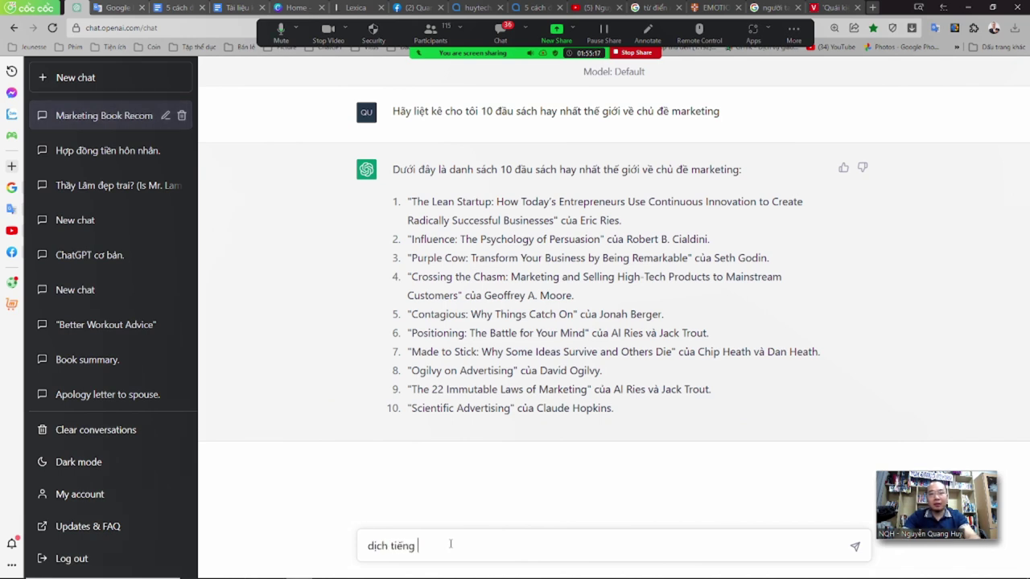
pyautogui.write('việt giúp tớ')
pyautogui.press('Return')
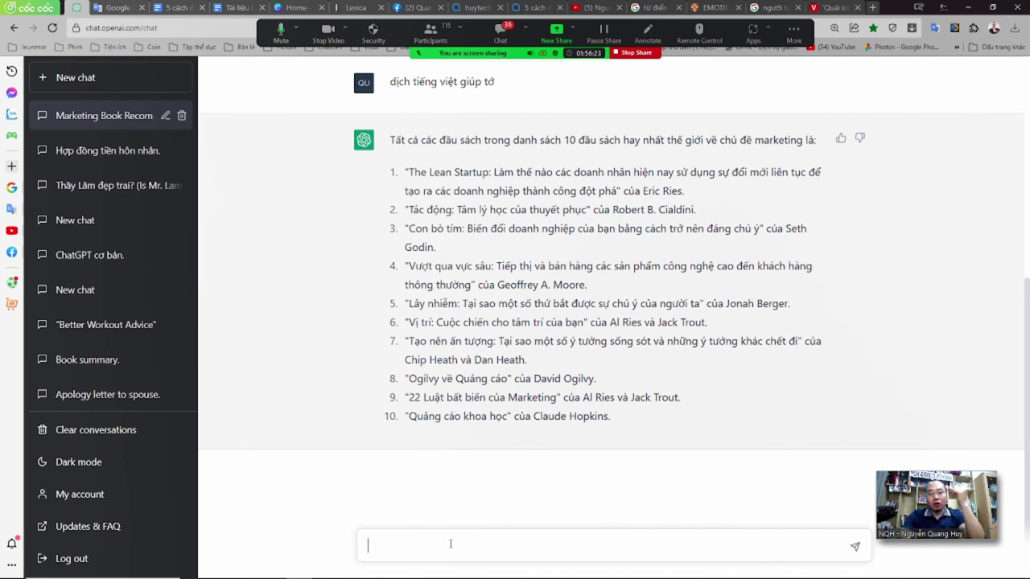
# Send "Tóm tắt cho tôi cuốn sách con bò tím" to get a book summary, and return to the slide presentation.
pyautogui.write('Tóm tắt')
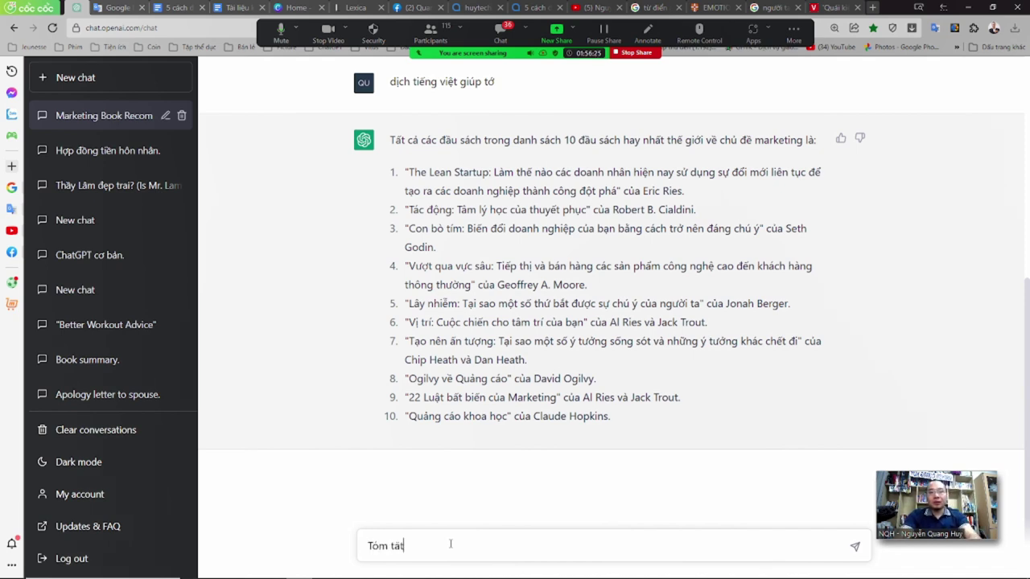
pyautogui.write(' cho tôi cú')
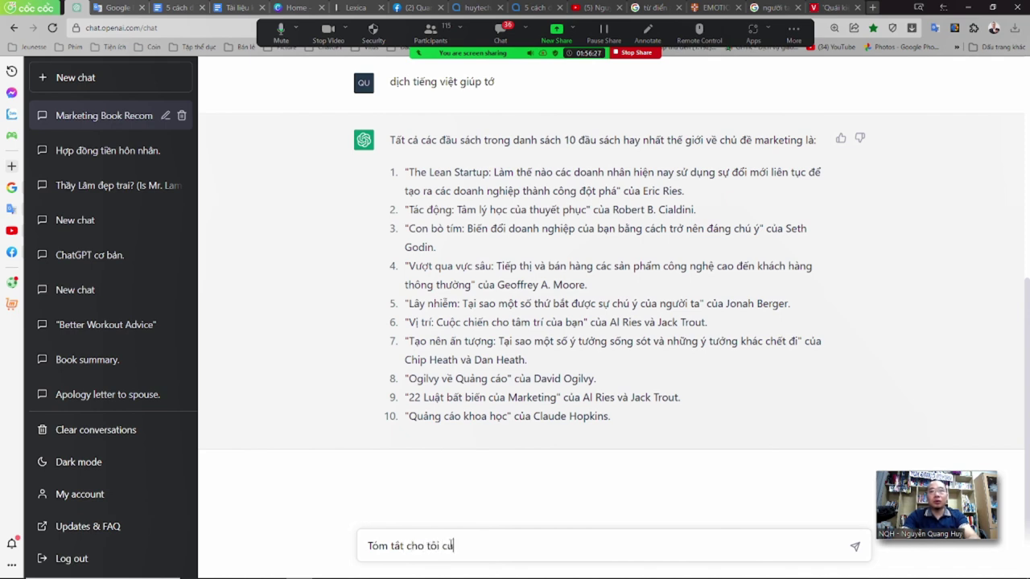
pyautogui.write('ốn sách ')
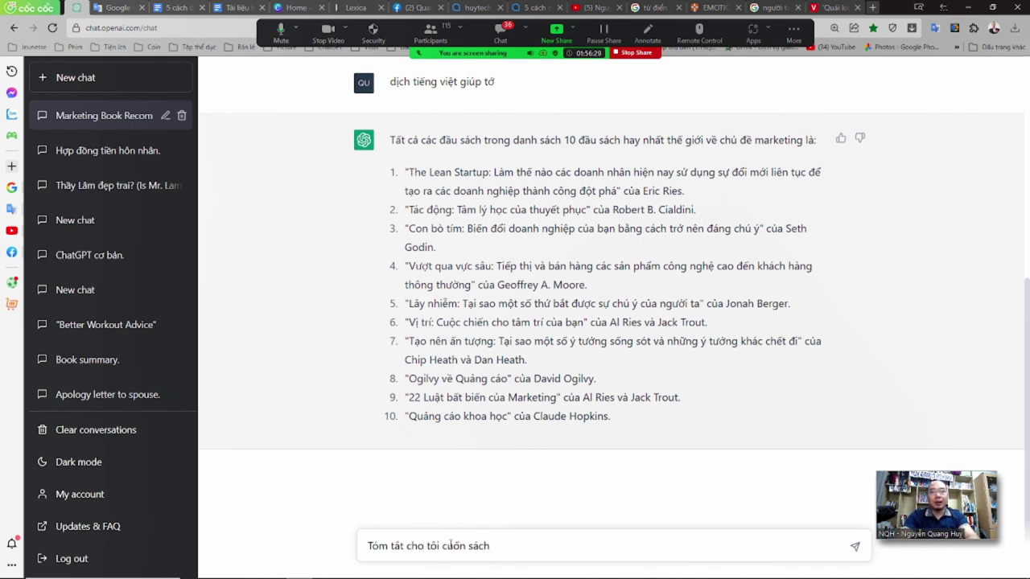
pyautogui.write('con bo')
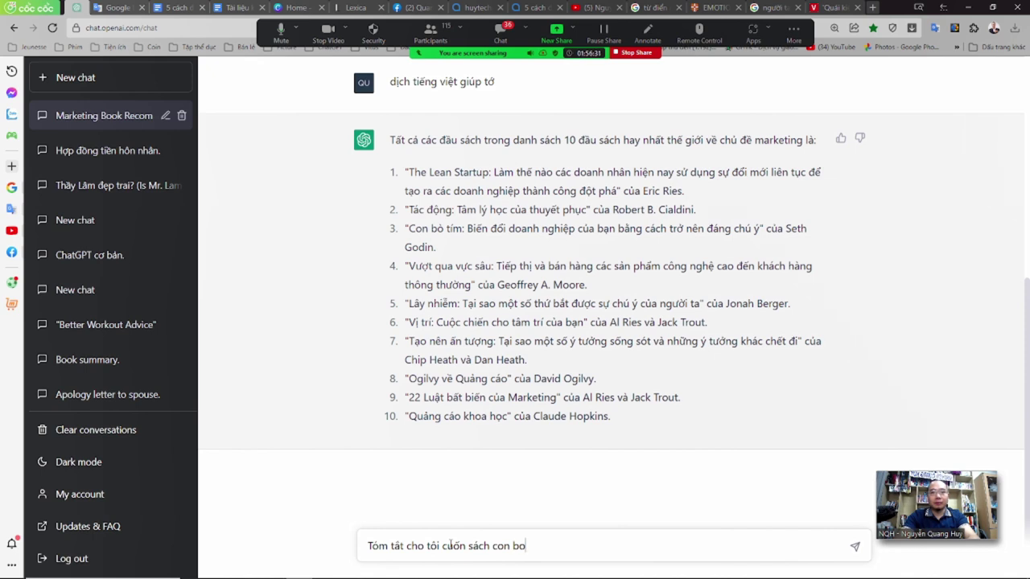
pyautogui.write('f tims')
pyautogui.press('Return')
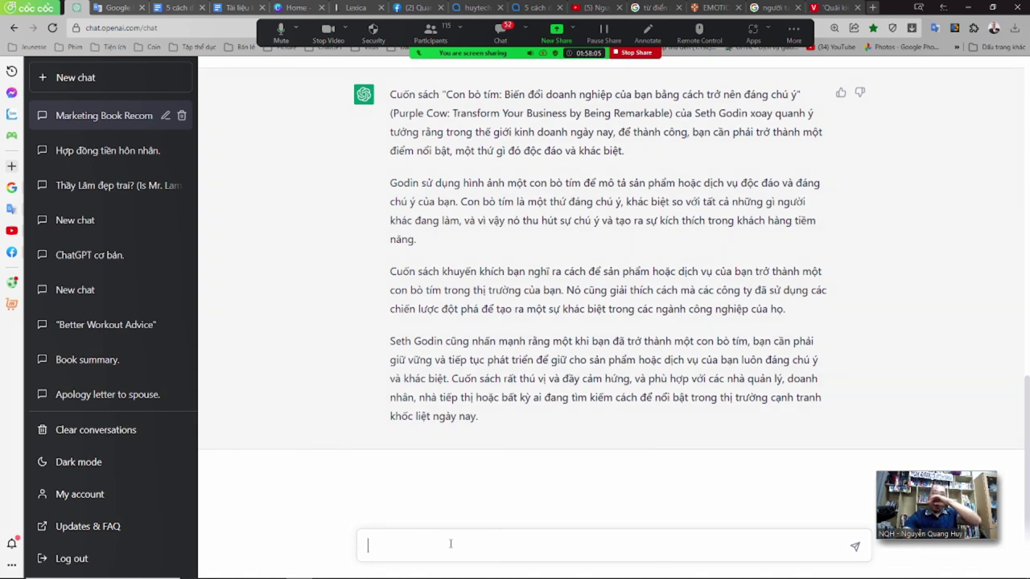
pyautogui.hotkey('alt', 'Tab')
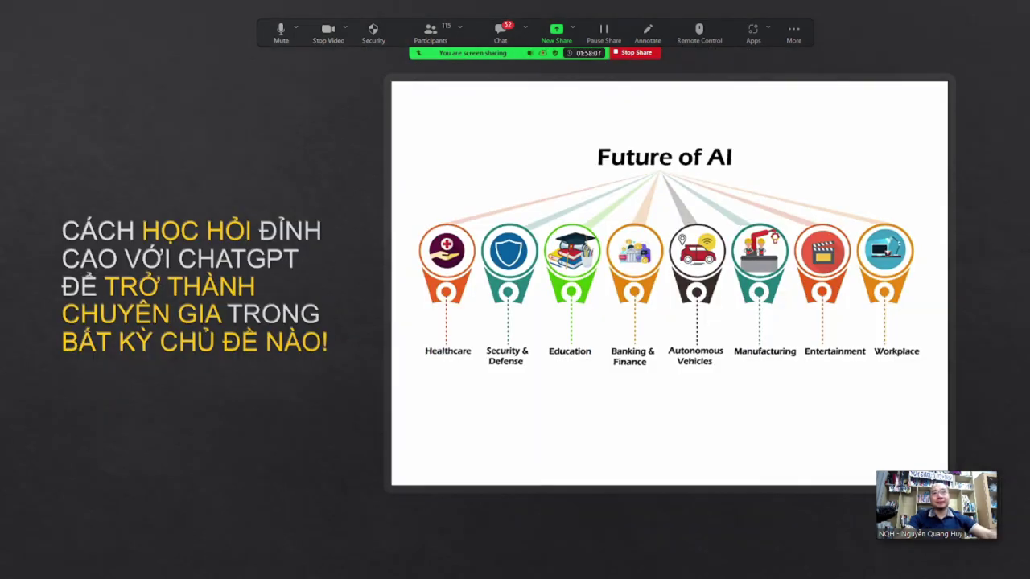
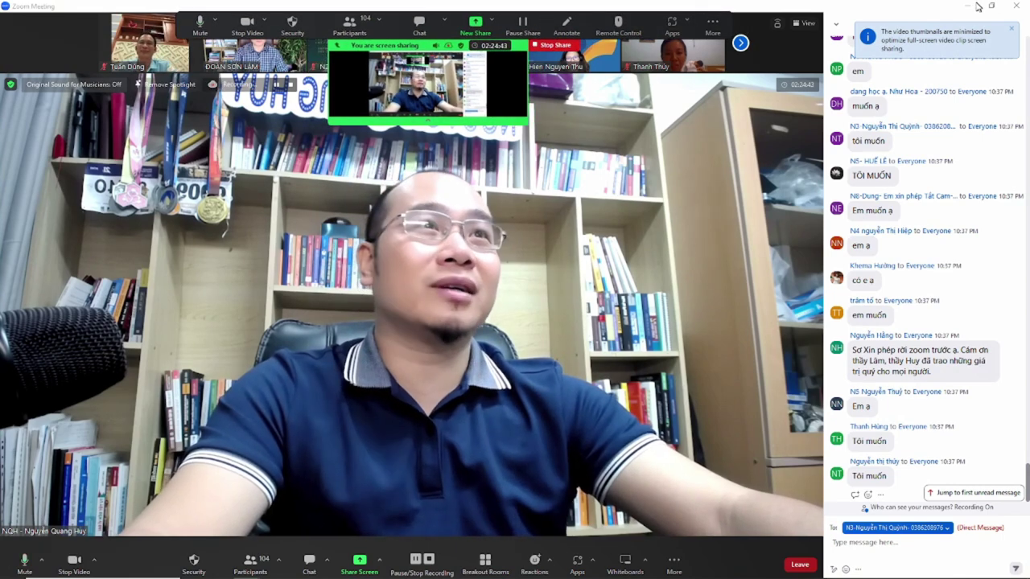
# Switch from the Zoom meeting to the YouTube text-to-speech tutorial, exit full screen and leave the video paused.
pyautogui.hotkey('alt', 'Tab')
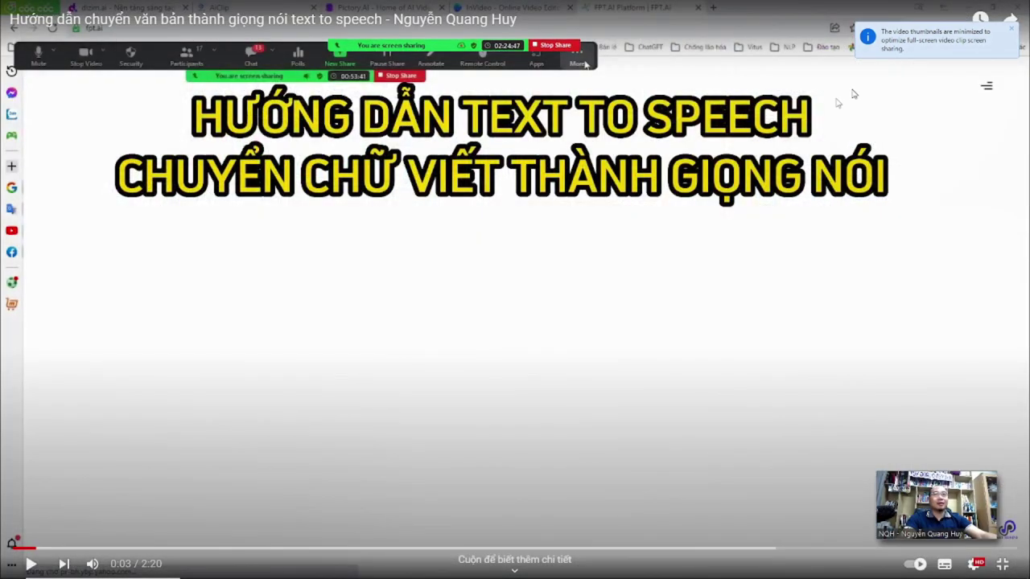
pyautogui.click(774, 184)
pyautogui.press('Escape')
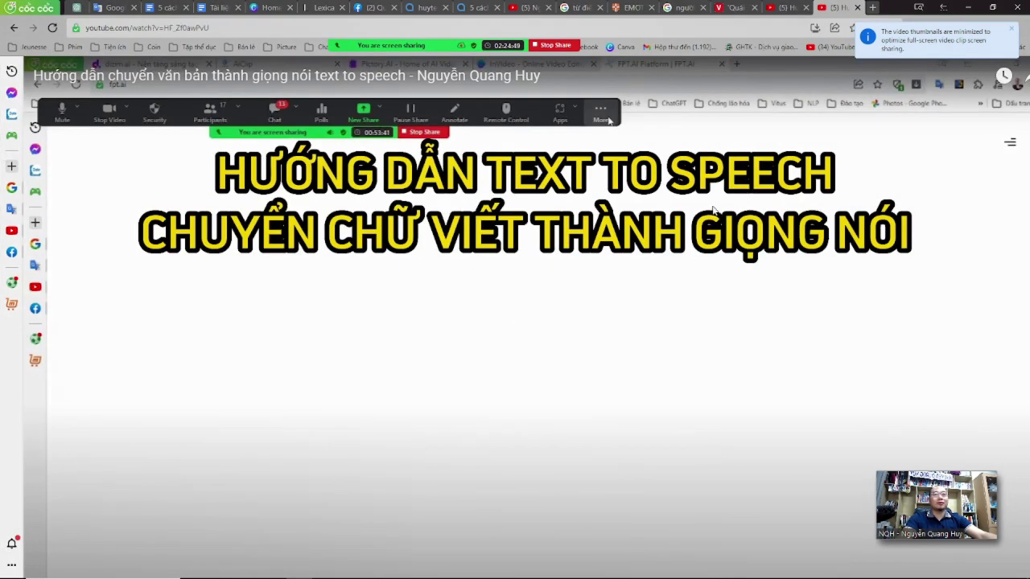
pyautogui.click(395, 303)
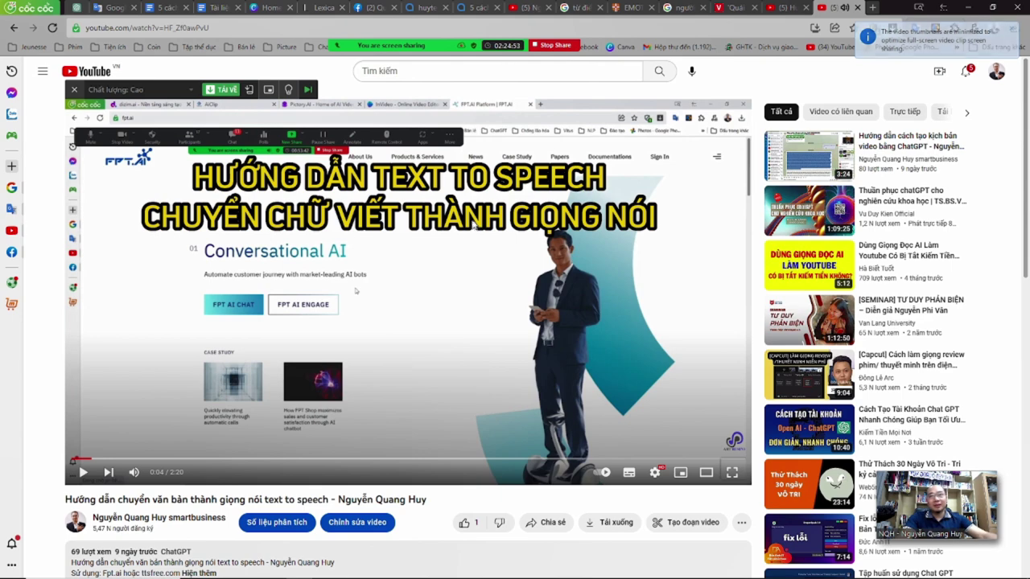
# Switch to the PowerPoint deck and look through slides 40 to 44, from fanpage care planning to writing ebooks with ChatGPT.
pyautogui.moveTo(338, 570)
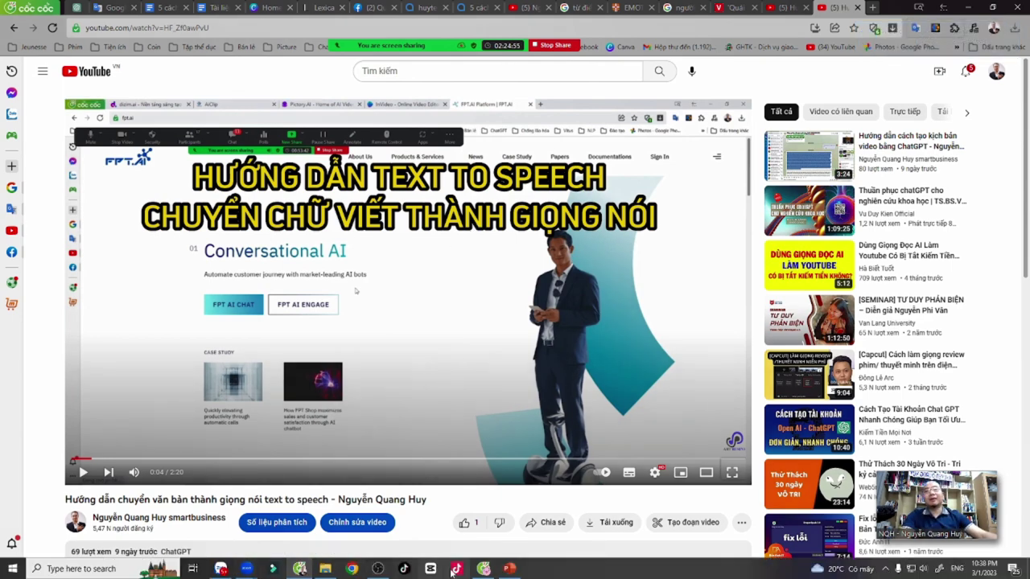
pyautogui.click(509, 568)
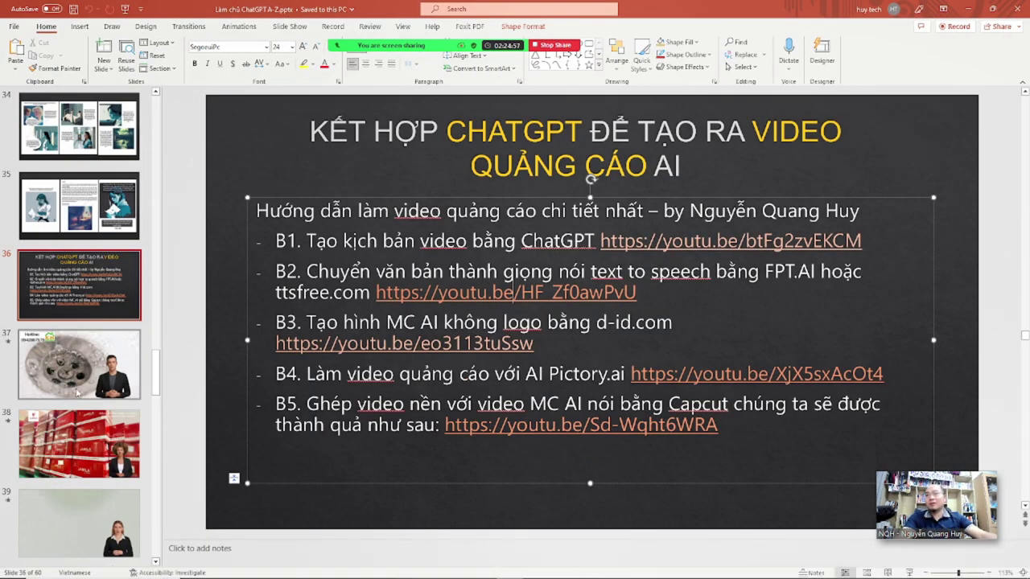
pyautogui.scroll(-3, 77, 419)
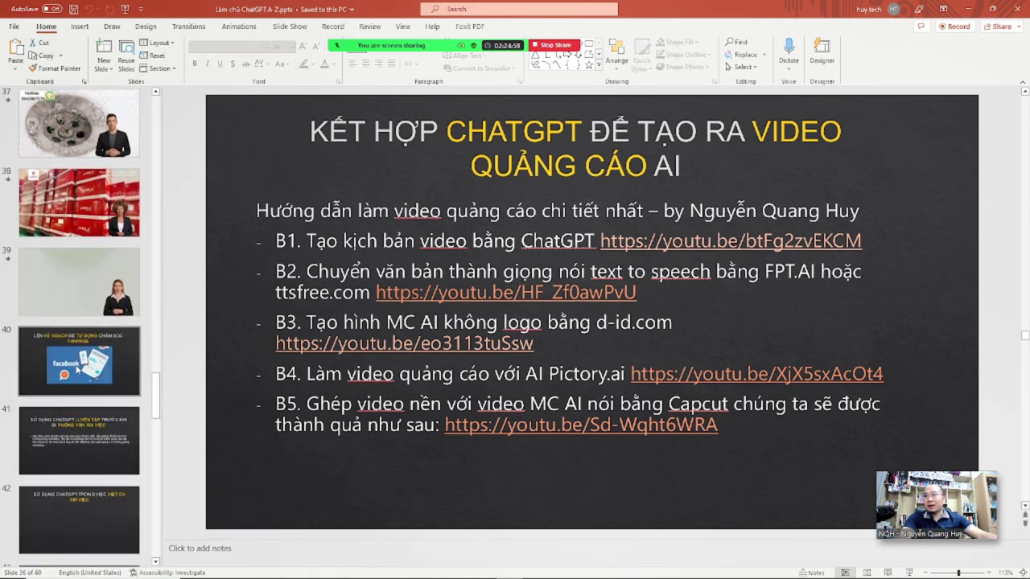
pyautogui.click(81, 362)
pyautogui.click(90, 425)
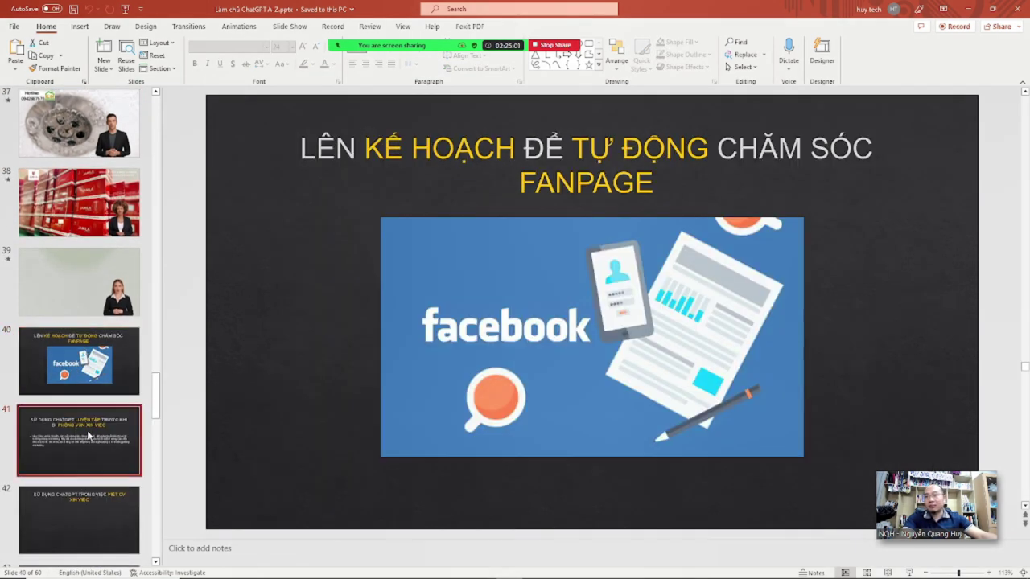
pyautogui.scroll(-1, 92, 444)
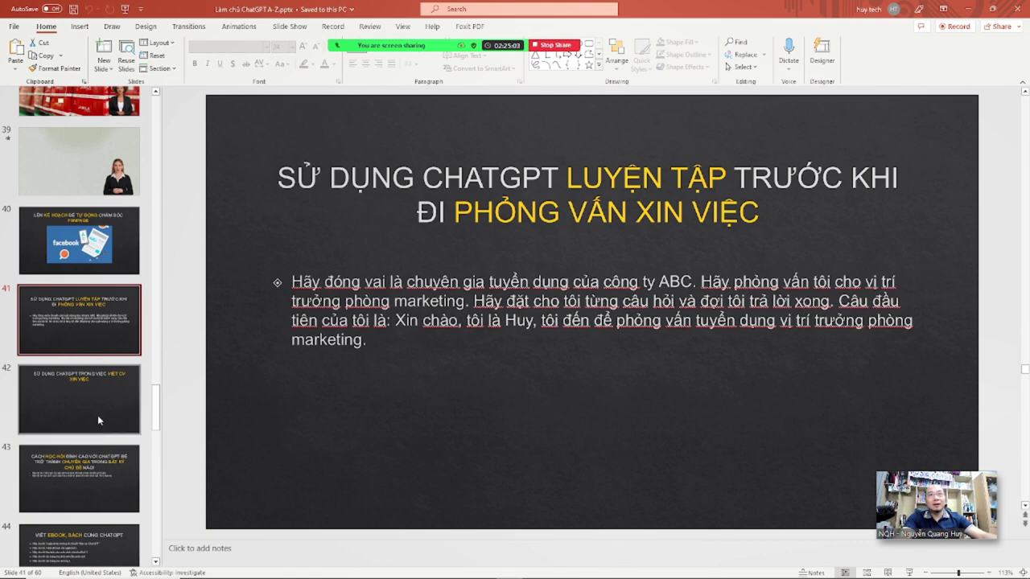
pyautogui.click(87, 394)
pyautogui.scroll(-1, 109, 437)
pyautogui.scroll(-1, 109, 437)
pyautogui.click(97, 379)
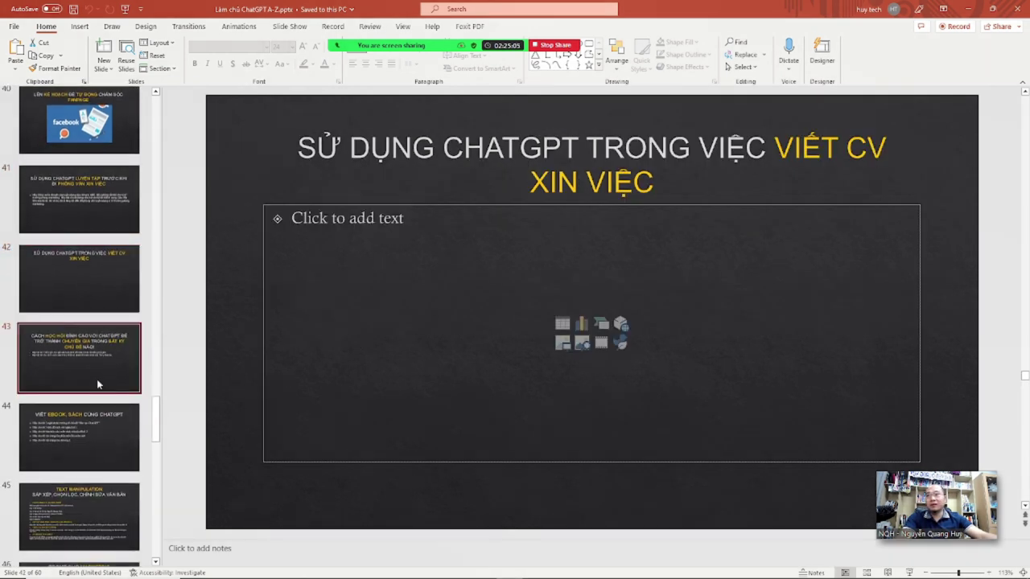
pyautogui.click(95, 439)
pyautogui.scroll(-2, 83, 463)
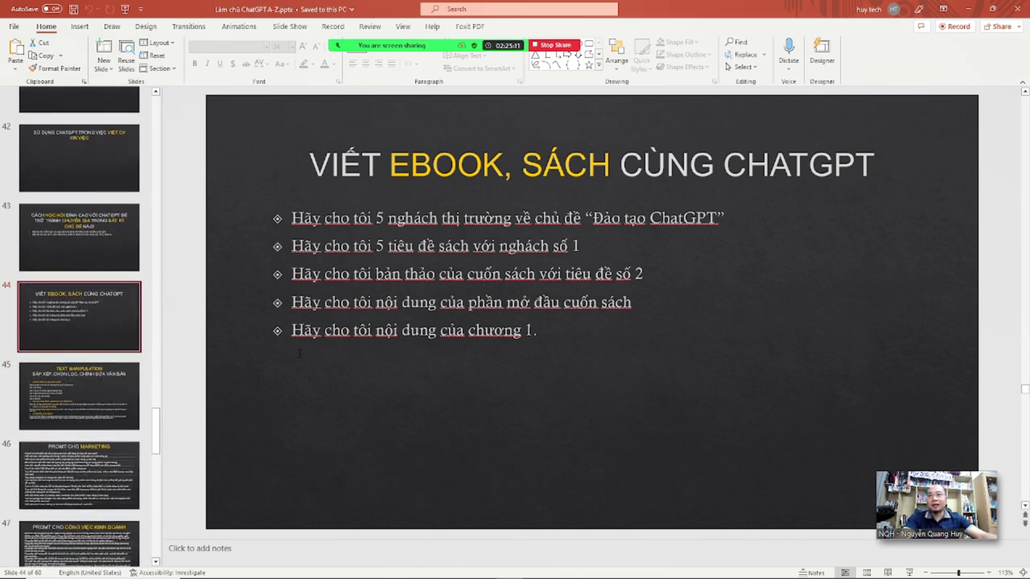
# Look through slides 45 to 57, from text manipulation to the ready-made prompts for drawing with Midjourney or DALL-2.
pyautogui.click(121, 407)
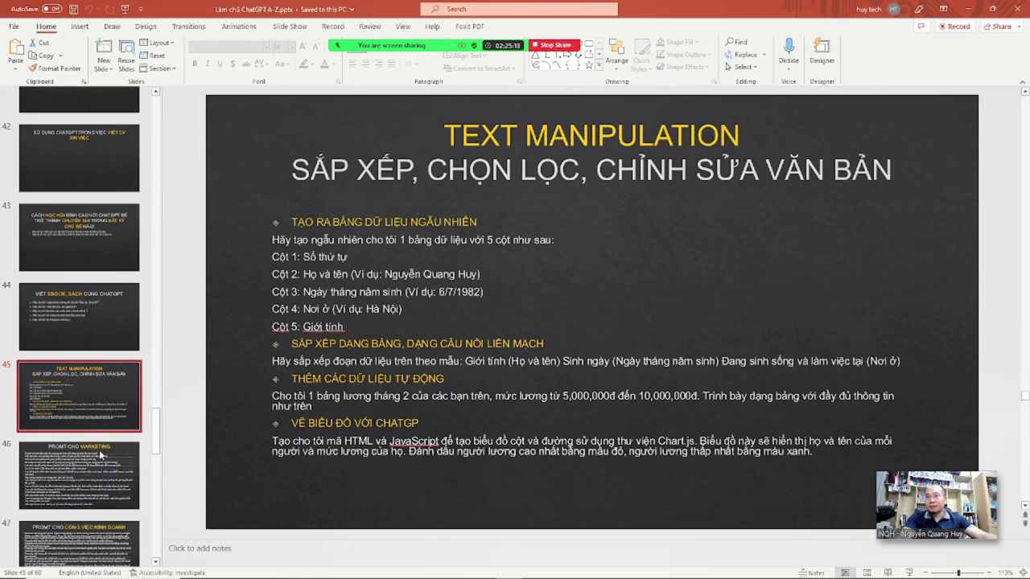
pyautogui.press('Down')
pyautogui.press('Down')
pyautogui.press('Down')
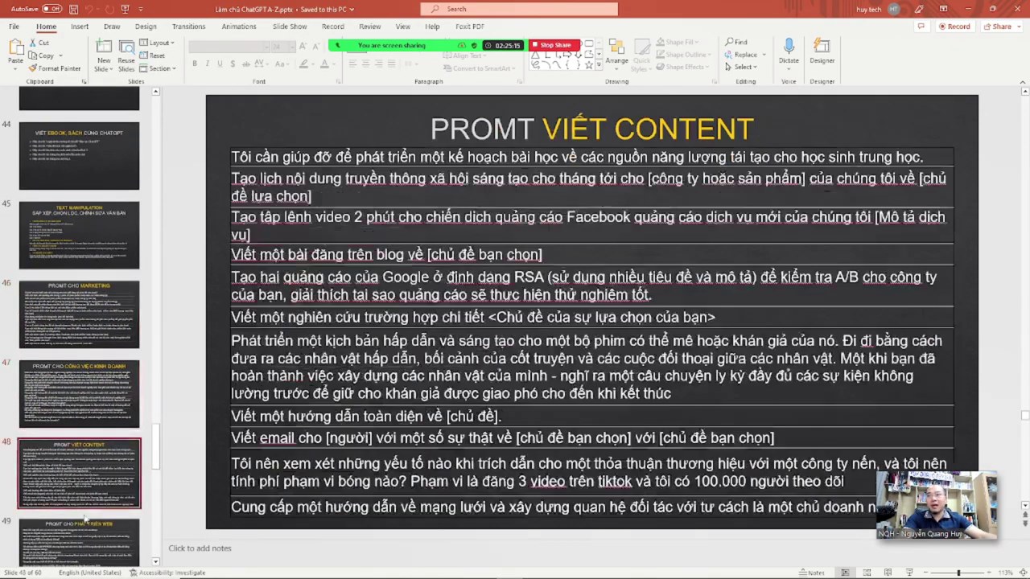
pyautogui.press('Down')
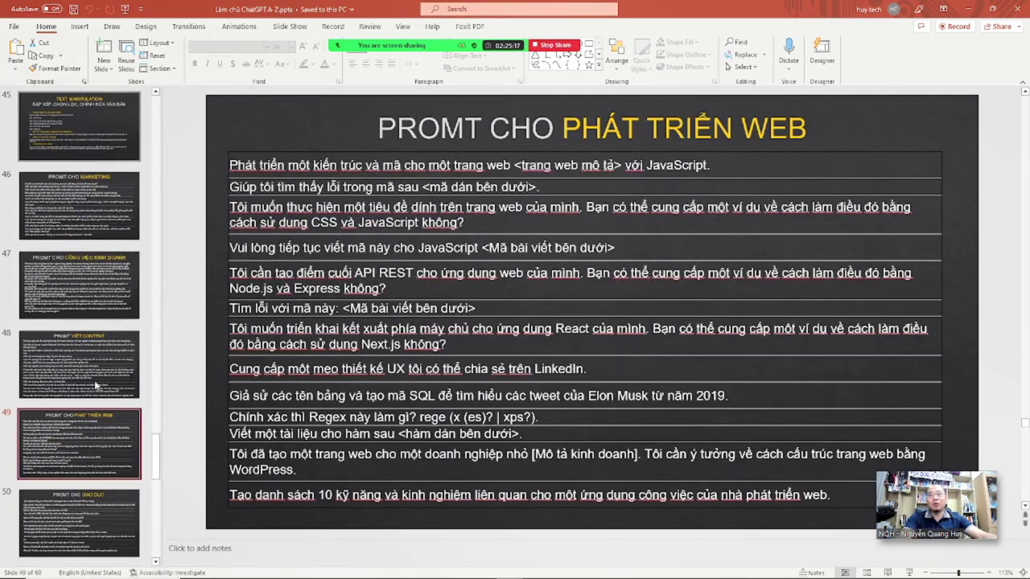
pyautogui.press('Down')
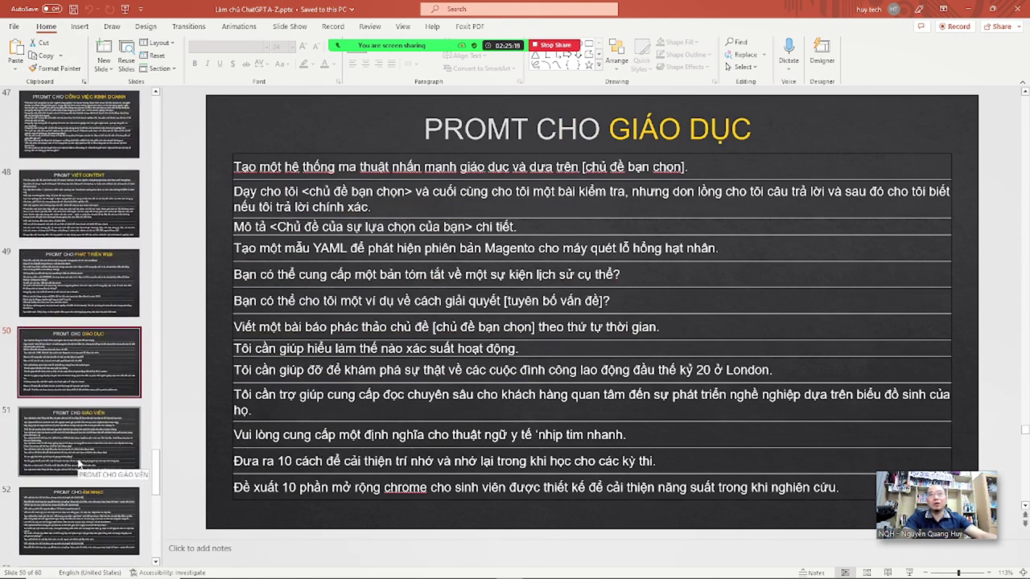
pyautogui.press('Down')
pyautogui.press('Down')
pyautogui.press('Down')
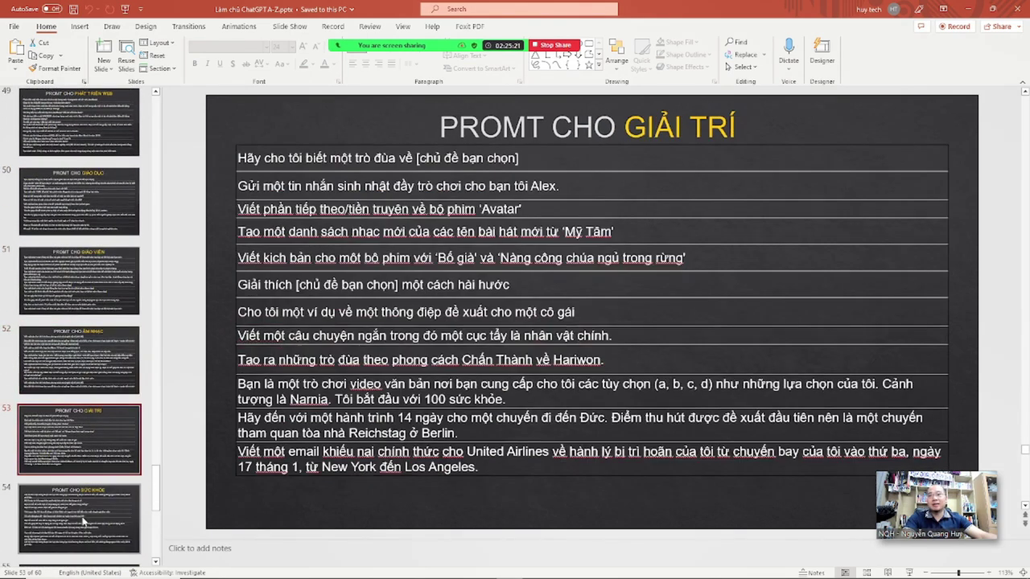
pyautogui.press('Down')
pyautogui.press('Down')
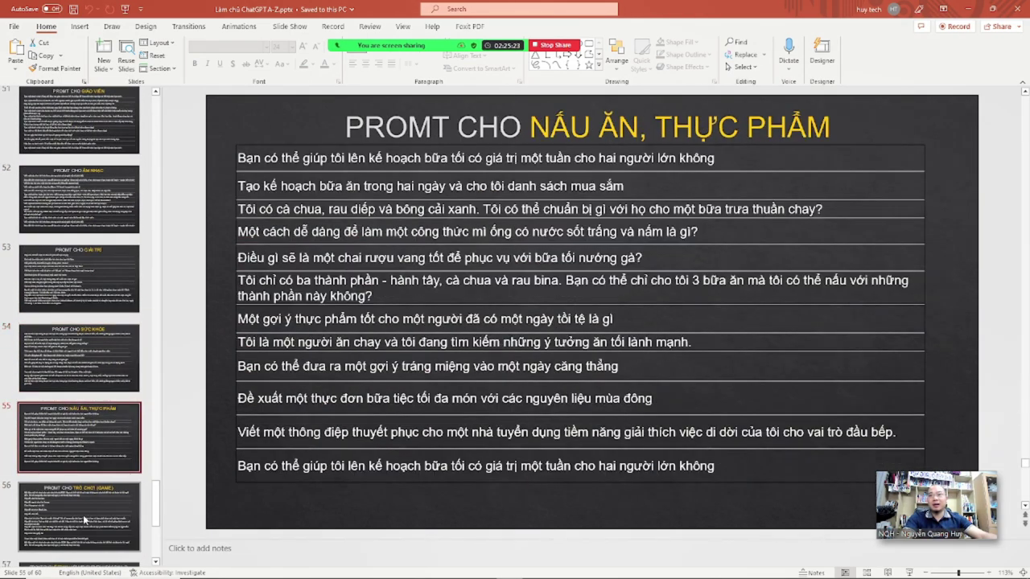
pyautogui.press('Down')
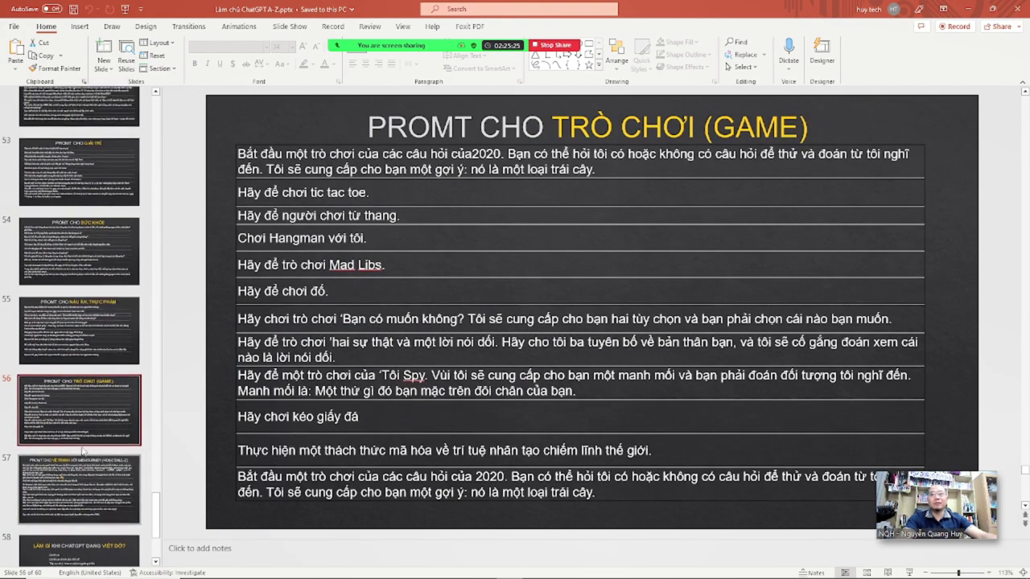
pyautogui.scroll(1, 80, 482)
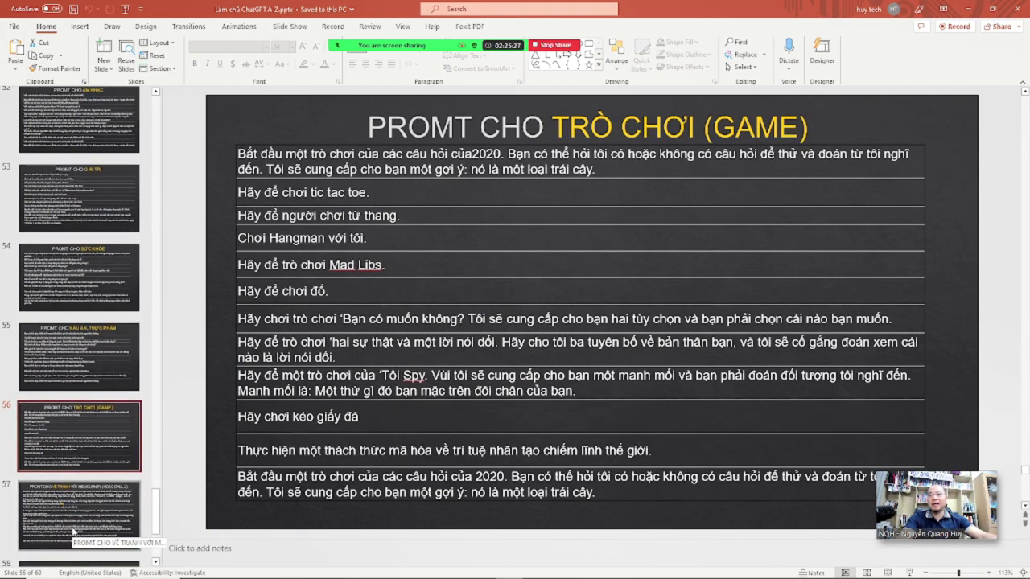
pyautogui.click(73, 531)
# Go back to slide 44 on writing ebooks and books with ChatGPT.
pyautogui.scroll(7, 88, 314)
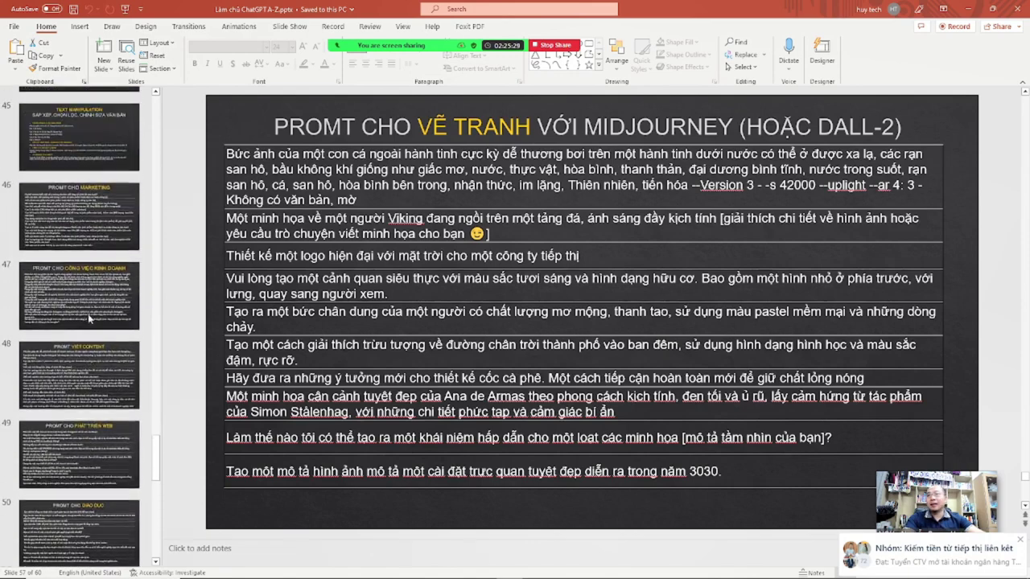
pyautogui.scroll(5, 88, 314)
pyautogui.click(80, 298)
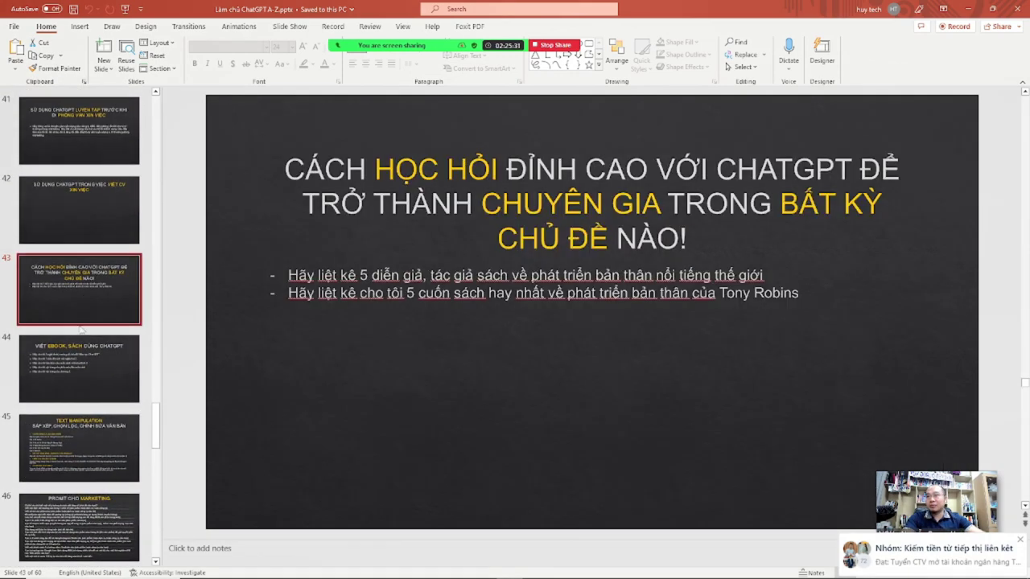
pyautogui.click(77, 372)
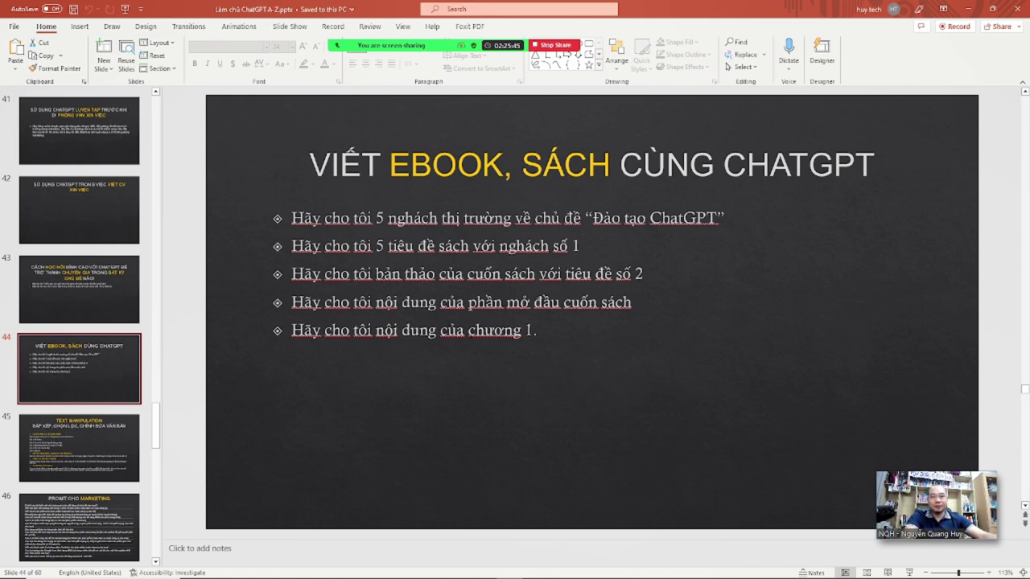
# Switch to ChatGPT in the Cốc Cốc browser and start a new chat.
pyautogui.moveTo(447, 573)
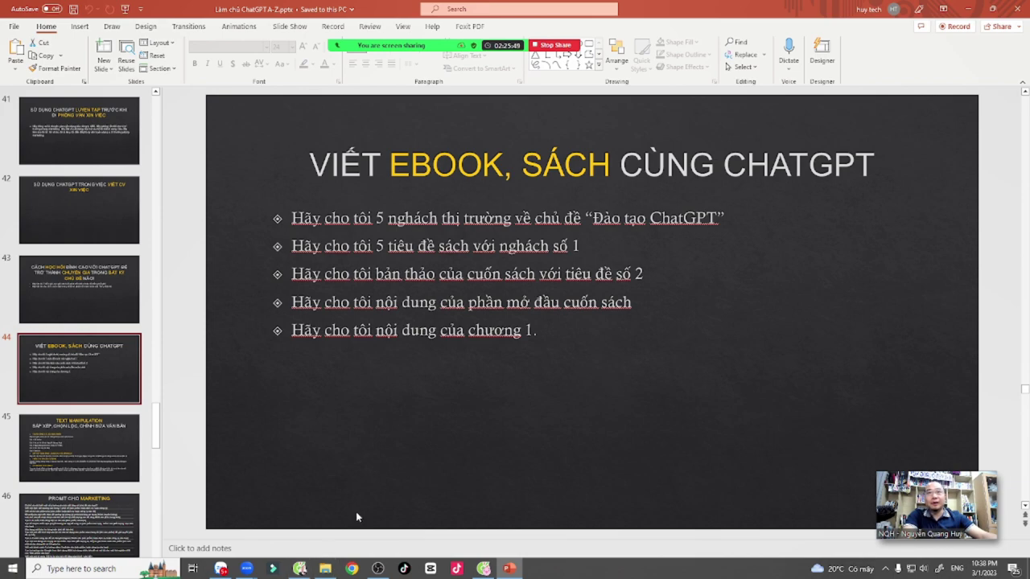
pyautogui.click(299, 569)
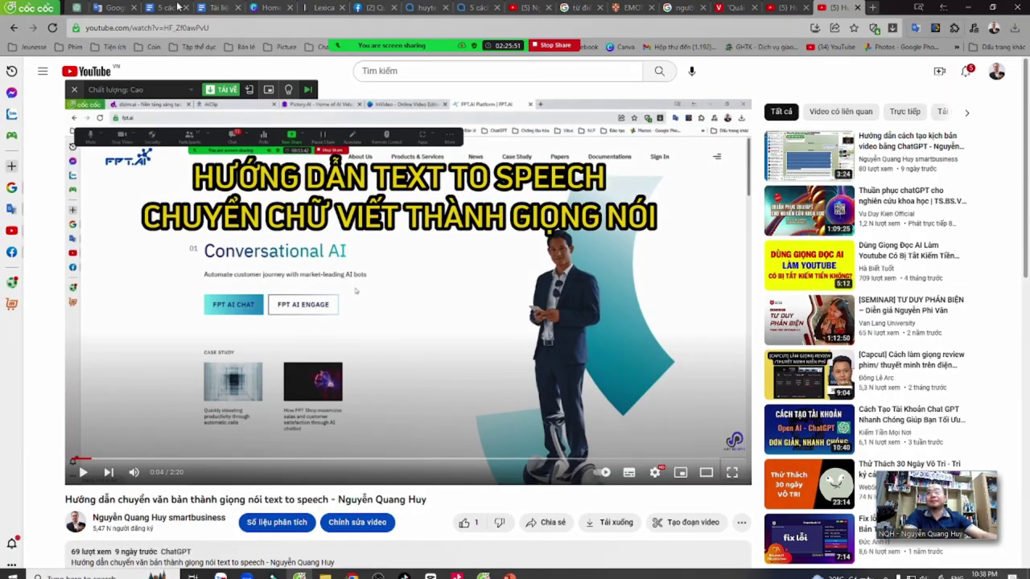
pyautogui.click(79, 8)
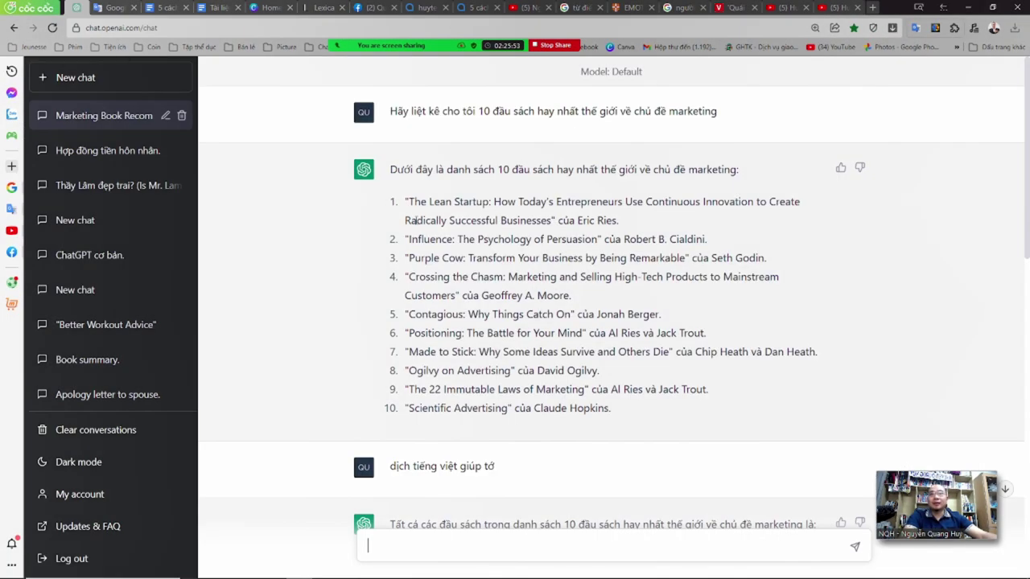
pyautogui.click(119, 80)
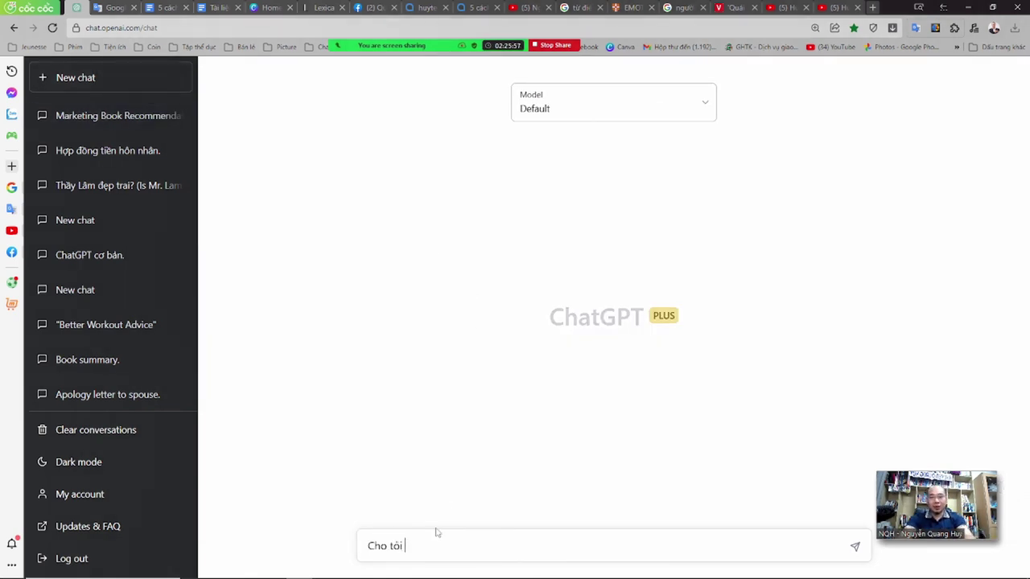
# Send the prompt "Cho tôi 5 thị trường nghách về chủ đề "Đọc sách nhanh"" in the new chat.
pyautogui.write('Cho tới 5 chu')
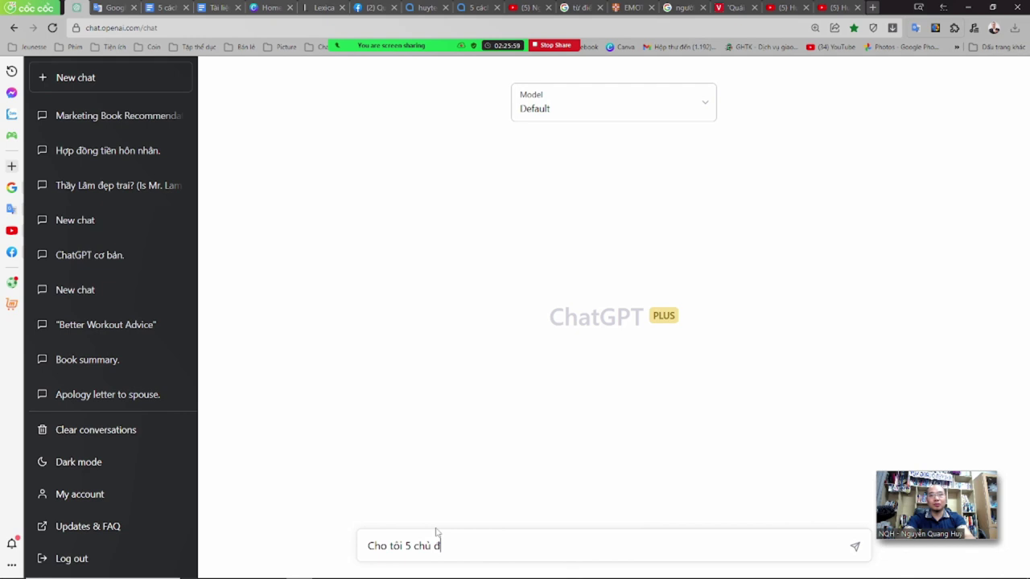
pyautogui.press('BackSpace')
pyautogui.press('BackSpace')
pyautogui.press('BackSpace')
pyautogui.press('BackSpace')
pyautogui.press('BackSpace')
pyautogui.write('thị tru')
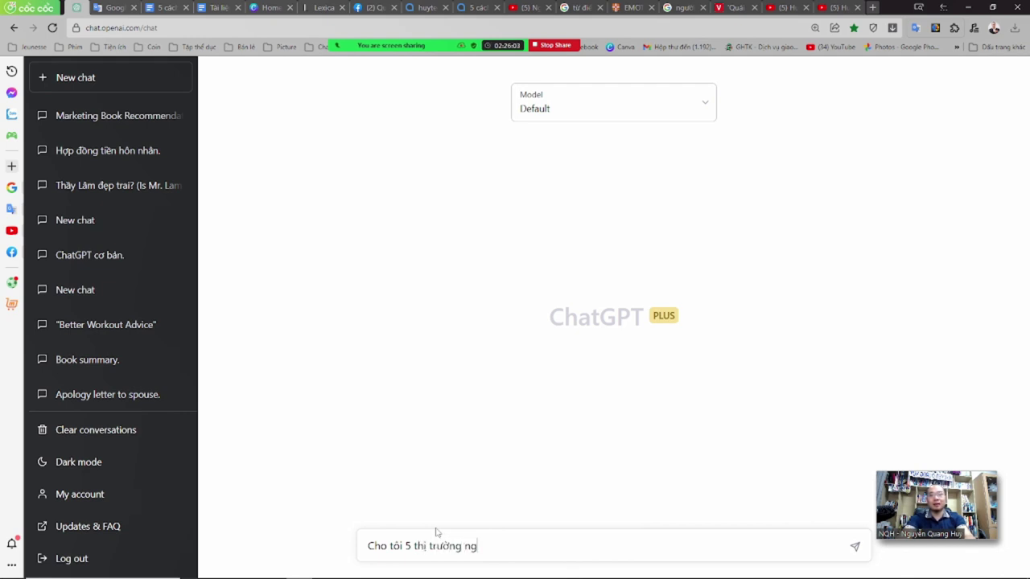
pyautogui.write('ờng nghachs')
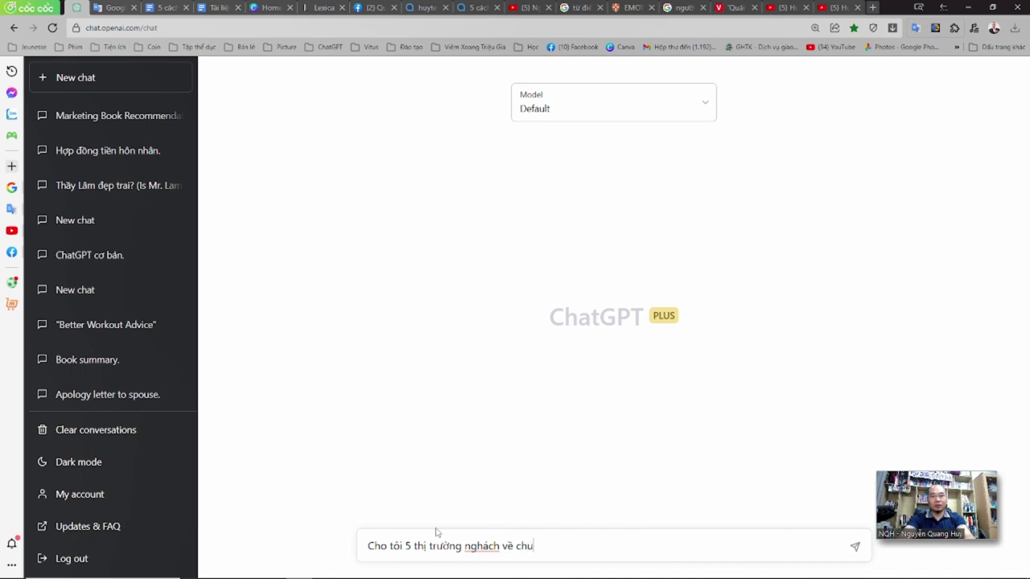
pyautogui.write('về chủ đề "D')
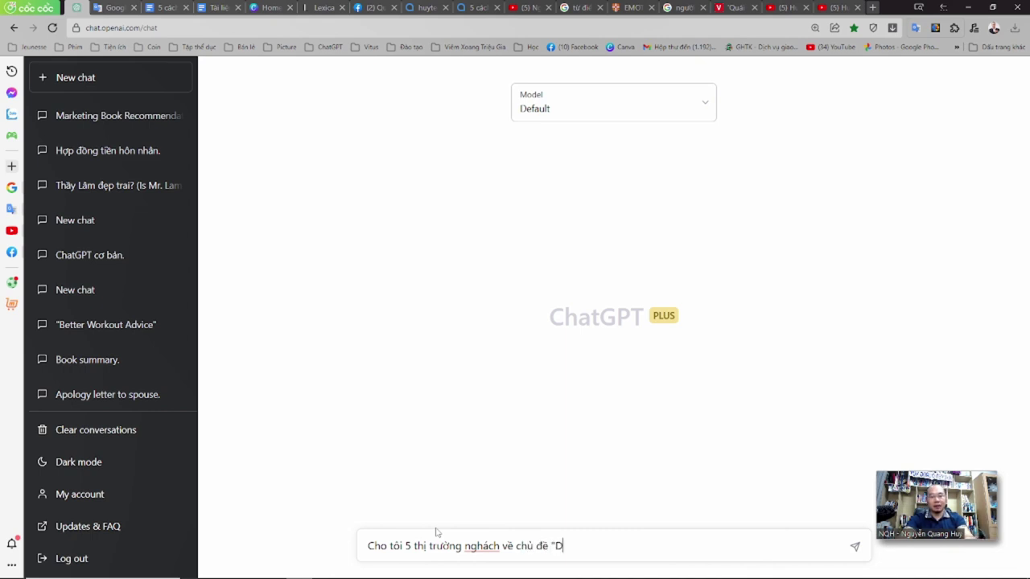
pyautogui.press('BackSpace')
pyautogui.write('Đọc sách nhanh')
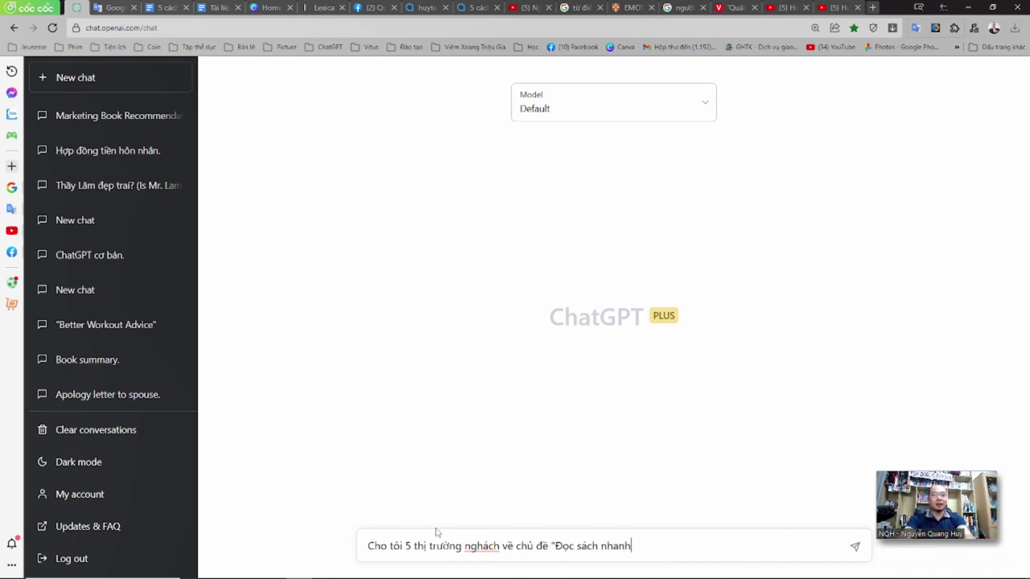
pyautogui.write('"')
pyautogui.press('Return')
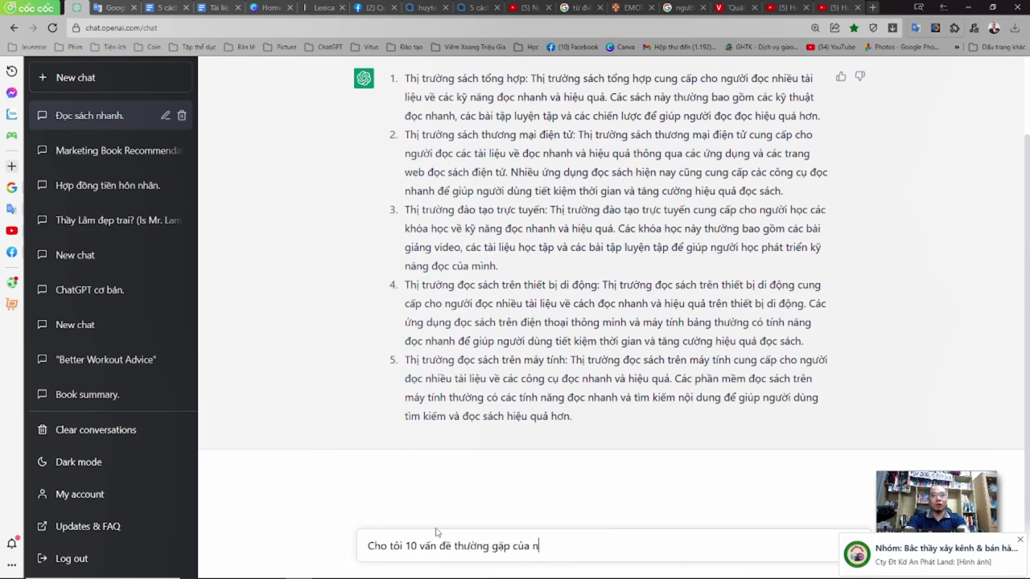
# Send "Cho tôi 10 vấn đề thường gặp của những người quan tâm đến việc đọc sách?" and review the answer.
pyautogui.write('g người quan tâm đến việc đọc sách?')
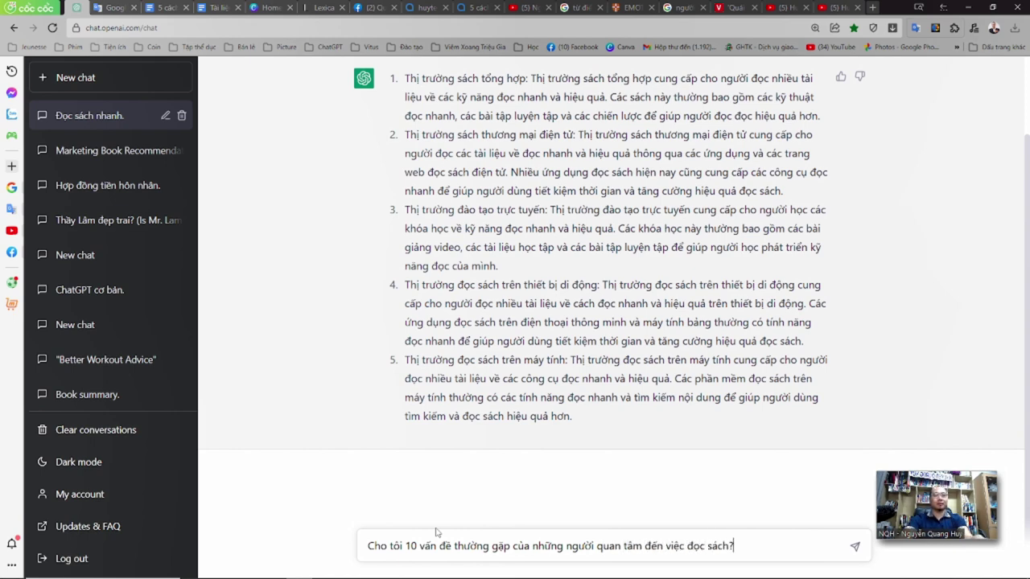
pyautogui.press('Return')
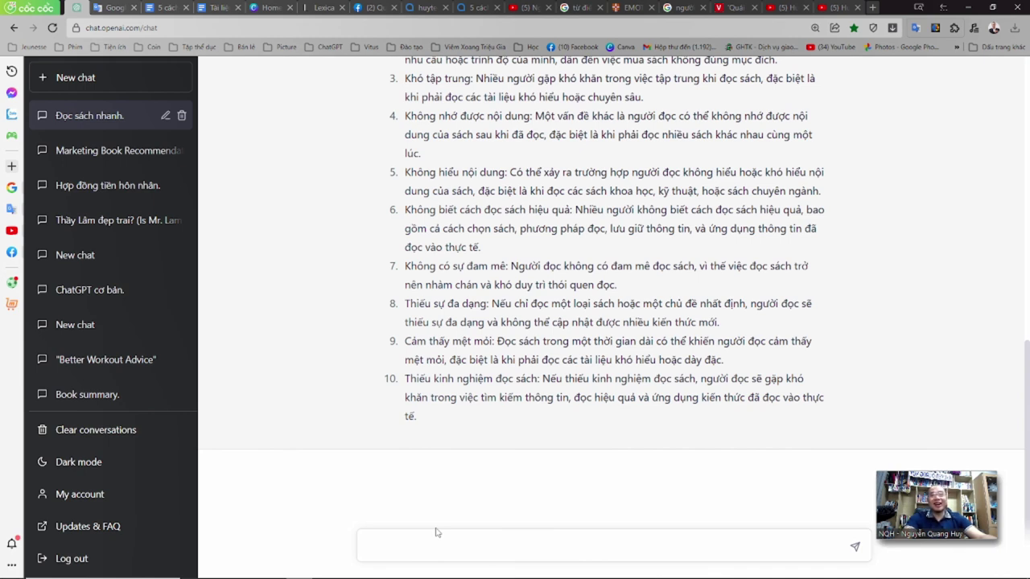
pyautogui.scroll(2, 490, 455)
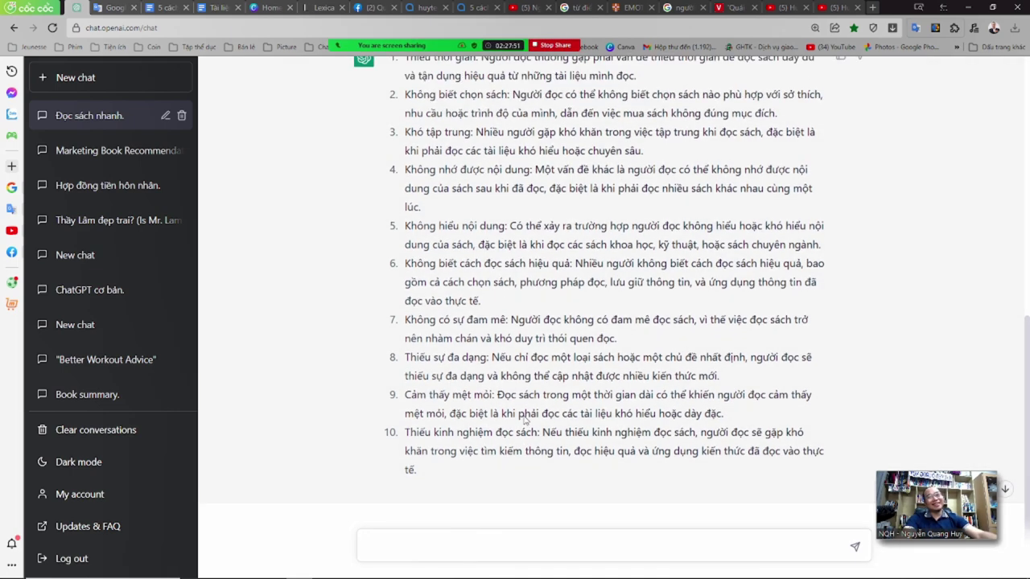
pyautogui.scroll(1, 525, 417)
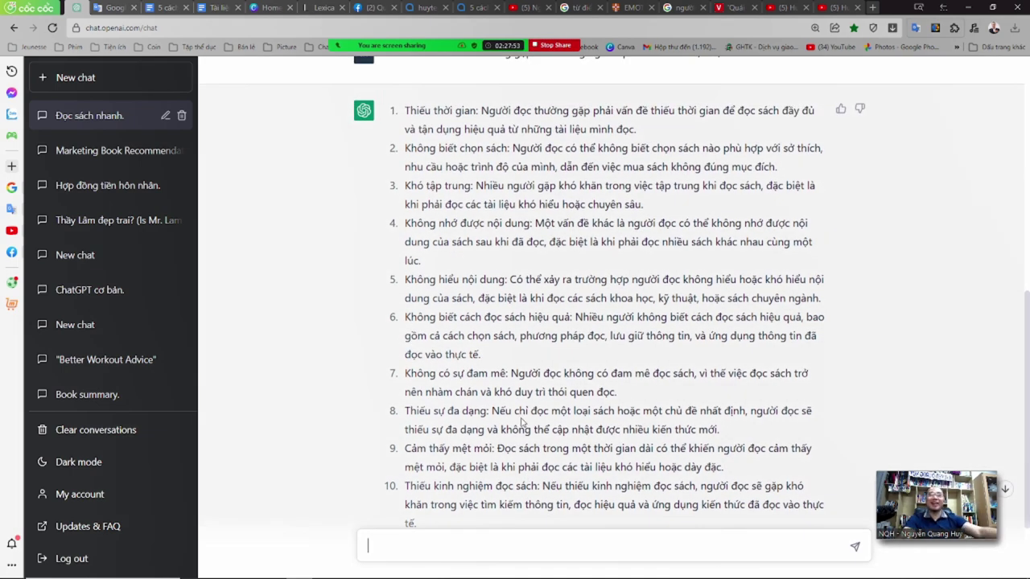
pyautogui.scroll(-3, 517, 422)
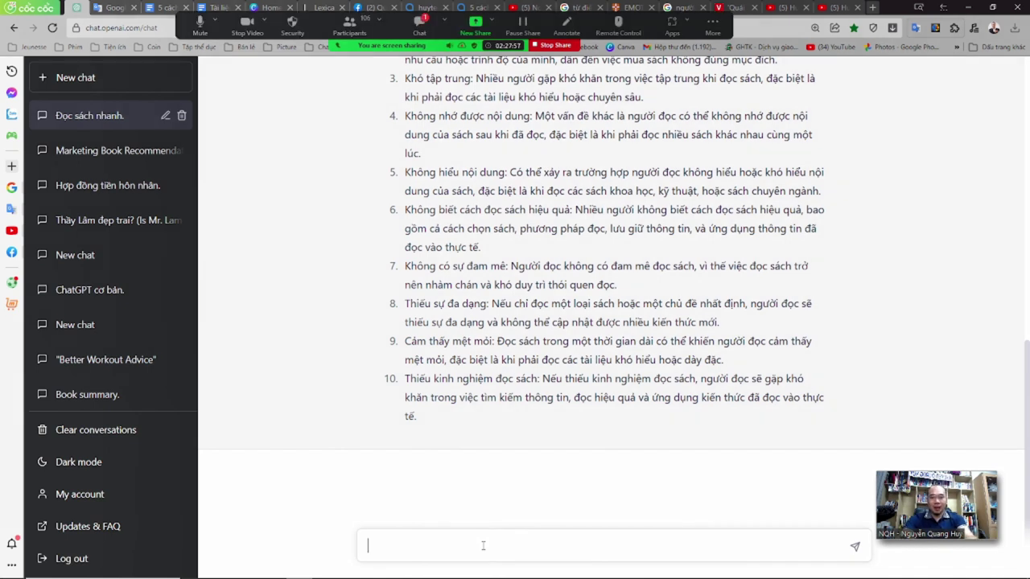
# Ask for book titles by sending "Cho tôi 5 tiêu đề sách về chủ đề số 4".
pyautogui.write('o tớ')
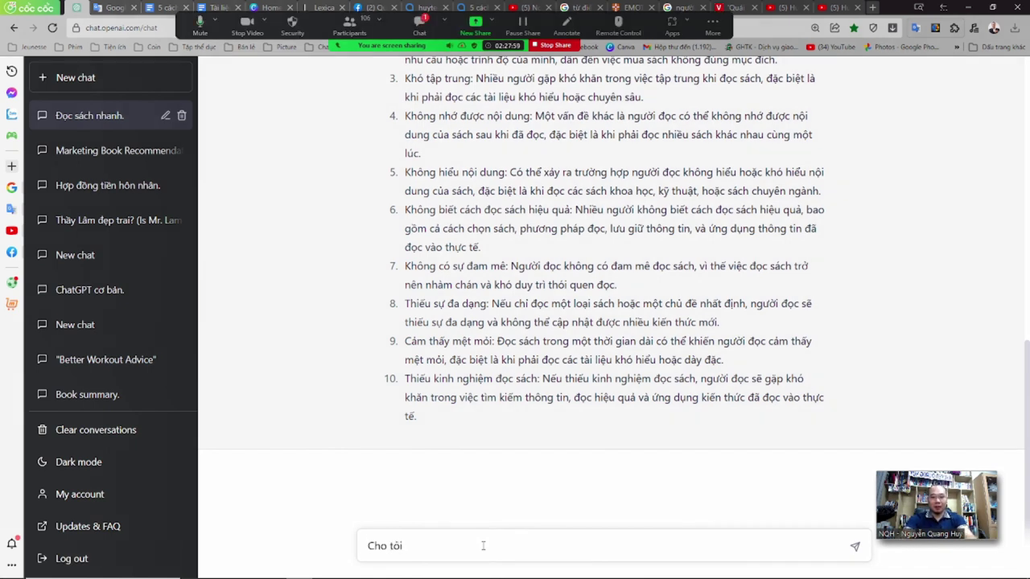
pyautogui.write('i 5 tiêu đề sách về')
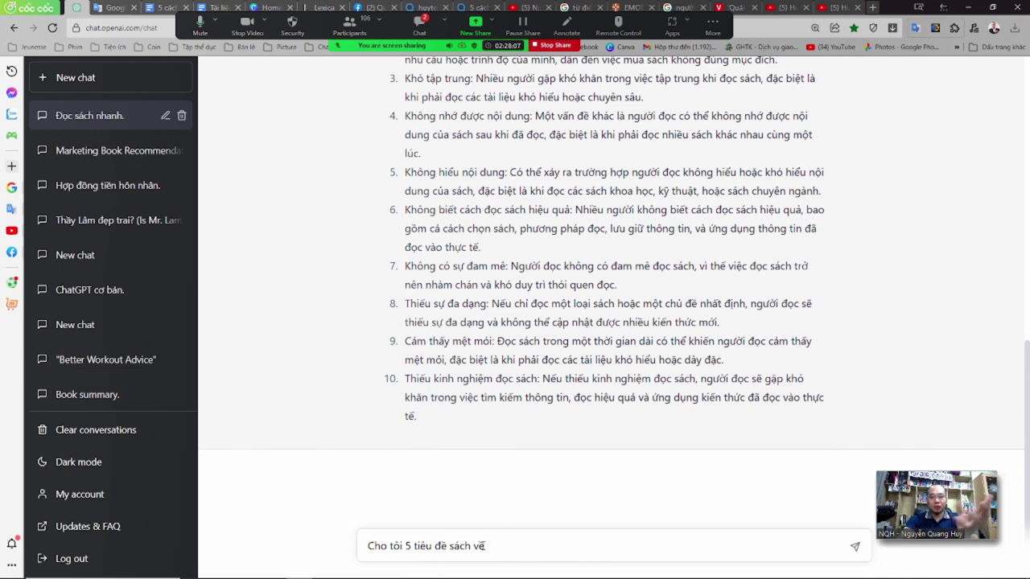
pyautogui.write('chu')
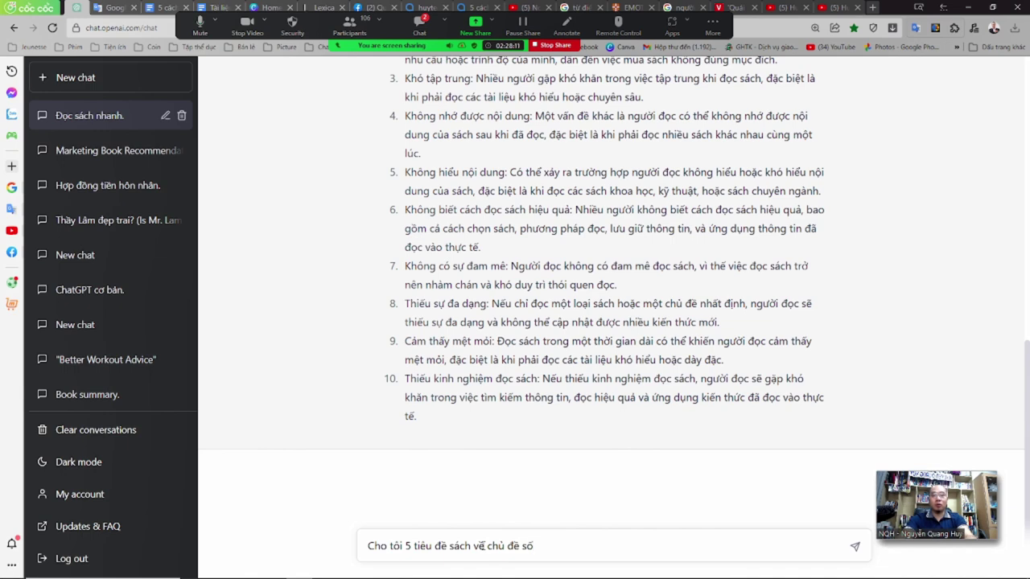
pyautogui.press('Return')
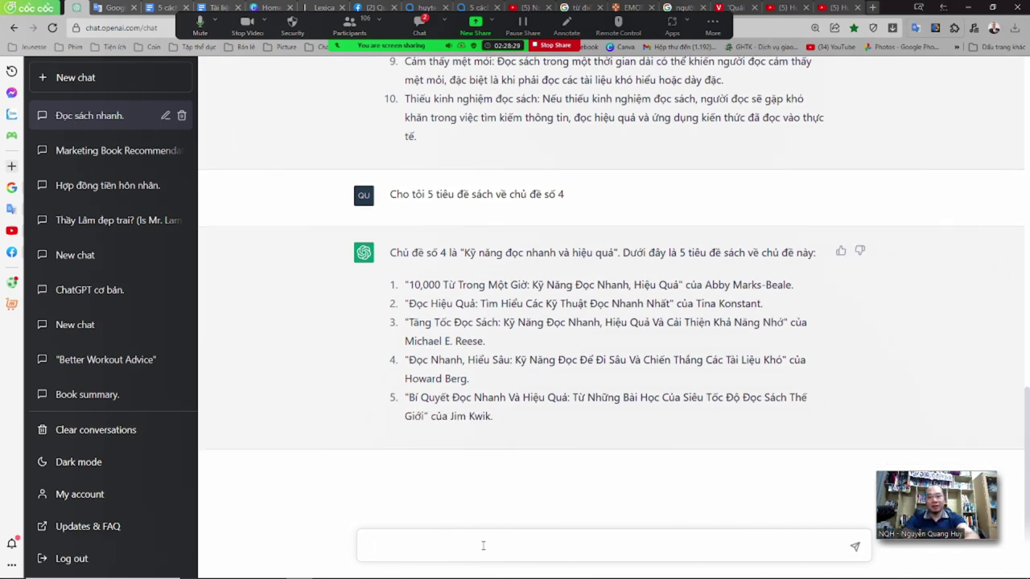
pyautogui.write('Tư va')
pyautogui.write('n cho tôi')
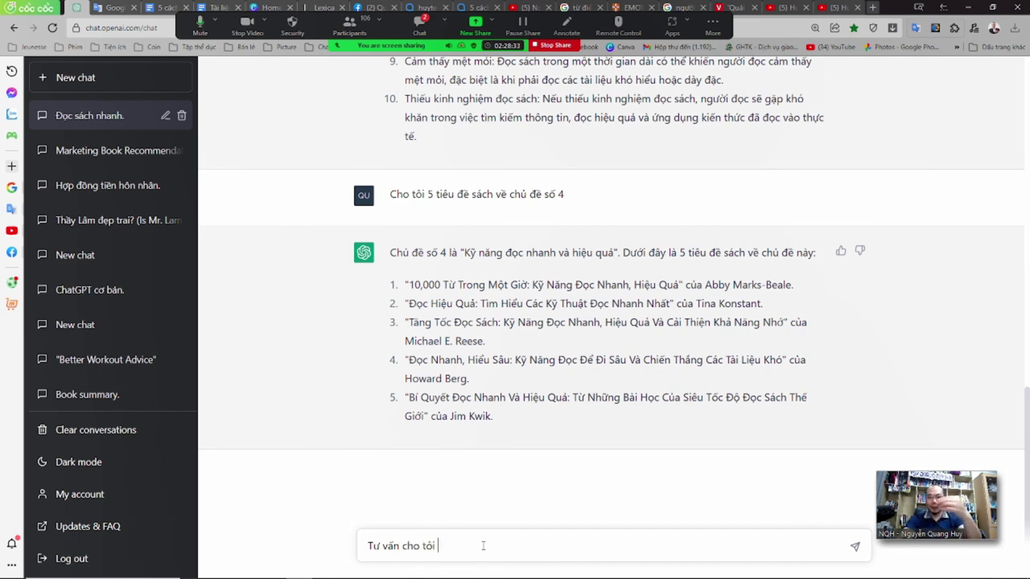
pyautogui.press('BackSpace')
pyautogui.press('BackSpace')
pyautogui.press('BackSpace')
pyautogui.press('BackSpace')
pyautogui.press('BackSpace')
pyautogui.press('BackSpace')
pyautogui.press('BackSpace')
pyautogui.press('BackSpace')
pyautogui.press('BackSpace')
pyautogui.press('BackSpace')
pyautogui.press('BackSpace')
pyautogui.press('BackSpace')
pyautogui.press('BackSpace')
pyautogui.press('BackSpace')
# Send the prompt "Tôi muốn viết sách về chủ đề: Hiệu quả đọc sách để nhớ lâu" in the current chat.
pyautogui.write('T')
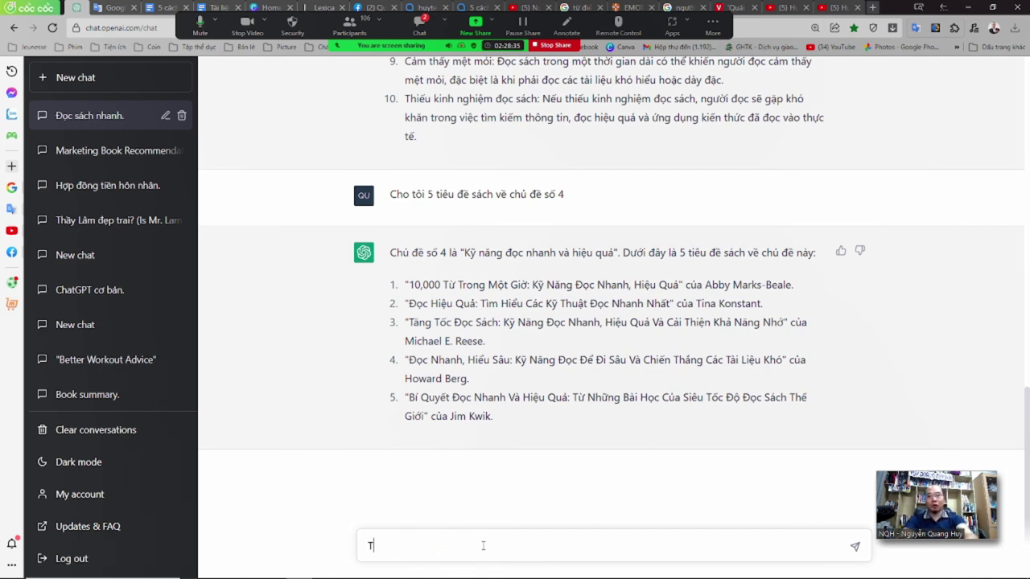
pyautogui.write('ối muốn vie')
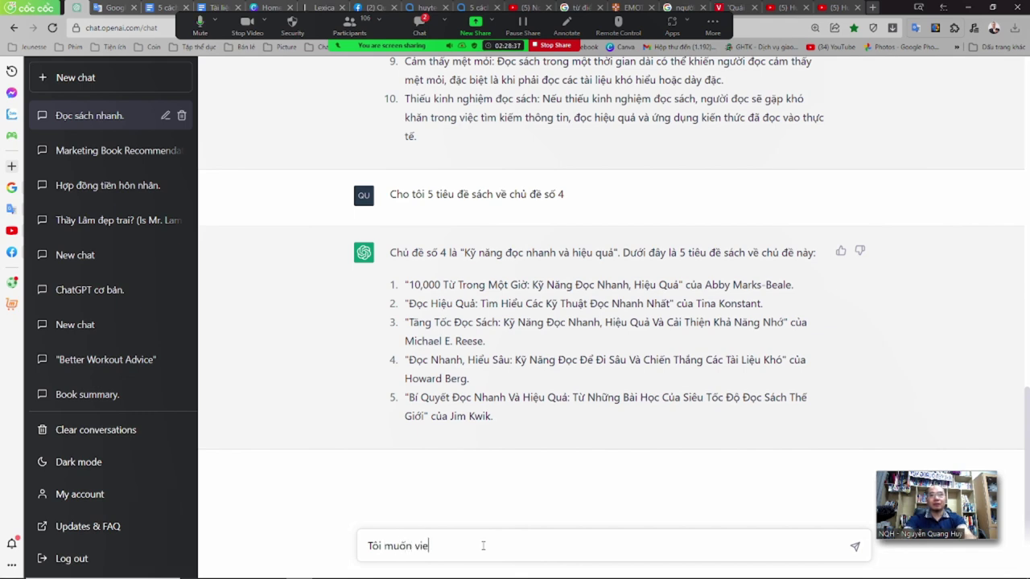
pyautogui.press('BackSpace')
pyautogui.write('ết sách')
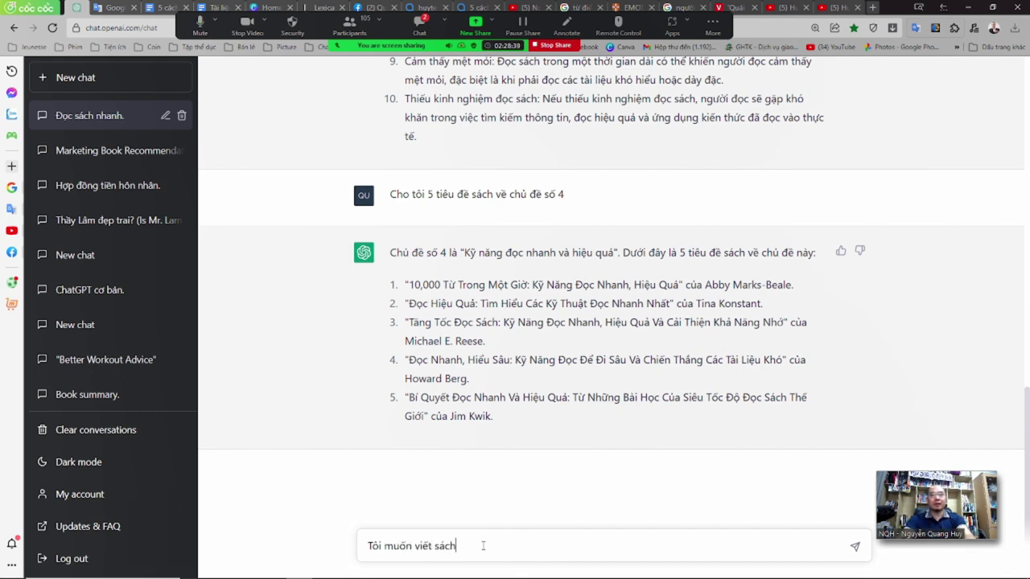
pyautogui.write(' về chủ đe')
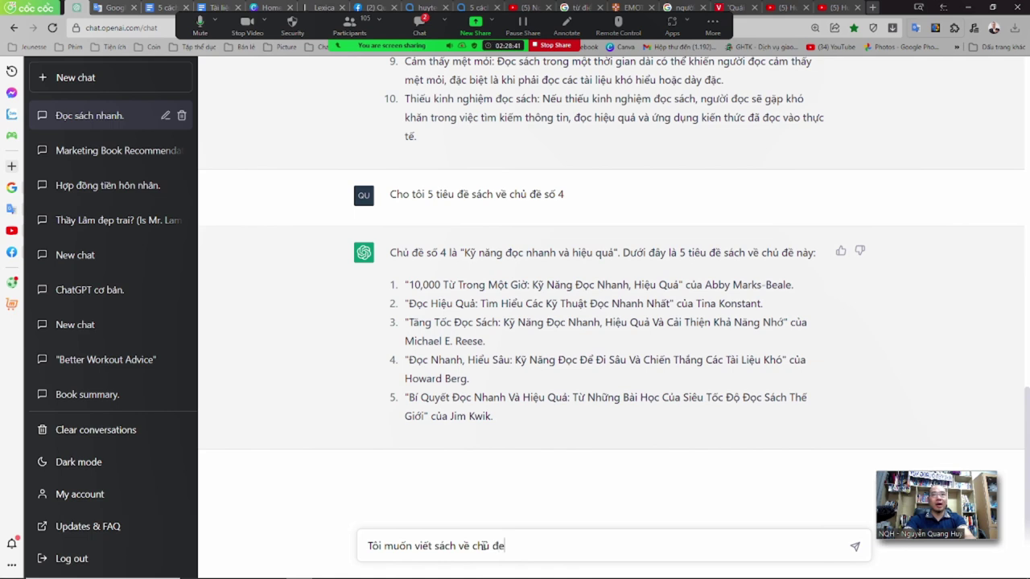
pyautogui.press('BackSpace')
pyautogui.write('ề: ')
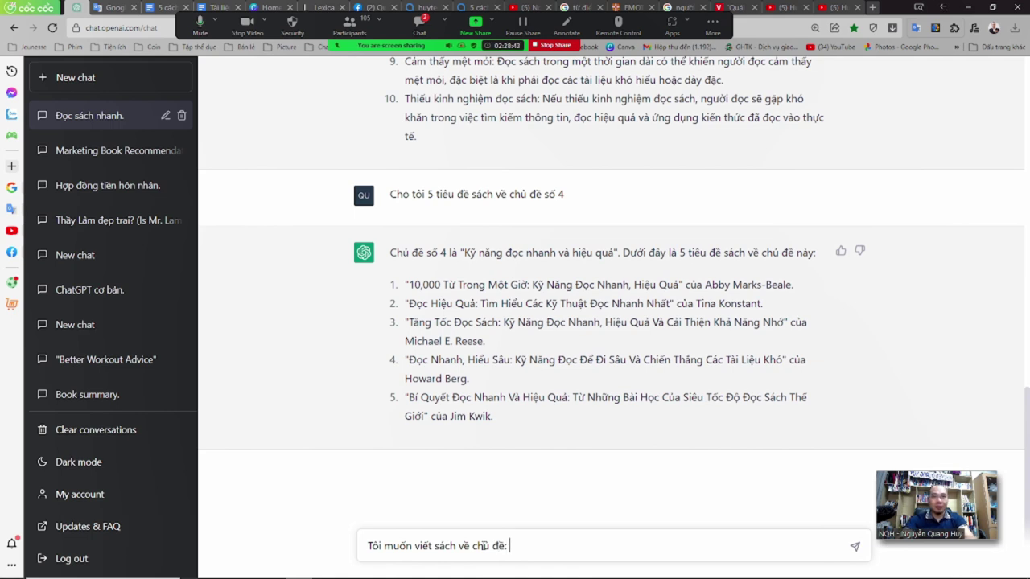
pyautogui.write('Hiệu qua')
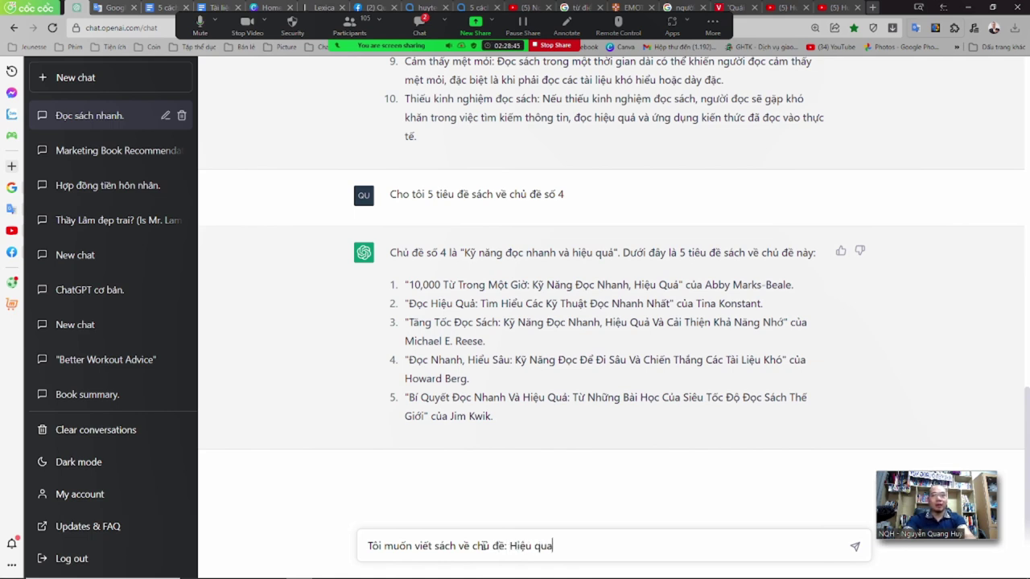
pyautogui.write(' d')
pyautogui.write('ể ghi nhơ')
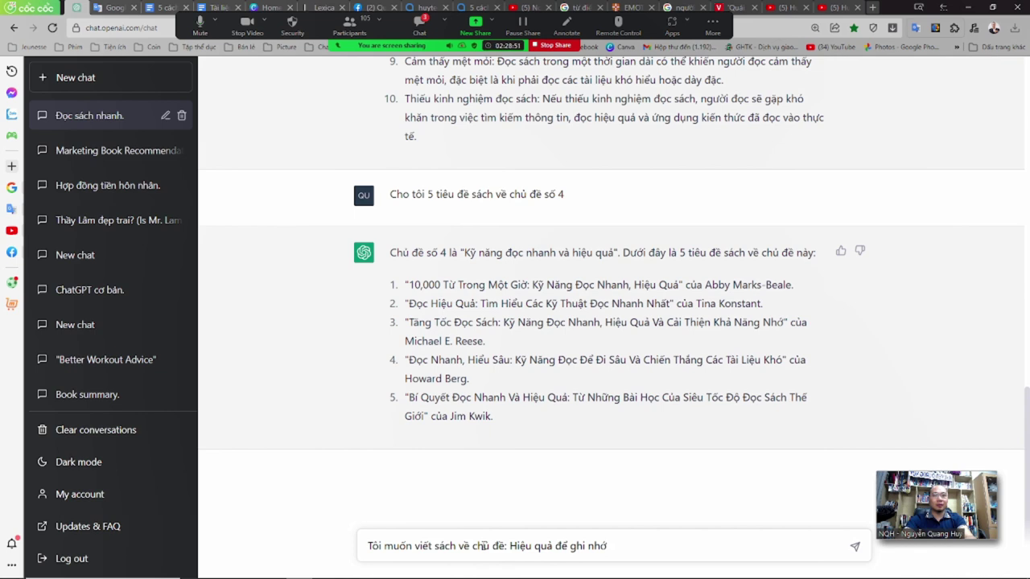
pyautogui.press('BackSpace')
pyautogui.press('BackSpace')
pyautogui.write('ọc sách để nhớ lâu')
pyautogui.press('Return')
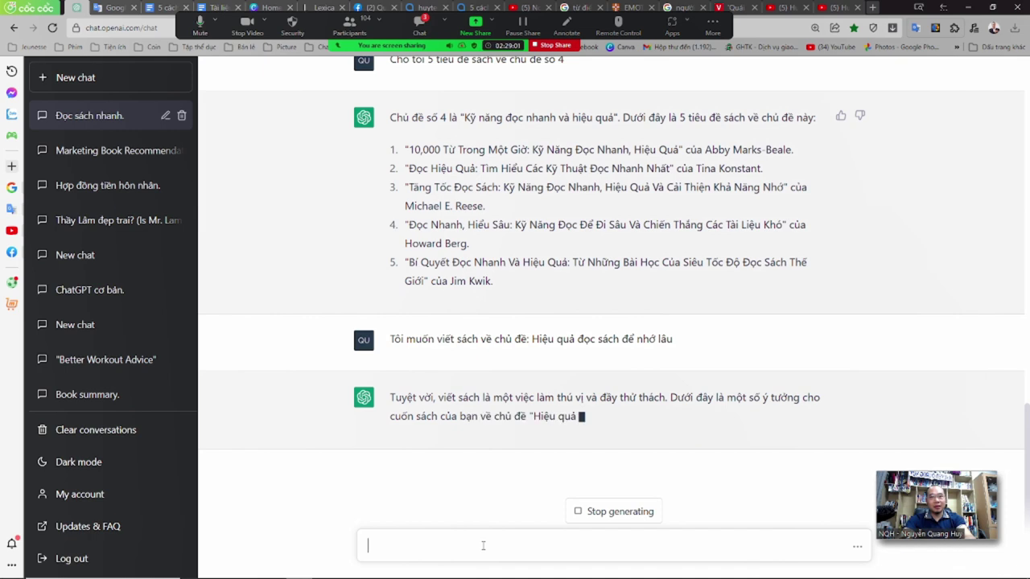
pyautogui.write('Cho tới')
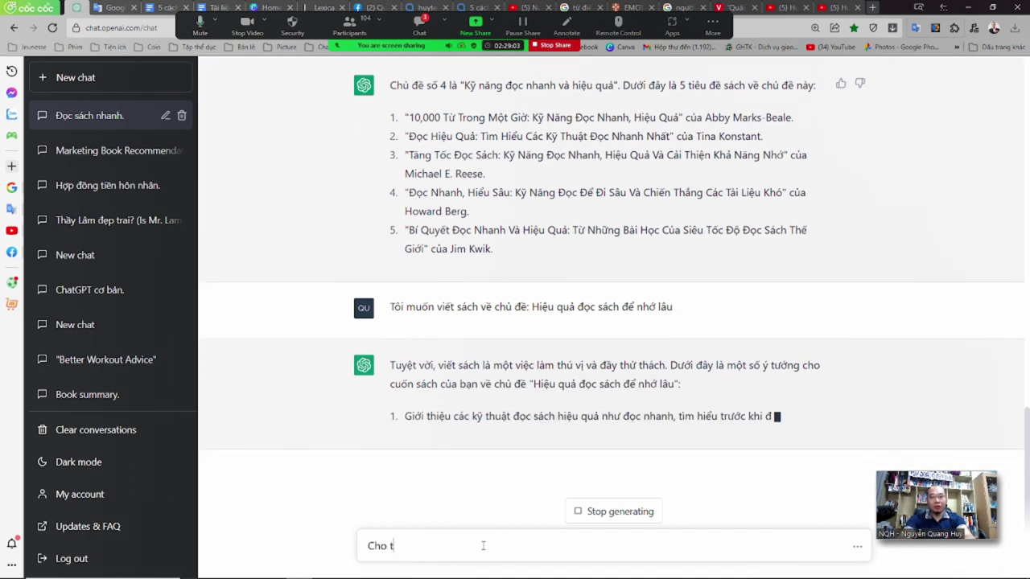
pyautogui.press('BackSpace')
pyautogui.press('BackSpace')
pyautogui.press('BackSpace')
pyautogui.press('BackSpace')
pyautogui.press('BackSpace')
pyautogui.press('BackSpace')
pyautogui.press('BackSpace')
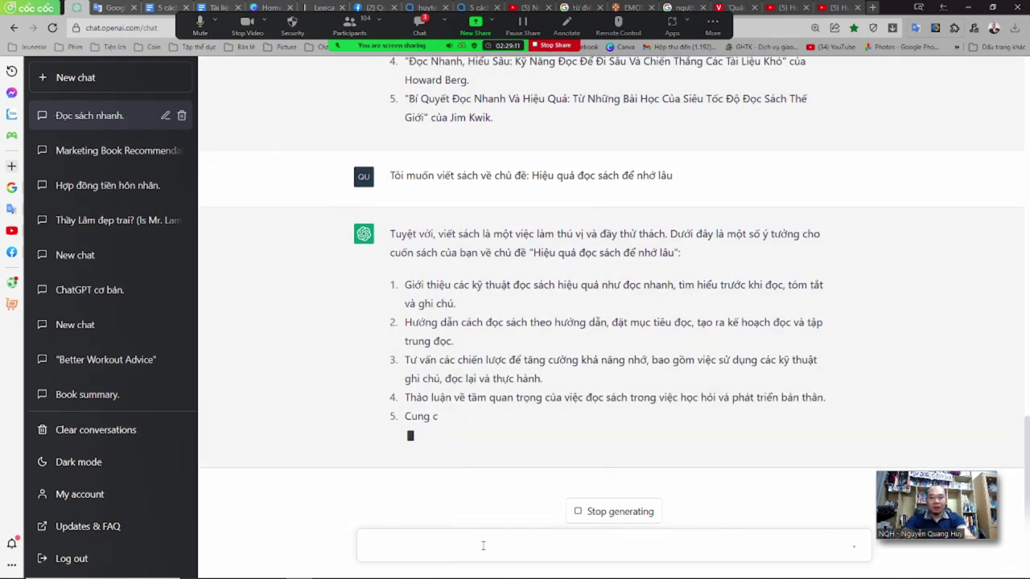
# Send the prompt "Tư vấn cho tôi những tiêu đề cuốn sách tôi muốn viết về chủ đề hiệu quả đọc sách nhớ lâu".
pyautogui.write('Tư vấn ')
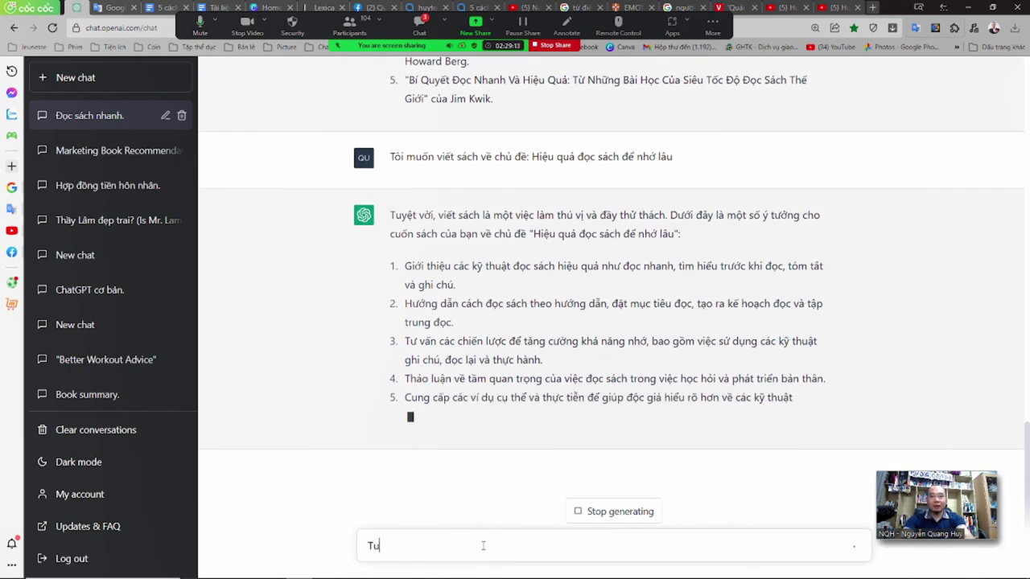
pyautogui.write('cho ')
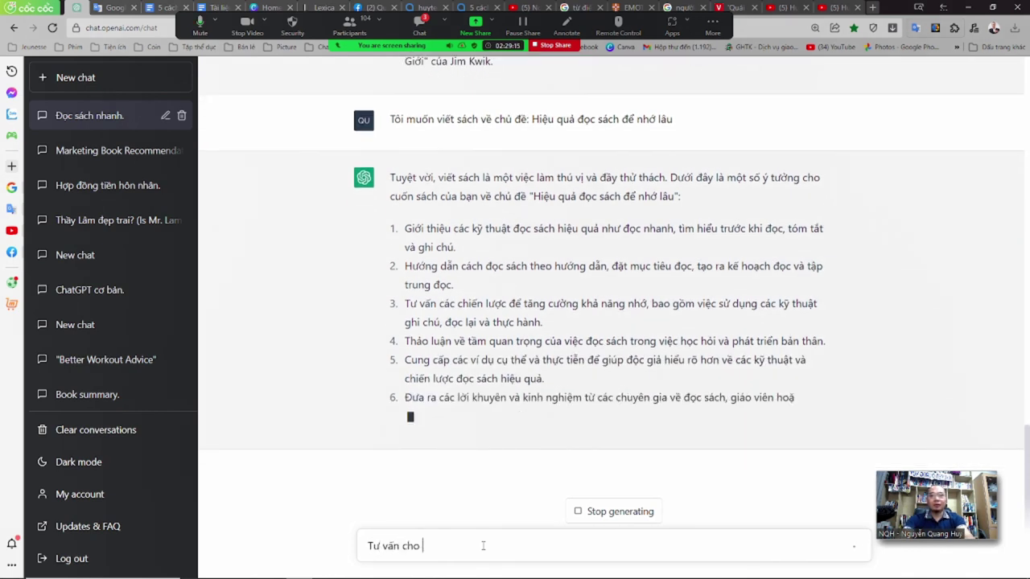
pyautogui.write('tôi')
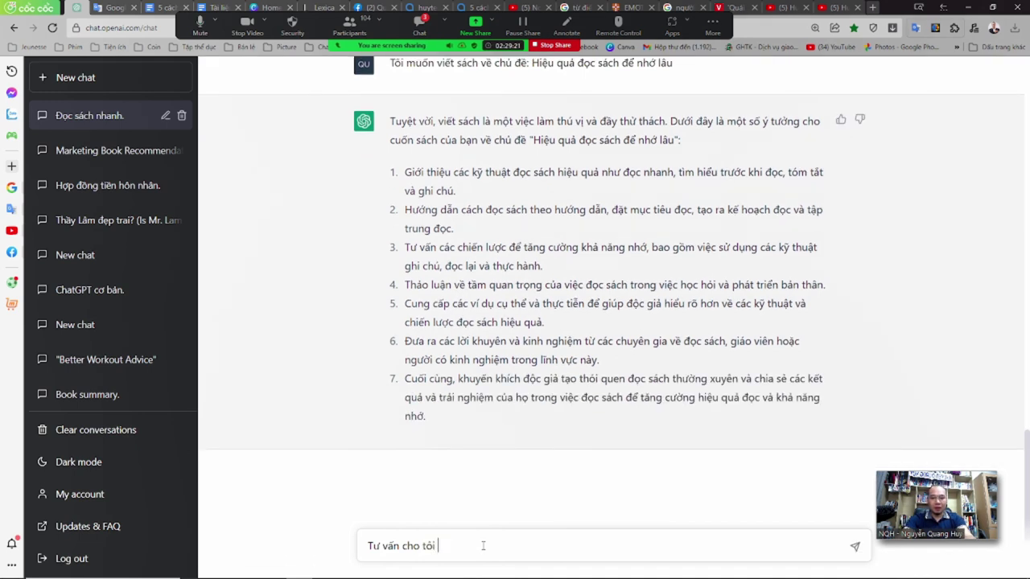
pyautogui.write(' nhưn')
pyautogui.write('g ')
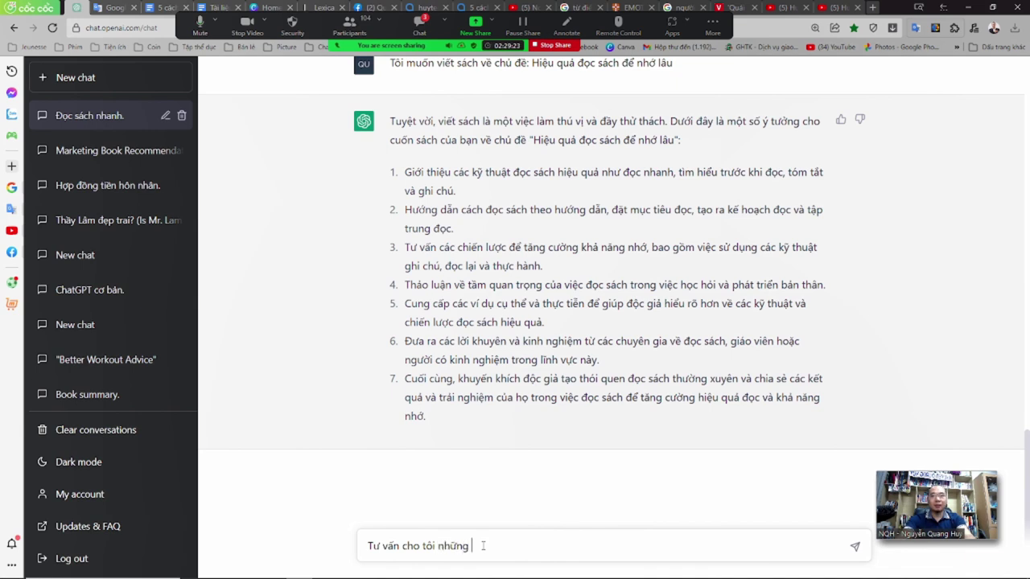
pyautogui.write('tiếu đề sac')
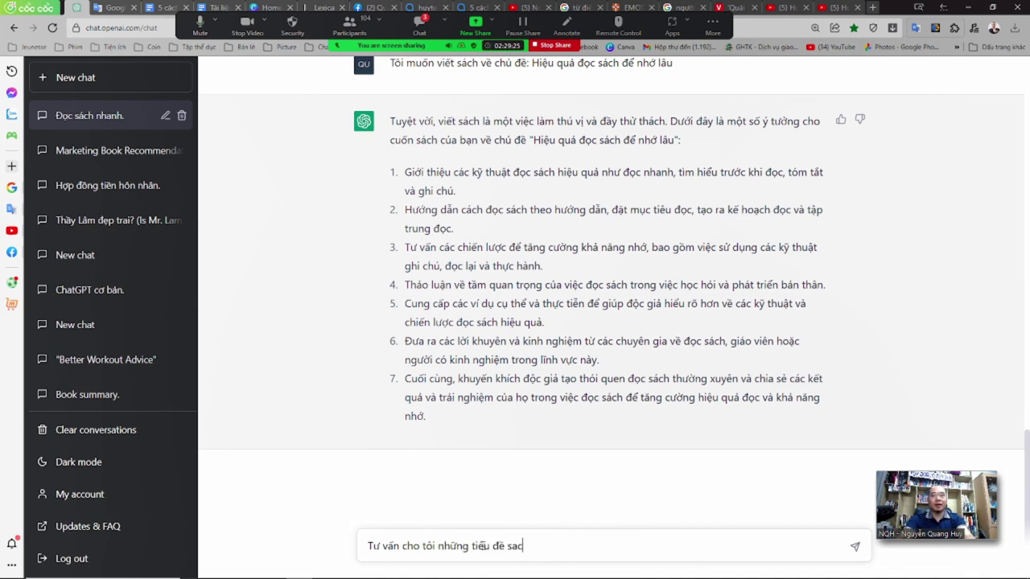
pyautogui.write('h về chu')
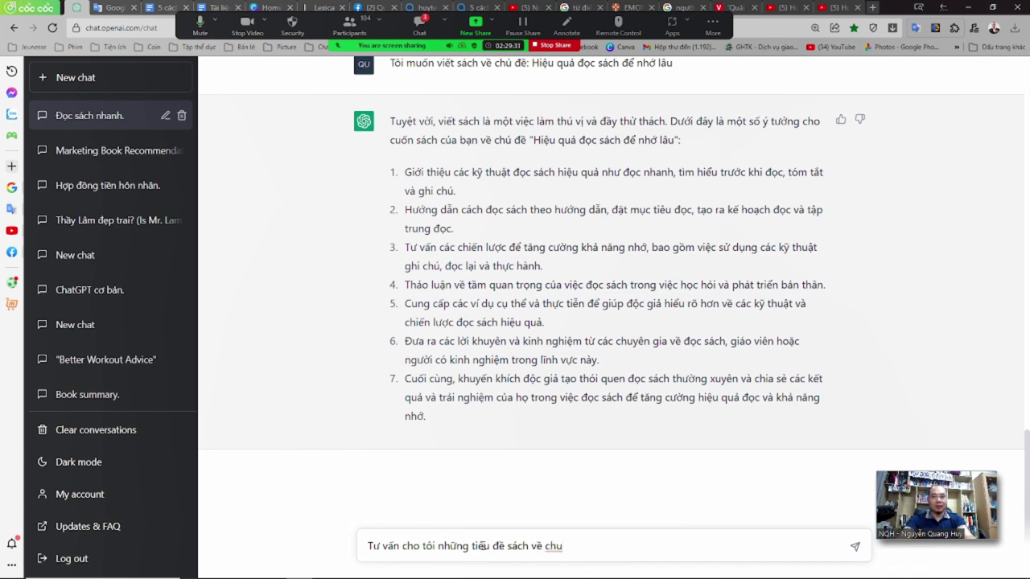
pyautogui.press('BackSpace')
pyautogui.press('BackSpace')
pyautogui.press('BackSpace')
pyautogui.press('BackSpace')
pyautogui.press('BackSpace')
pyautogui.press('BackSpace')
pyautogui.press('BackSpace')
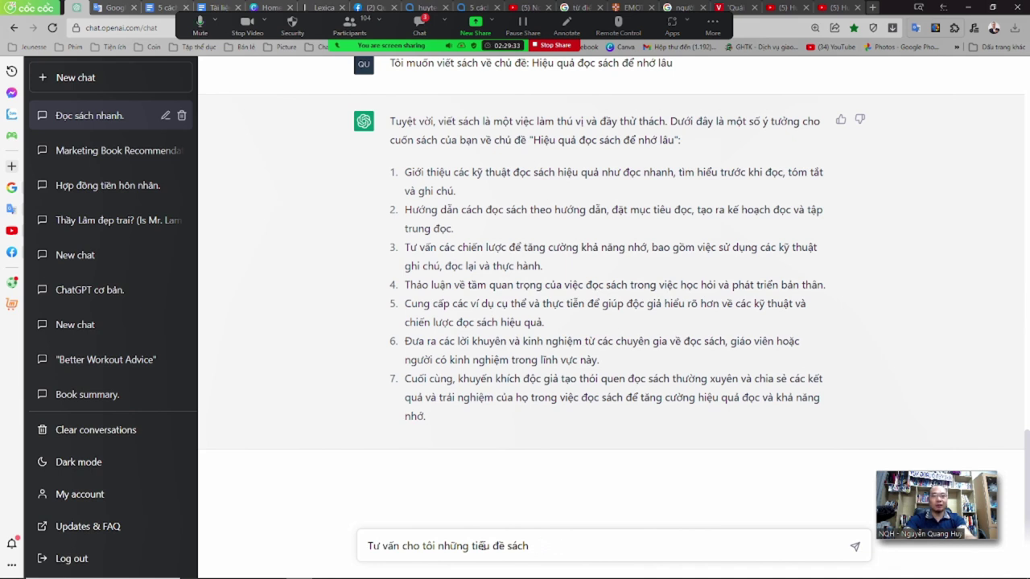
pyautogui.press('BackSpace')
pyautogui.press('BackSpace')
pyautogui.write('cuốn sách tôi muón')
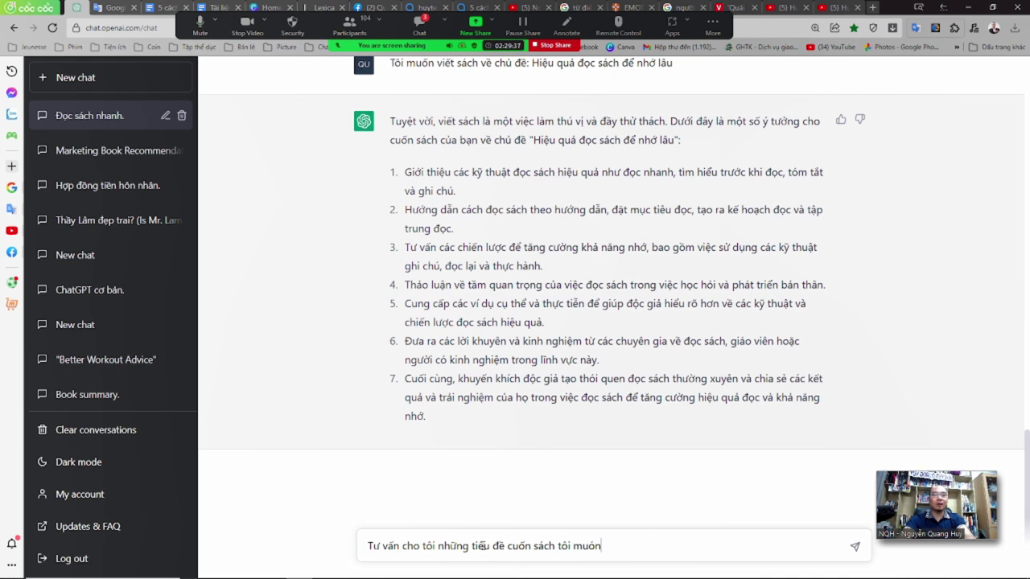
pyautogui.write(' viết về chu')
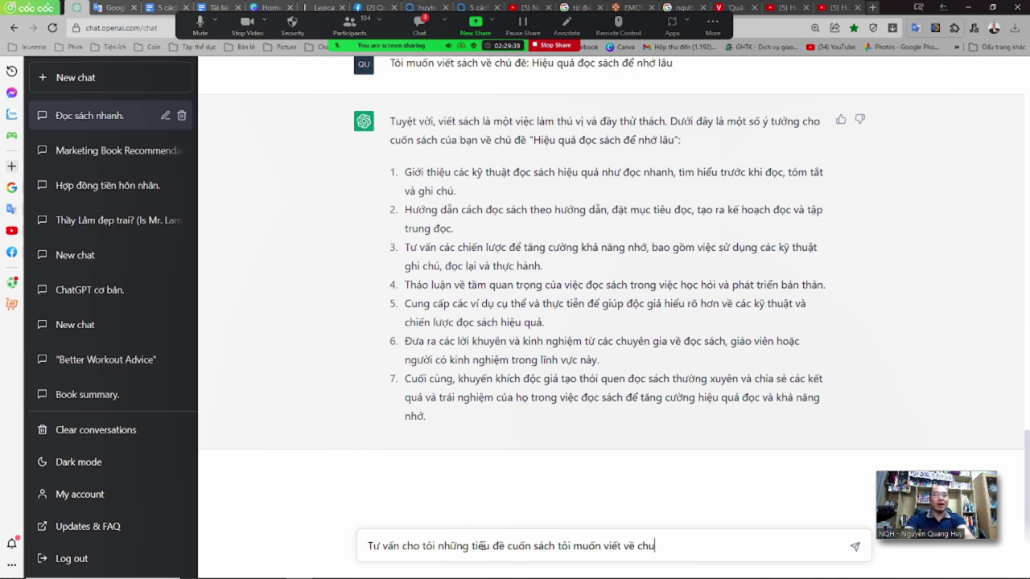
pyautogui.write(' để ')
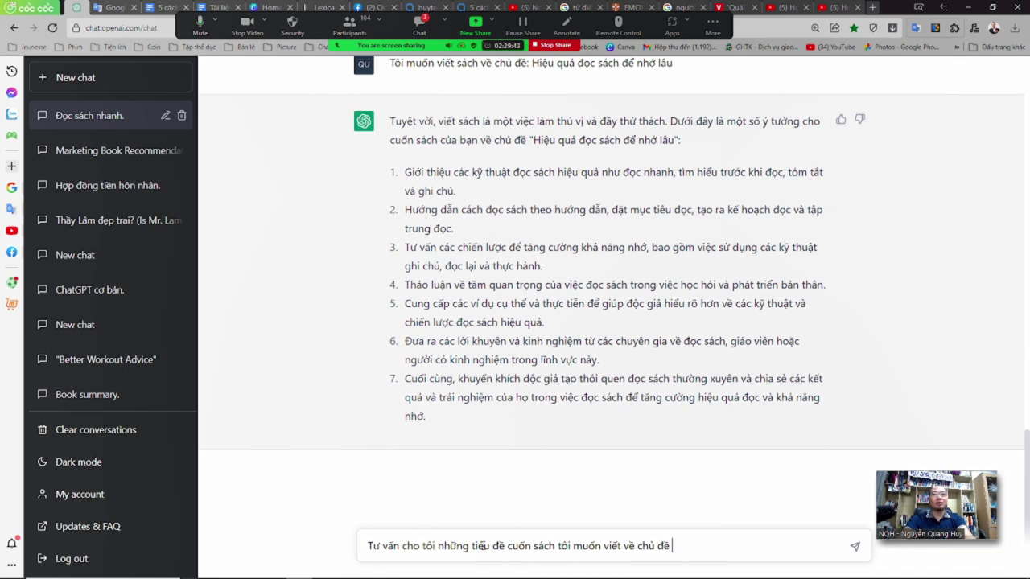
pyautogui.write('hiệu quả')
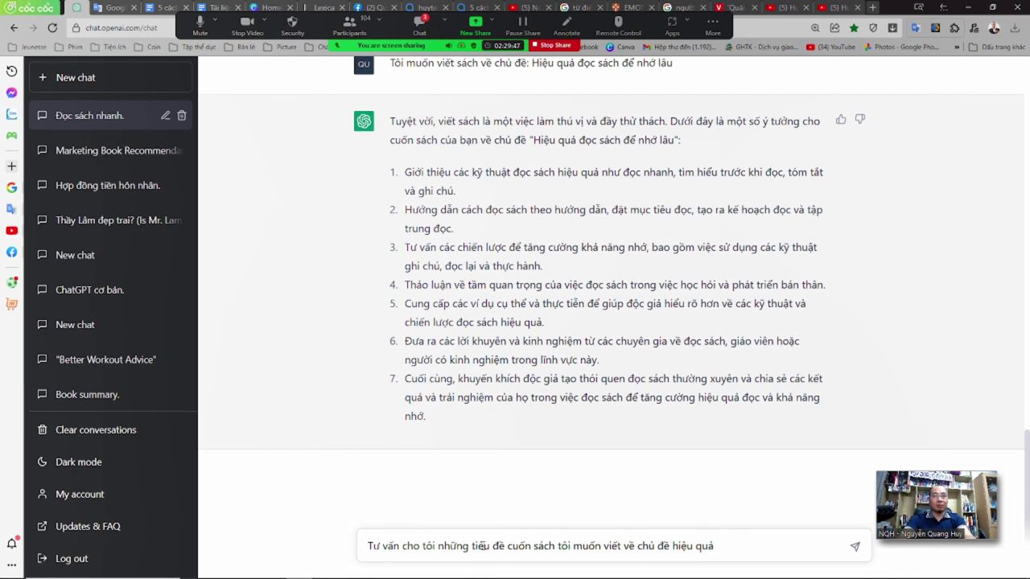
pyautogui.write(' đọc sách nhớ ')
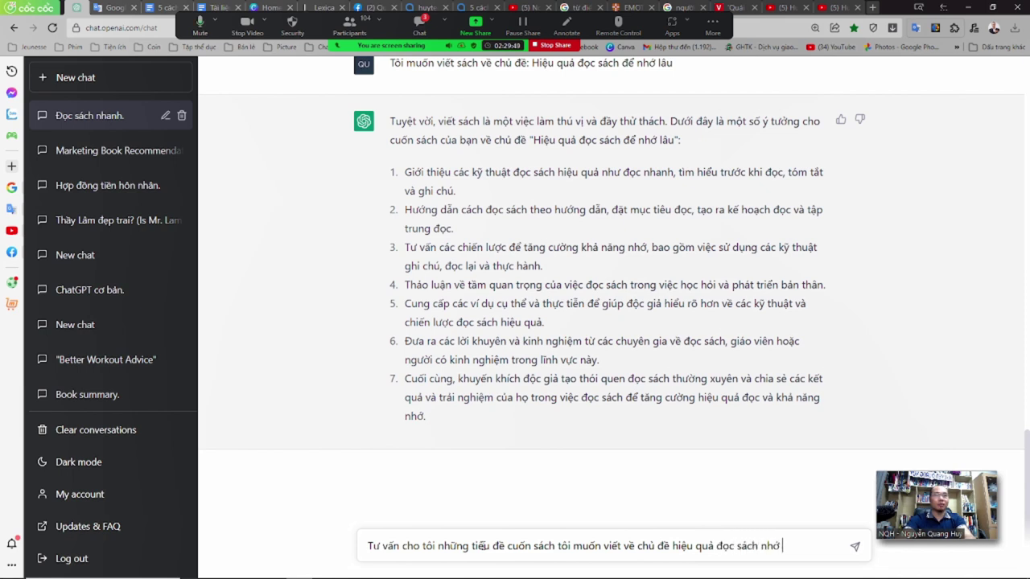
pyautogui.write('lâu')
pyautogui.press('Return')
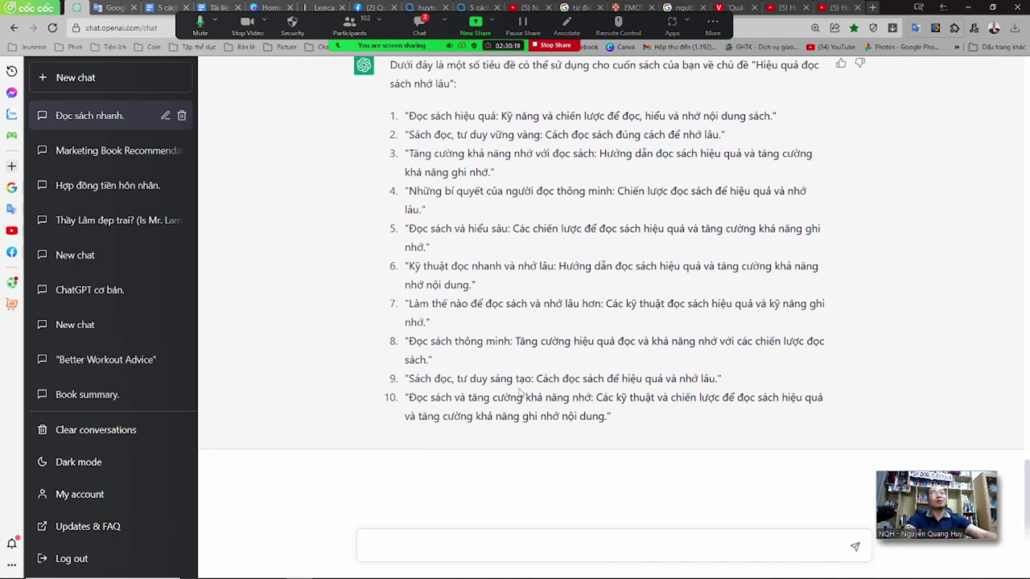
# Switch to the AnyFlip book "5 cách để cải thiện khả năng ghi nhớ" and dismiss the ad boxes around it.
pyautogui.moveTo(713, 32); pyautogui.dragTo(836, 53)
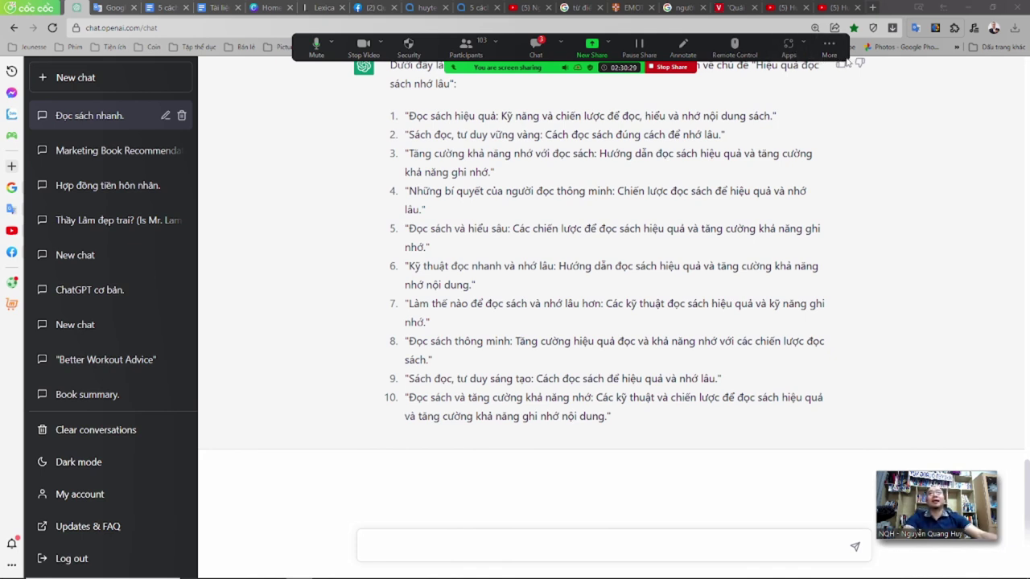
pyautogui.moveTo(847, 60); pyautogui.dragTo(823, 56)
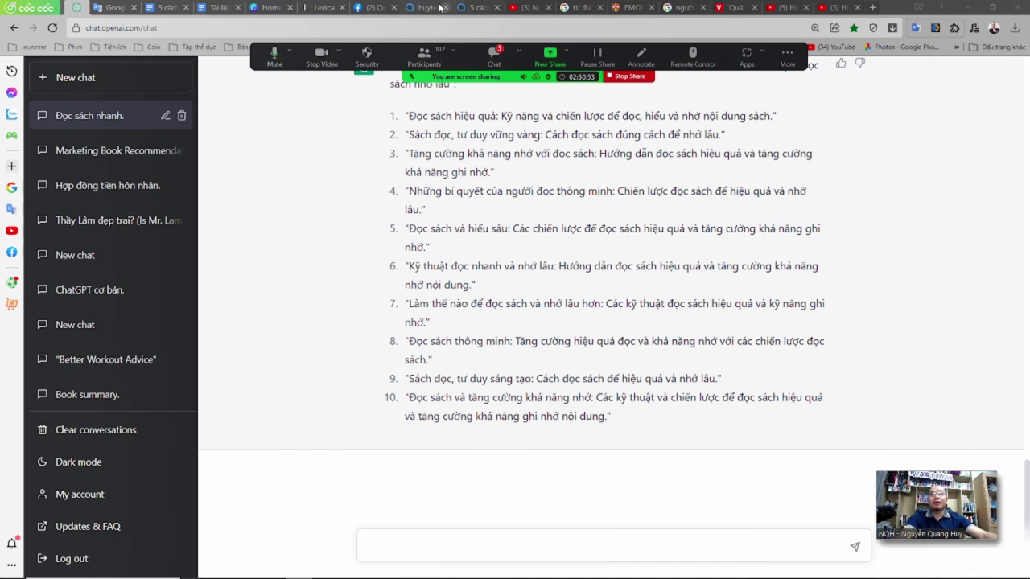
pyautogui.click(471, 7)
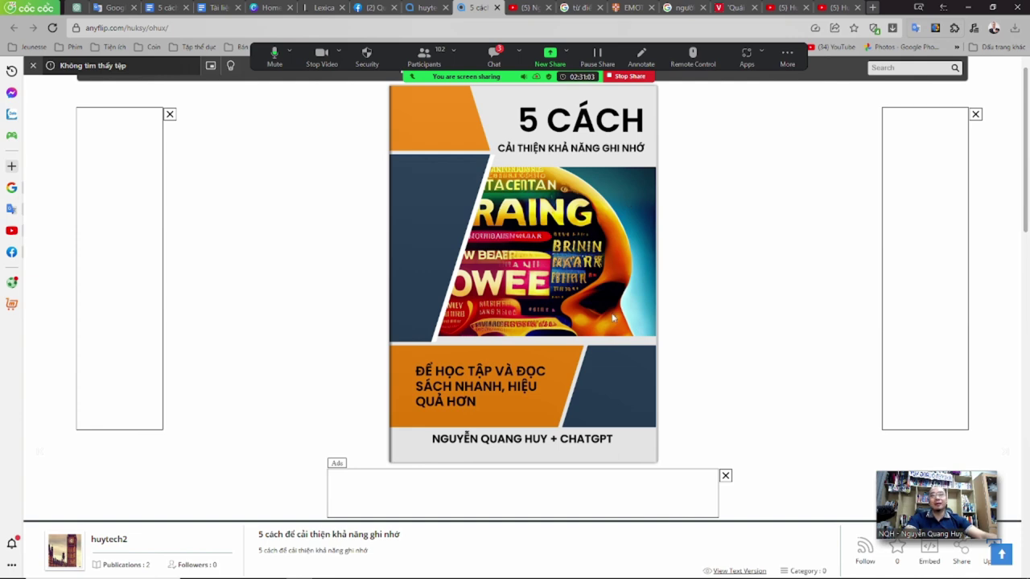
pyautogui.click(725, 476)
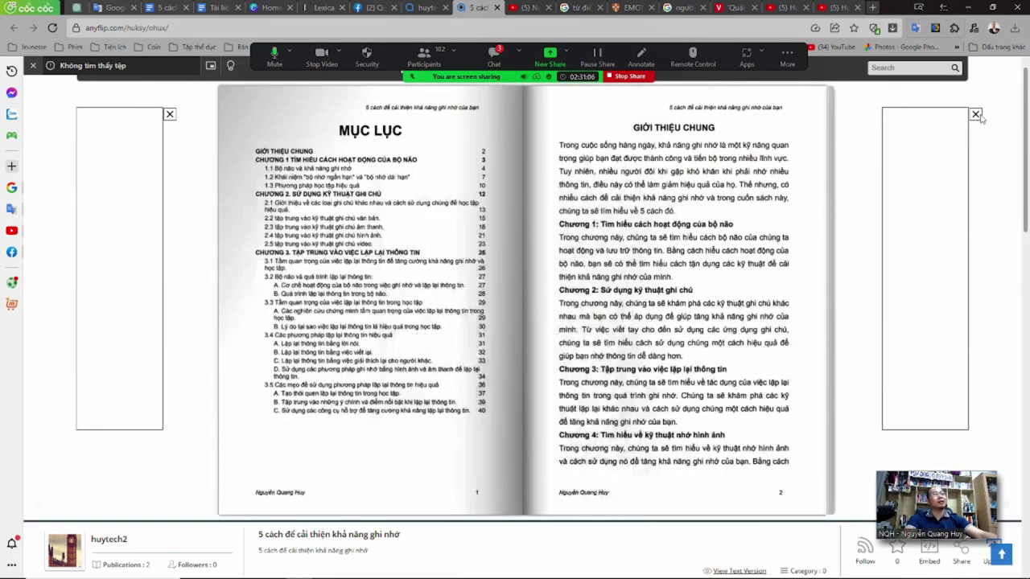
pyautogui.click(975, 114)
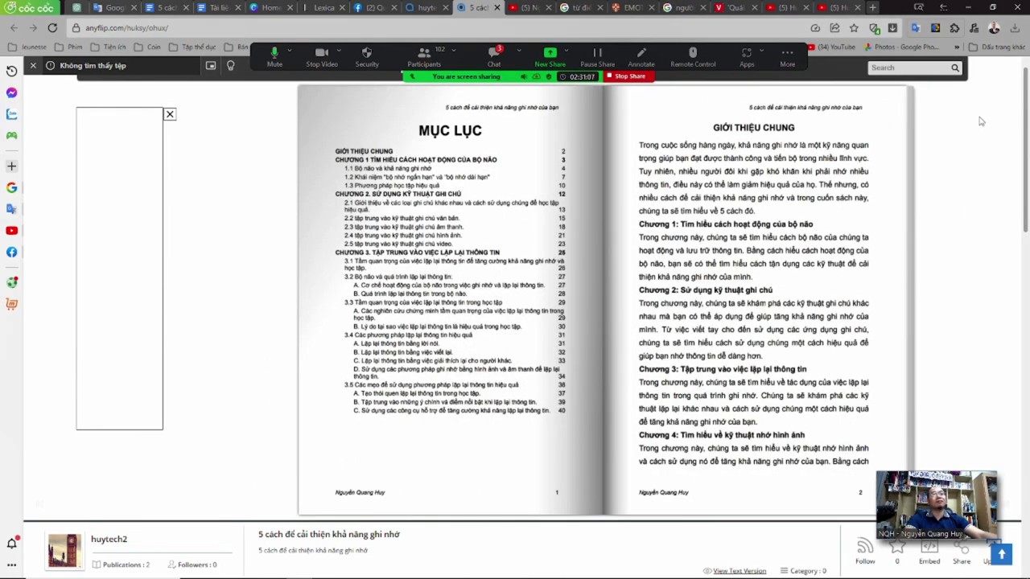
pyautogui.click(170, 115)
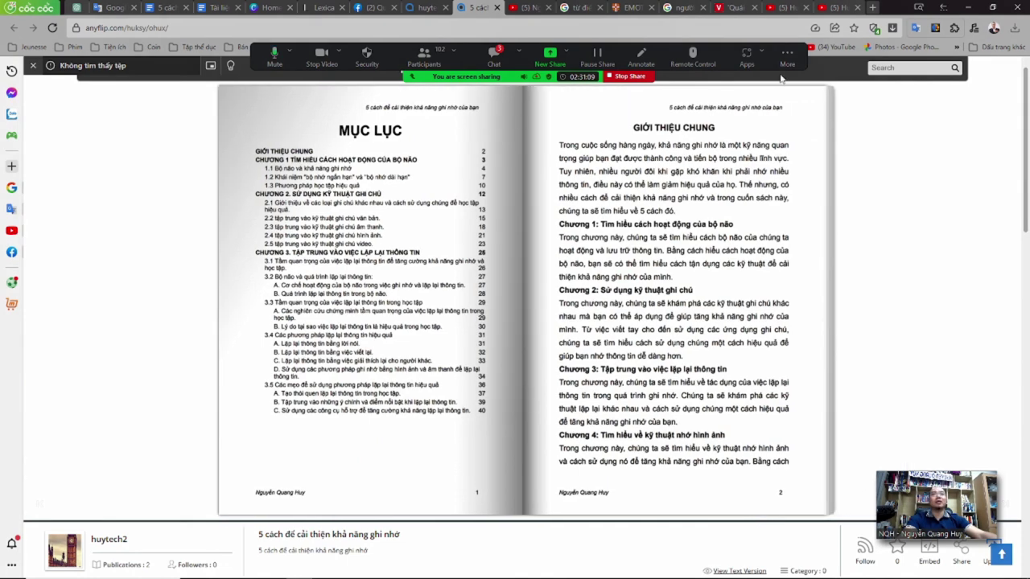
# Return to the book's cover and page through the table of contents and Chapter 1 up to the opening of Chapter 2.
pyautogui.click(501, 69)
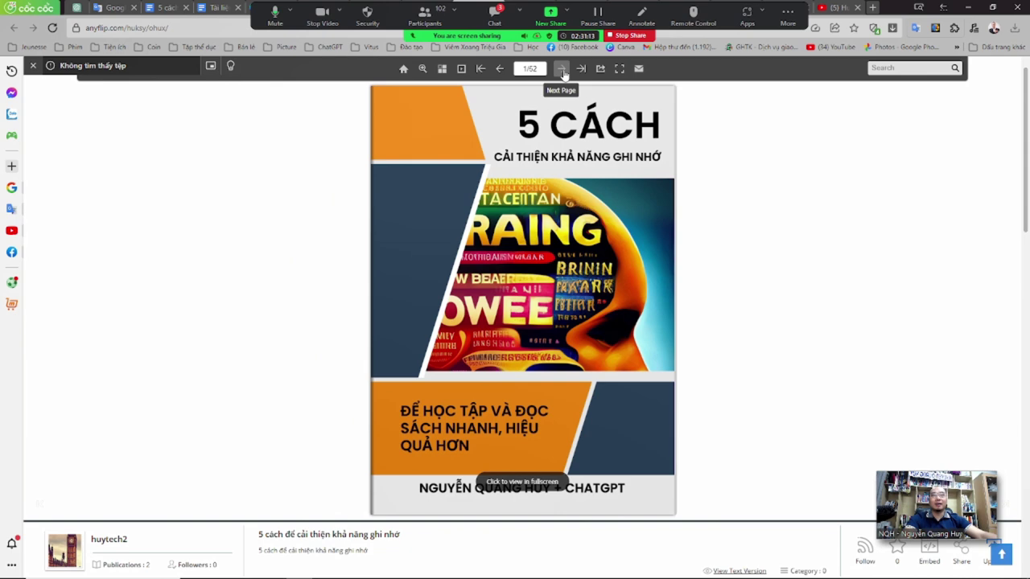
pyautogui.click(563, 69)
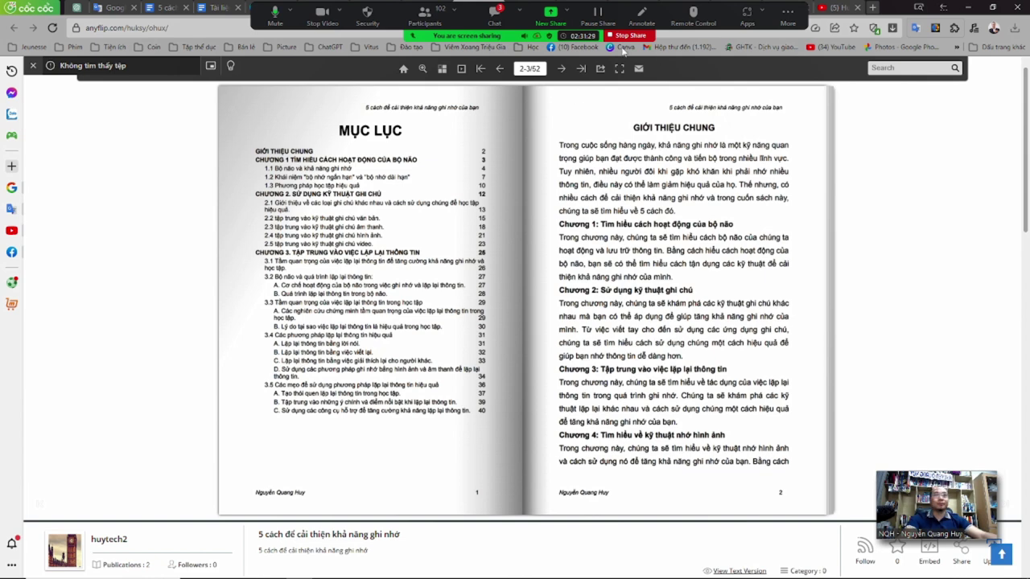
pyautogui.click(562, 70)
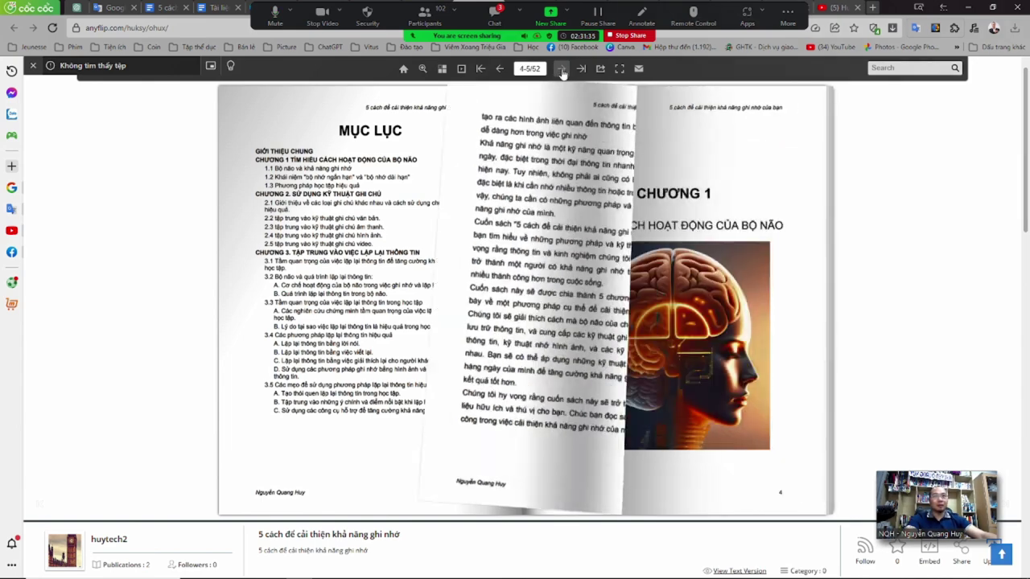
pyautogui.click(563, 70)
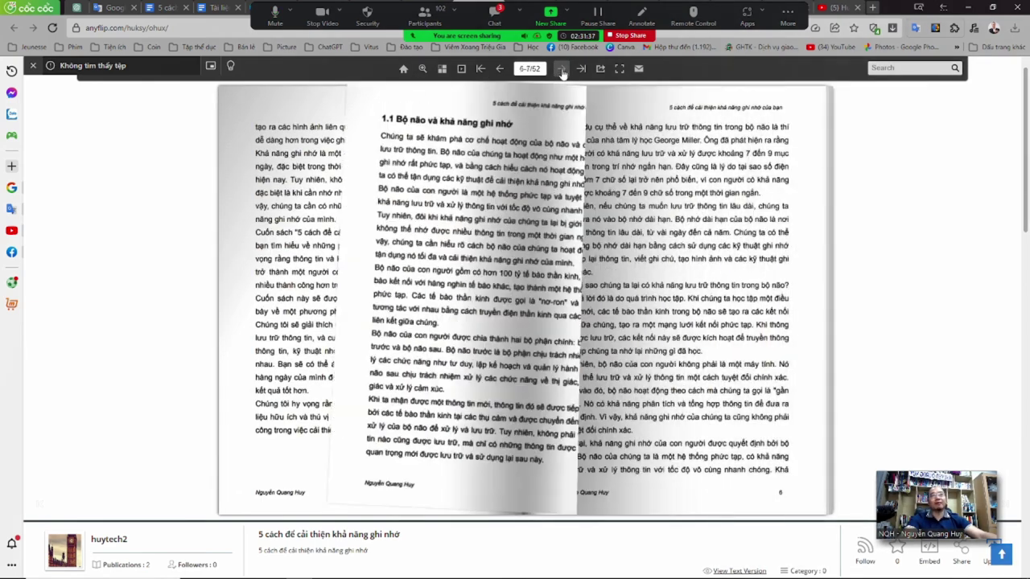
pyautogui.click(562, 70)
pyautogui.click(562, 70)
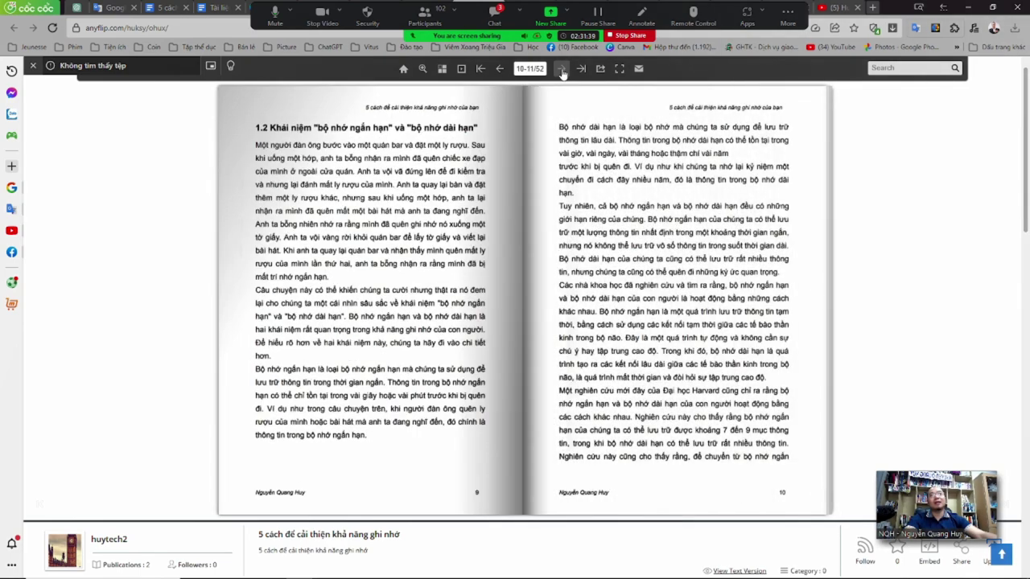
pyautogui.click(562, 70)
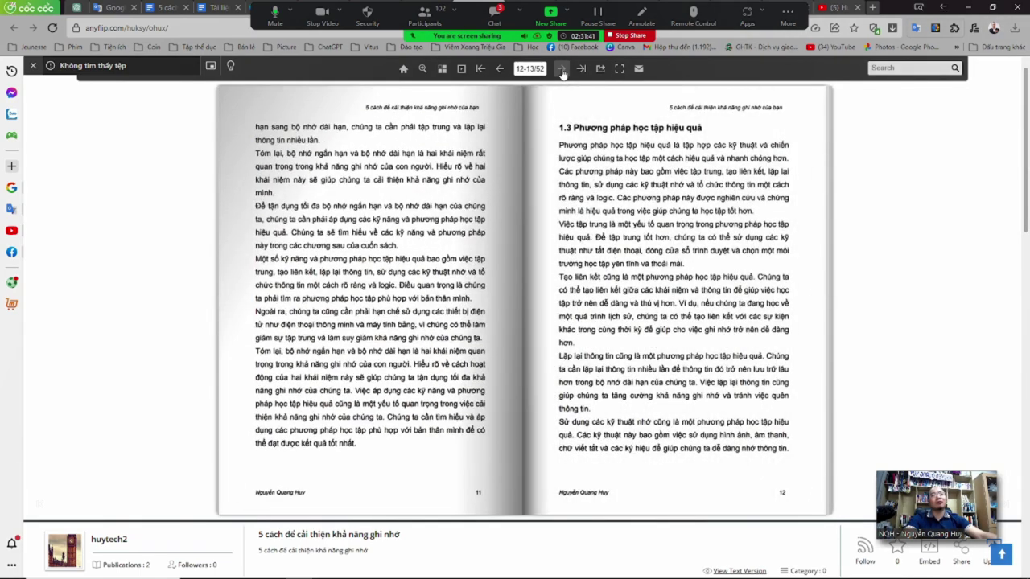
pyautogui.click(563, 70)
pyautogui.click(563, 70)
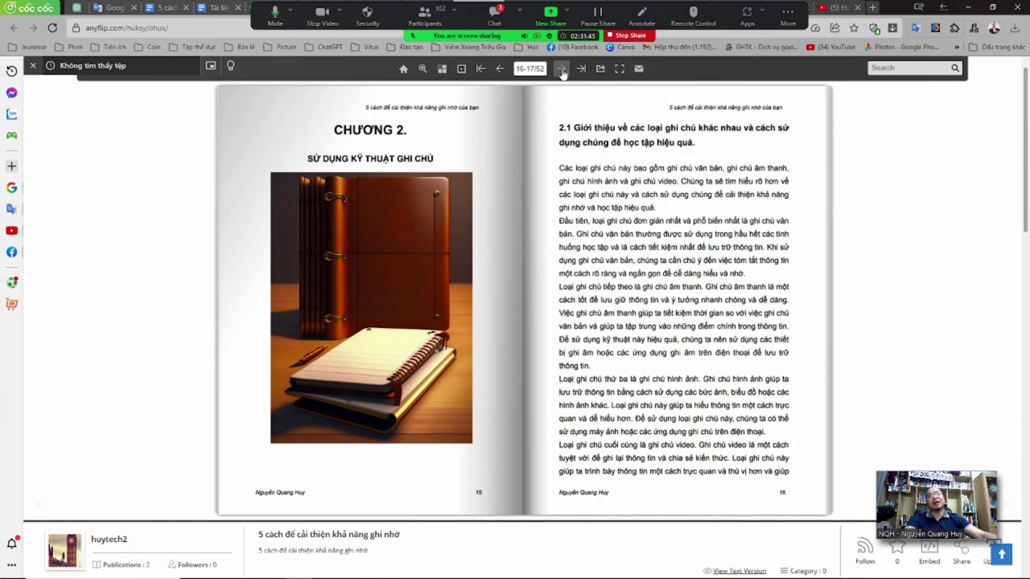
# Page through the note-taking sections of Chapter 2 up to section 2.4 on image notes.
pyautogui.click(562, 70)
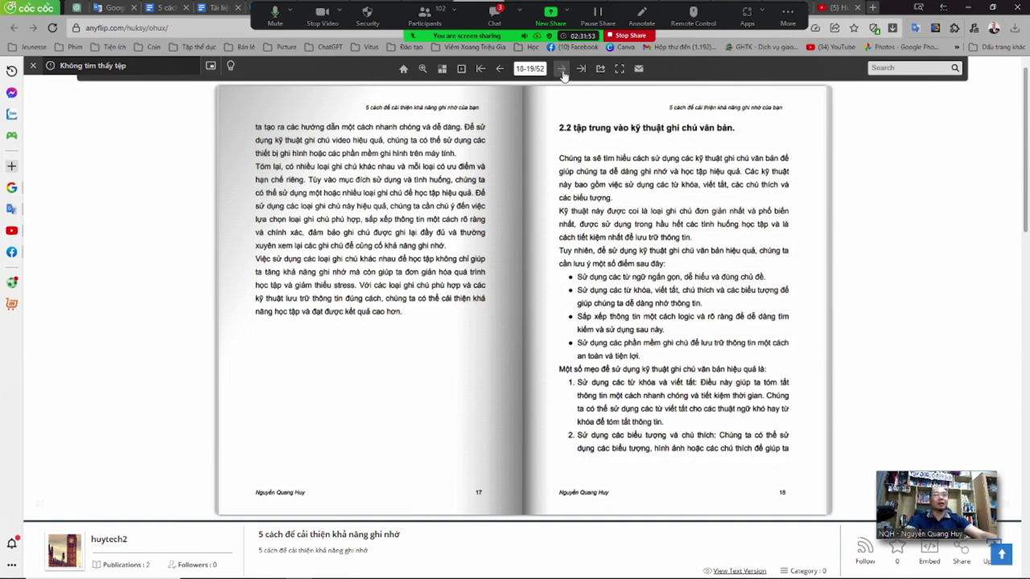
pyautogui.click(562, 69)
pyautogui.click(562, 70)
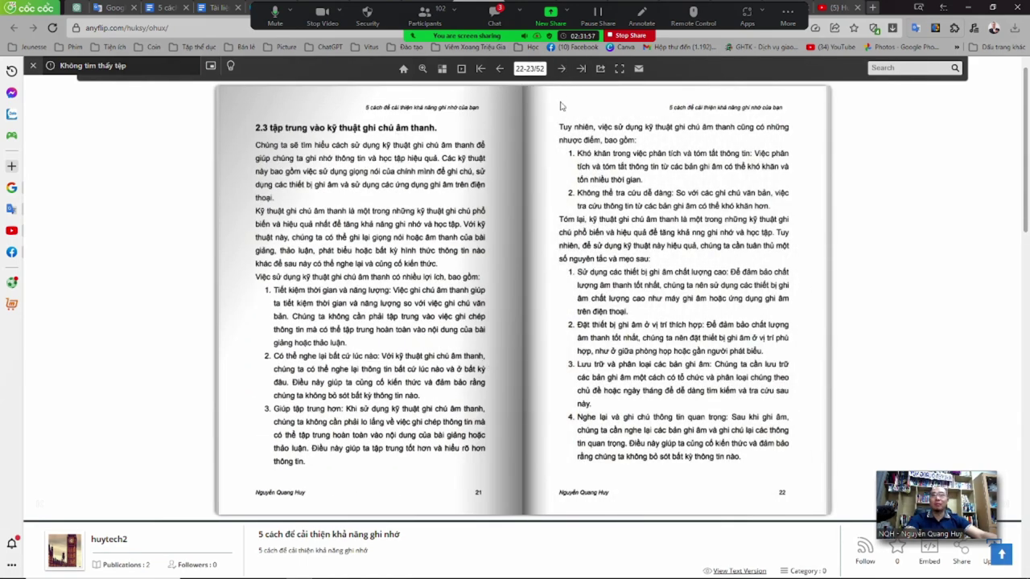
pyautogui.click(562, 70)
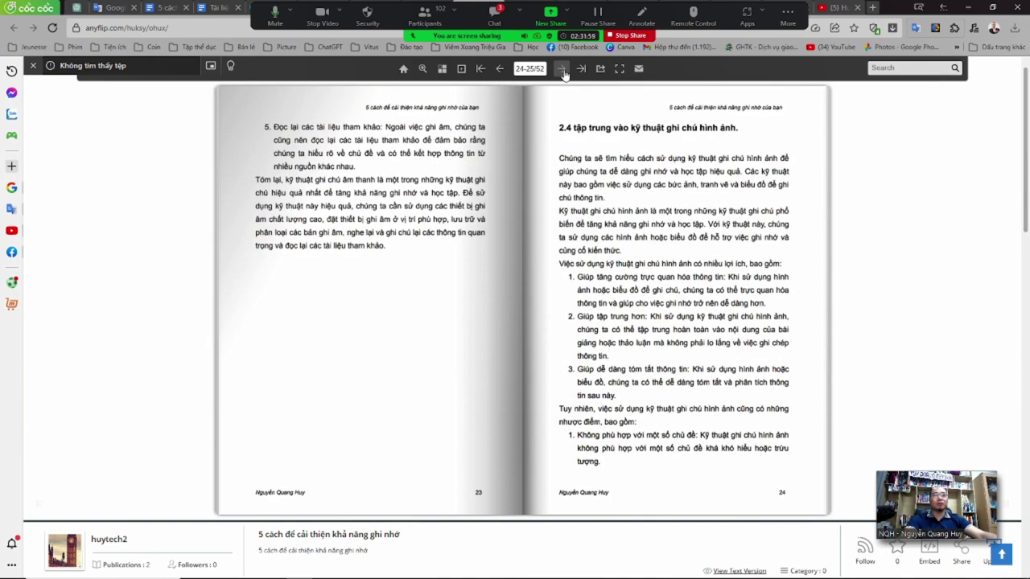
# Go back to the cover and review the book again from the start through Chapter 1 to the Chapter 2 title page.
pyautogui.click(481, 68)
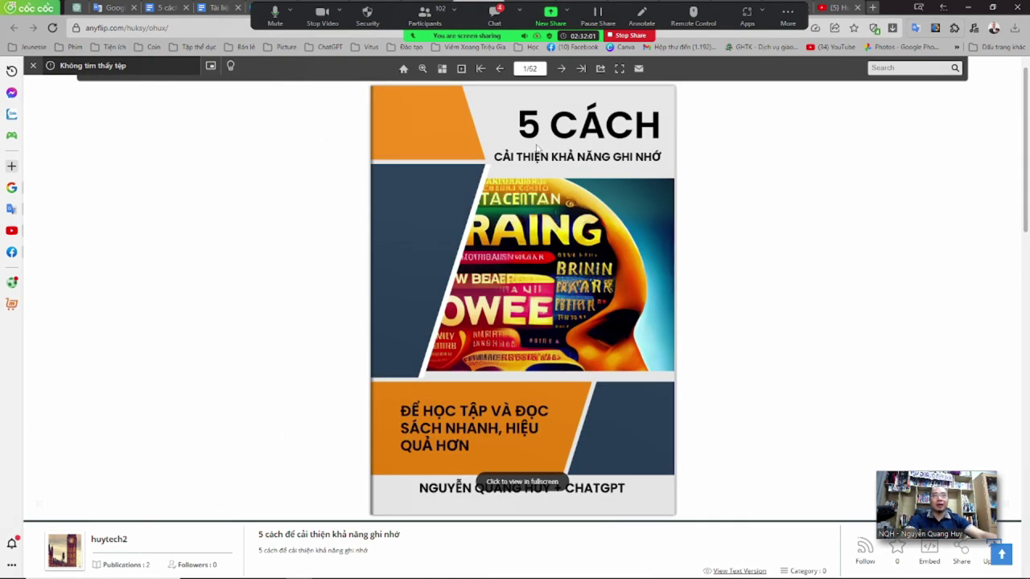
pyautogui.click(561, 69)
pyautogui.click(561, 68)
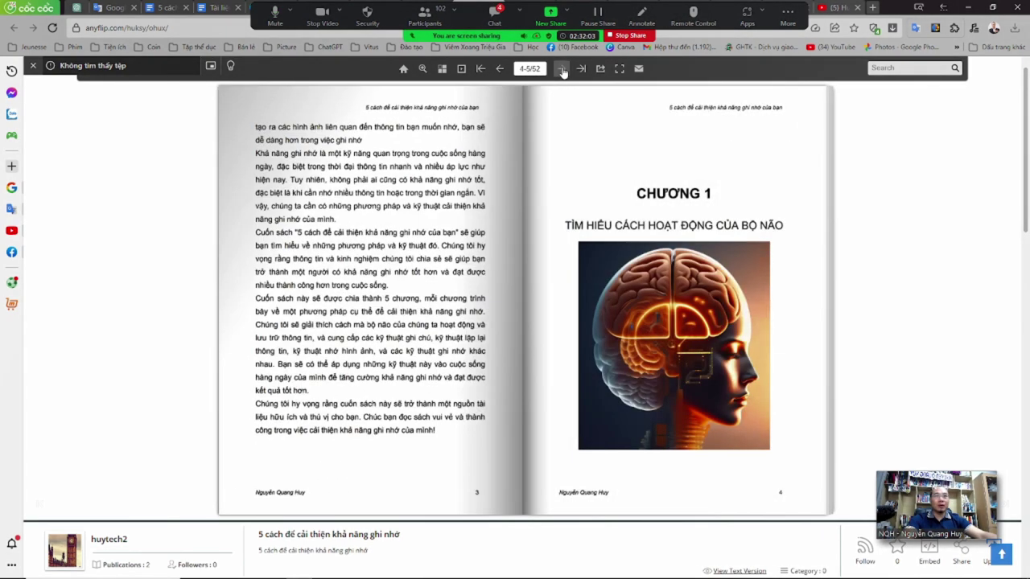
pyautogui.click(561, 69)
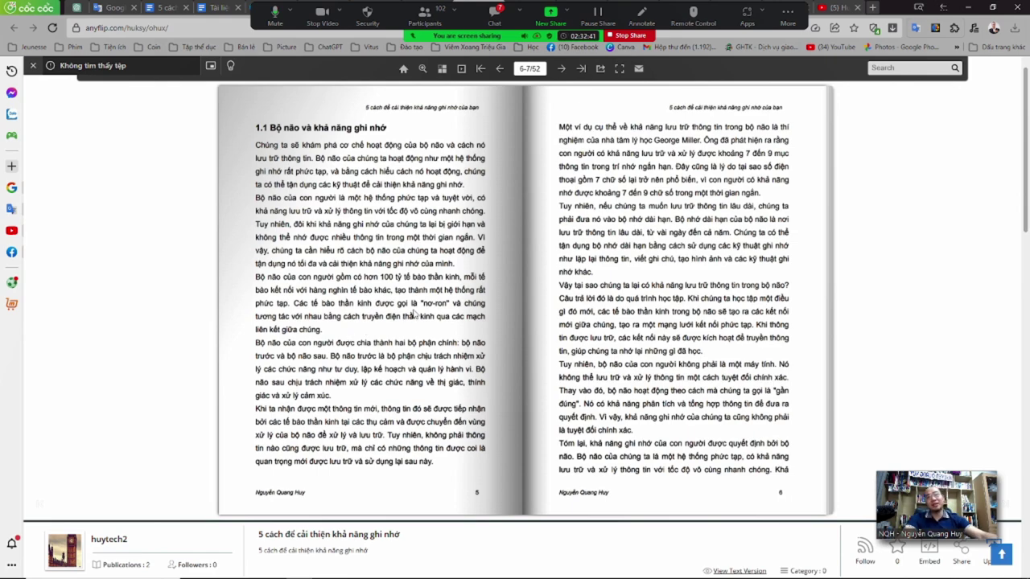
pyautogui.click(562, 70)
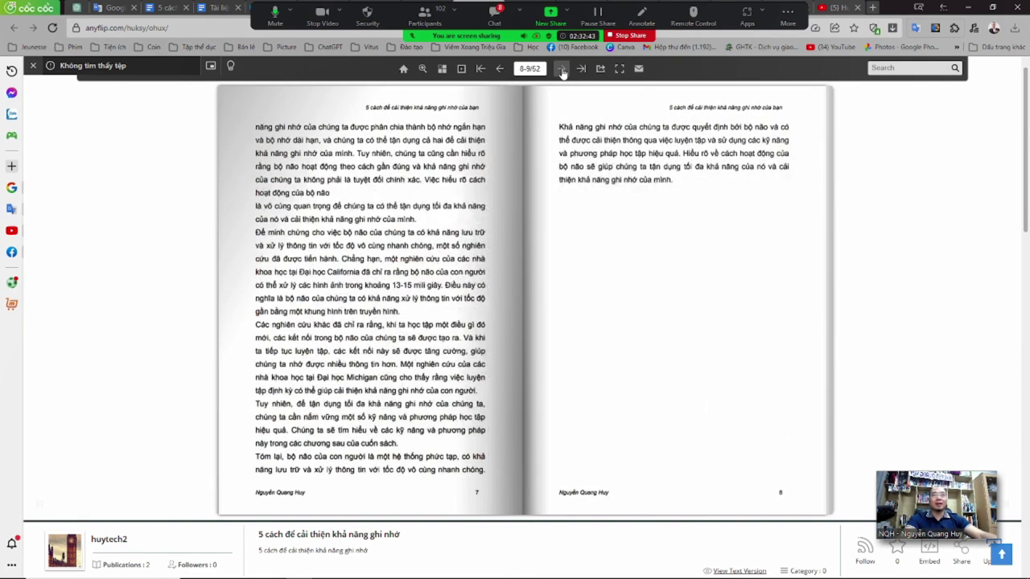
pyautogui.click(562, 71)
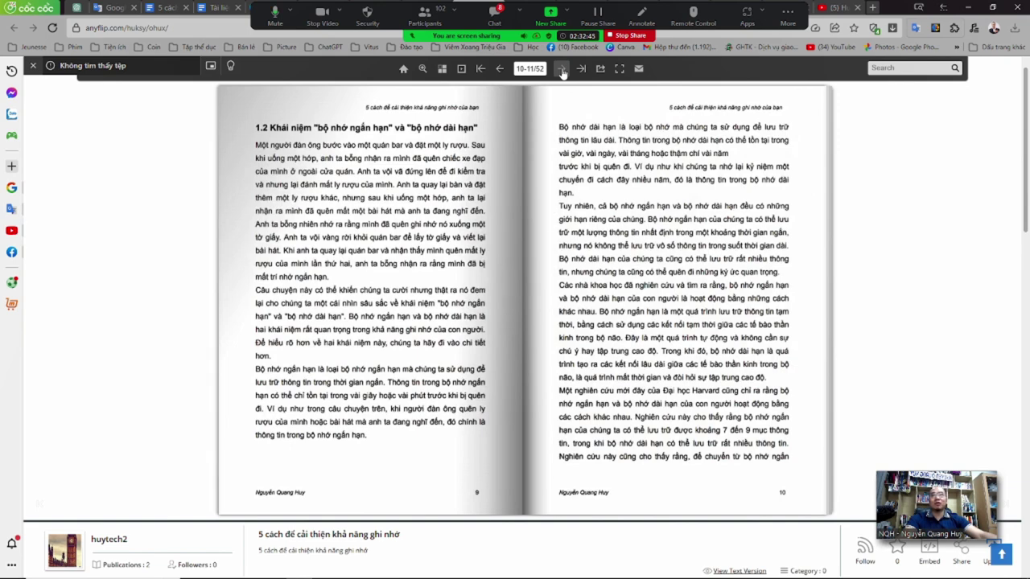
pyautogui.click(563, 71)
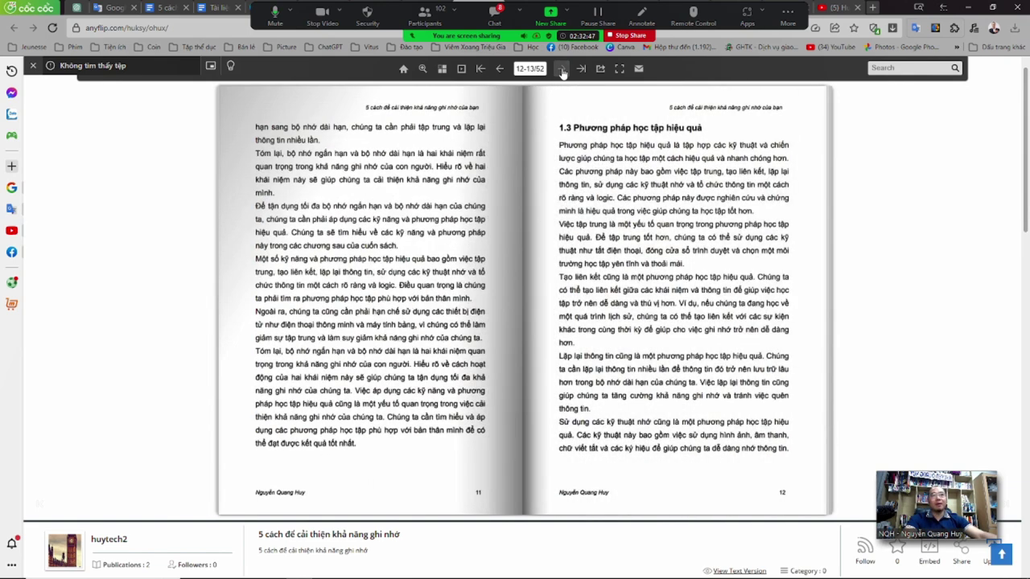
pyautogui.click(562, 72)
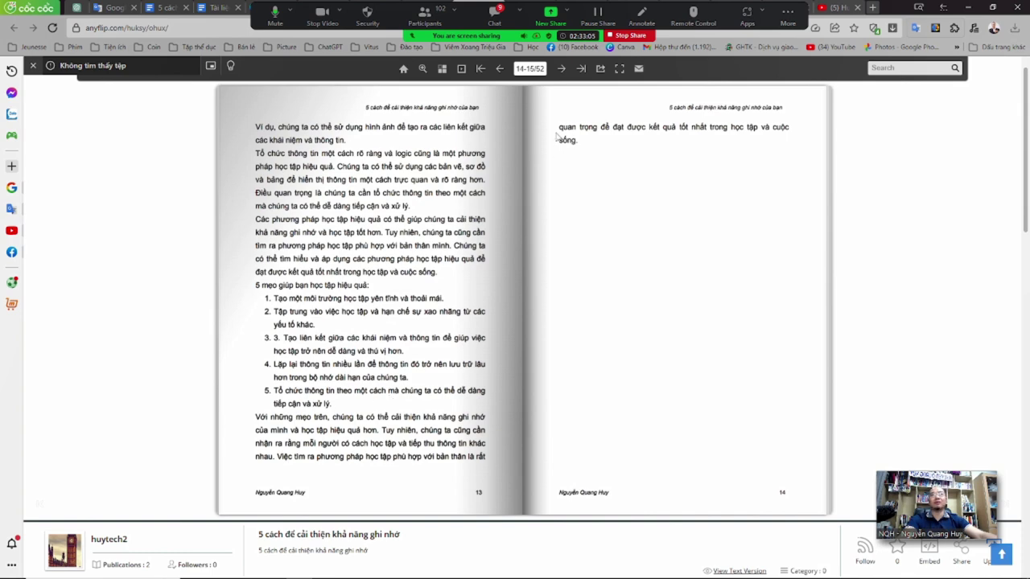
pyautogui.click(563, 69)
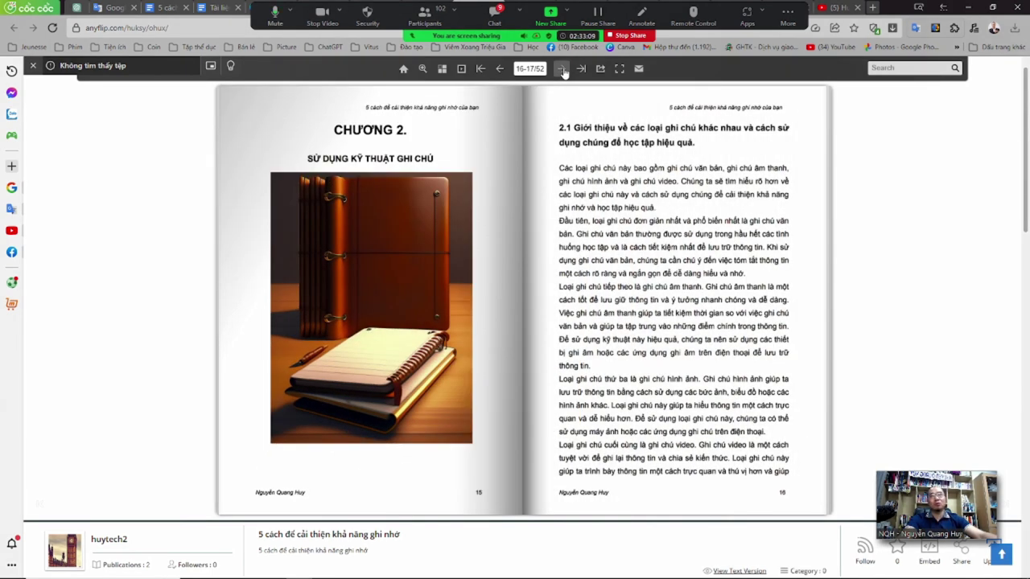
# Leaf through all of Chapter 2 on note-taking techniques up to the illustrated title page of Chapter 3.
pyautogui.click(562, 69)
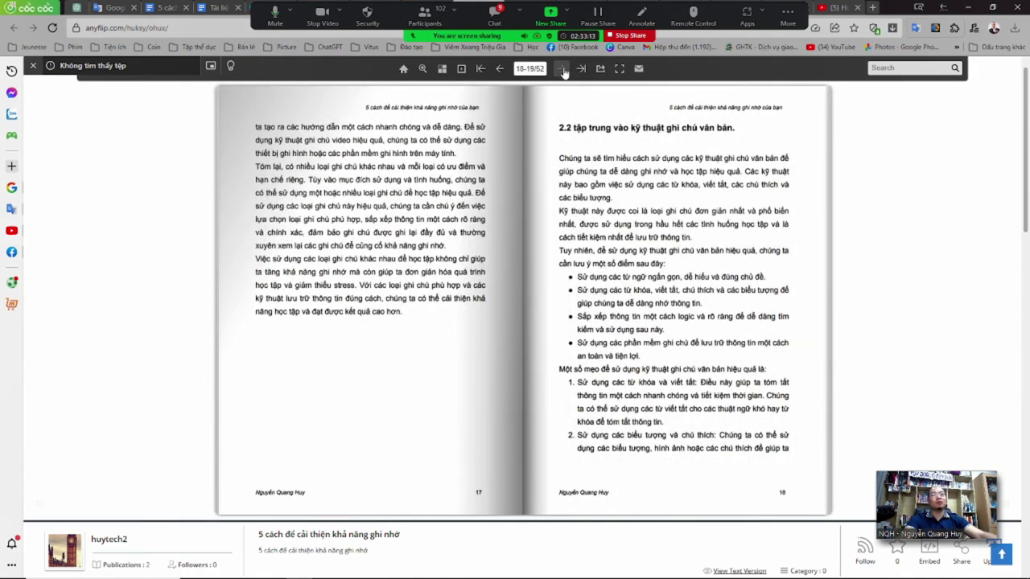
pyautogui.click(562, 69)
pyautogui.click(562, 69)
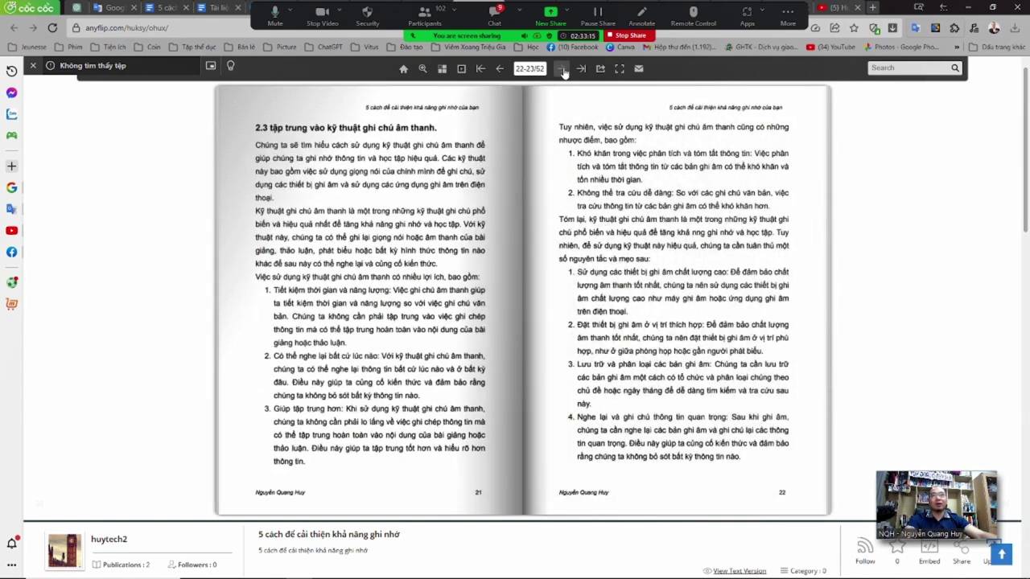
pyautogui.click(562, 69)
pyautogui.click(562, 69)
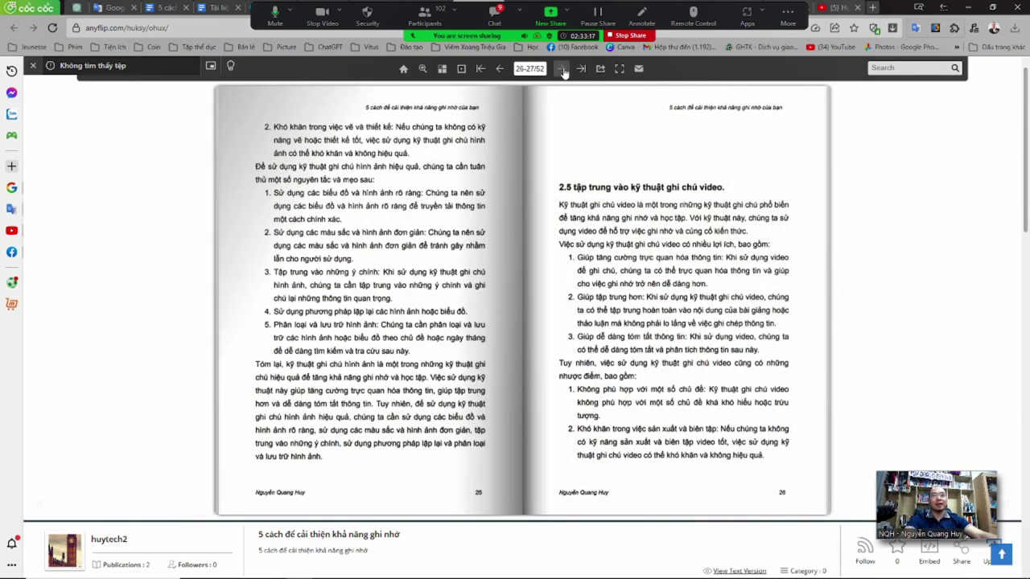
pyautogui.click(562, 70)
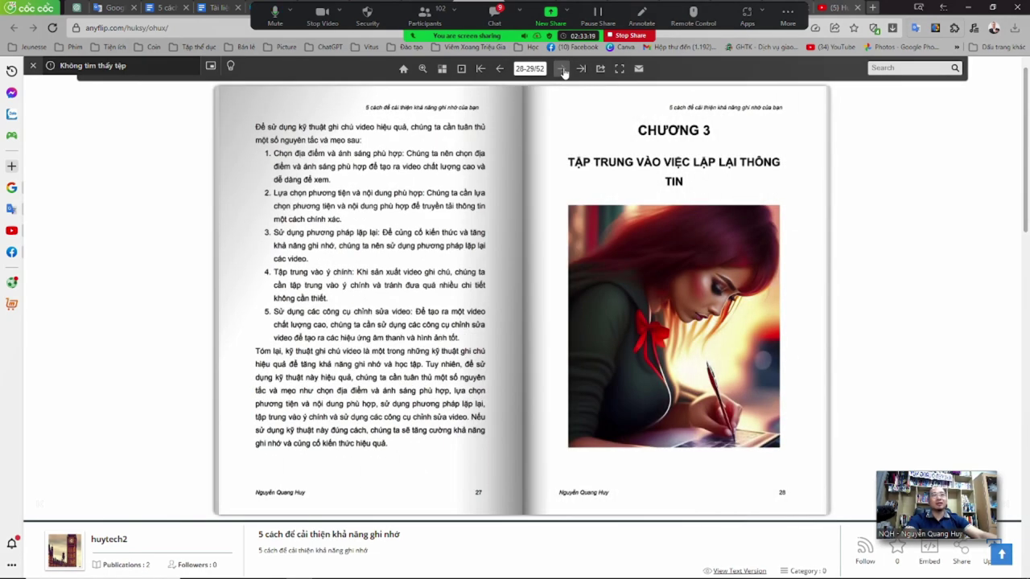
# Page through Chapter 3 on repeating information, sections 3.1 to 3.5, up to the book's last page.
pyautogui.click(562, 70)
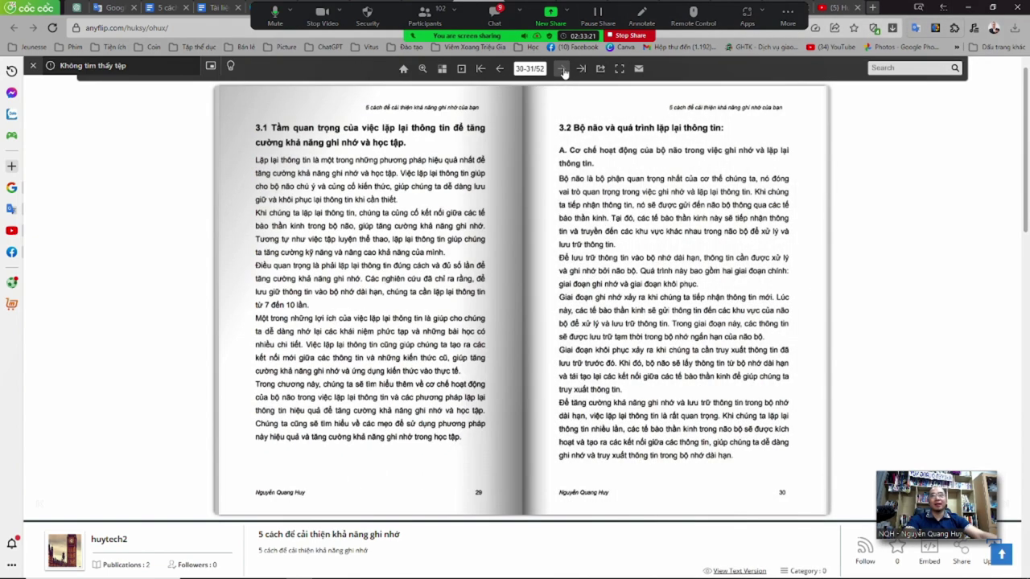
pyautogui.click(562, 69)
pyautogui.click(562, 70)
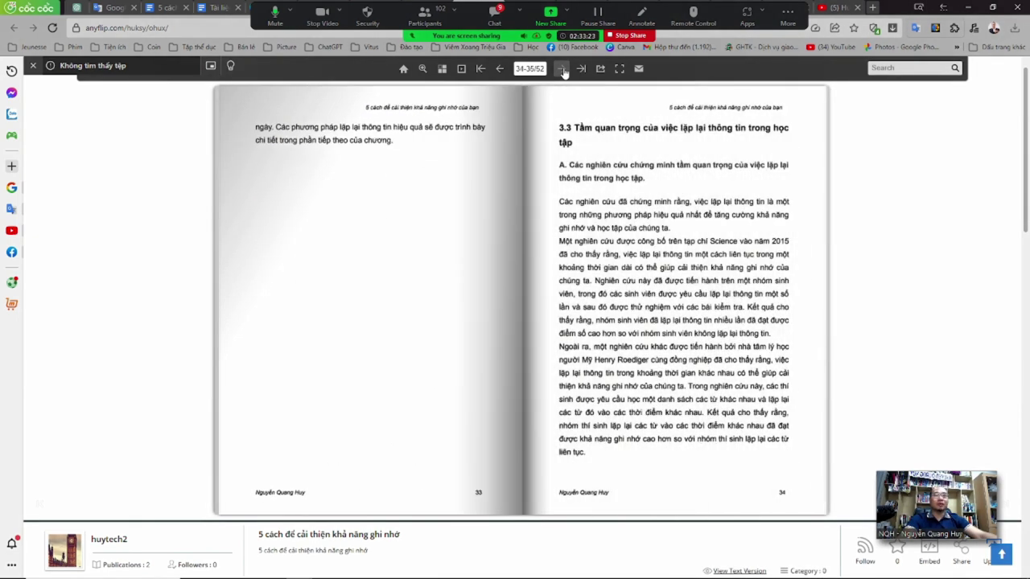
pyautogui.click(562, 69)
pyautogui.click(562, 70)
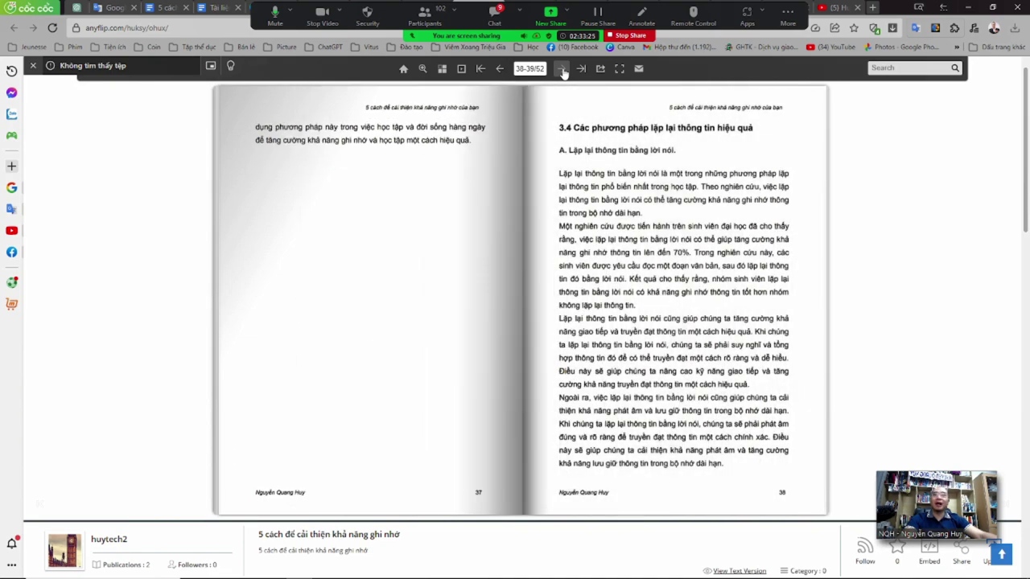
pyautogui.click(562, 69)
pyautogui.click(562, 69)
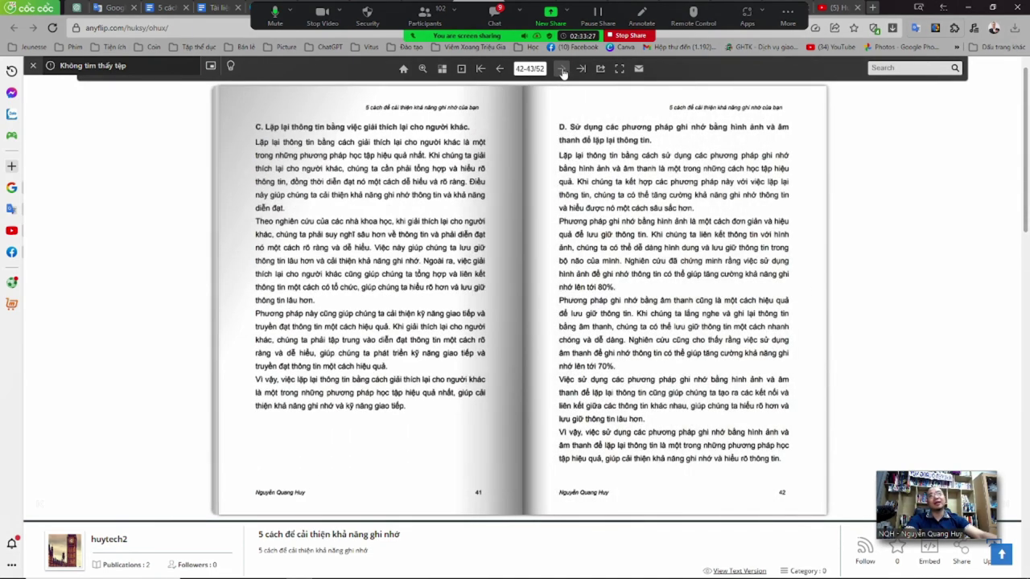
pyautogui.click(563, 70)
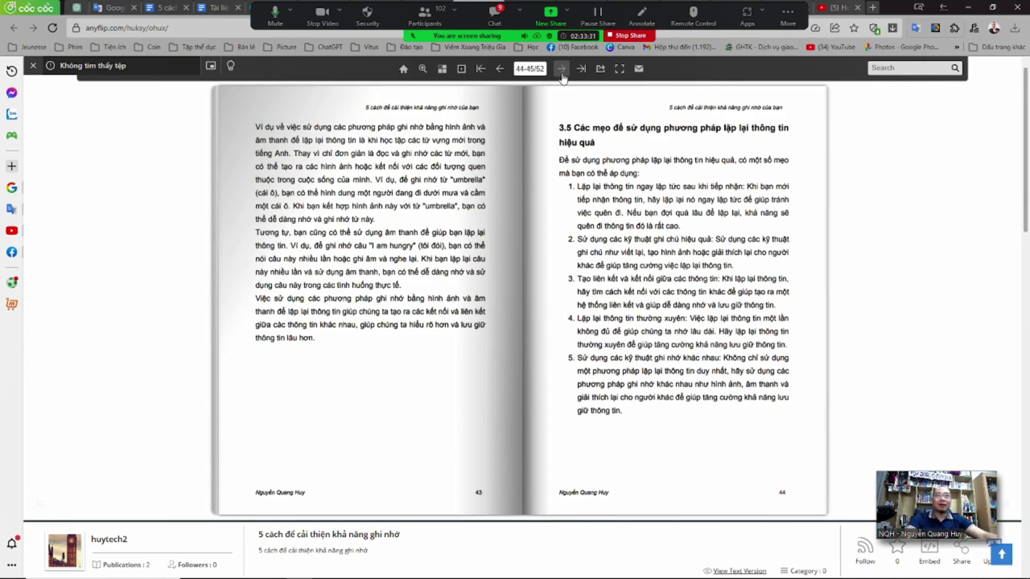
pyautogui.click(563, 70)
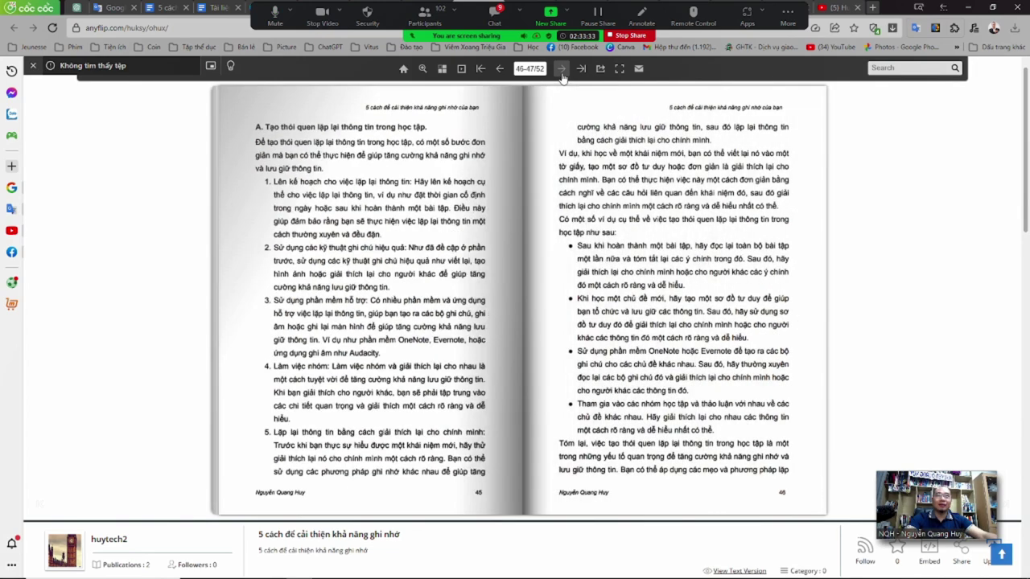
pyautogui.click(561, 71)
pyautogui.click(562, 71)
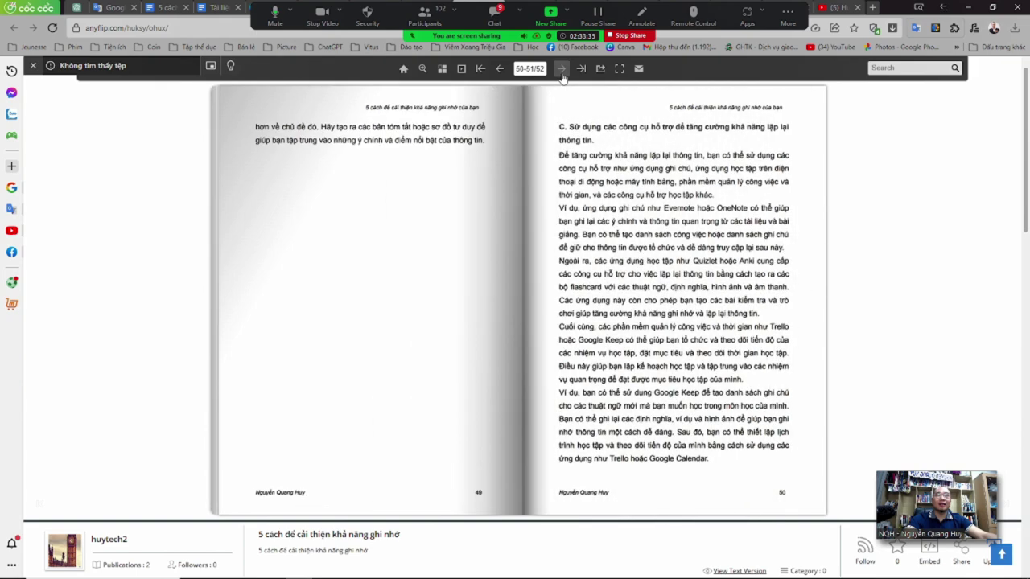
pyautogui.click(560, 71)
# Page back from the end of the book to the start of section 3.5 on pages 44-45.
pyautogui.click(499, 71)
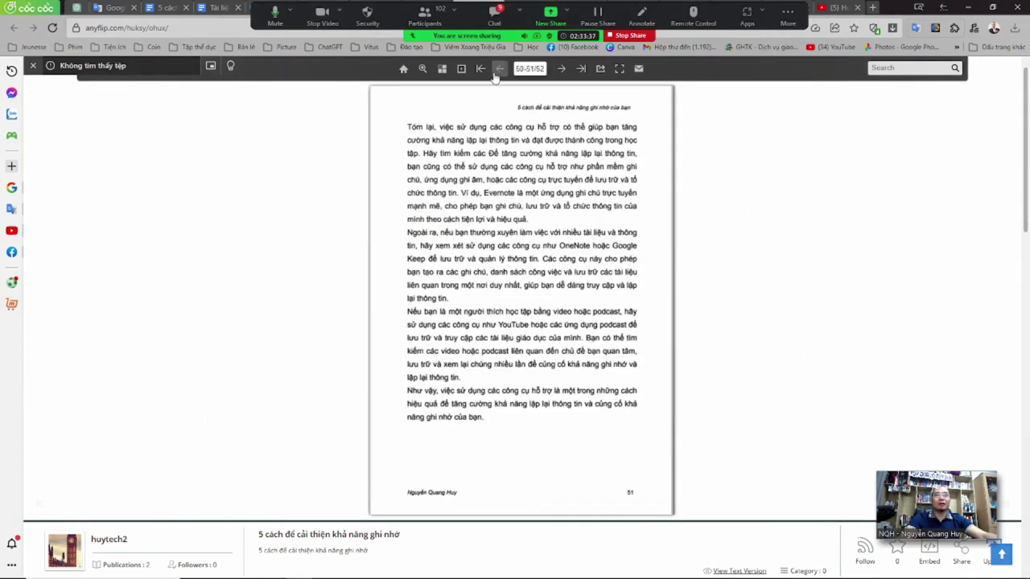
pyautogui.click(498, 70)
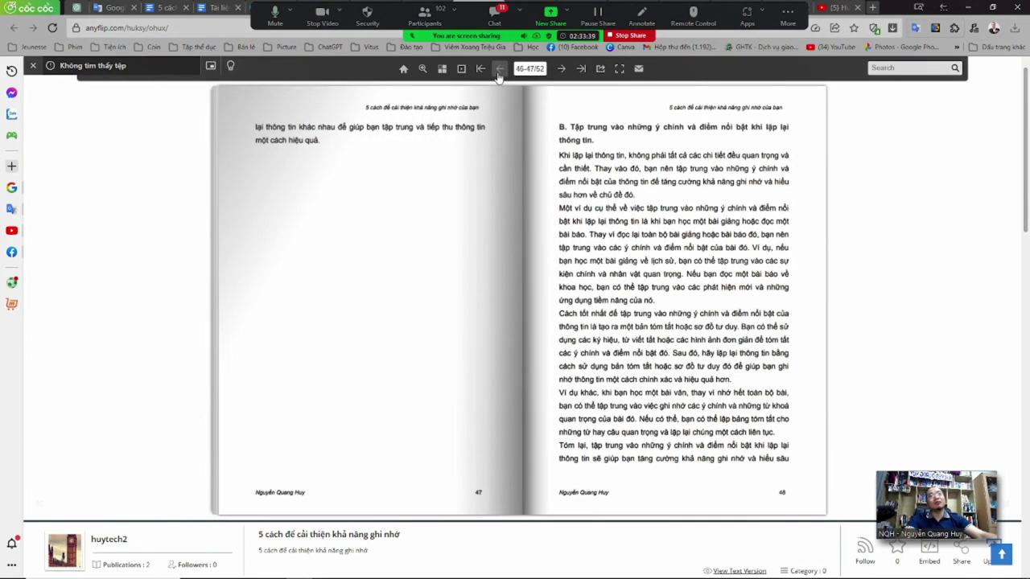
pyautogui.click(499, 71)
pyautogui.click(499, 70)
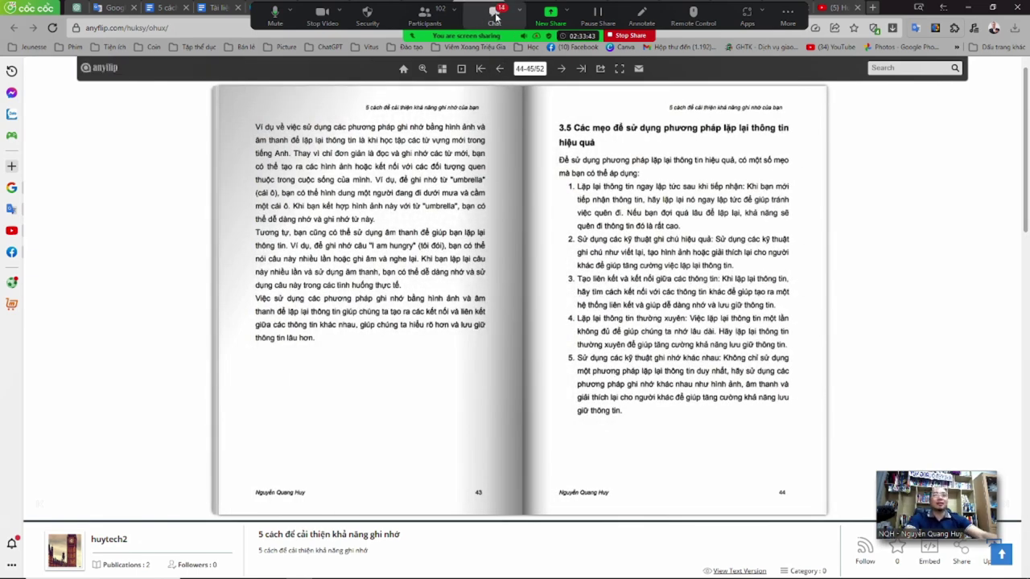
# Open the Zoom meeting chat, place its window beside the book to read the replies, and stop sharing the screen.
pyautogui.click(495, 14)
pyautogui.moveTo(504, 193); pyautogui.dragTo(100, 66)
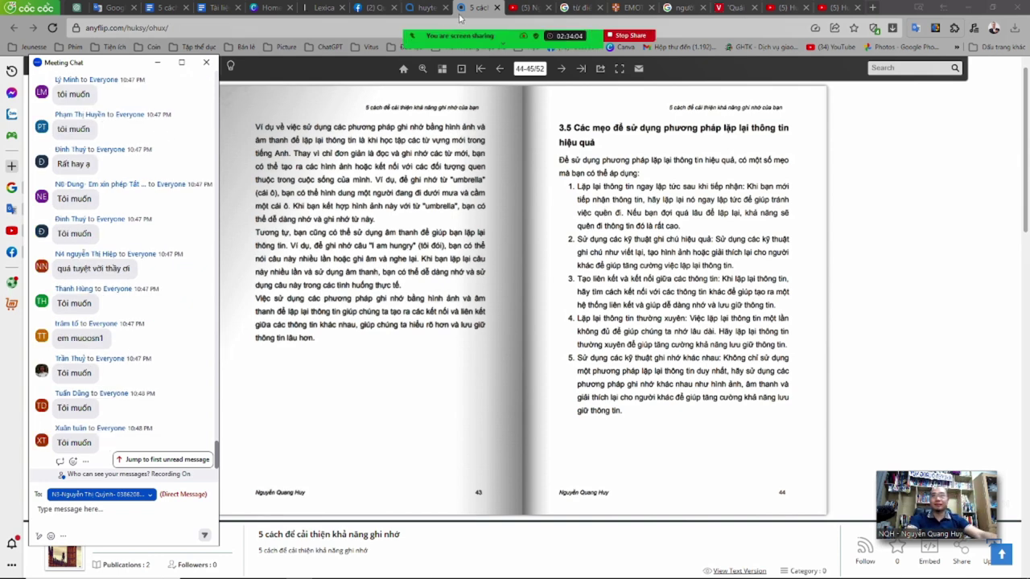
pyautogui.click(627, 35)
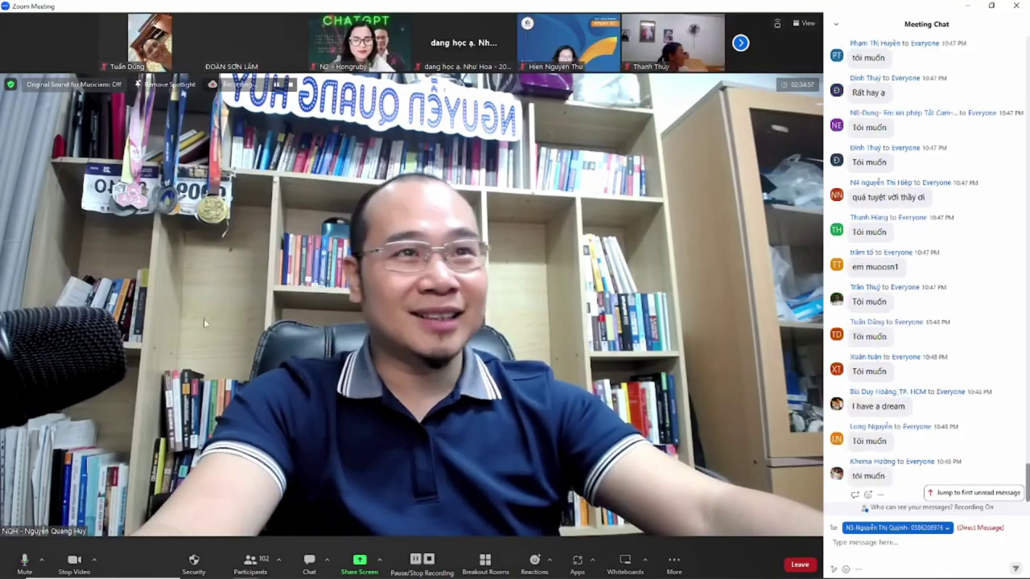